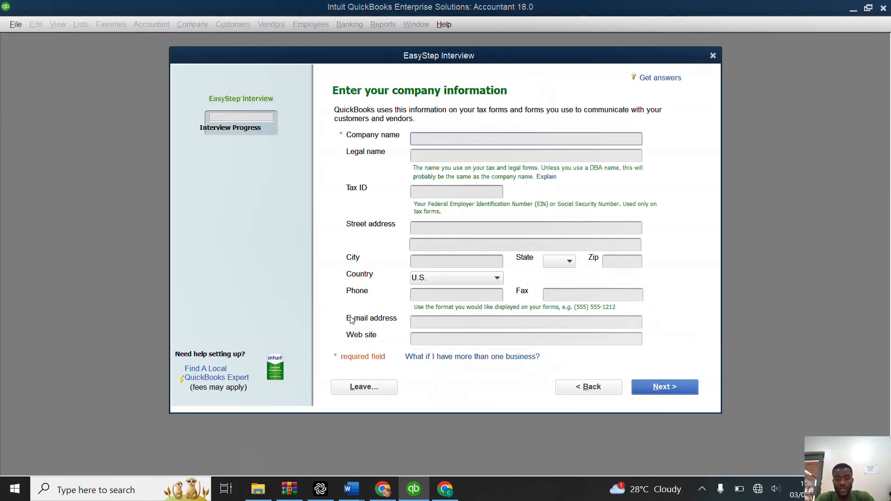
# Step: Enter MEGA JUNIOR PRIMARY SCHOOL as the company name and reuse the same text as the legal name
pyautogui.write('ME')
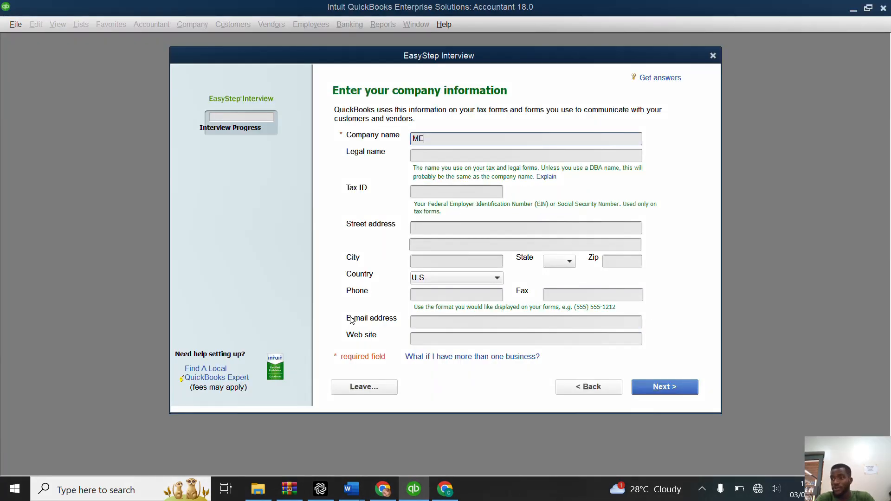
pyautogui.write('GA J')
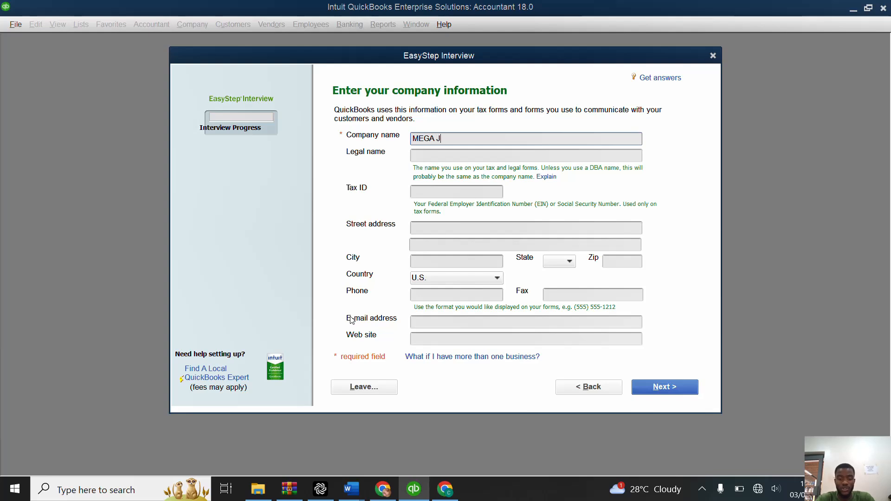
pyautogui.write('UBNIOR ')
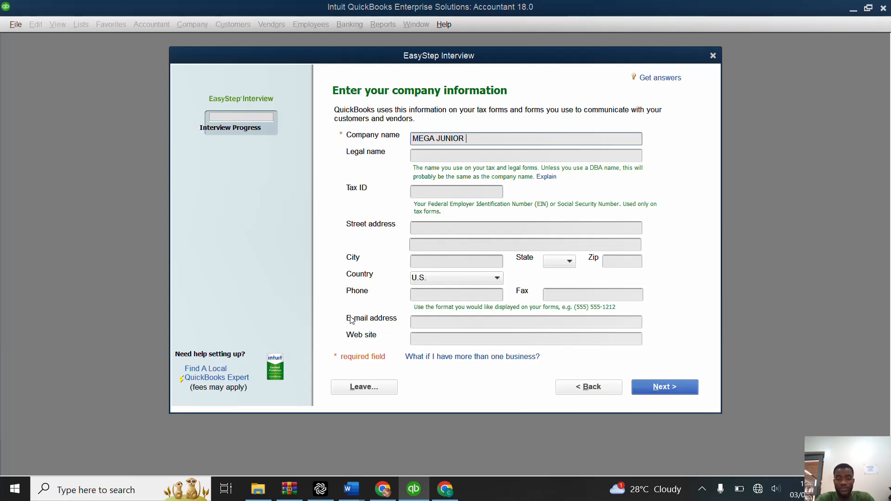
pyautogui.write('PRIMARY S')
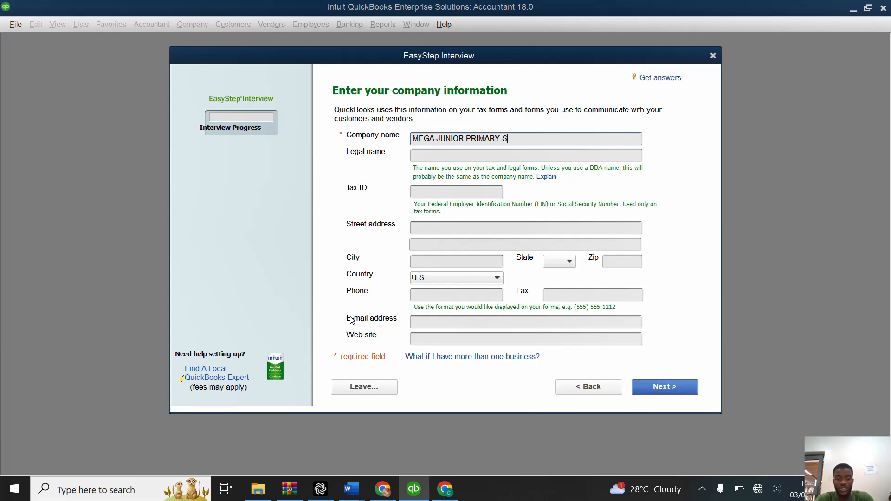
pyautogui.write('CHOOL')
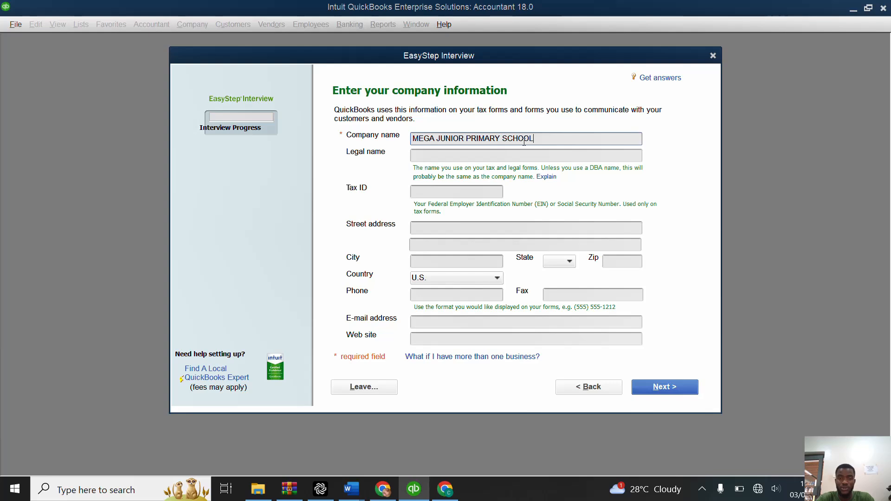
pyautogui.moveTo(534, 138); pyautogui.dragTo(412, 146)
pyautogui.hotkey('ctrl', 'c')
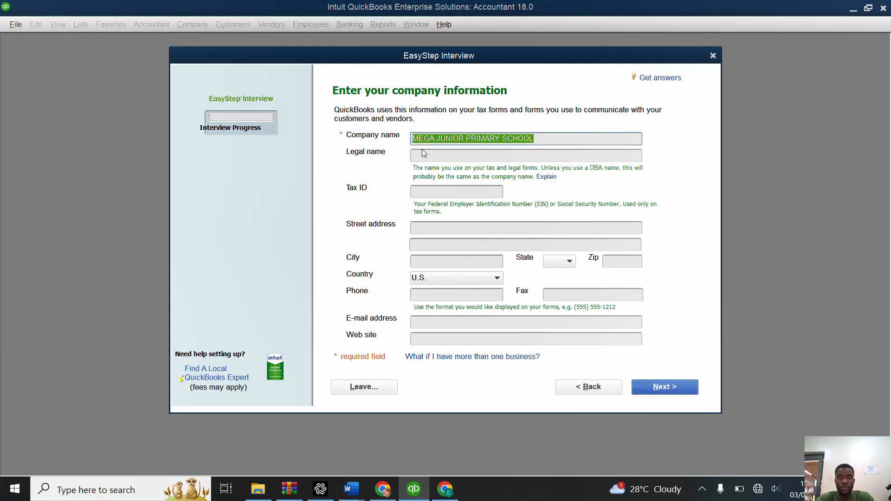
pyautogui.click(424, 157)
pyautogui.hotkey('ctrl', 'v')
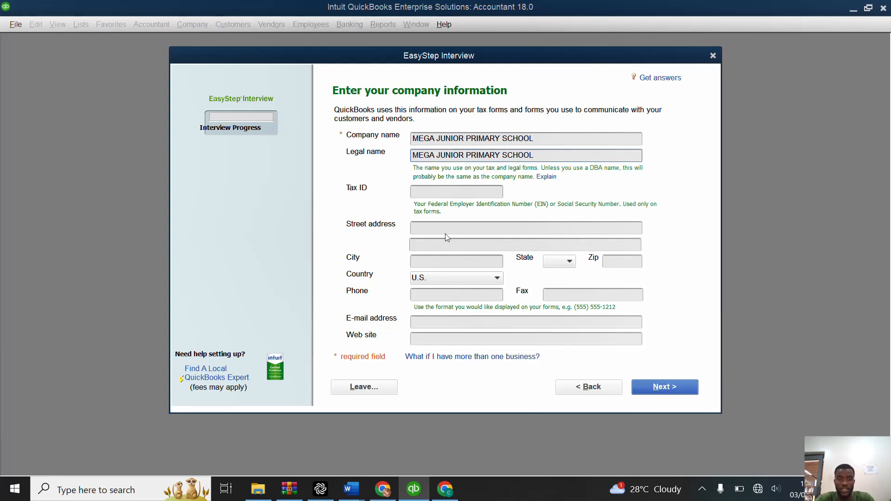
# Step: Set the company's country to Other and continue to the industry selection
pyautogui.click(467, 278)
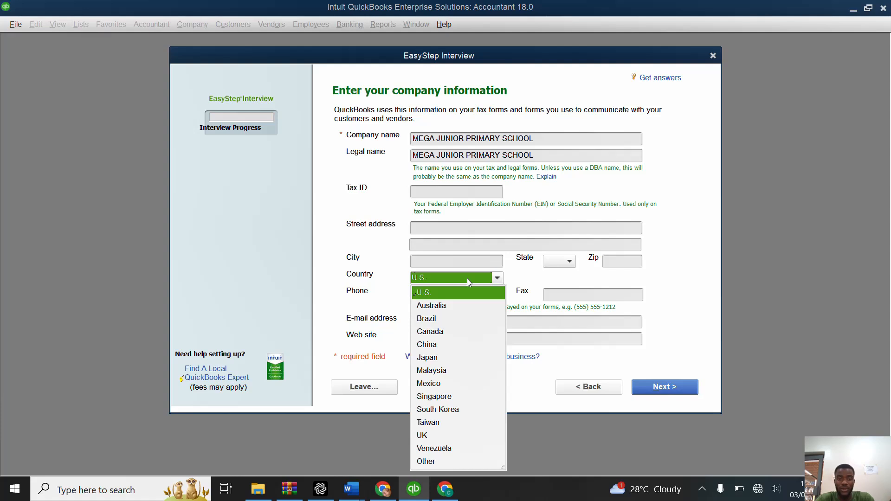
pyautogui.click(434, 461)
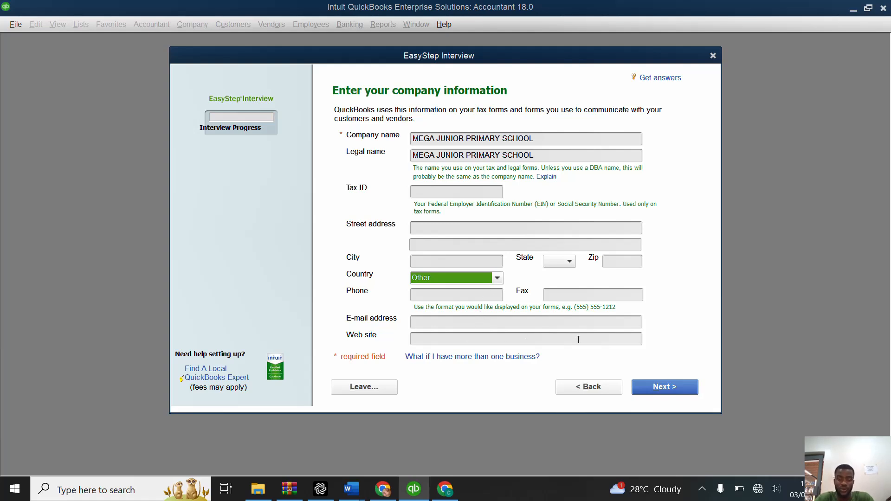
pyautogui.click(662, 386)
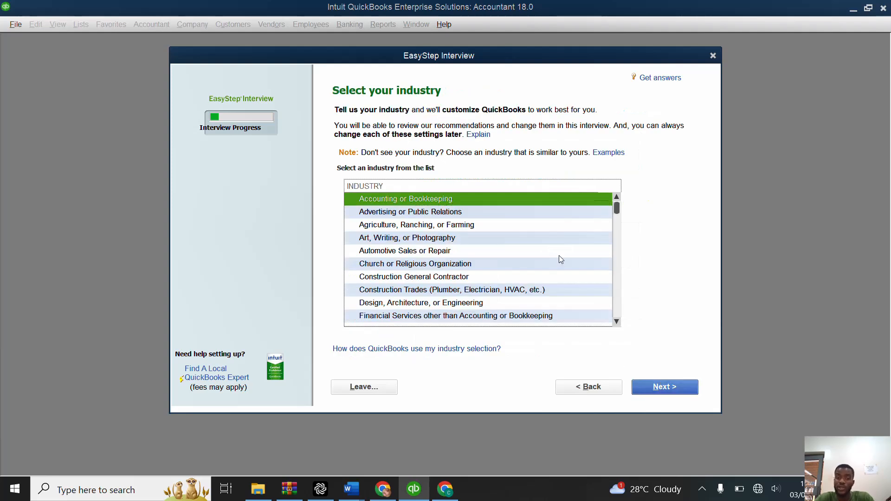
# Step: Choose Non-Profit as the company's industry and continue to the company organization question
pyautogui.scroll(-8, 560, 259)
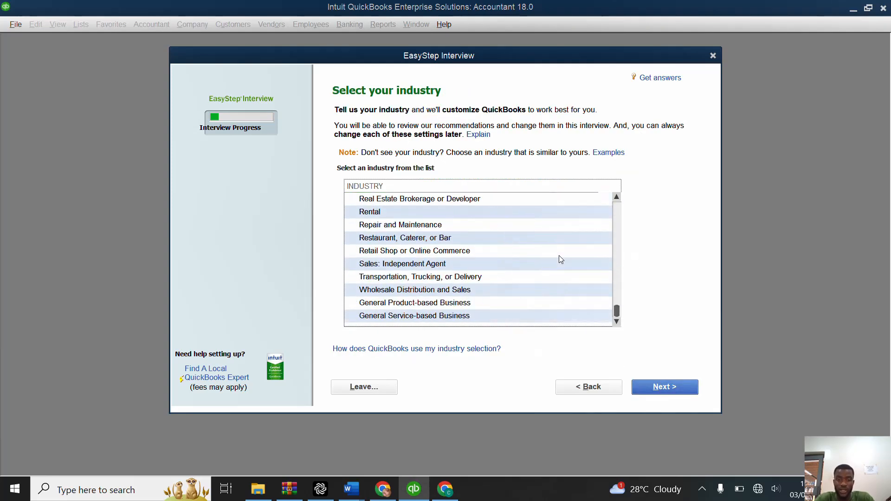
pyautogui.scroll(5, 497, 236)
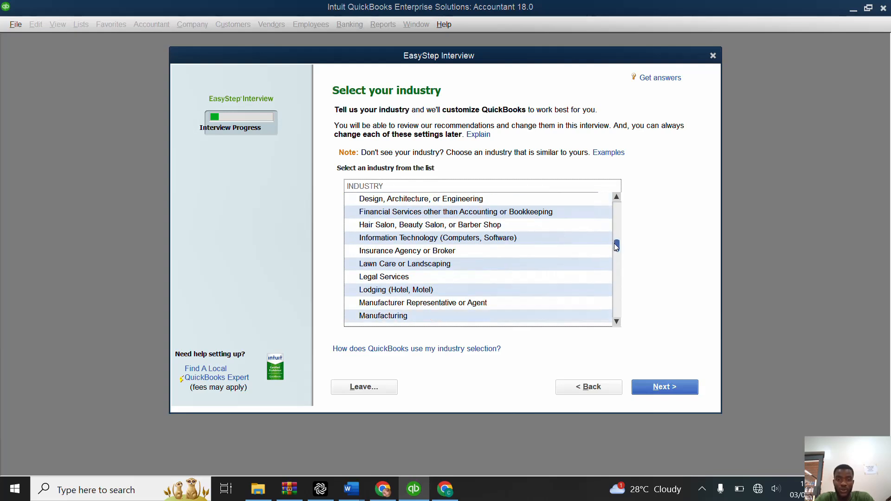
pyautogui.moveTo(617, 247); pyautogui.dragTo(617, 261)
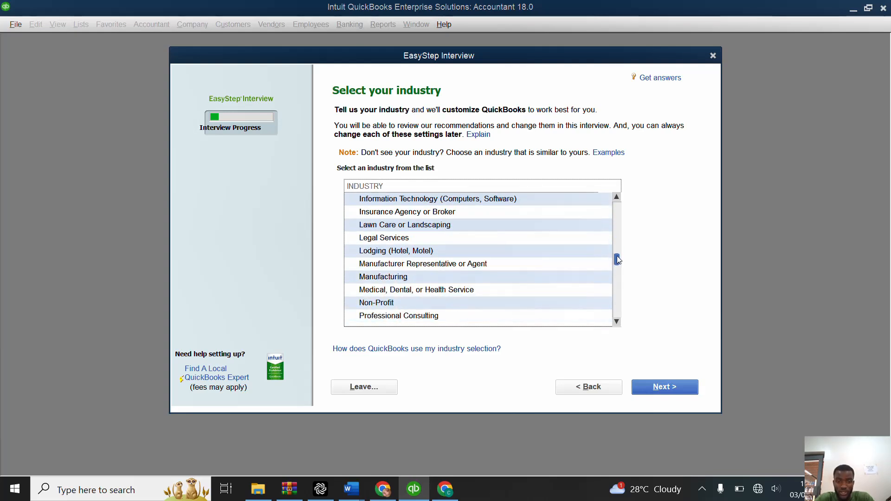
pyautogui.click(522, 305)
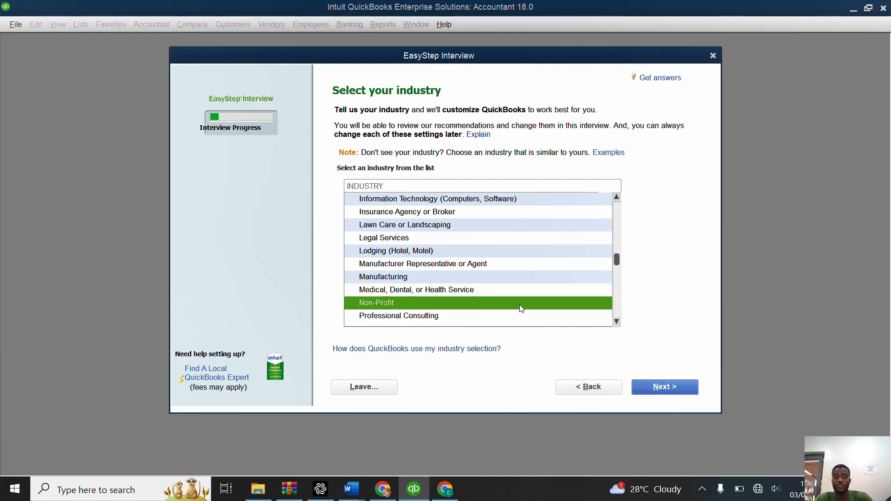
pyautogui.click(657, 389)
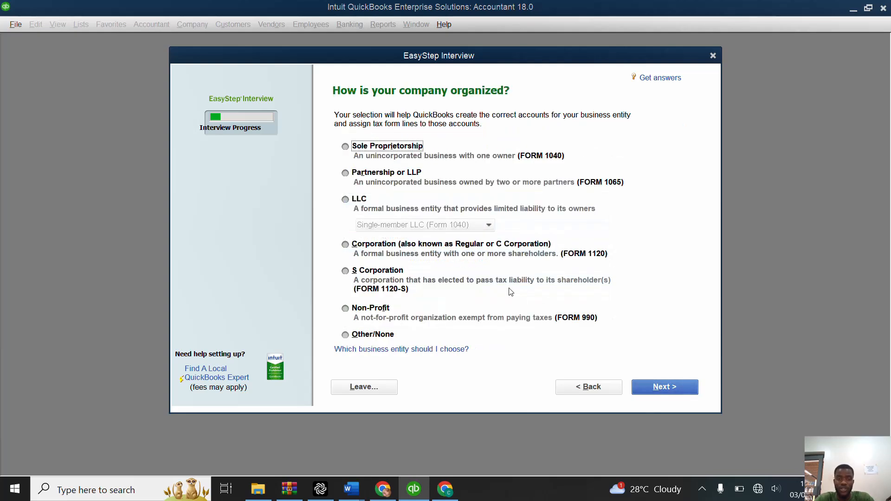
# Step: Set the company organization to Non-Profit (Form 990) and accept January as the first month of the fiscal year
pyautogui.click(351, 312)
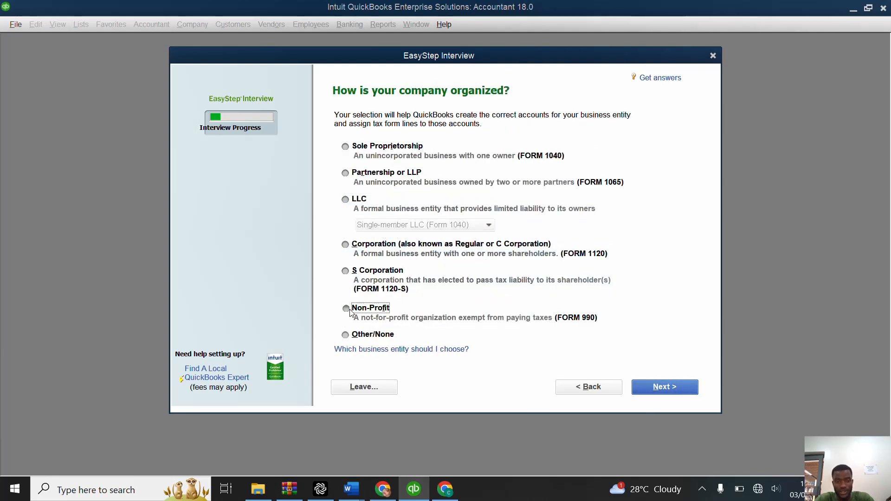
pyautogui.click(658, 389)
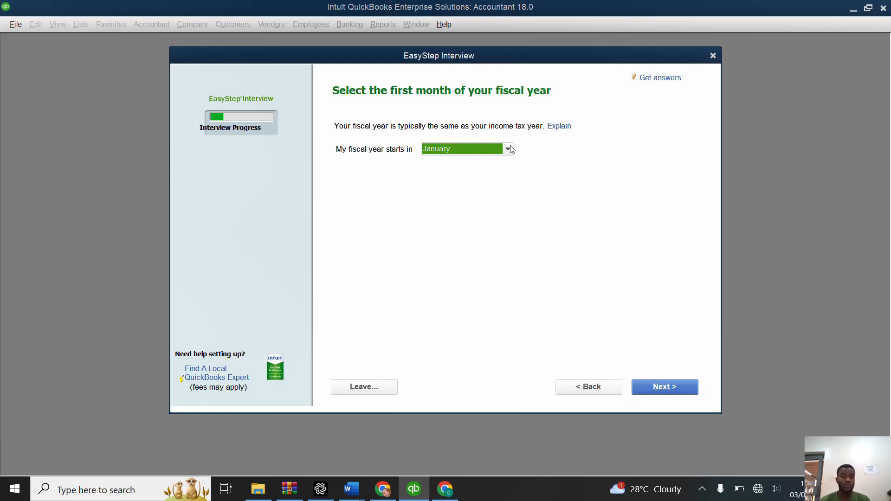
pyautogui.click(655, 391)
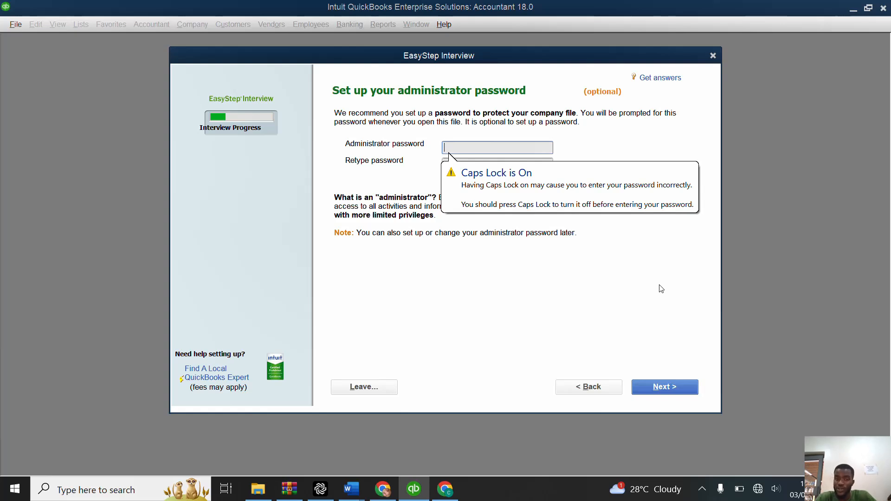
# Step: Skip the optional administrator password and save the company file as MEGA JUNIOR PRIMARY SCHOOL in the Desktop's PRESENTATION REAL folder
pyautogui.click(670, 388)
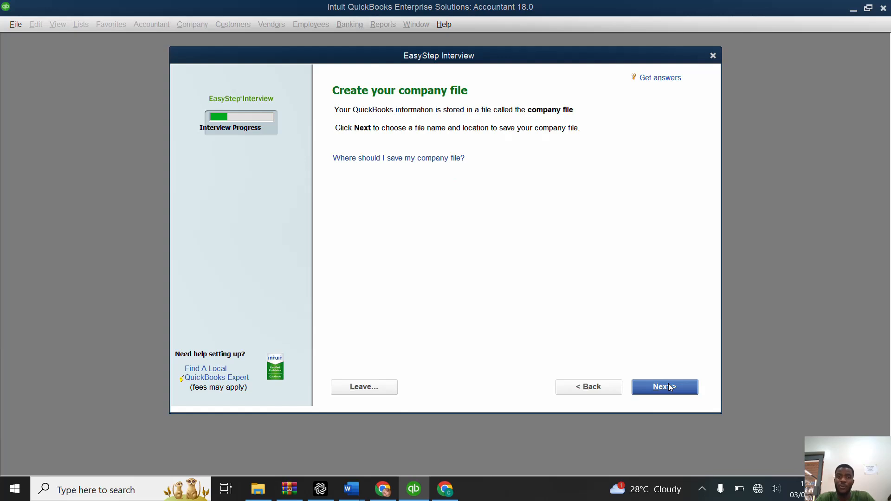
pyautogui.click(670, 387)
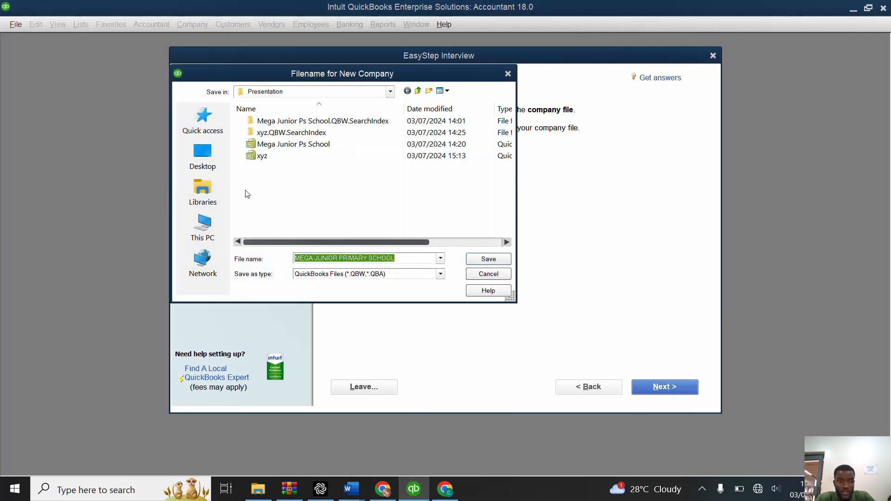
pyautogui.click(201, 155)
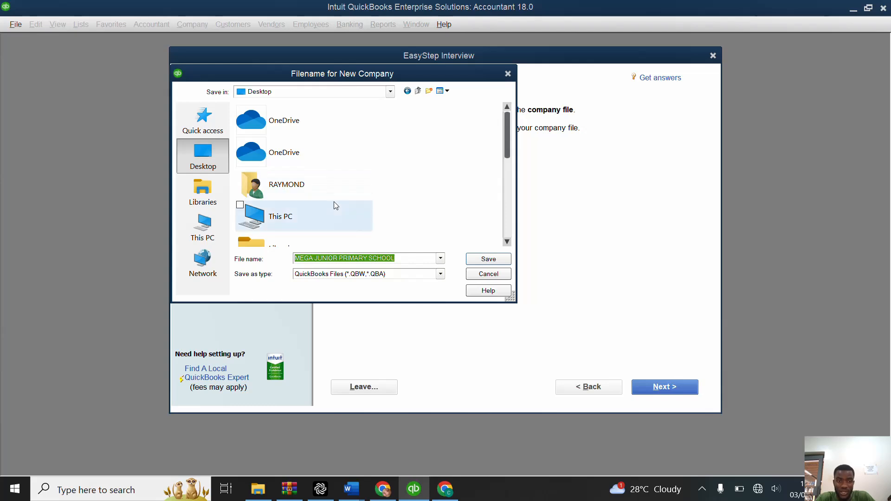
pyautogui.scroll(-3, 333, 206)
pyautogui.scroll(-2, 336, 205)
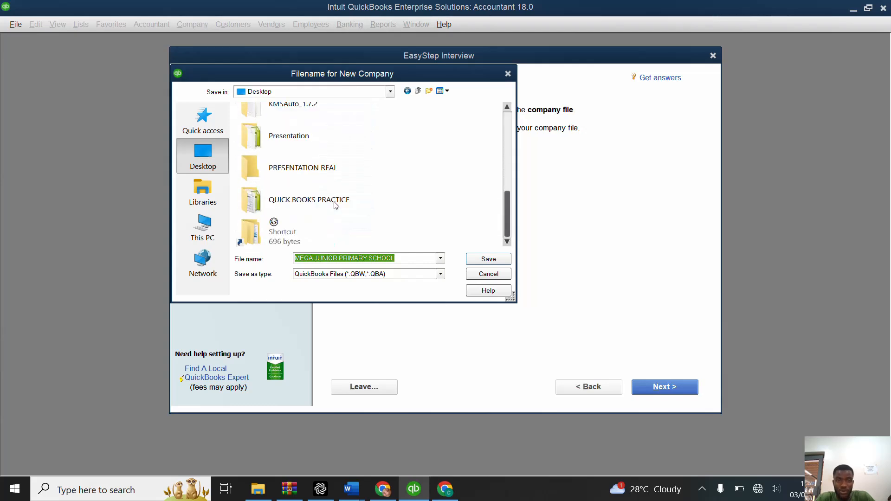
pyautogui.click(326, 170)
pyautogui.doubleClick(328, 171)
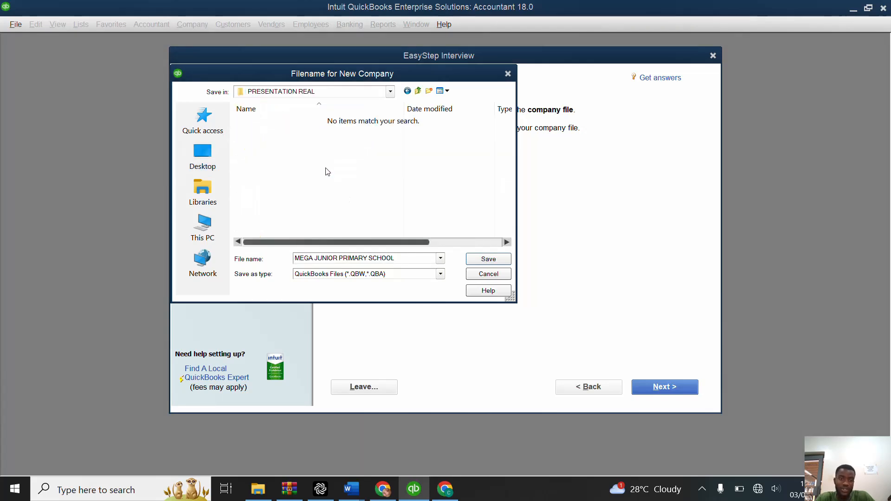
pyautogui.click(488, 259)
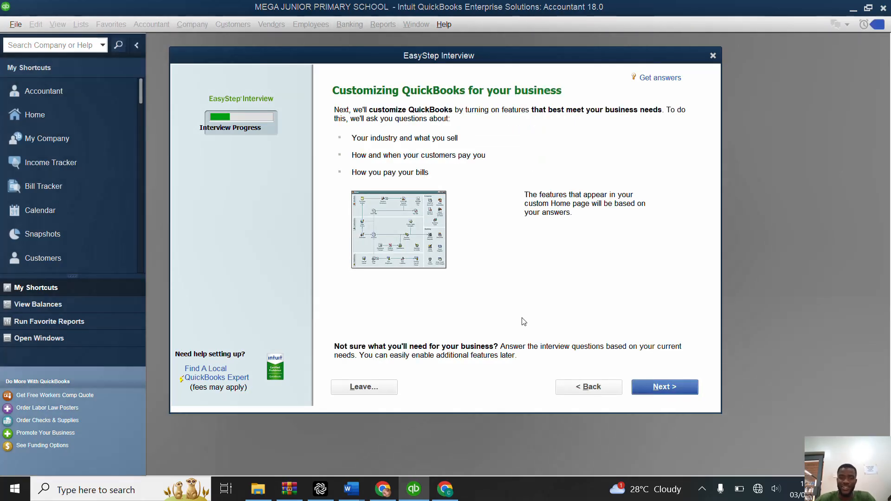
# Step: Begin customizing the features and specify that the company sells both services and products
pyautogui.click(674, 392)
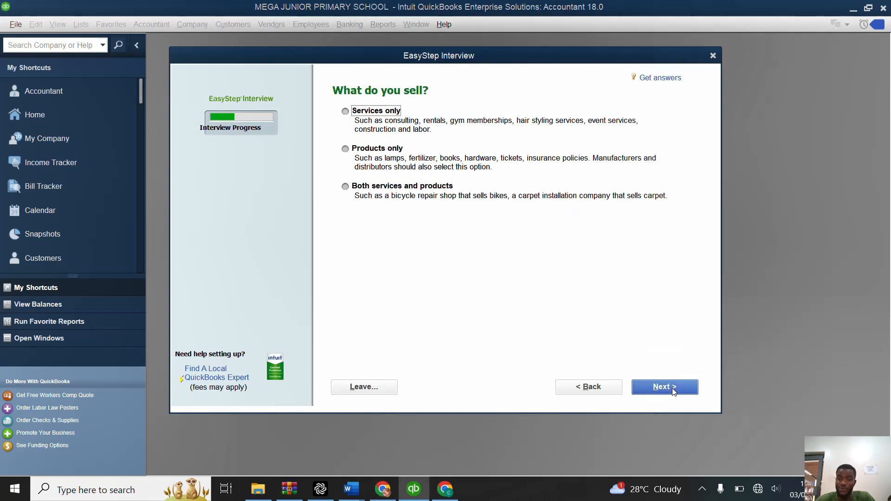
pyautogui.click(345, 187)
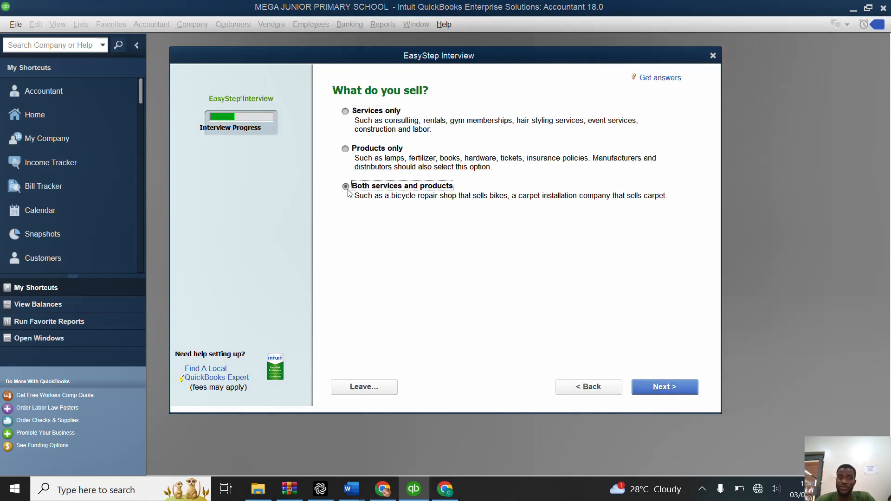
pyautogui.click(666, 386)
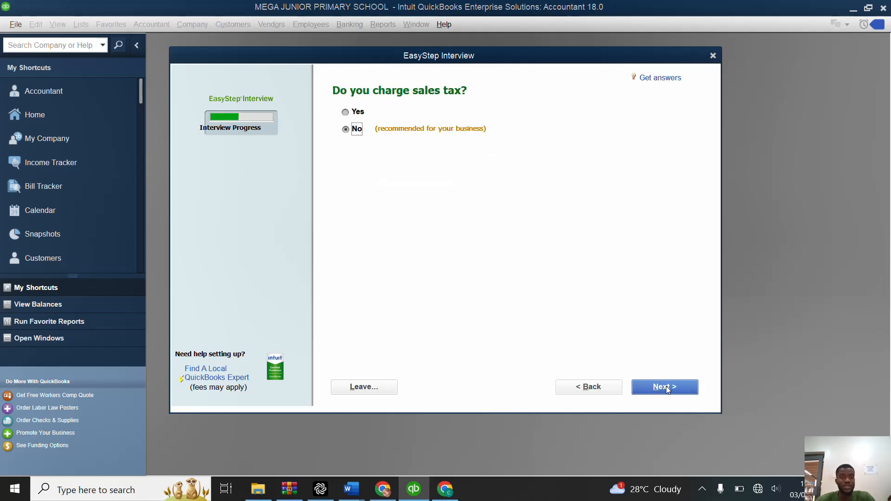
# Step: Accept the recommended answers: No for sales tax, estimates and sales orders, and Yes for billing statements
pyautogui.click(667, 386)
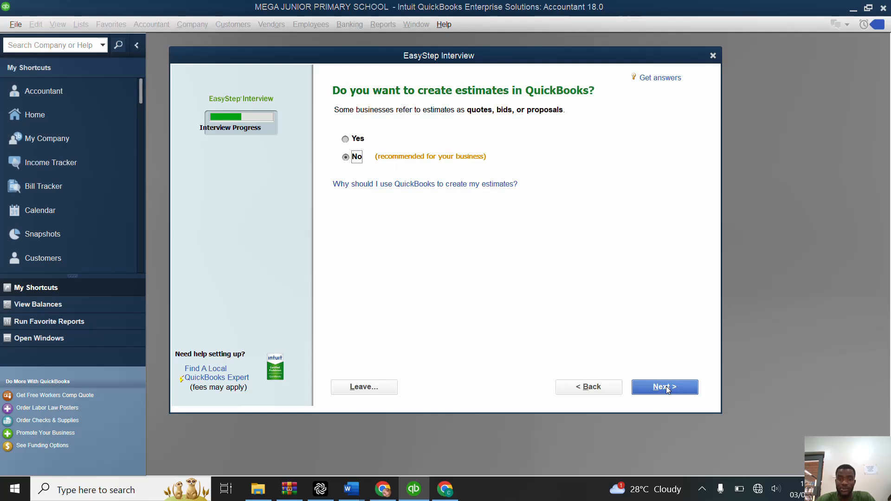
pyautogui.click(667, 386)
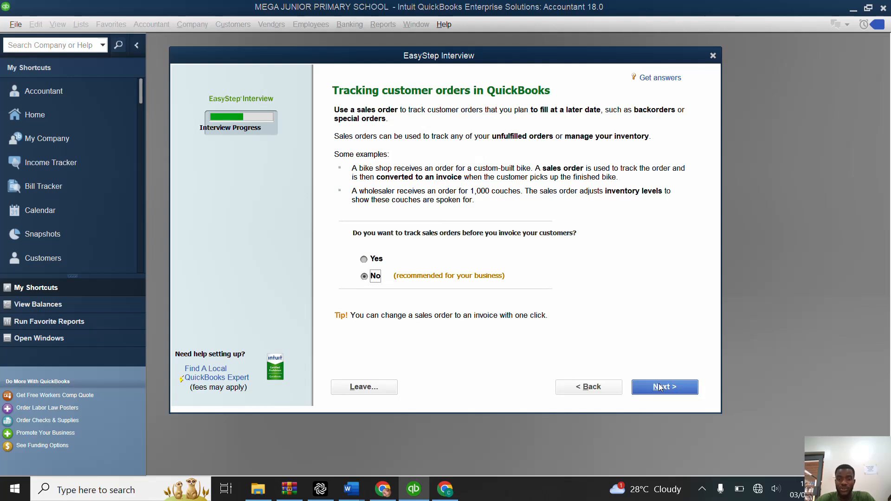
pyautogui.click(661, 387)
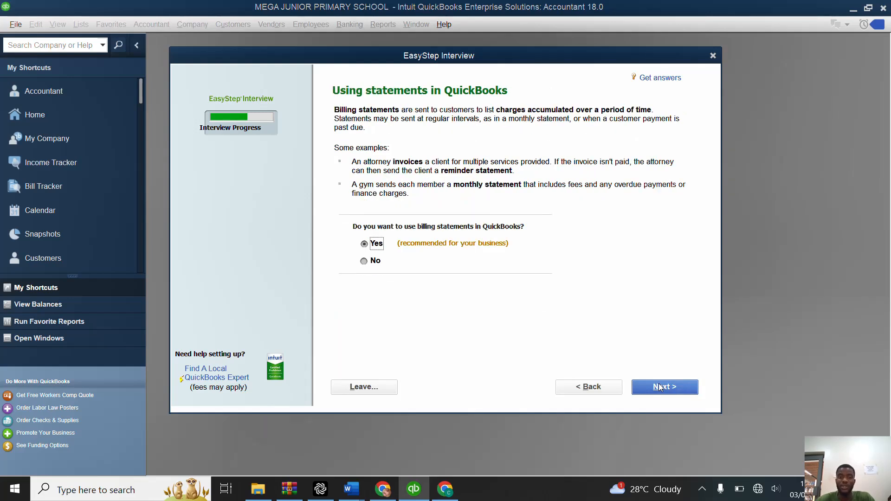
pyautogui.click(661, 387)
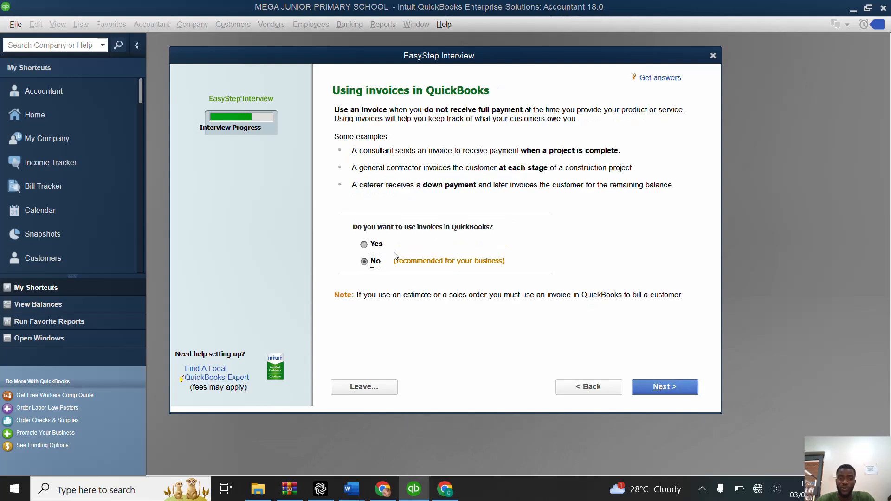
# Step: Turn on invoices and accept the recommended answers for progress invoicing (No) and tracking bills owed (Yes)
pyautogui.click(371, 246)
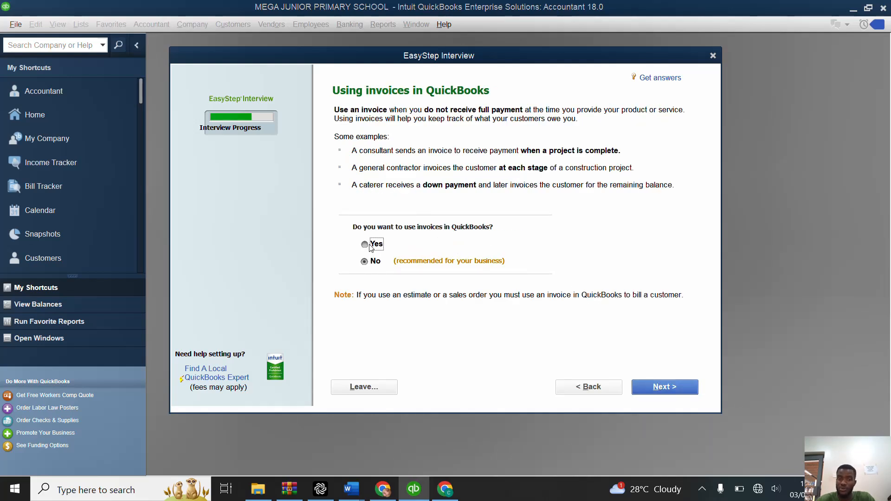
pyautogui.click(665, 390)
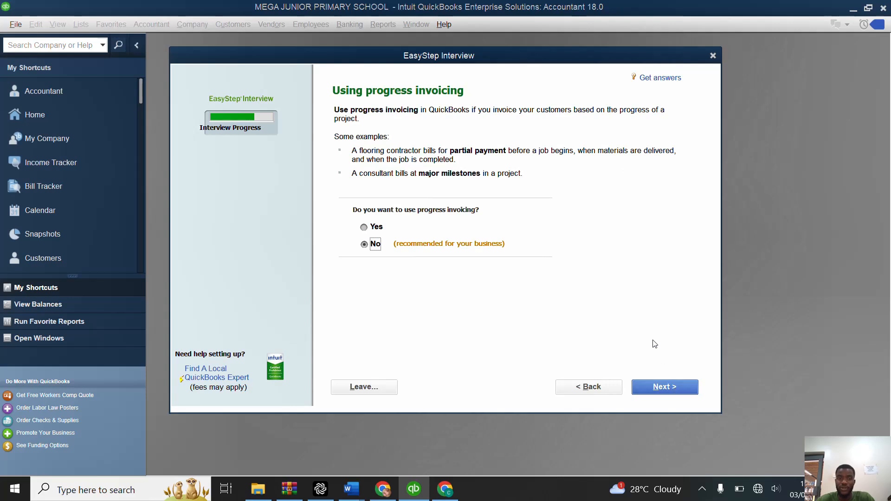
pyautogui.click(684, 388)
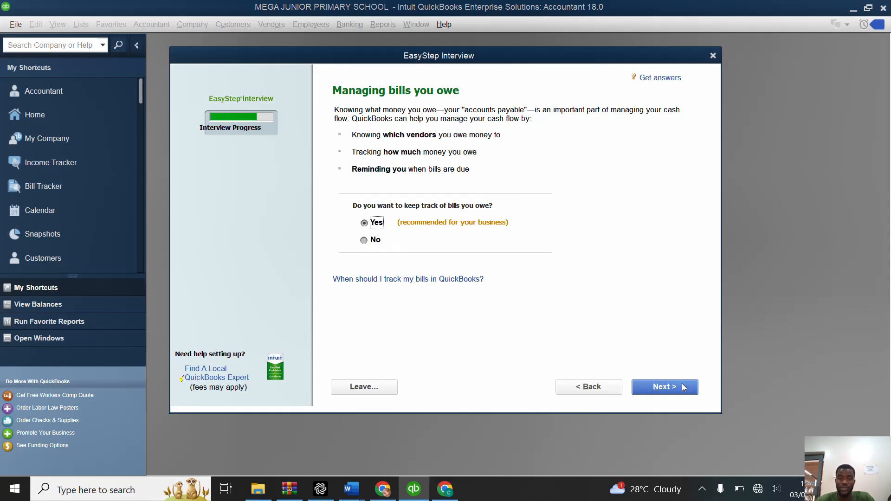
pyautogui.click(684, 388)
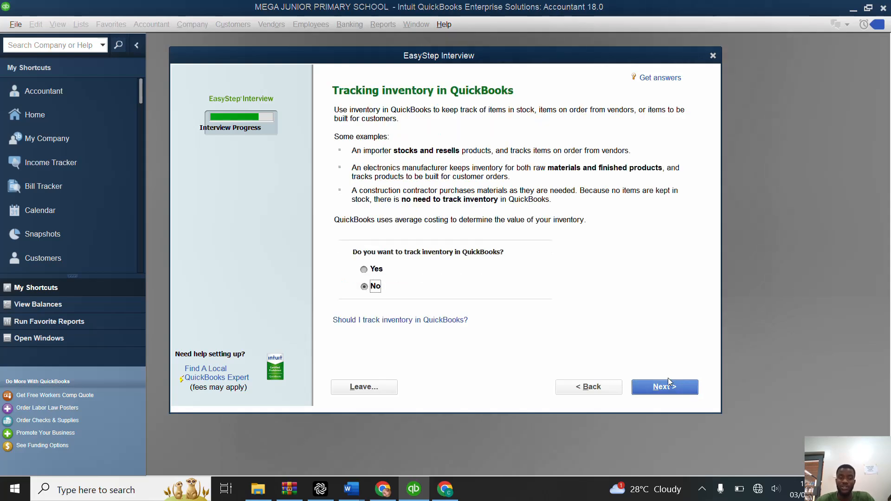
# Step: Choose Yes for tracking inventory and accept No for tracking time
pyautogui.click(370, 271)
pyautogui.click(678, 388)
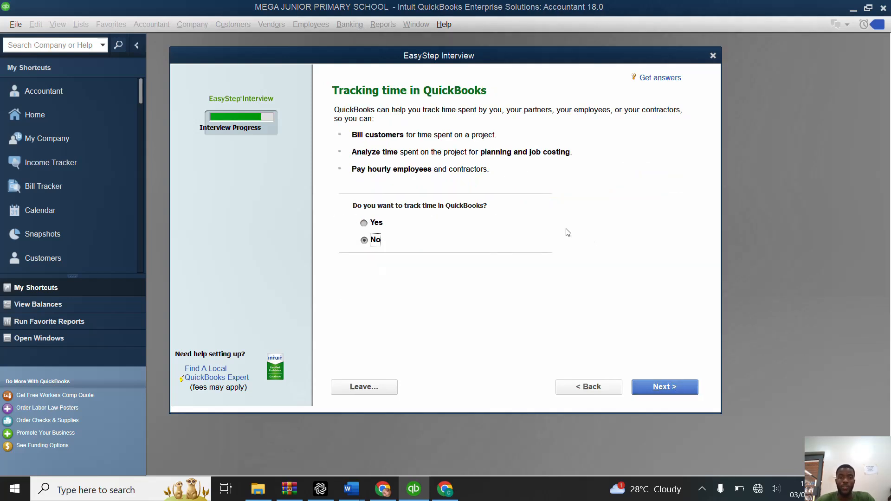
pyautogui.click(652, 388)
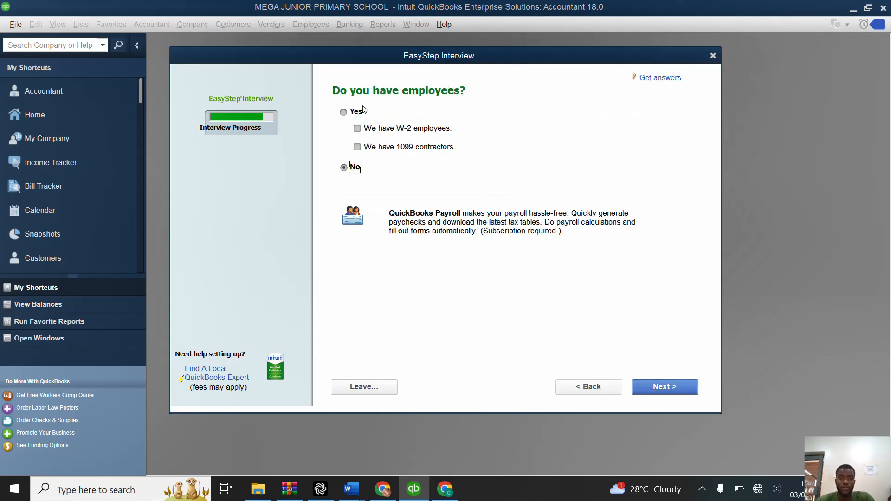
# Step: Specify that the company has employees, marking them as W-2 employees, and continue the interview
pyautogui.click(345, 112)
pyautogui.click(358, 129)
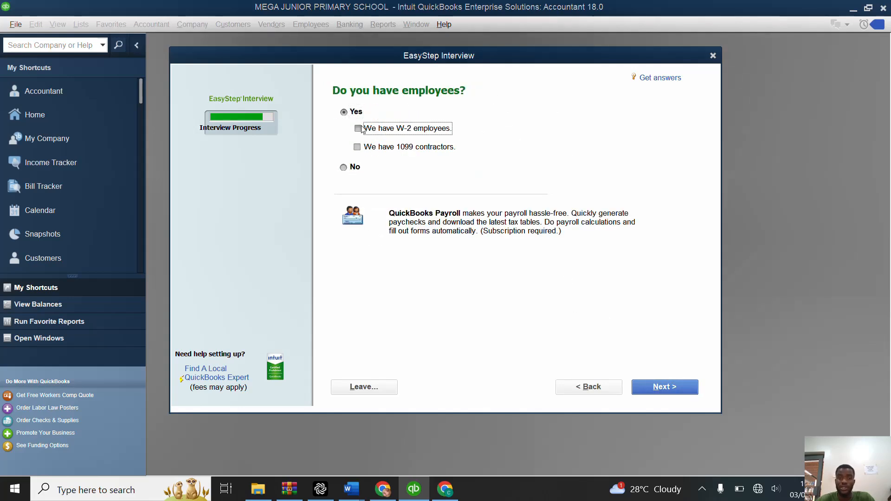
pyautogui.click(649, 389)
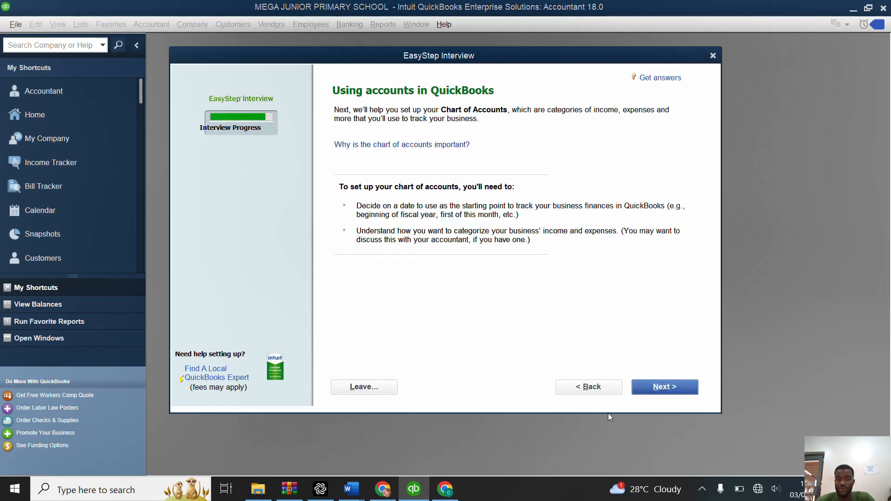
# Step: Set the start date for tracking finances to the beginning of this fiscal year, 01/01/2024
pyautogui.click(657, 394)
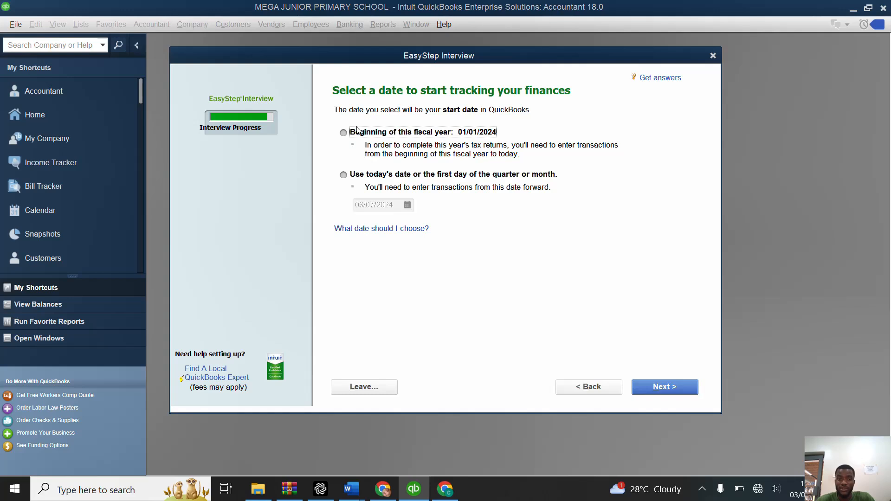
pyautogui.click(343, 133)
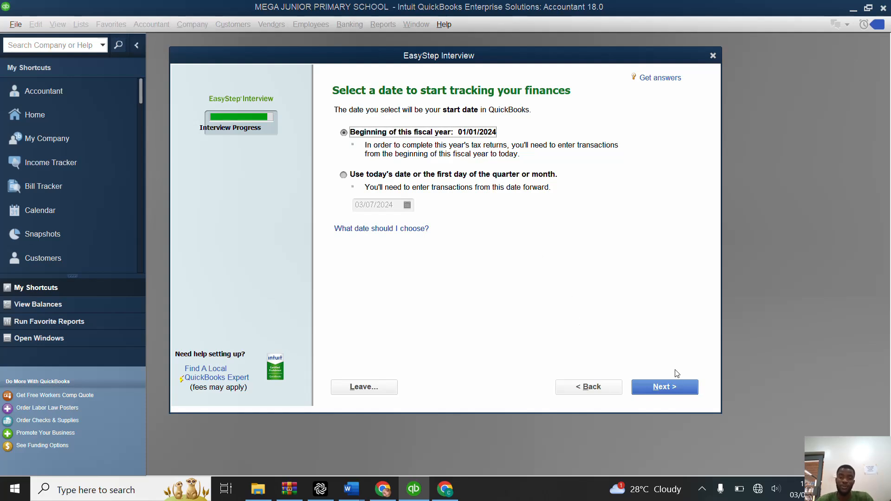
pyautogui.click(674, 384)
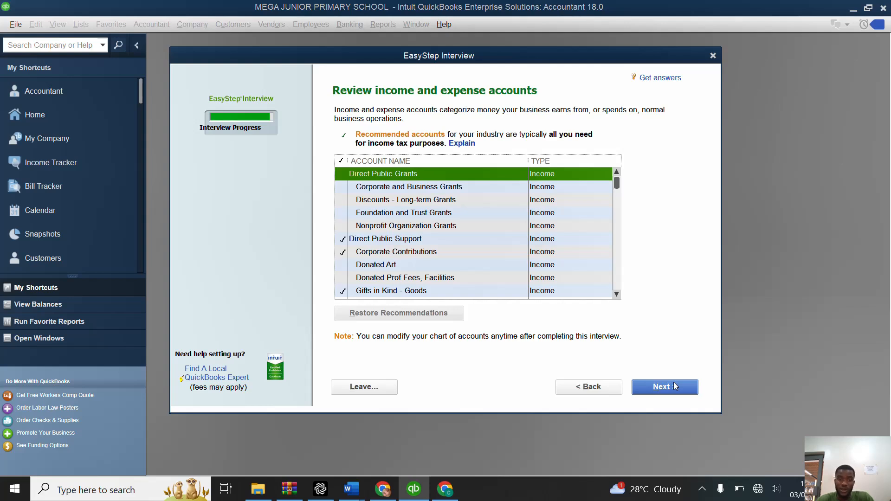
# Step: Review and accept the recommended income and expense accounts, and finish the interview by going to setup
pyautogui.scroll(-3, 584, 241)
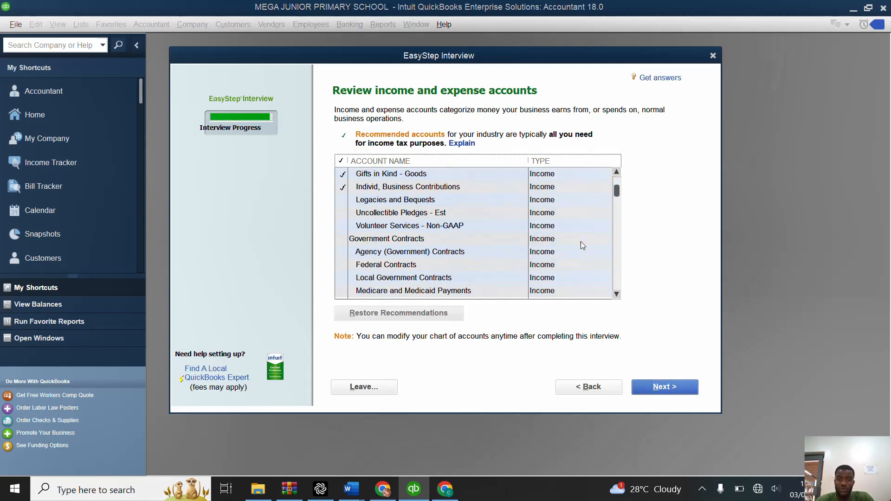
pyautogui.scroll(-5, 581, 241)
pyautogui.scroll(1, 581, 241)
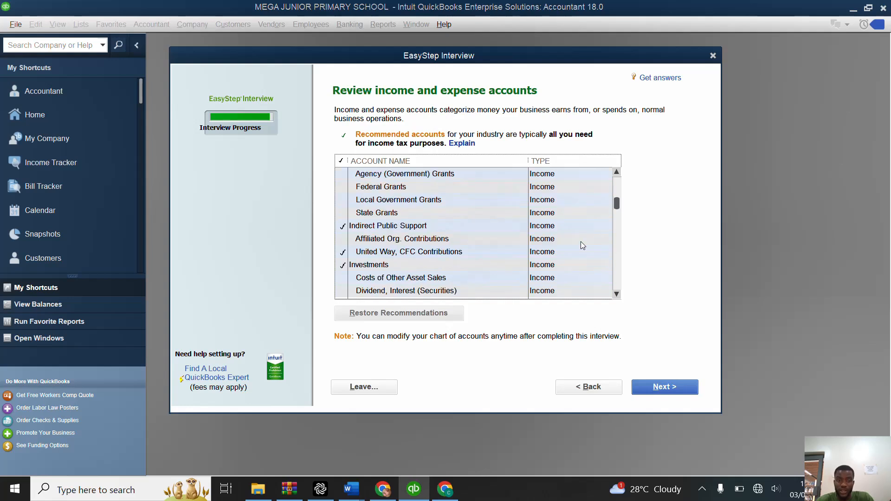
pyautogui.click(643, 388)
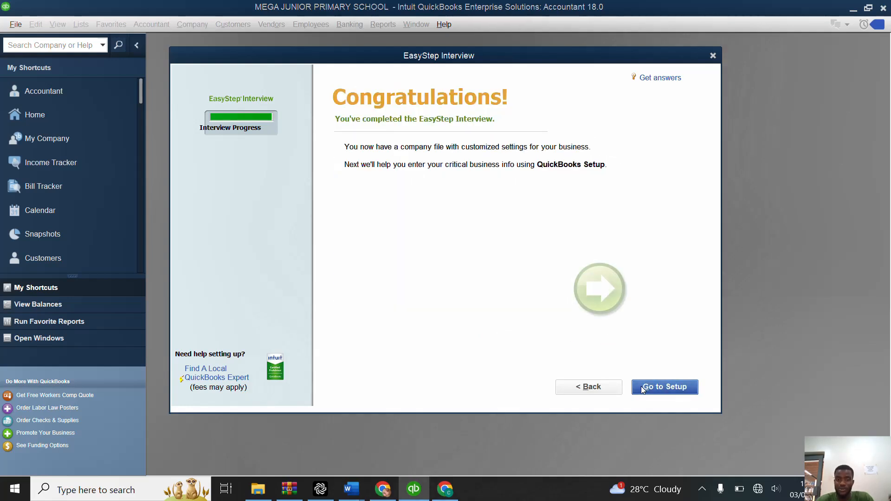
pyautogui.click(643, 388)
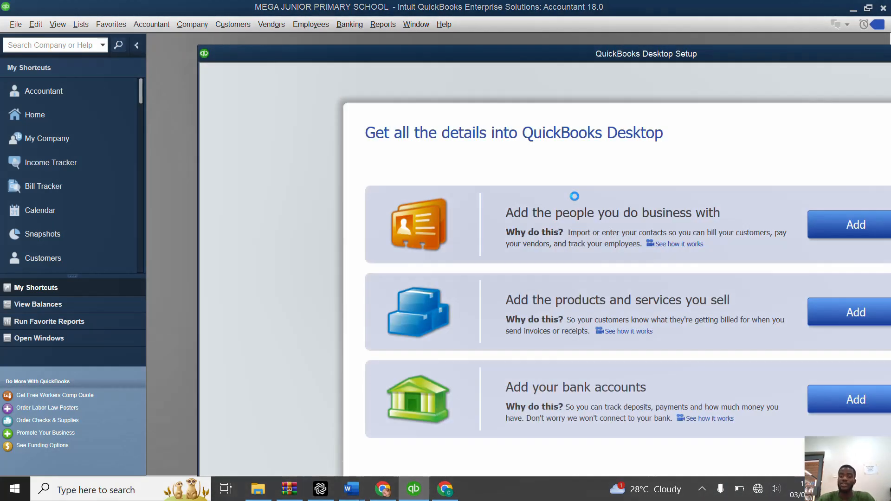
# Step: Close the QuickBooks Desktop Setup and New Feature Tour windows to reach the home page
pyautogui.moveTo(634, 61); pyautogui.dragTo(397, 37)
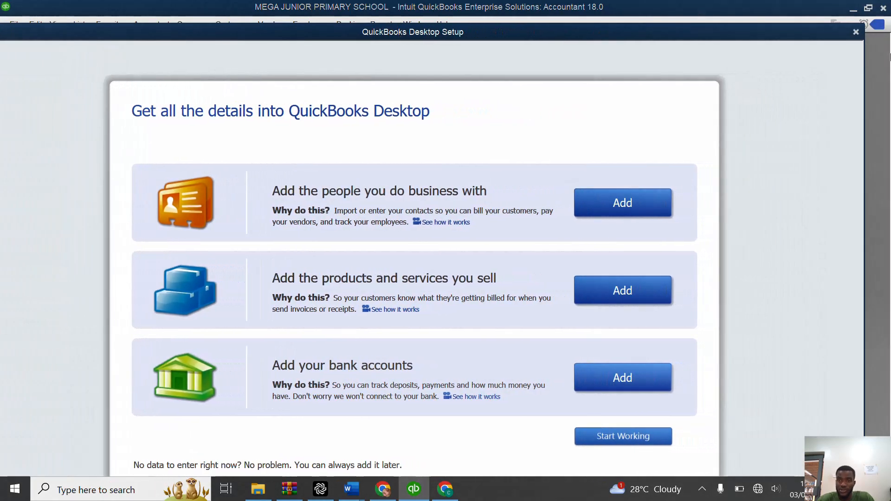
pyautogui.click(852, 31)
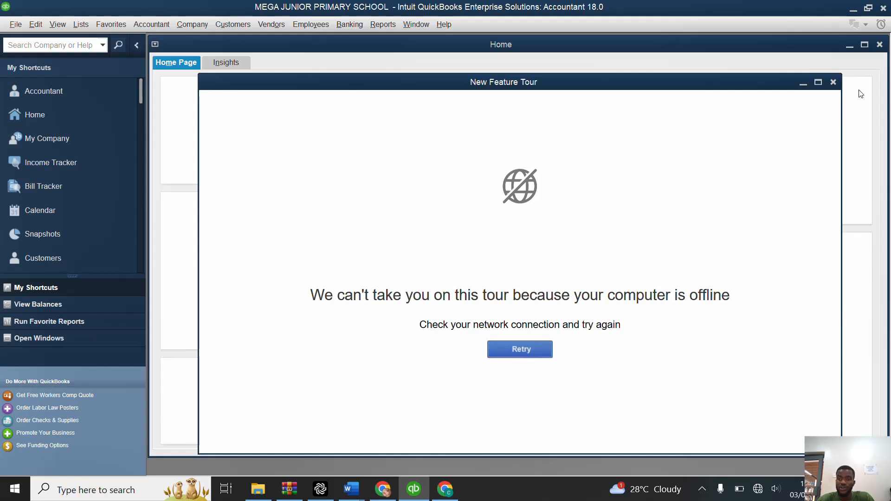
pyautogui.click(833, 82)
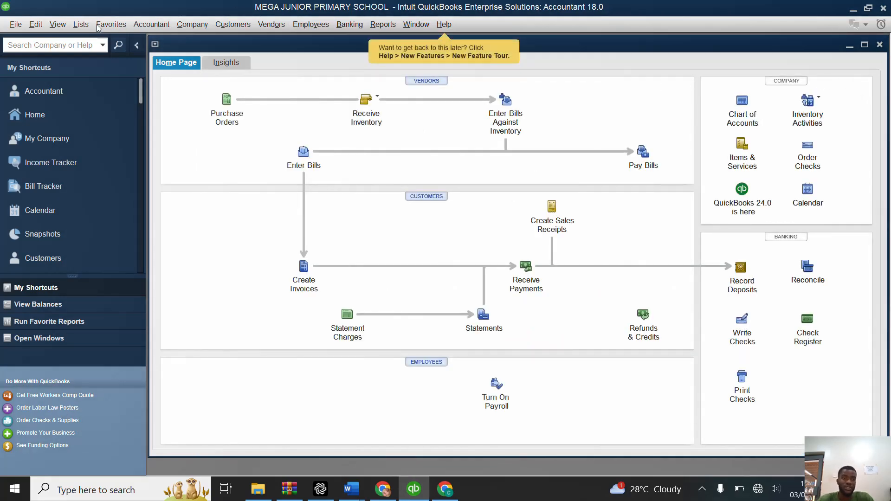
# Step: Turn on multiple currencies in the company preferences and confirm the choice
pyautogui.click(36, 27)
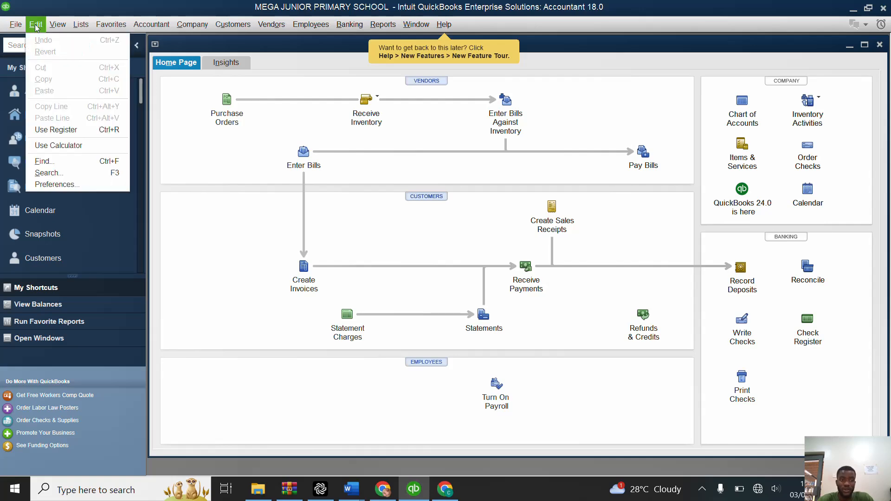
pyautogui.click(44, 188)
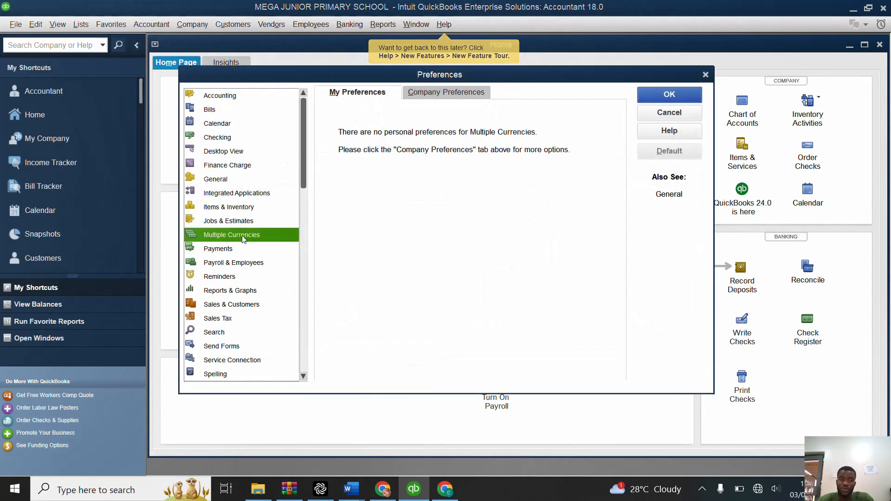
pyautogui.click(446, 92)
pyautogui.click(332, 147)
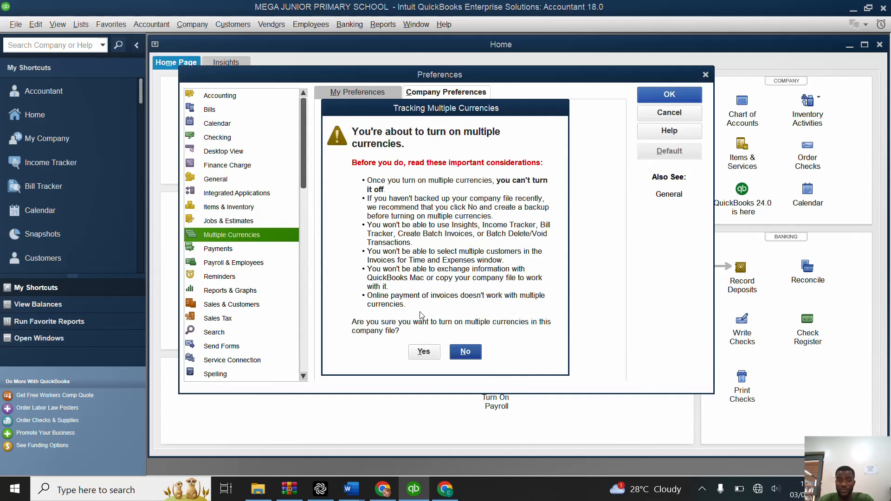
pyautogui.click(424, 351)
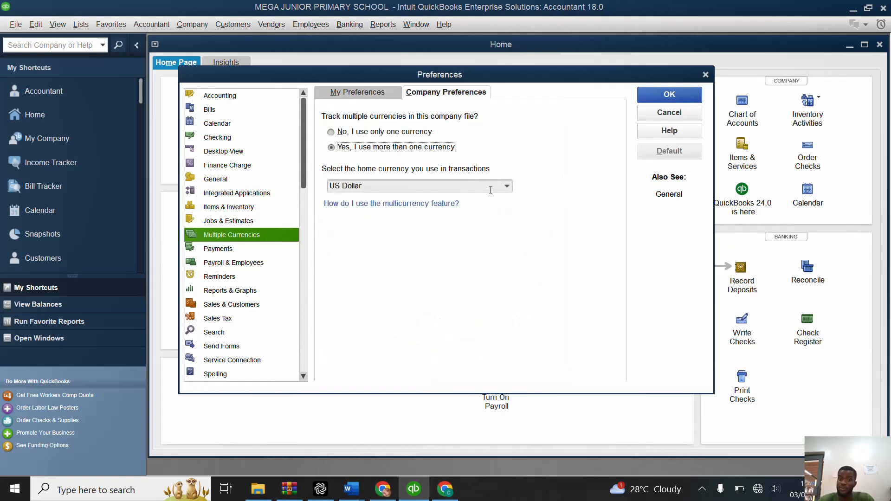
# Step: Set the home currency to Ugandan Shilling, save the preferences and let the company file reopen
pyautogui.click(506, 186)
pyautogui.click(479, 207)
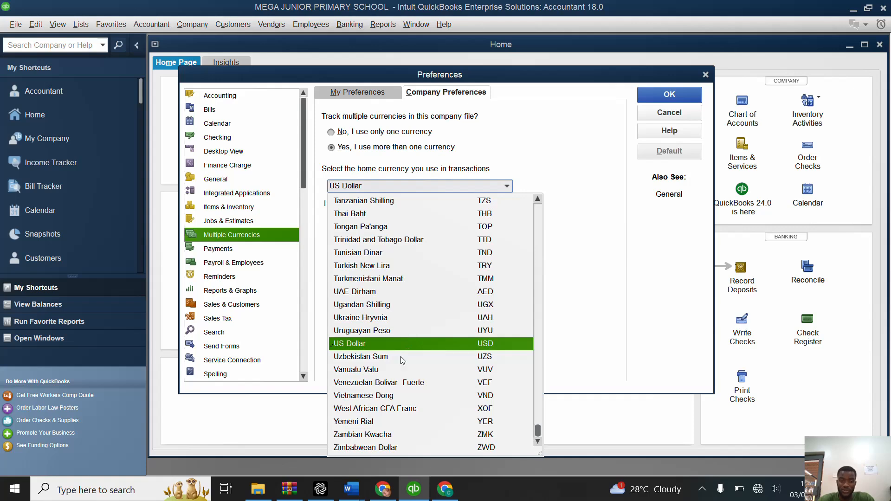
pyautogui.click(399, 308)
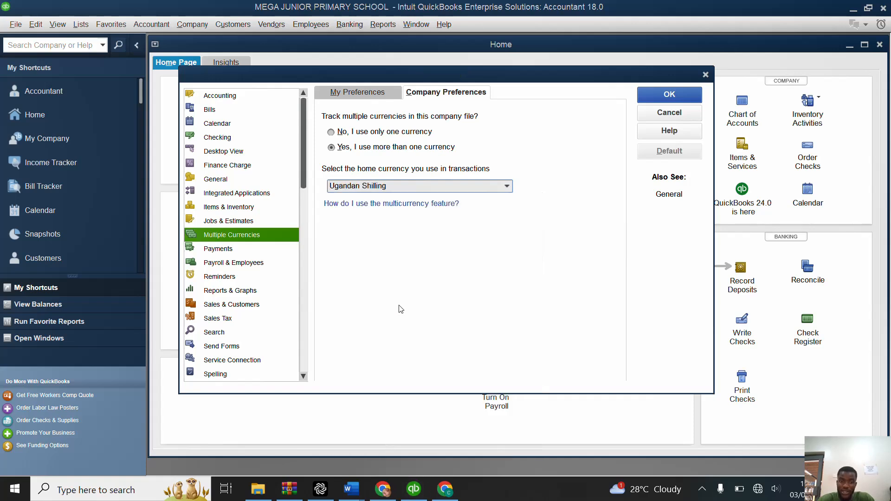
pyautogui.click(452, 155)
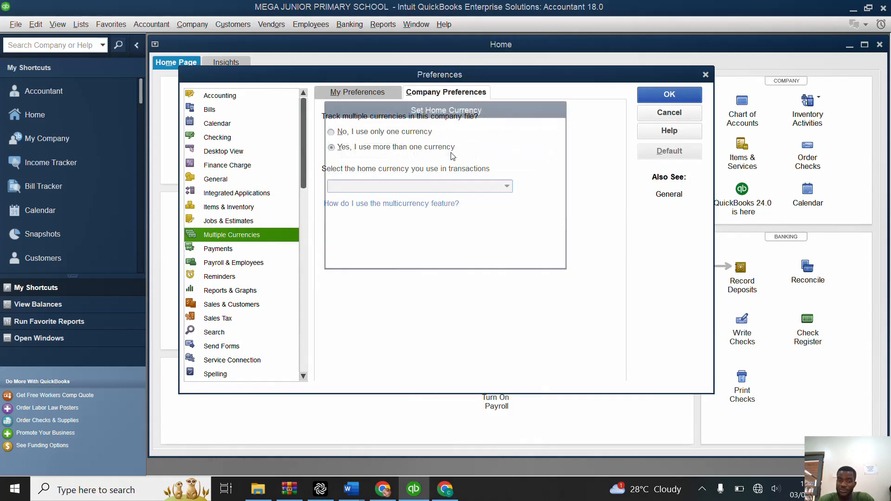
pyautogui.click(423, 249)
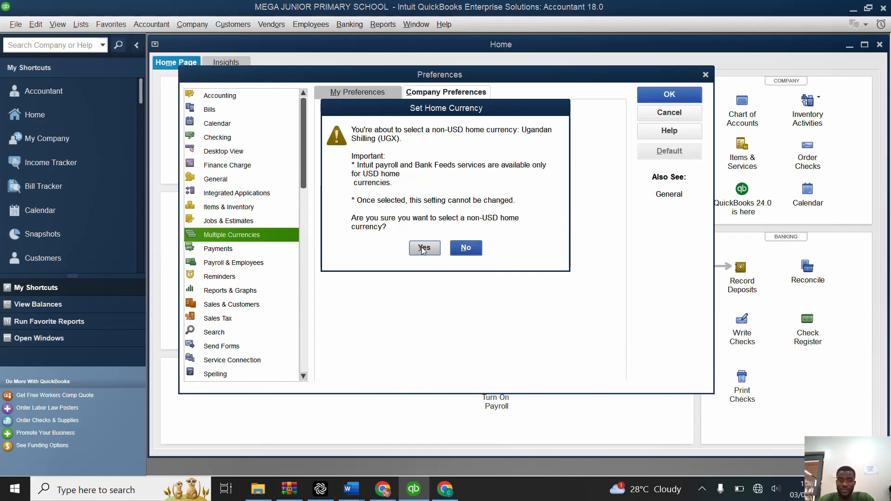
pyautogui.click(668, 96)
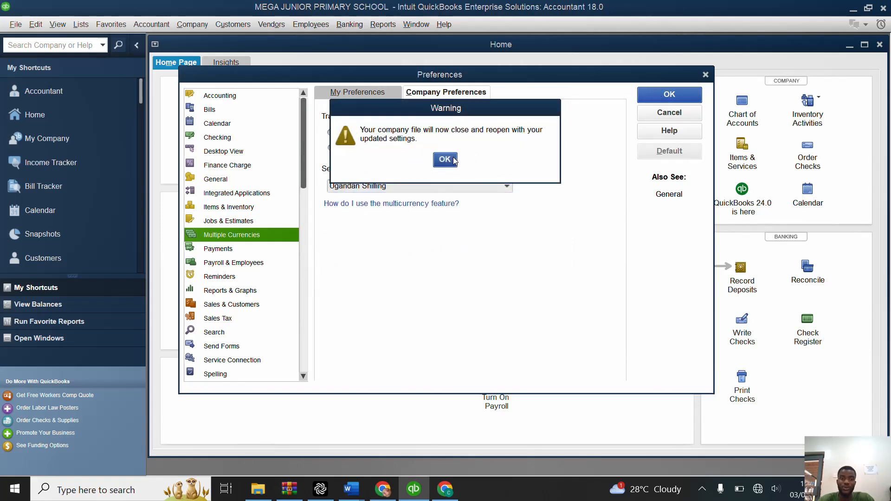
pyautogui.click(445, 160)
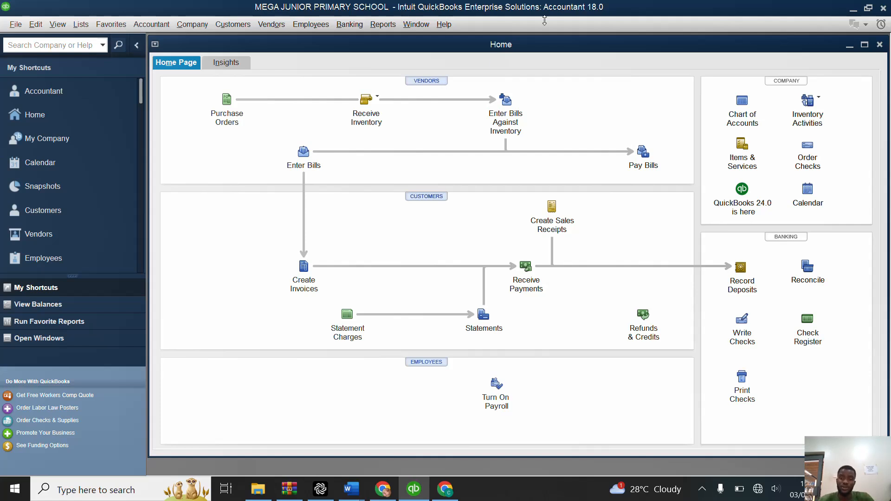
# Step: Start a new Fixed Asset account in the chart of accounts and name it MOTOR VAN
pyautogui.click(743, 108)
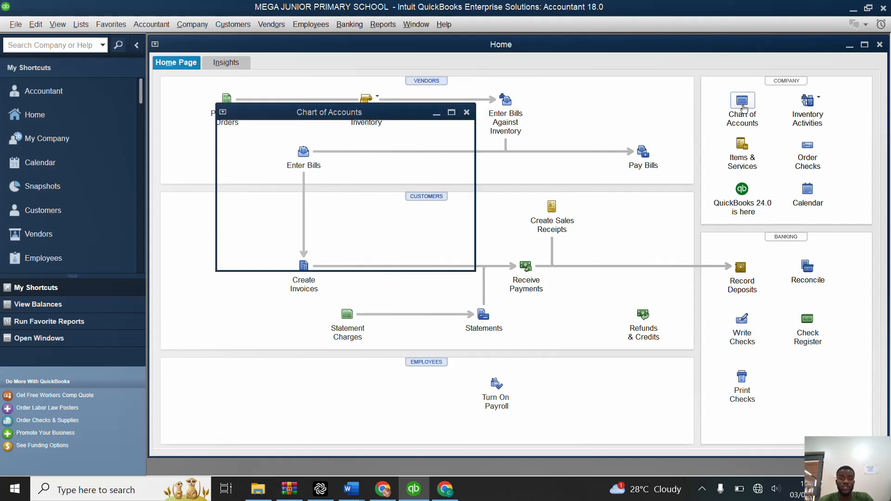
pyautogui.click(451, 113)
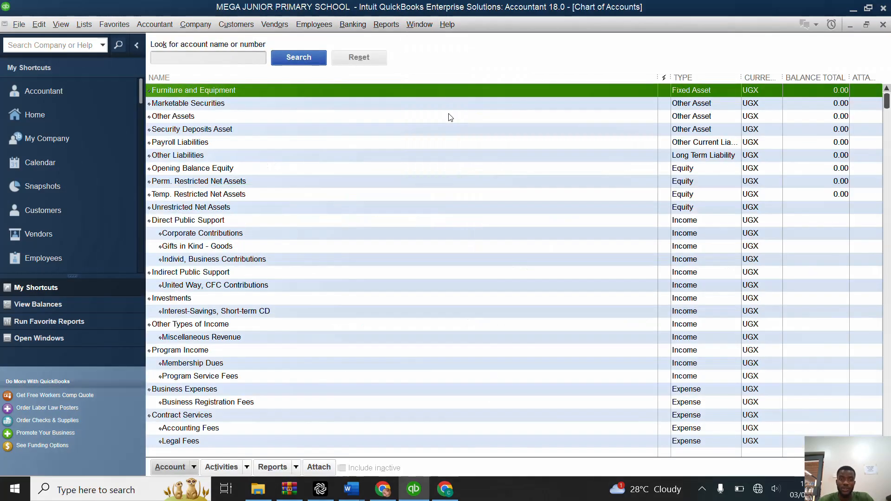
pyautogui.rightClick(346, 122)
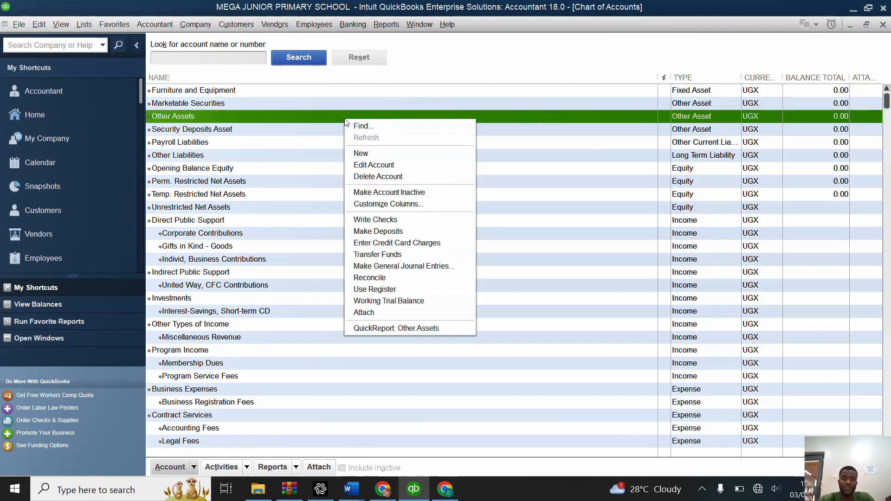
pyautogui.click(366, 153)
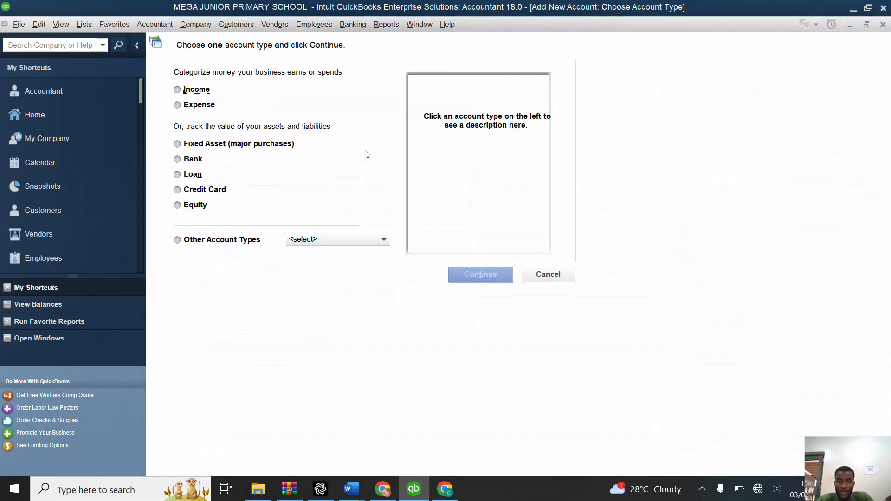
pyautogui.click(179, 144)
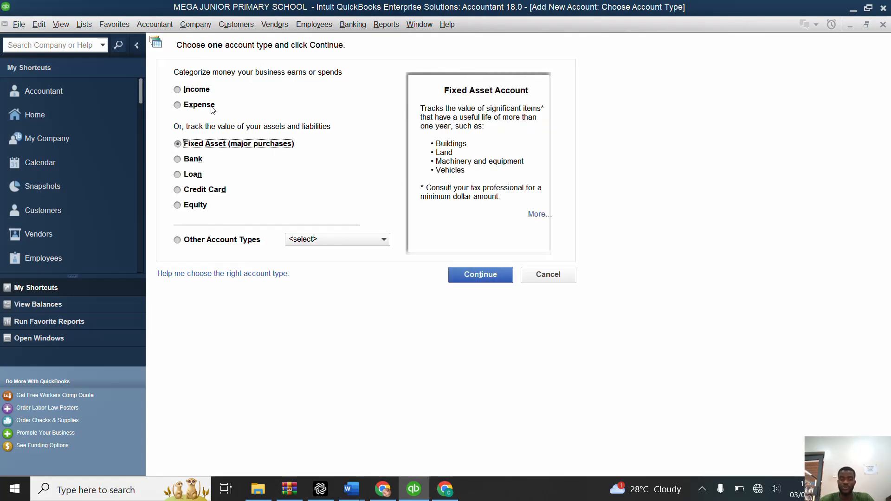
pyautogui.click(485, 279)
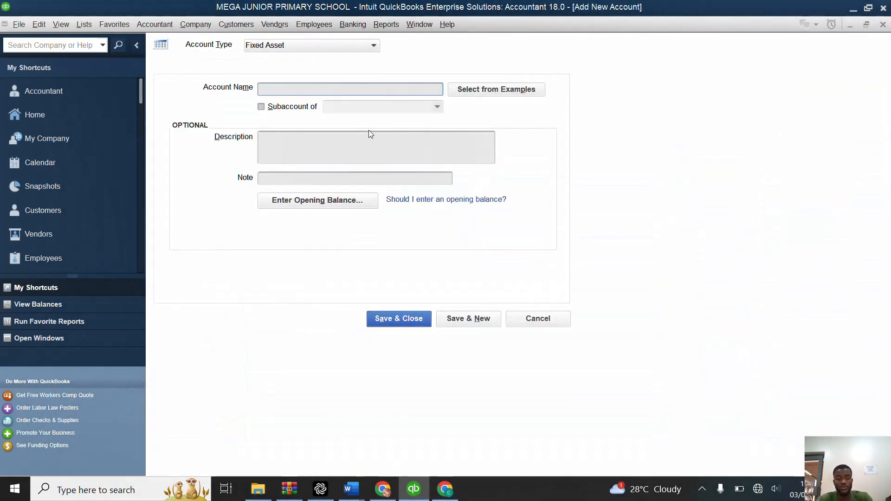
pyautogui.write('MOTOR VAN')
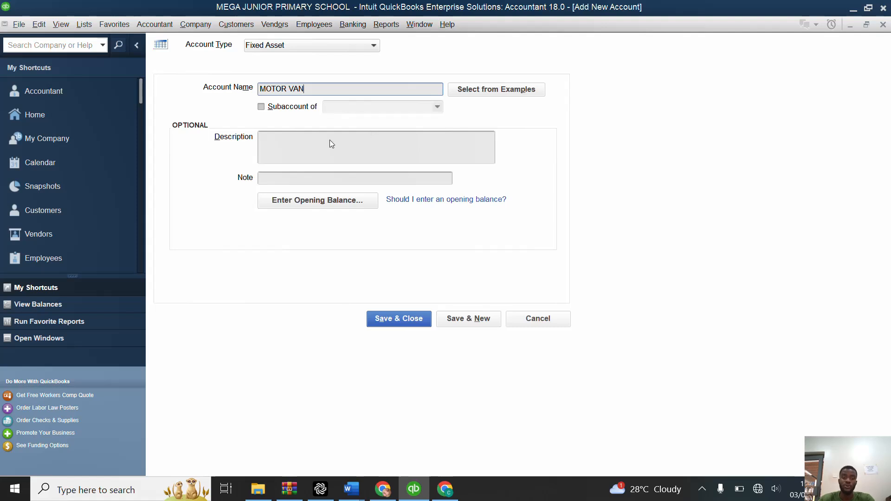
# Step: Enter an opening balance of 20,000,000 for the MOTOR VAN fixed asset account
pyautogui.click(289, 197)
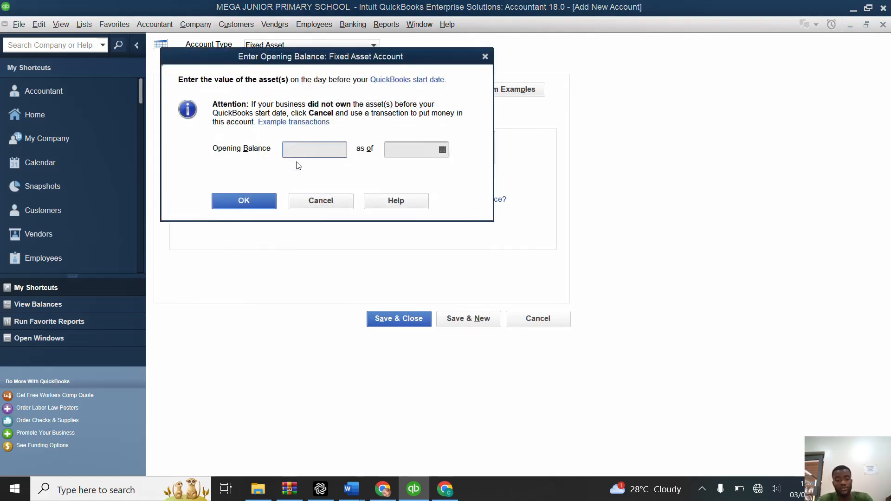
pyautogui.write('29')
pyautogui.press('BackSpace')
pyautogui.write('0')
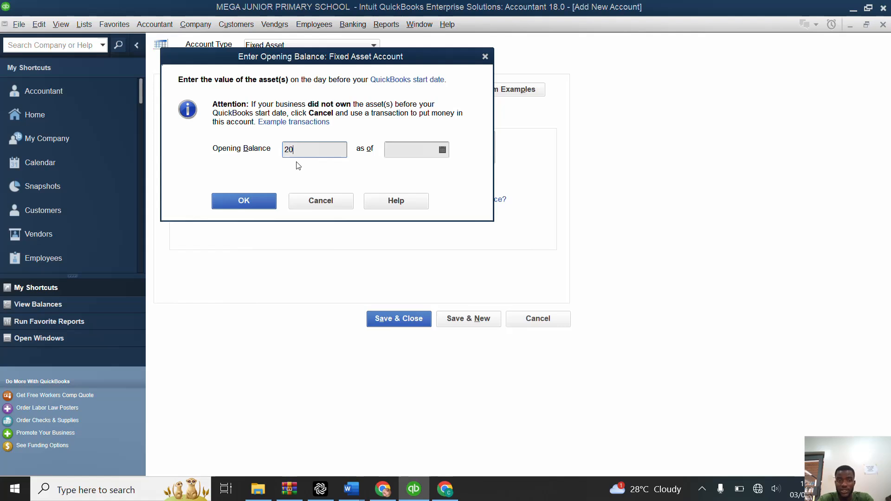
pyautogui.write('000000')
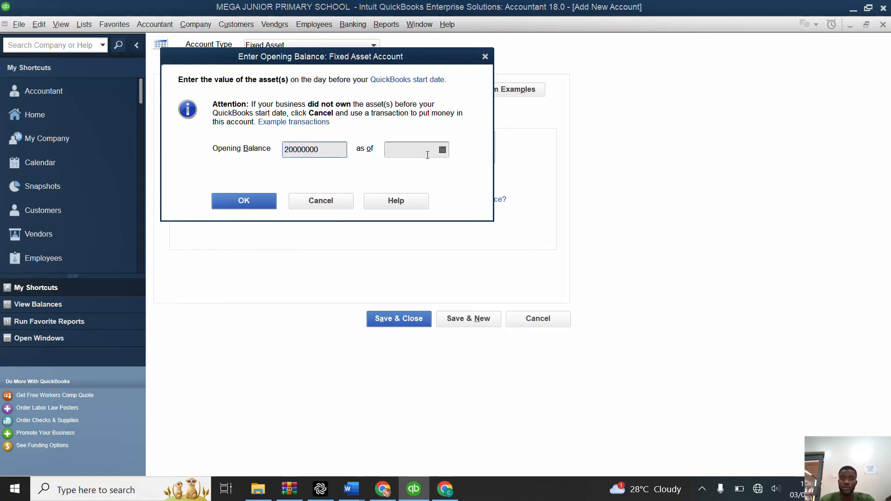
# Step: Date the MOTOR VAN opening balance 01/01/2024 and save the account, accepting the past date and continuing to a new account
pyautogui.click(443, 149)
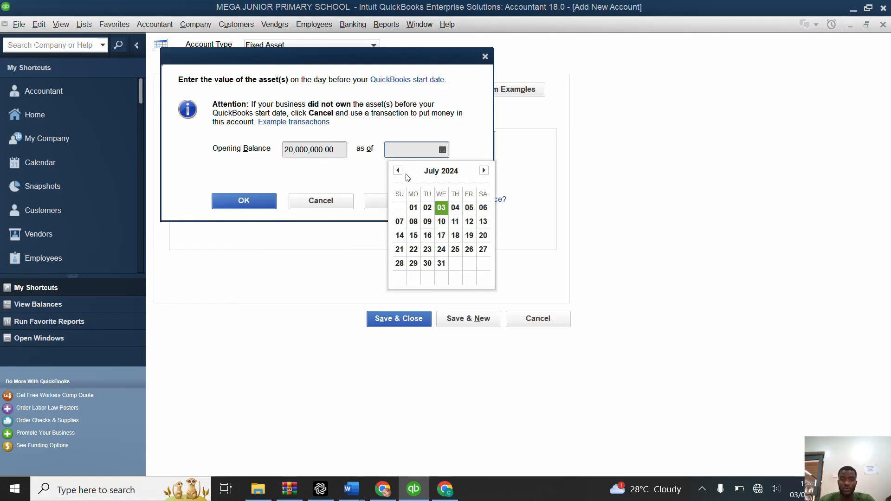
pyautogui.click(398, 170)
pyautogui.click(398, 170)
pyautogui.click(398, 170)
pyautogui.click(398, 170)
pyautogui.click(398, 170)
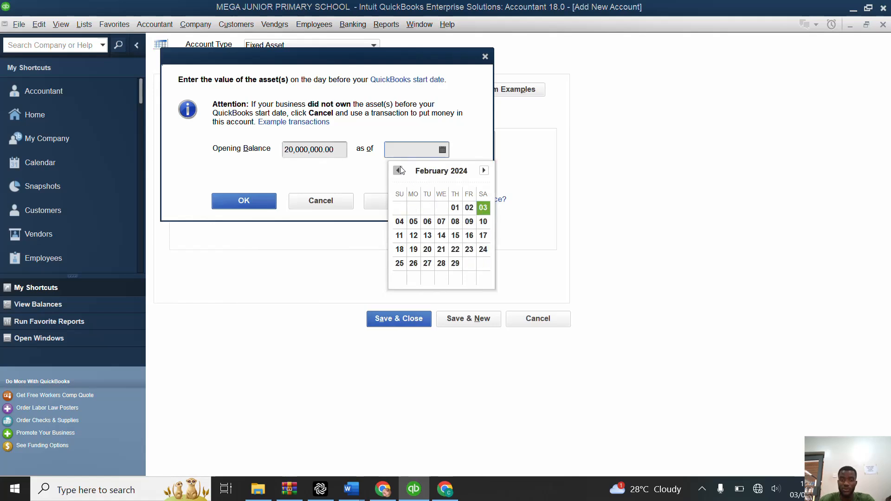
pyautogui.click(398, 170)
pyautogui.click(415, 207)
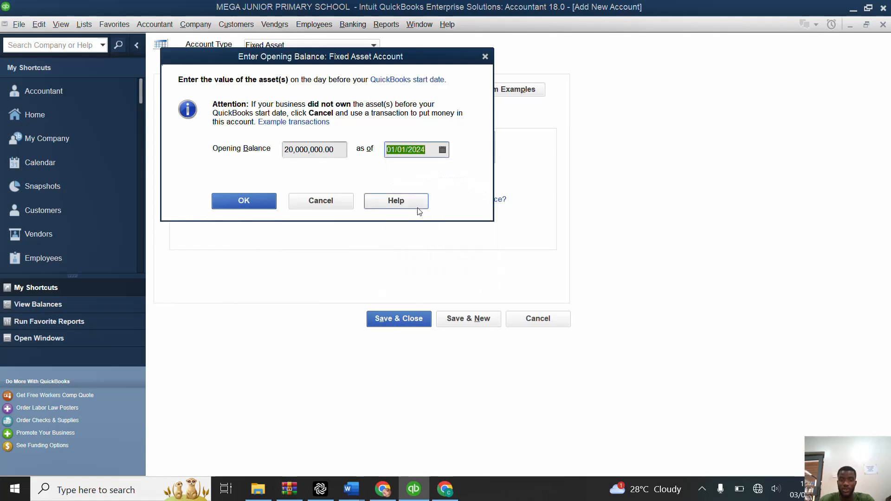
pyautogui.click(254, 201)
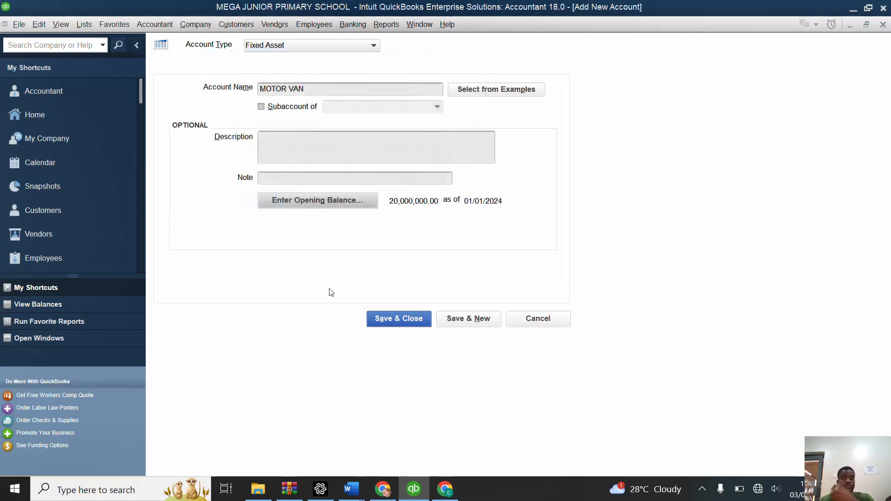
pyautogui.click(450, 320)
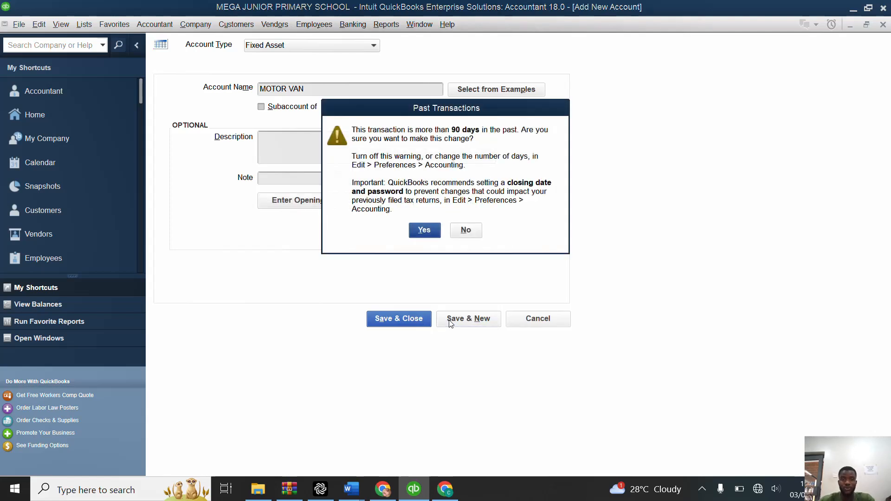
pyautogui.click(419, 234)
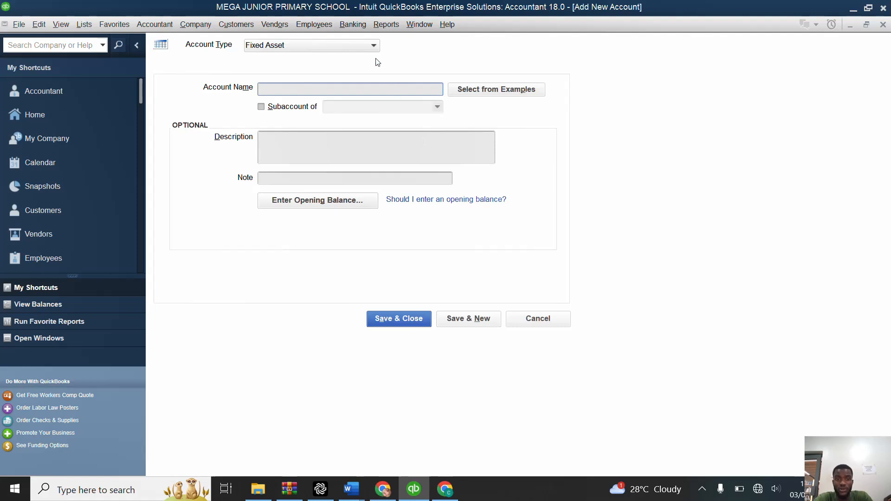
# Step: Set the new account's type to Bank, name it CENTENARY BANK and enter its bank account number
pyautogui.click(363, 49)
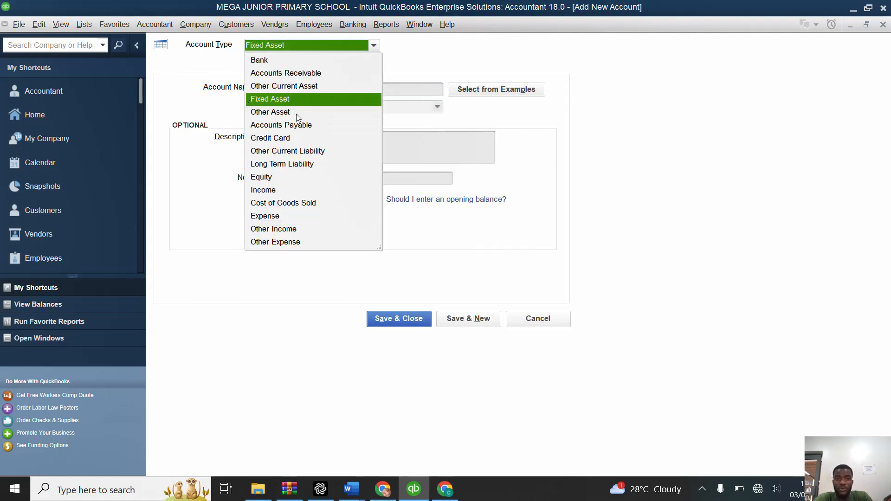
pyautogui.click(302, 62)
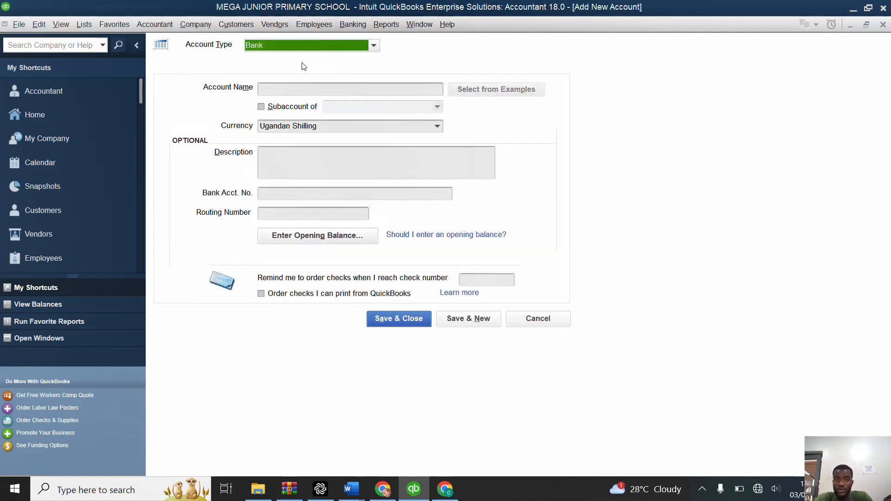
pyautogui.click(322, 93)
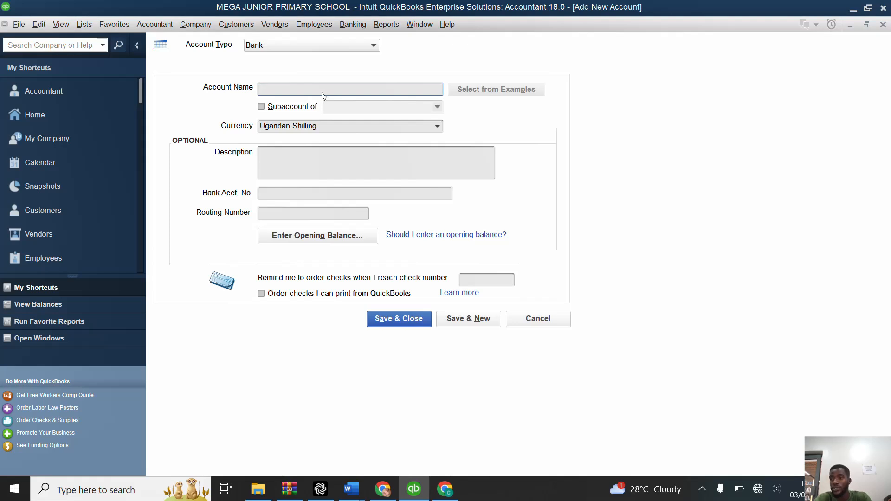
pyautogui.write('CEB')
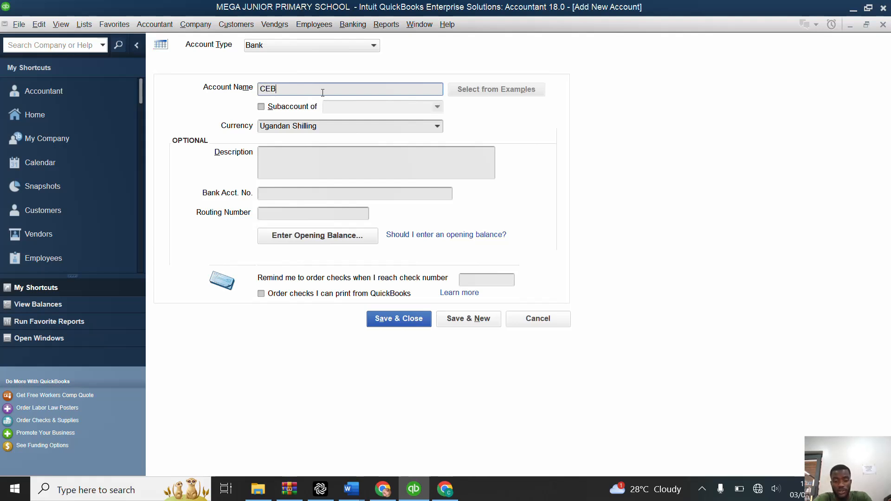
pyautogui.write('TENARY B')
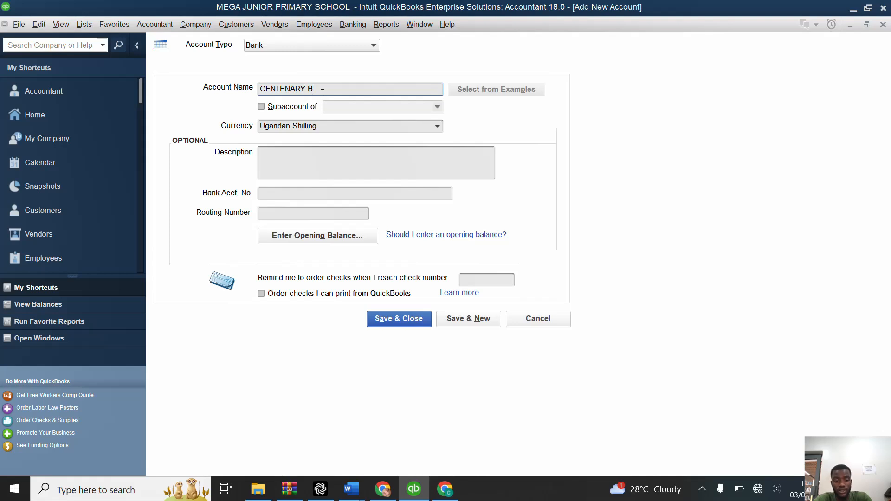
pyautogui.write('ANK')
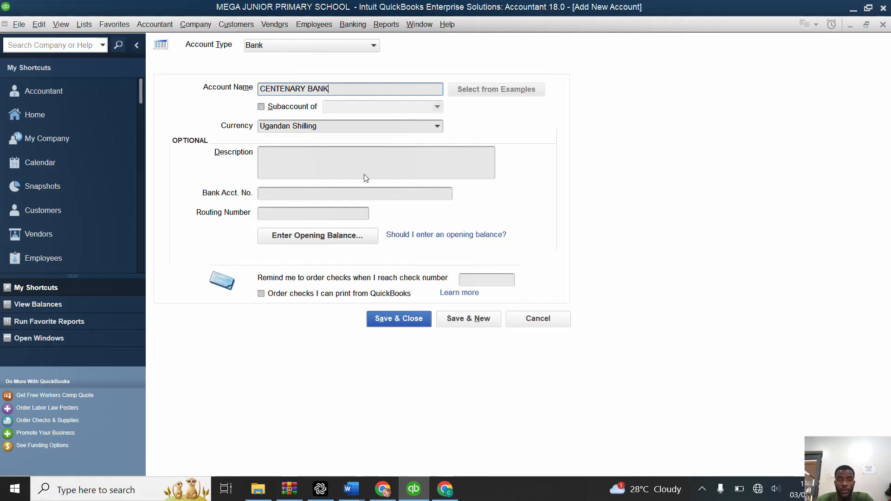
pyautogui.click(342, 192)
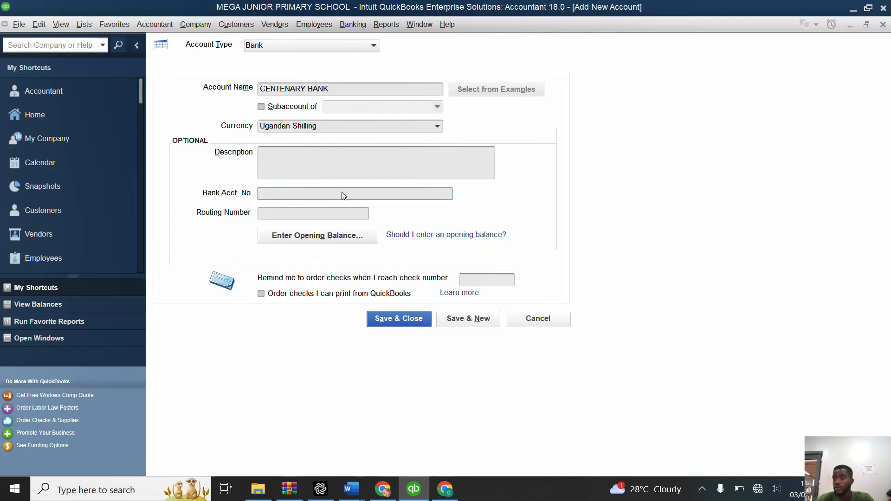
pyautogui.write('12345')
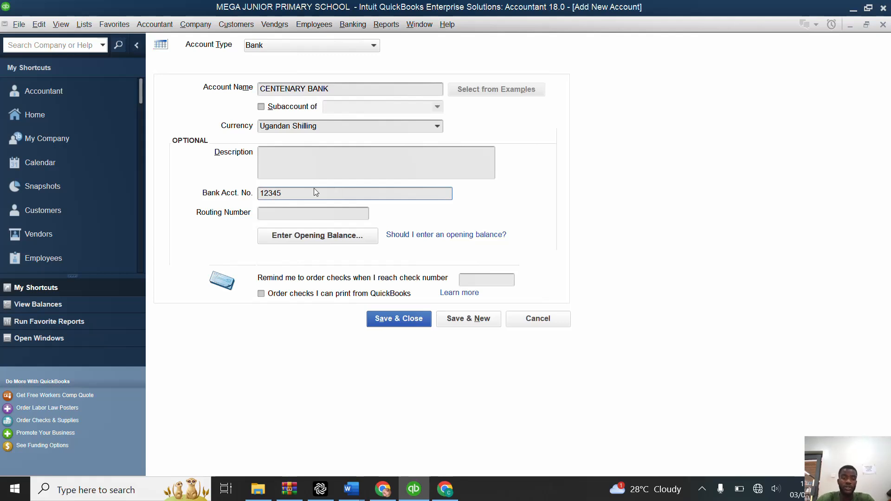
# Step: Enter a statement ending balance of UGX 100,000,000 as the opening balance of CENTENARY BANK
pyautogui.click(295, 237)
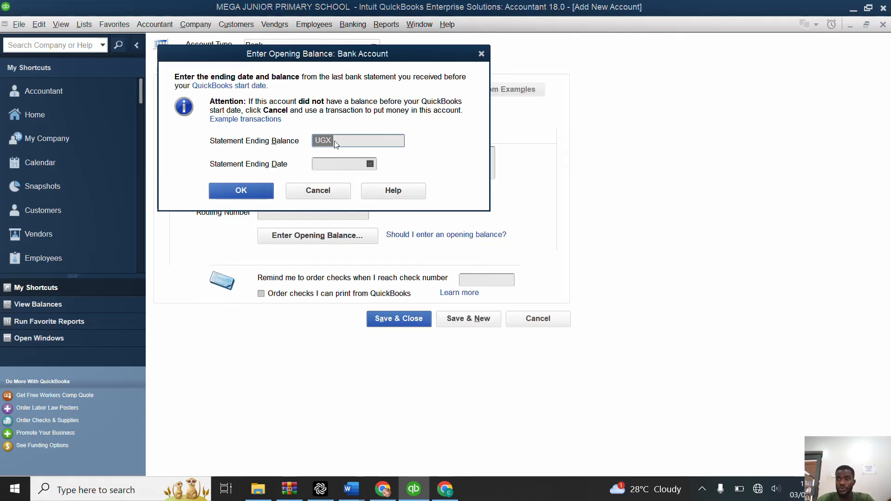
pyautogui.write('100')
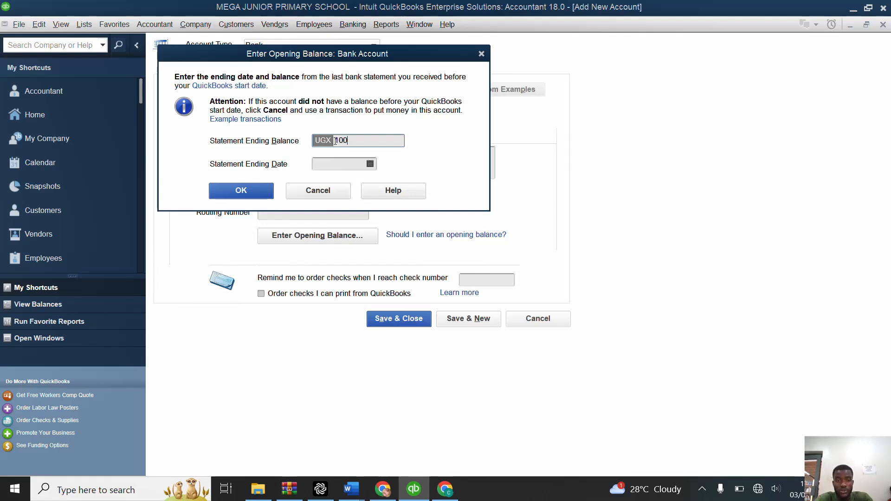
pyautogui.write('00000')
# Step: Set CENTENARY BANK's statement ending date to 31/12/2023 and save the account, accepting the past date and continuing to a new account
pyautogui.click(370, 164)
pyautogui.click(325, 184)
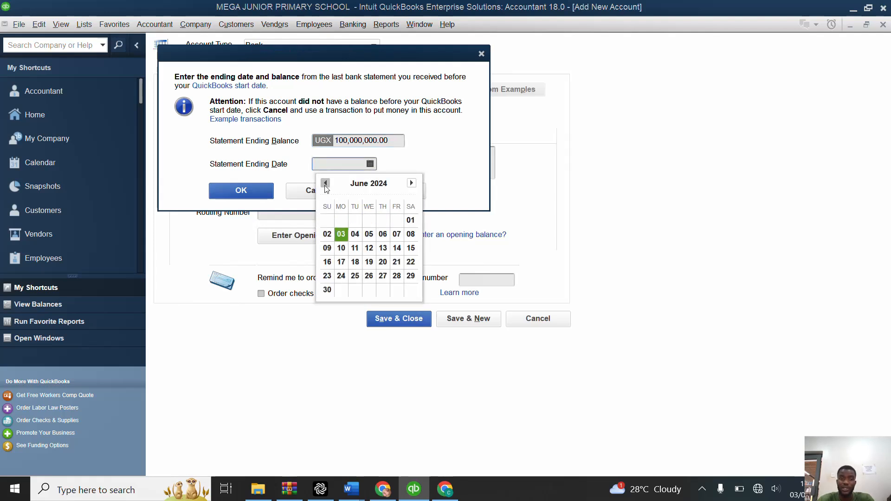
pyautogui.click(325, 184)
pyautogui.click(325, 184)
pyautogui.click(325, 184)
pyautogui.click(325, 183)
pyautogui.click(325, 183)
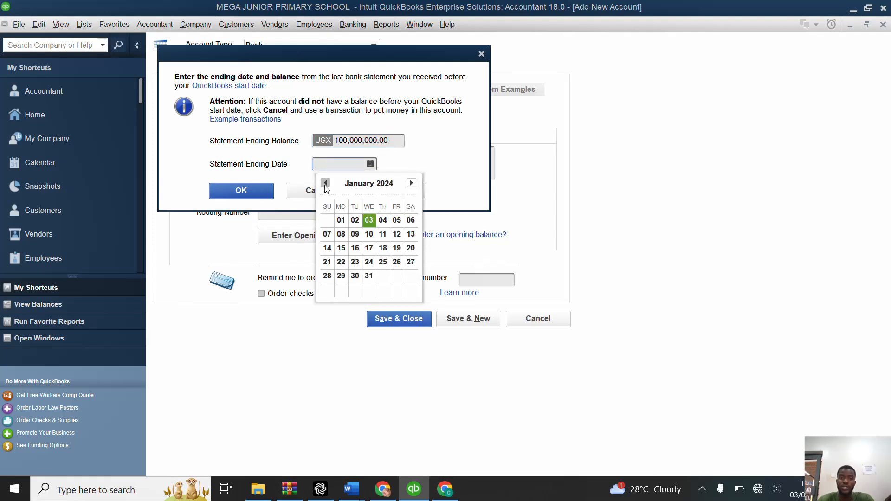
pyautogui.click(326, 184)
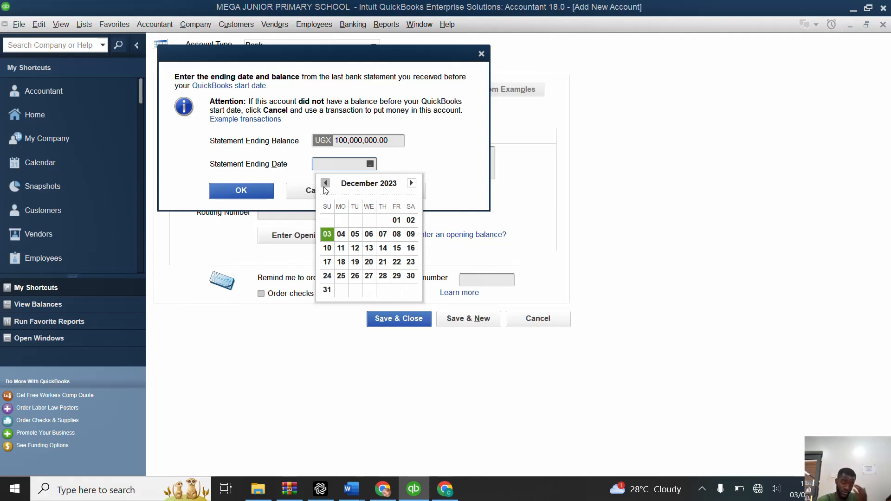
pyautogui.click(327, 290)
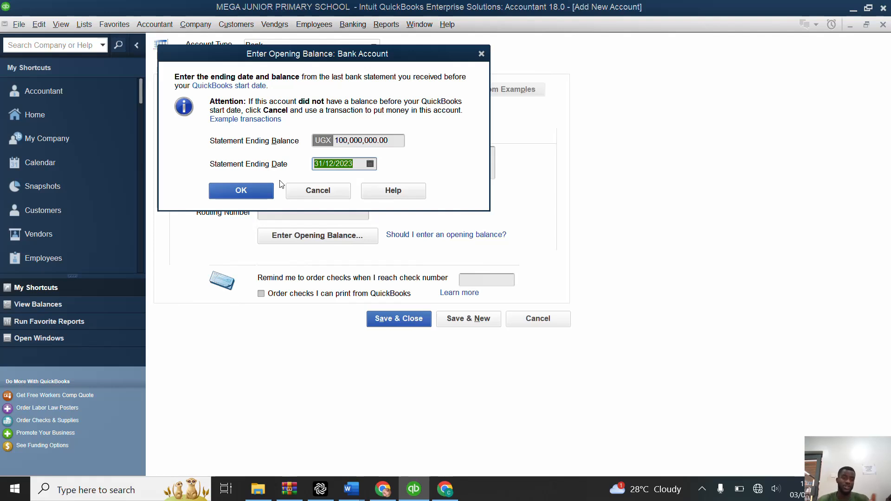
pyautogui.click(249, 191)
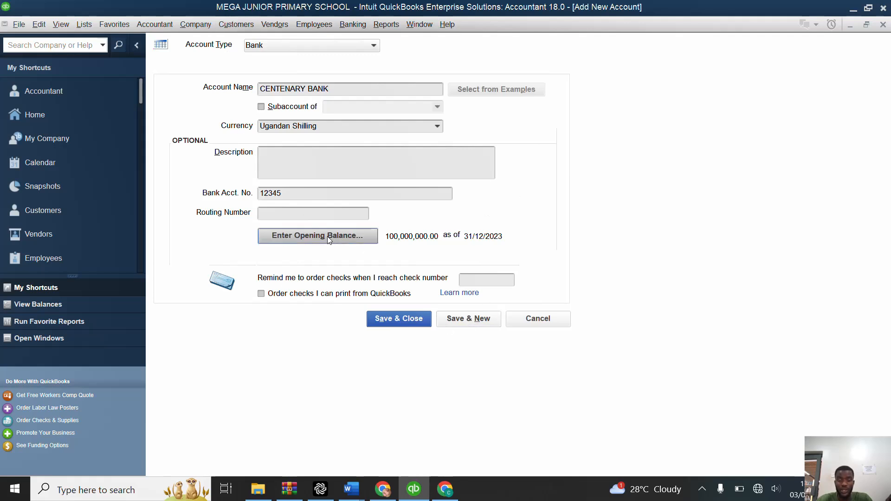
pyautogui.click(465, 321)
pyautogui.click(424, 230)
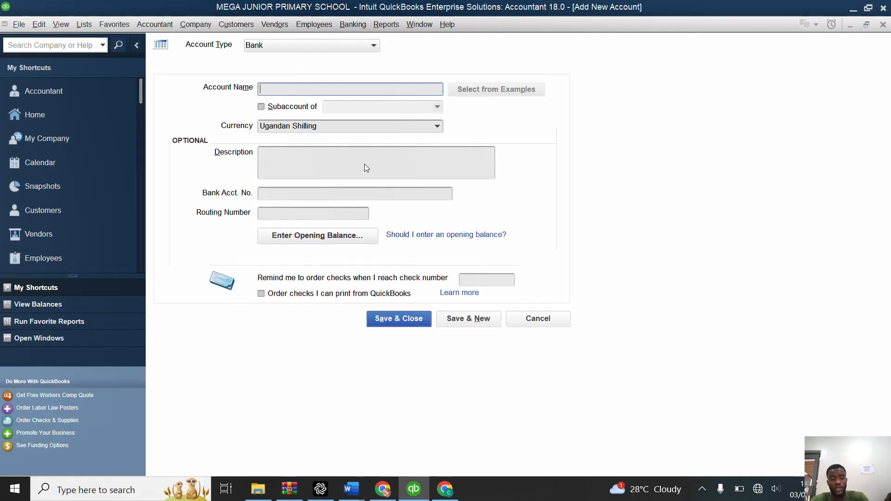
# Step: Name the new bank account CASH and enter a statement ending balance of UGX 21,000,000
pyautogui.write('X')
pyautogui.press('BackSpace')
pyautogui.write('CASH')
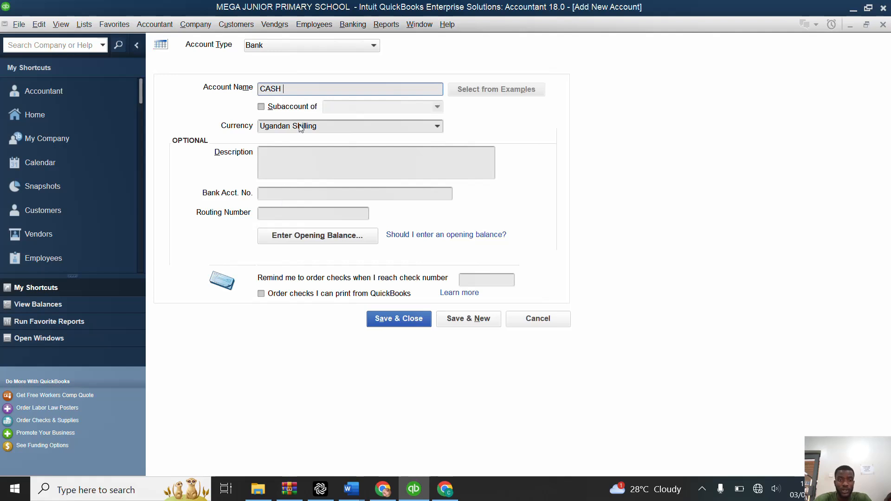
pyautogui.click(287, 237)
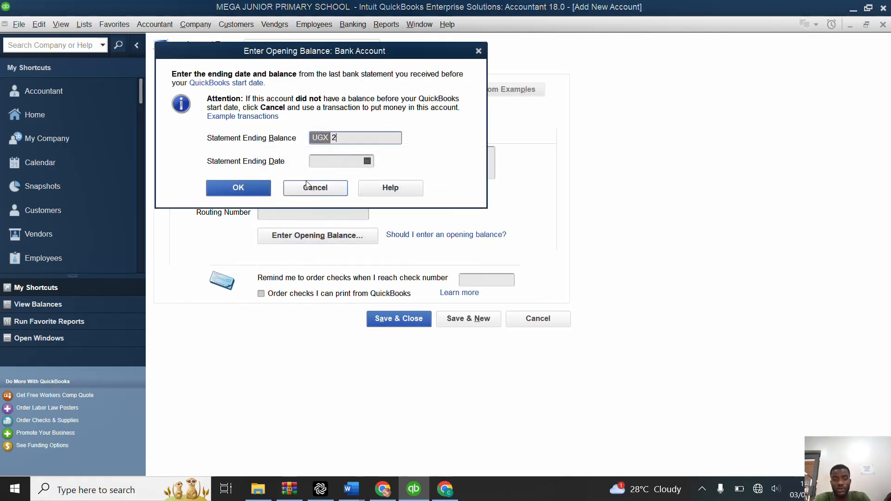
pyautogui.write('21000000')
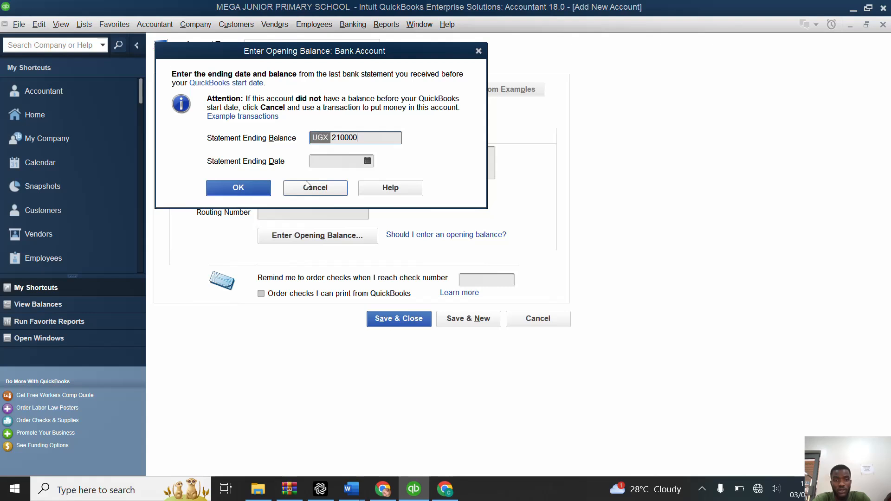
# Step: Set the CASH account's statement ending date to 31/12/2023 and save it, accepting the past date and continuing to a new account
pyautogui.click(368, 162)
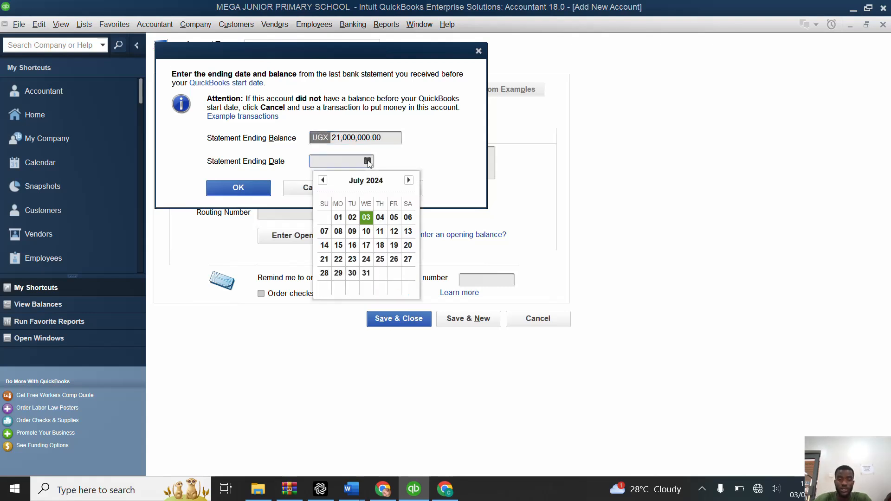
pyautogui.click(323, 180)
pyautogui.click(323, 180)
pyautogui.click(323, 180)
pyautogui.click(323, 180)
pyautogui.click(323, 180)
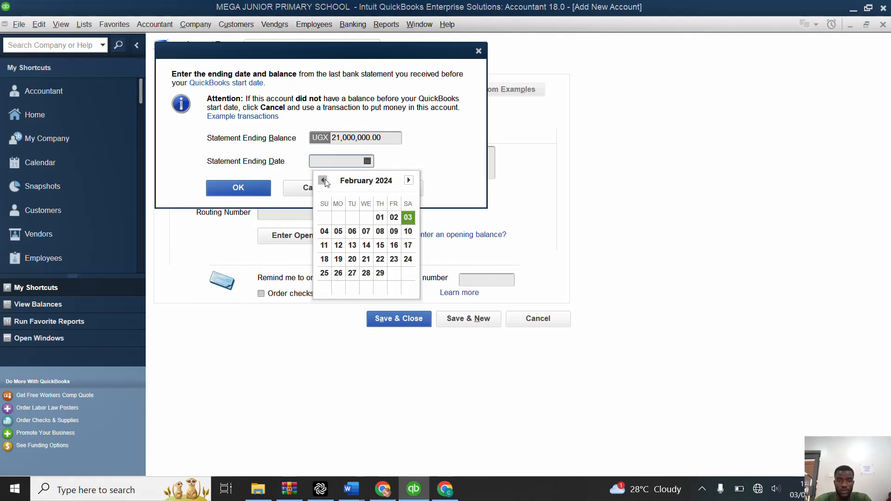
pyautogui.click(323, 180)
pyautogui.click(323, 180)
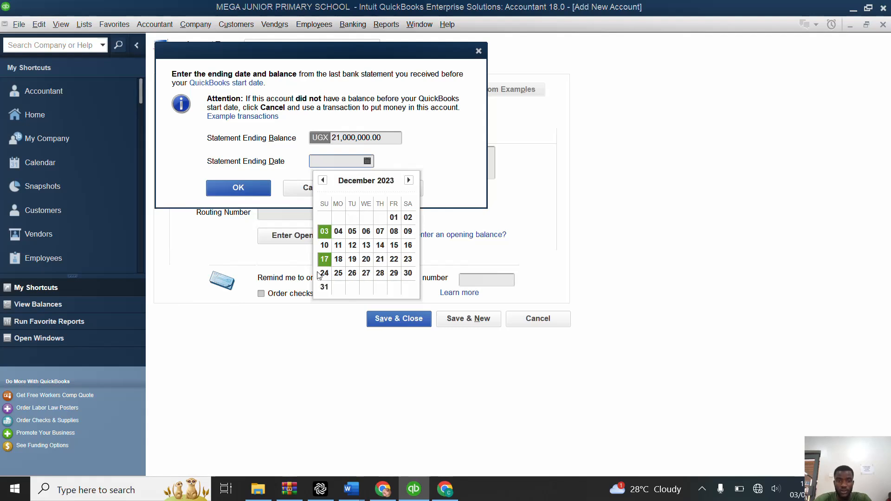
pyautogui.click(324, 287)
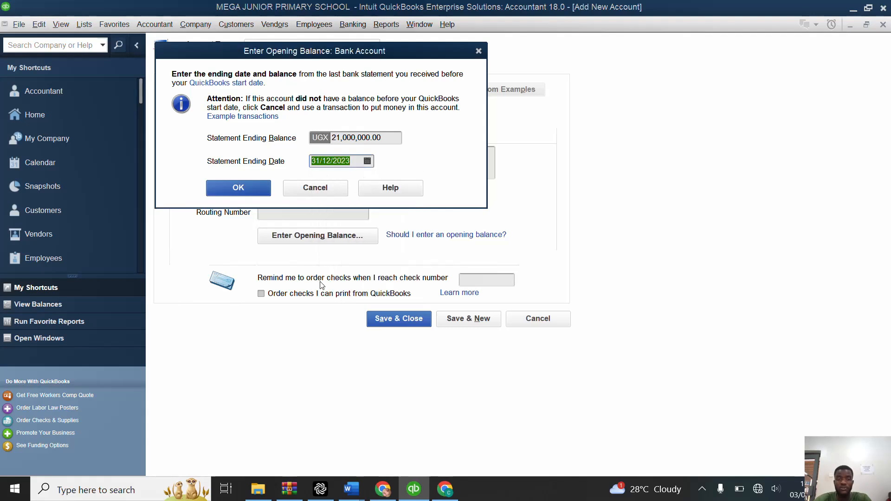
pyautogui.click(259, 187)
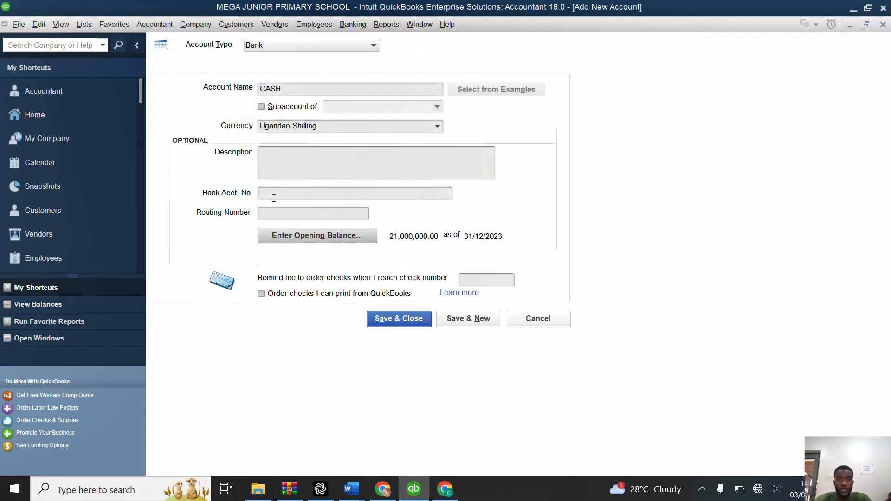
pyautogui.click(455, 322)
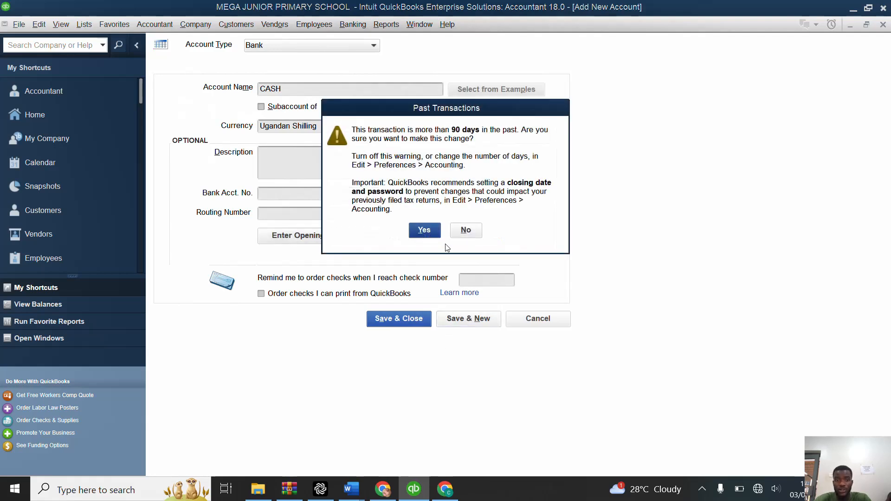
pyautogui.click(424, 234)
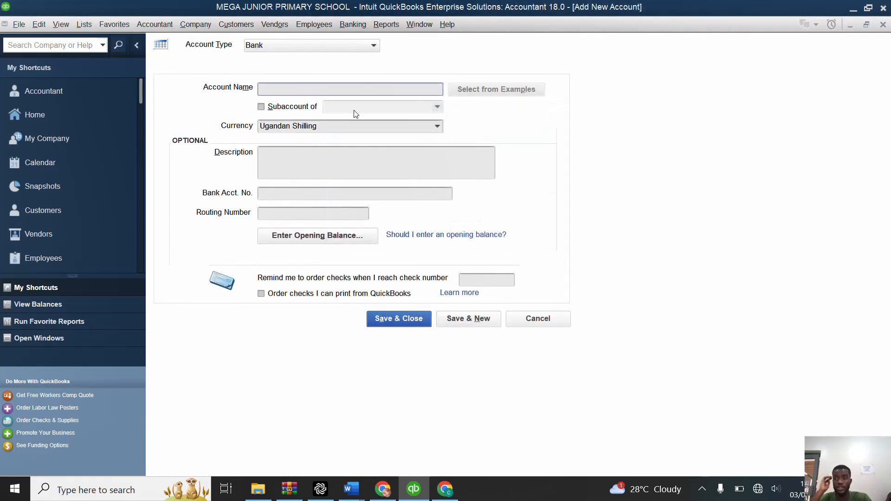
# Step: Name the new bank account STANBIC BANK and save it without an opening balance, returning to the chart of accounts
pyautogui.write('STANBIC BANK')
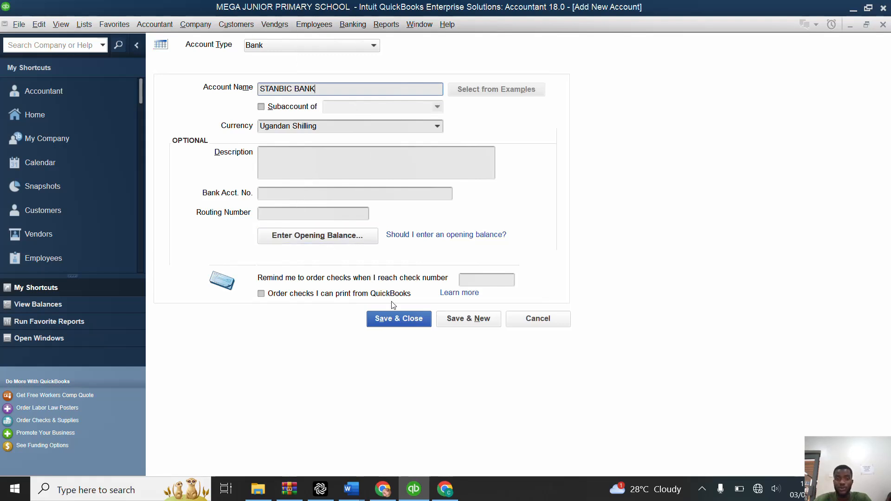
pyautogui.click(417, 321)
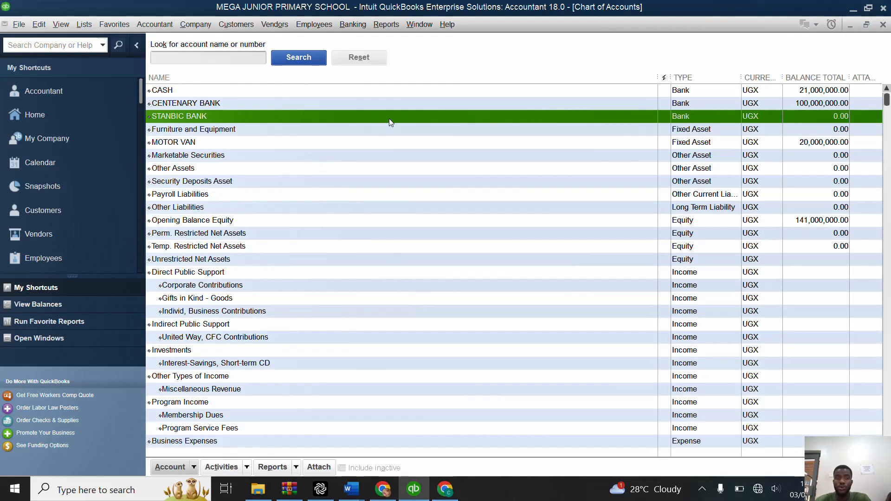
# Step: Start a bank deposit to STANBIC BANK received from UPE GOVERNMENT GRANTS, quick-adding that payer as a name of type Other
pyautogui.click(351, 26)
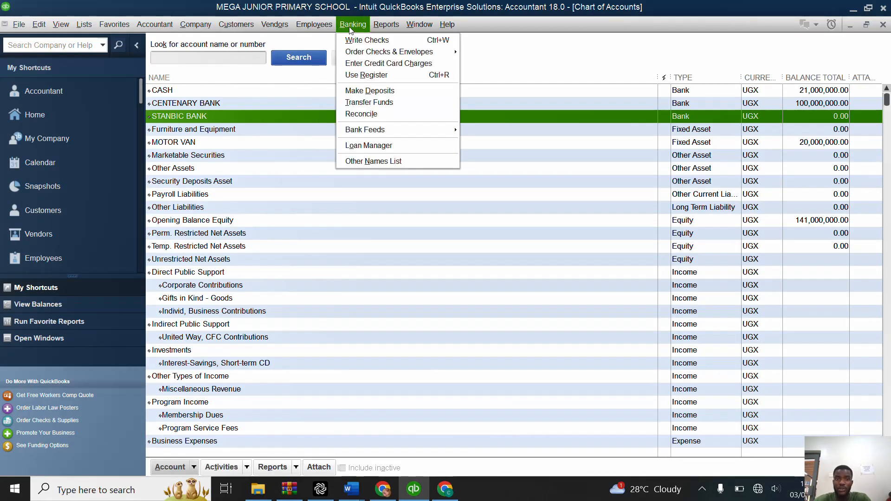
pyautogui.click(372, 91)
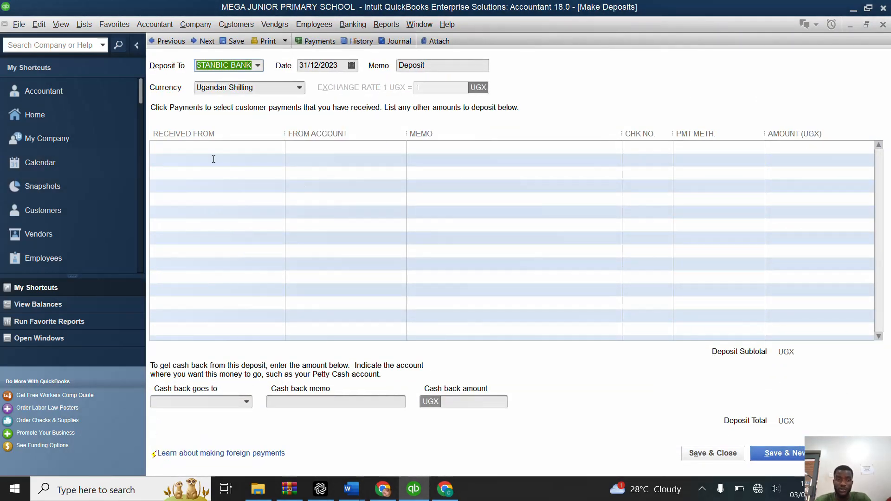
pyautogui.click(227, 149)
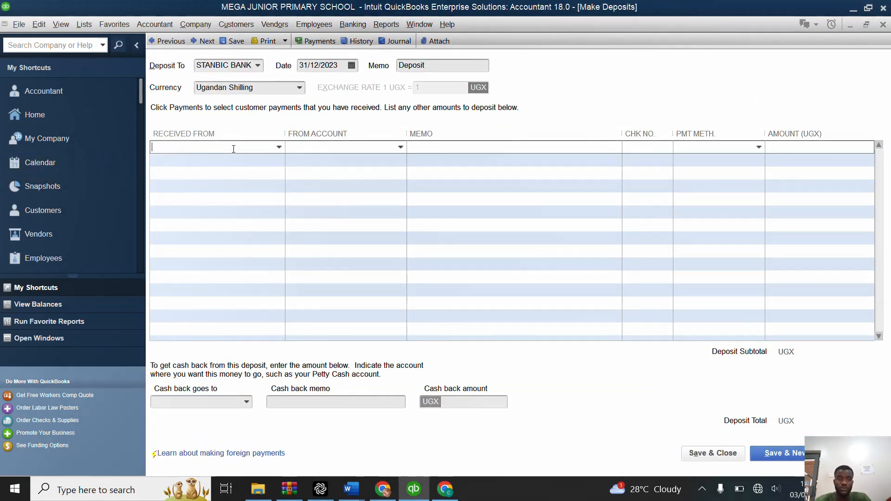
pyautogui.click(278, 148)
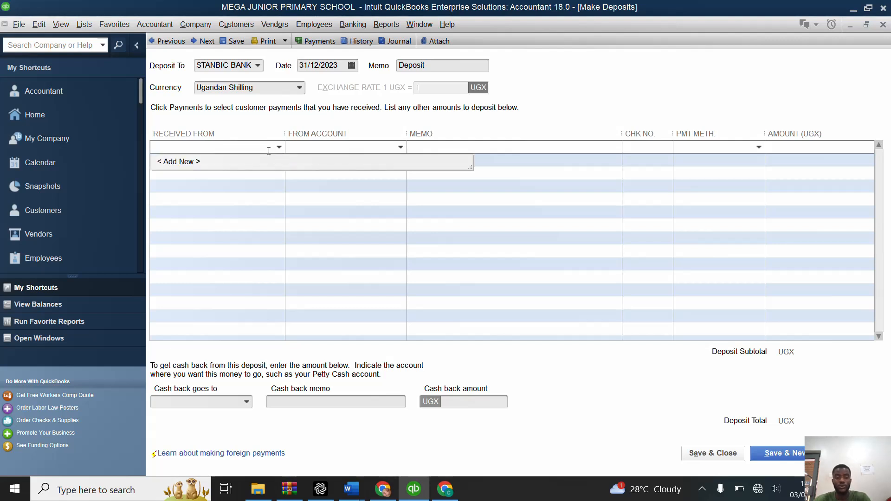
pyautogui.write('UPE ')
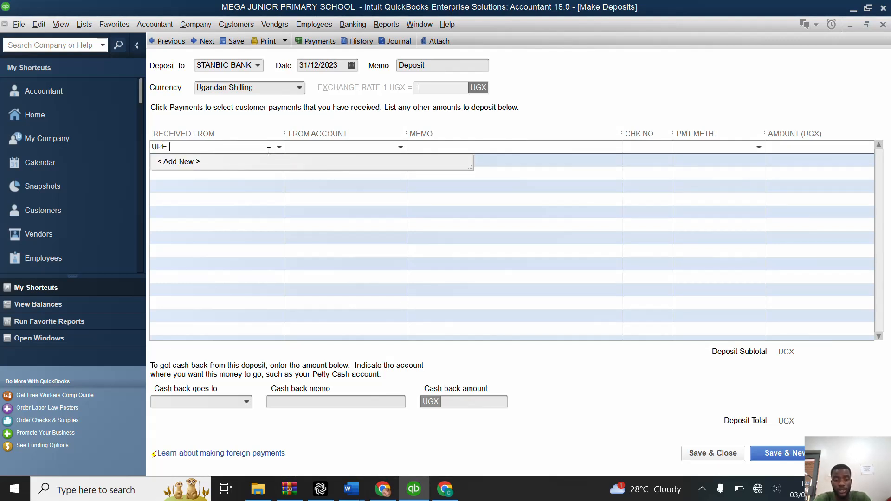
pyautogui.write('GOVERNM')
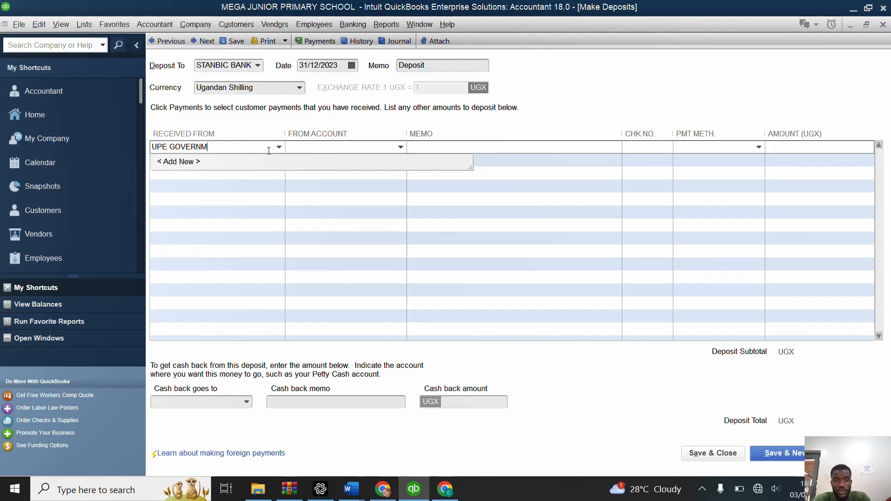
pyautogui.write('ENT')
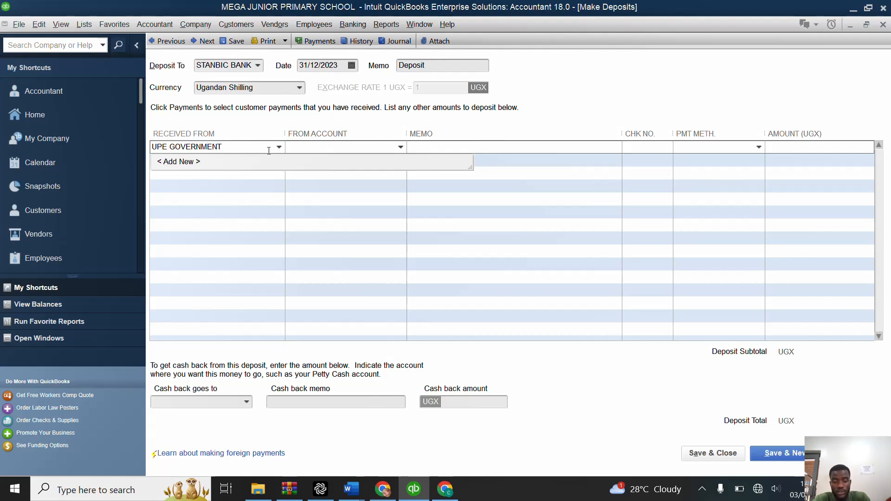
pyautogui.write(' GRANTS')
pyautogui.press('Tab')
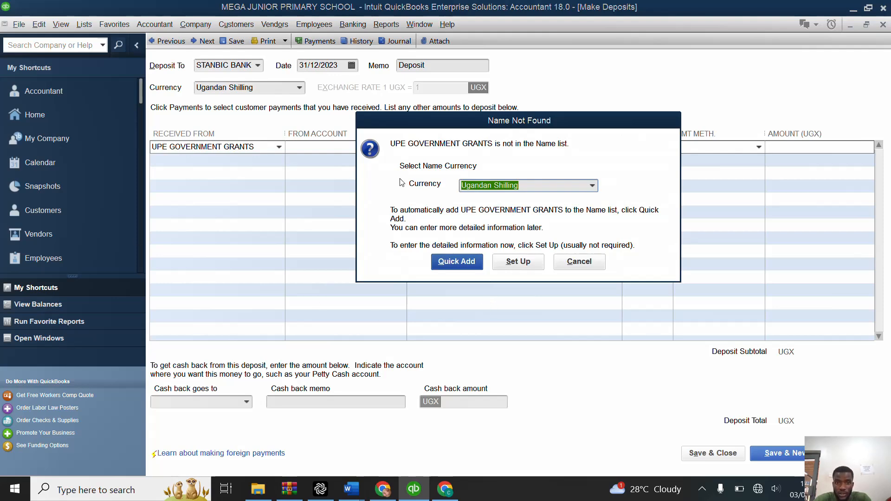
pyautogui.click(469, 264)
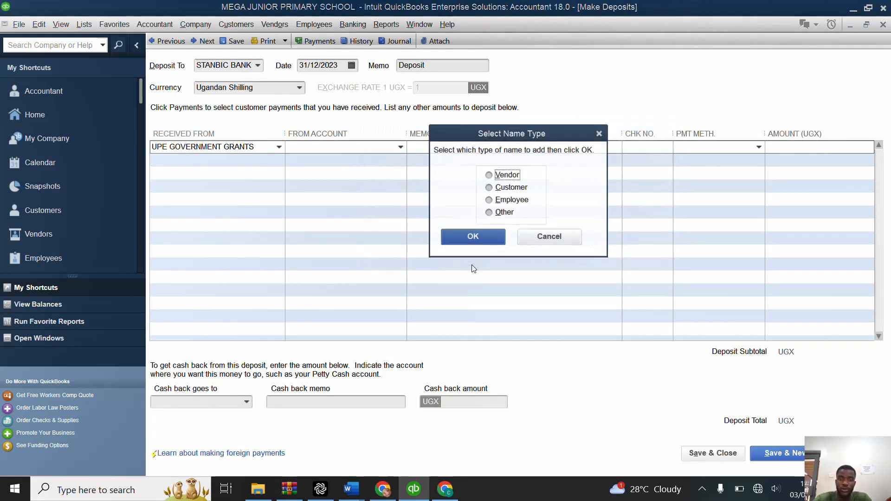
pyautogui.click(490, 213)
pyautogui.click(485, 232)
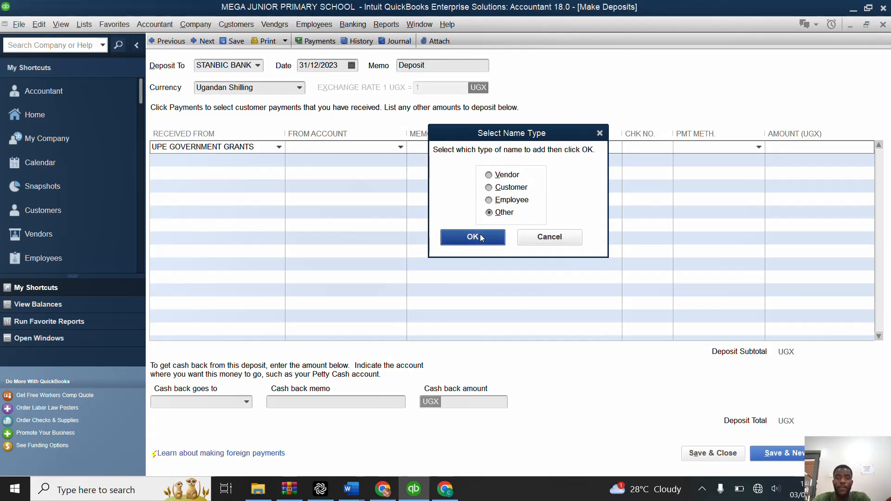
# Step: Set the deposit line's source account to UPE GOVERNMENT GRANTS, creating it as a new Income account
pyautogui.click(400, 148)
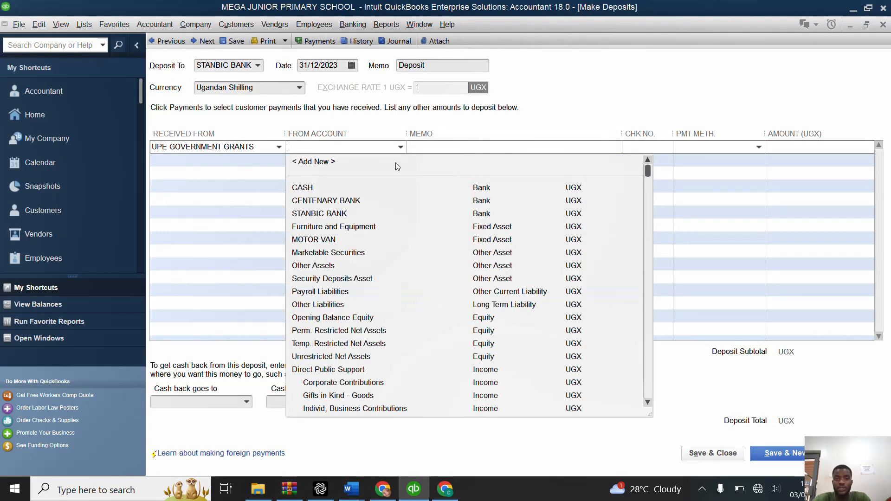
pyautogui.write('UPE ')
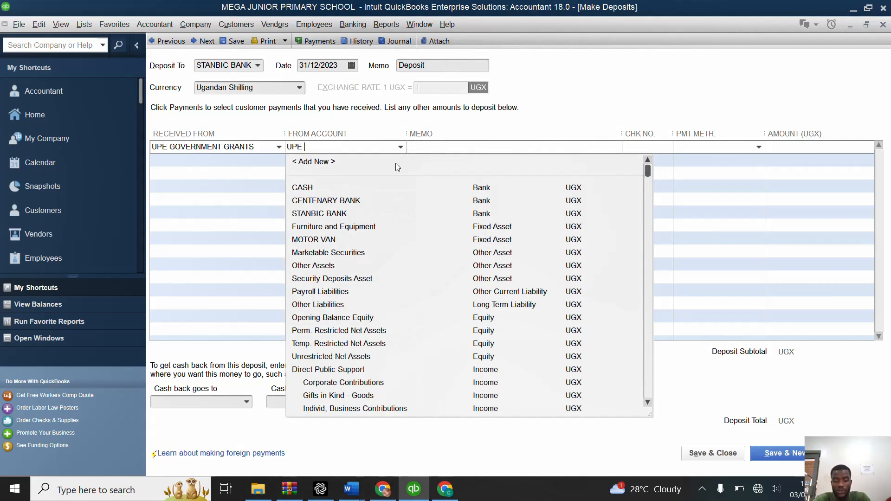
pyautogui.write('GOVERNM')
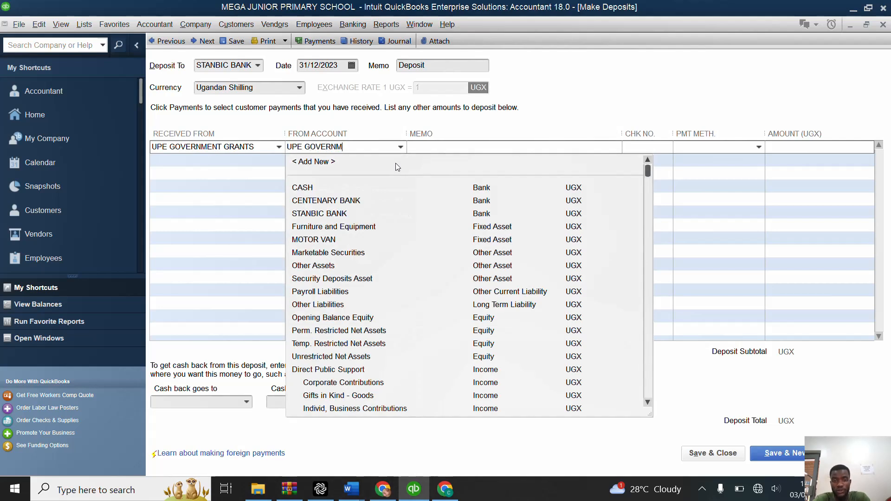
pyautogui.write('ENT GRANTS')
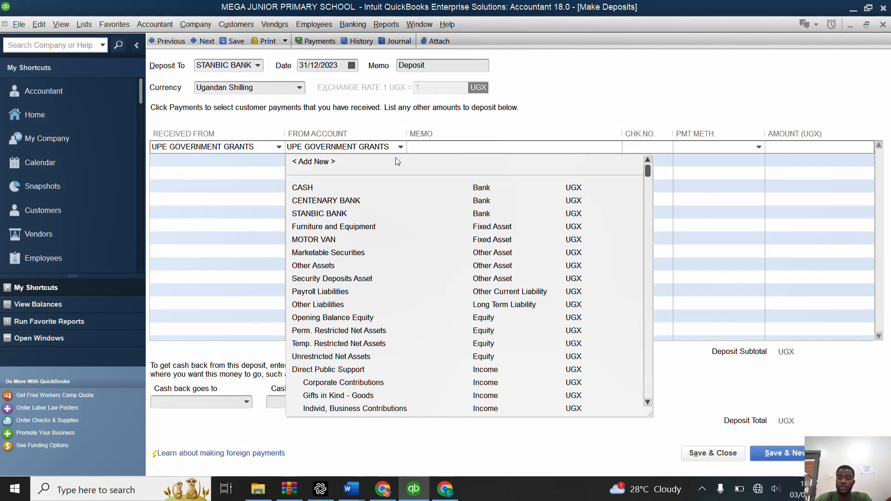
pyautogui.press('Tab')
pyautogui.click(407, 153)
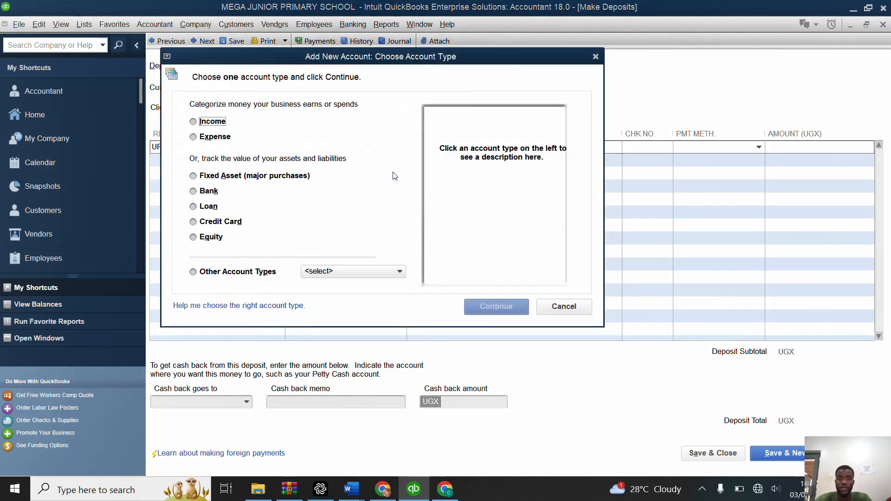
pyautogui.click(199, 123)
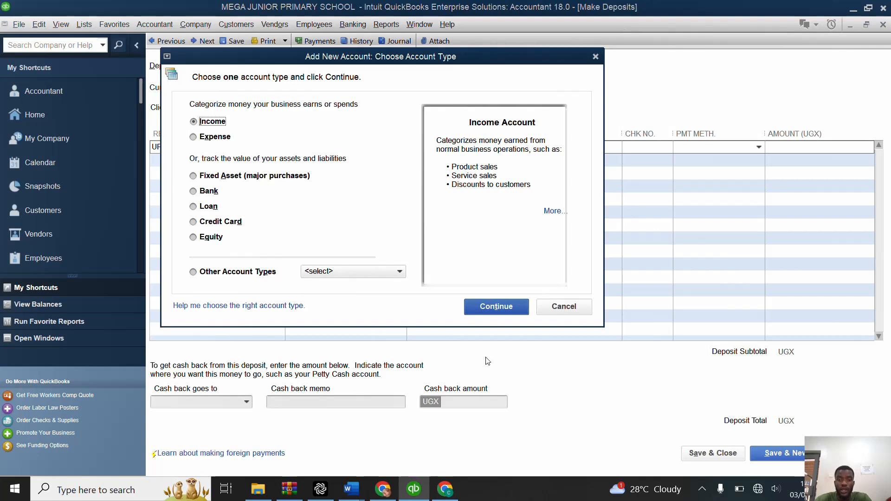
pyautogui.click(506, 306)
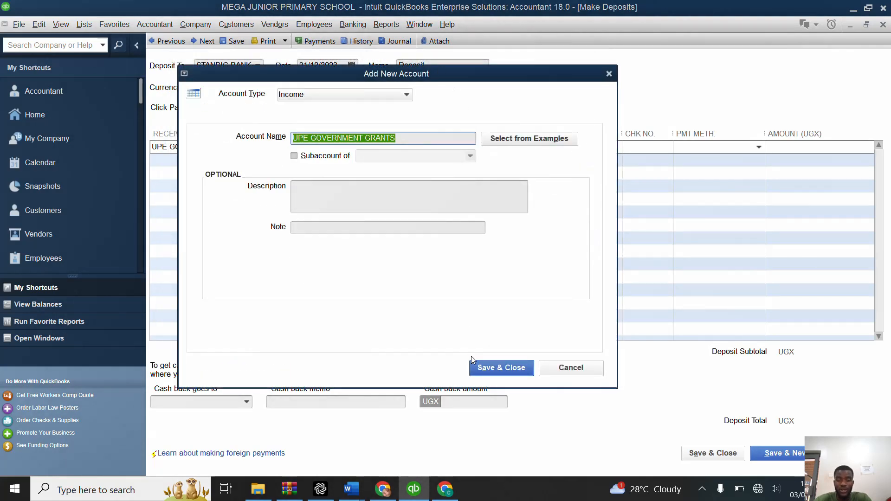
pyautogui.click(484, 367)
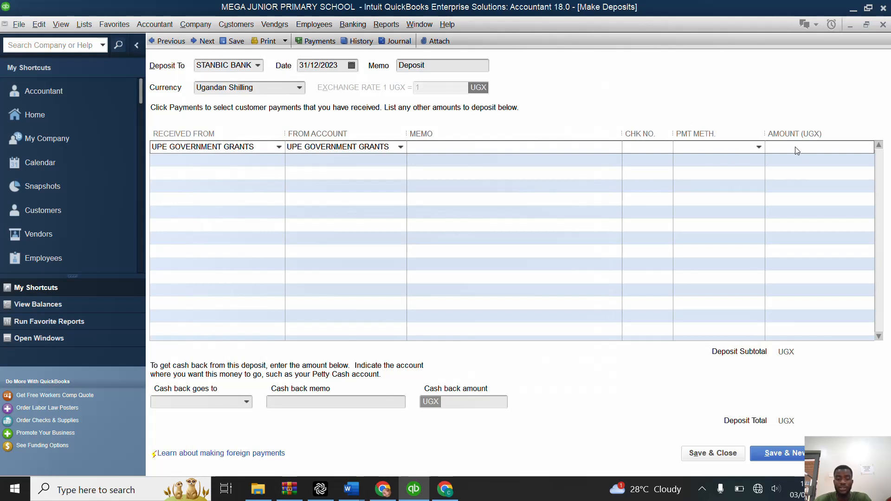
# Step: Enter a deposit amount of UGX 40,000,000 with no payment method, and save and close the deposit, accepting the past date
pyautogui.write('40')
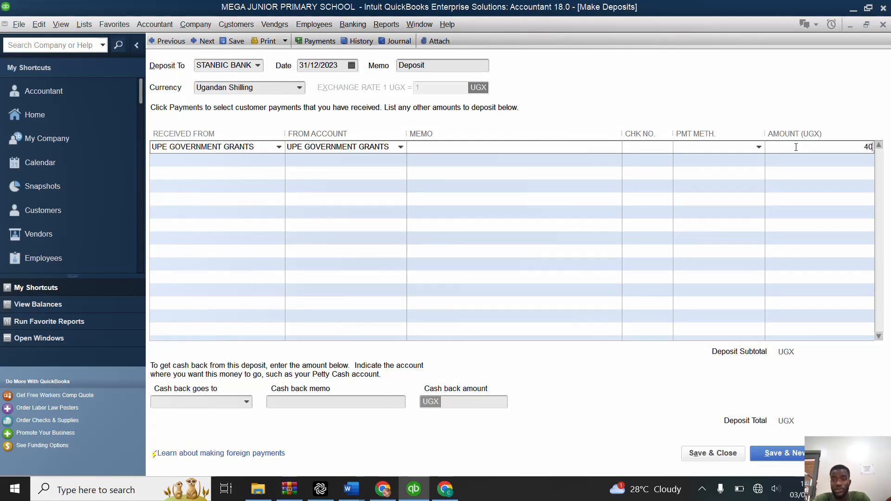
pyautogui.write('000000')
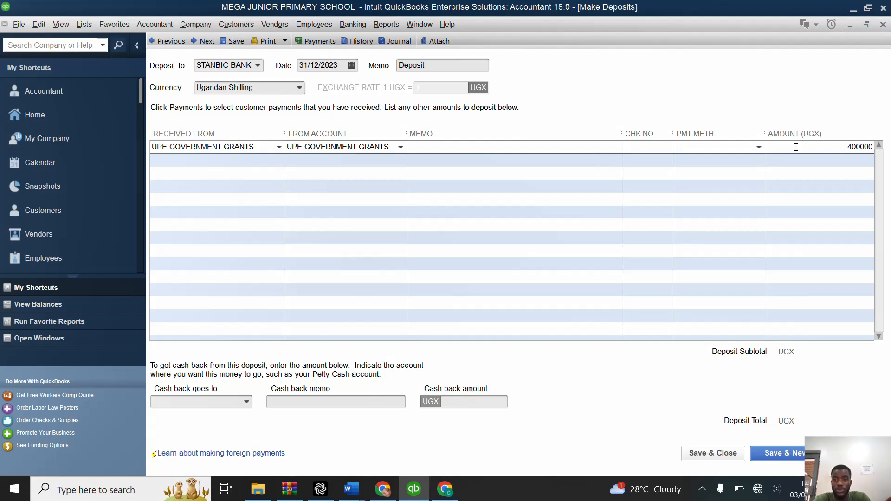
pyautogui.click(759, 150)
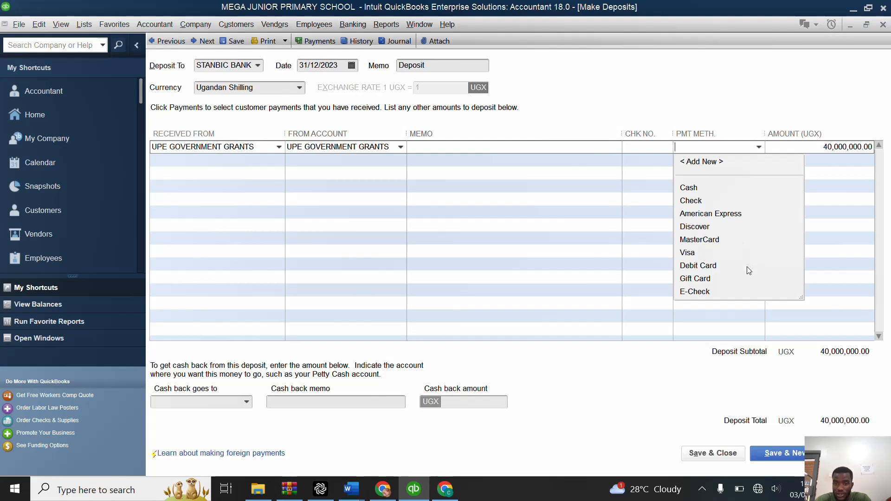
pyautogui.click(757, 147)
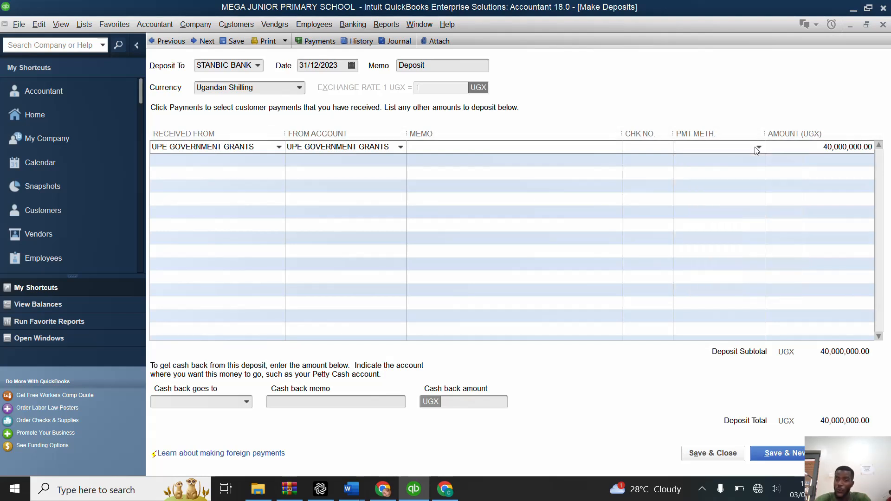
pyautogui.click(730, 455)
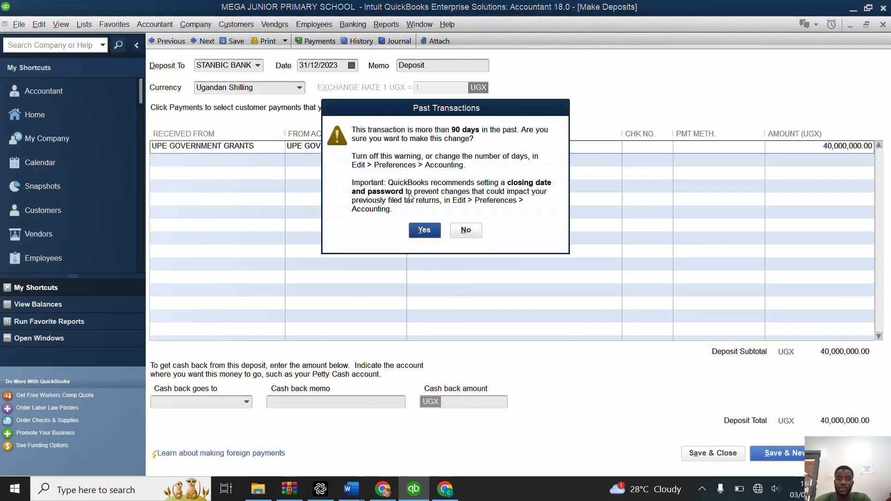
pyautogui.click(425, 231)
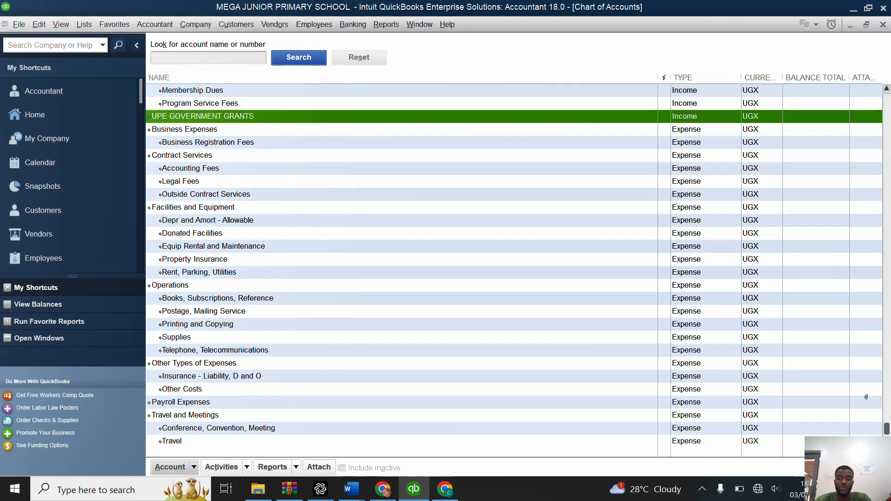
pyautogui.click(722, 492)
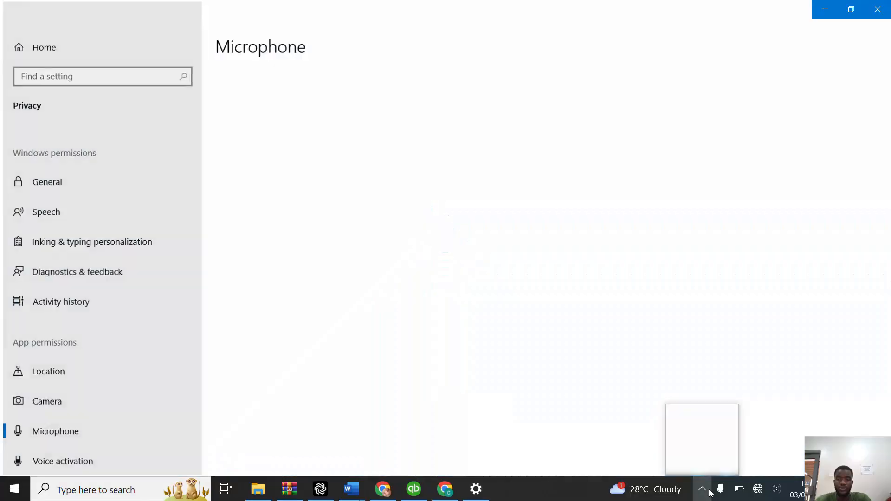
pyautogui.click(708, 470)
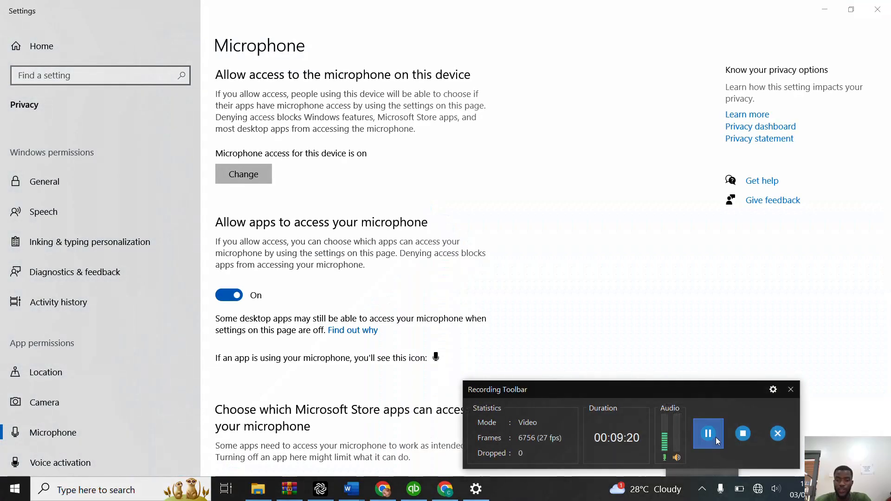
pyautogui.click(716, 437)
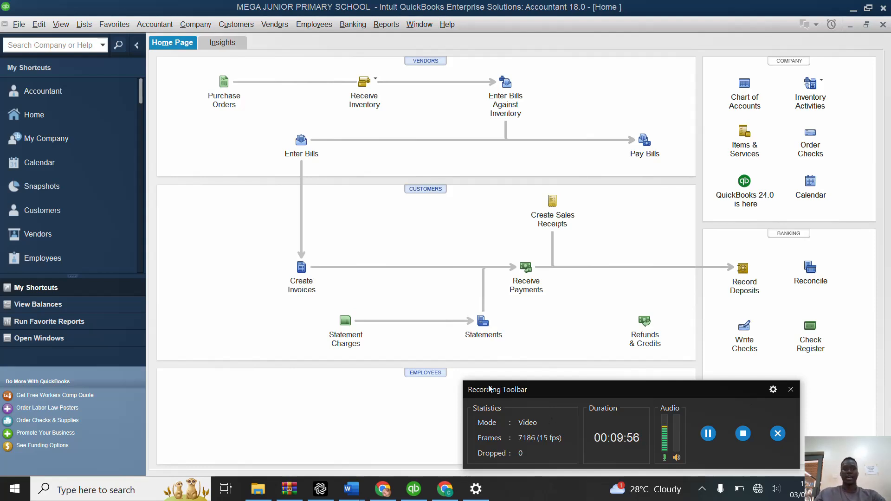
# Step: Start a new Service item from the items and services list and name it BAY-TOP DAY
pyautogui.click(84, 25)
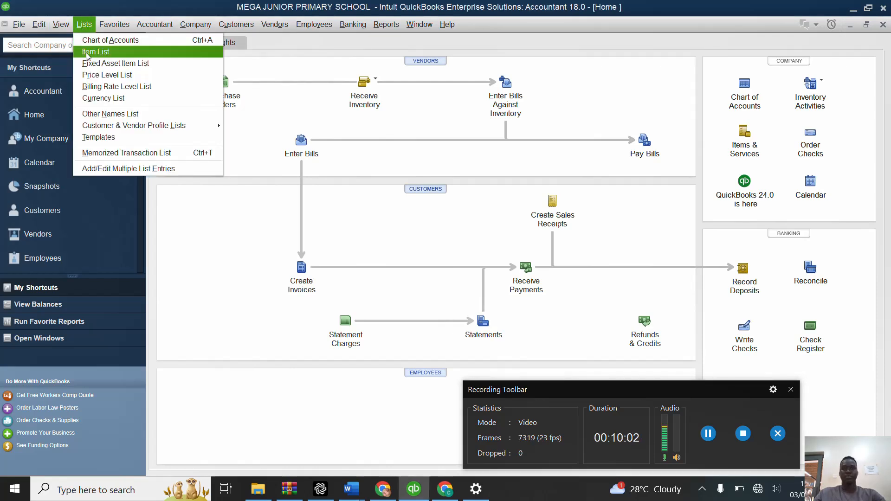
pyautogui.click(753, 140)
pyautogui.click(753, 140)
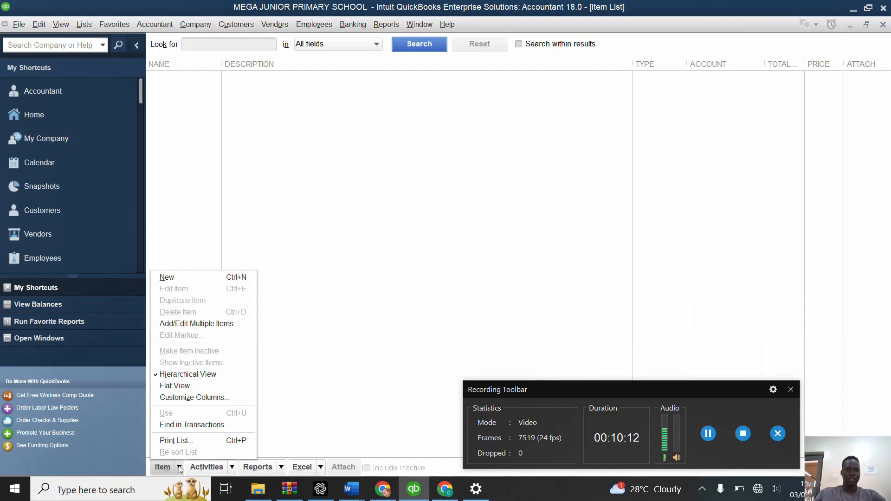
pyautogui.click(195, 282)
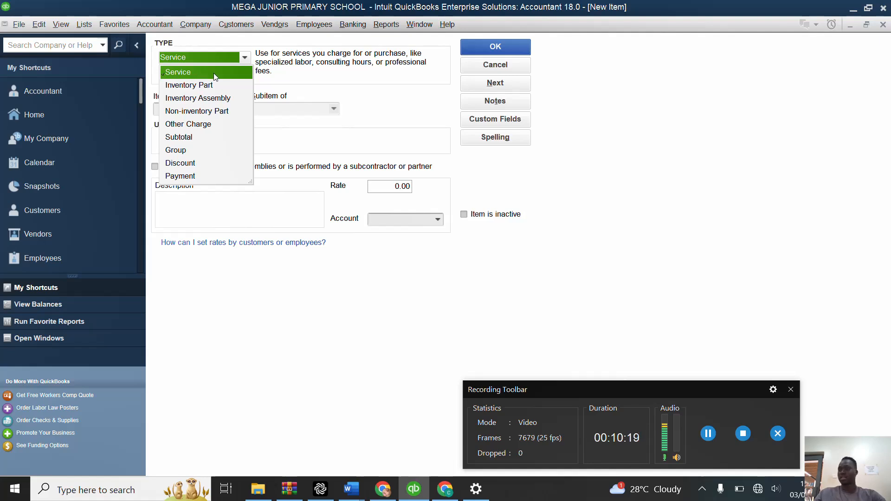
pyautogui.click(214, 74)
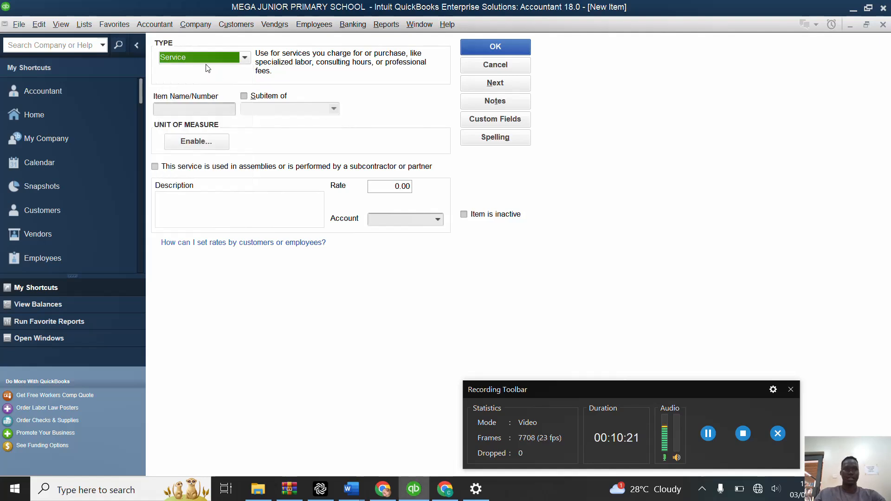
pyautogui.click(188, 108)
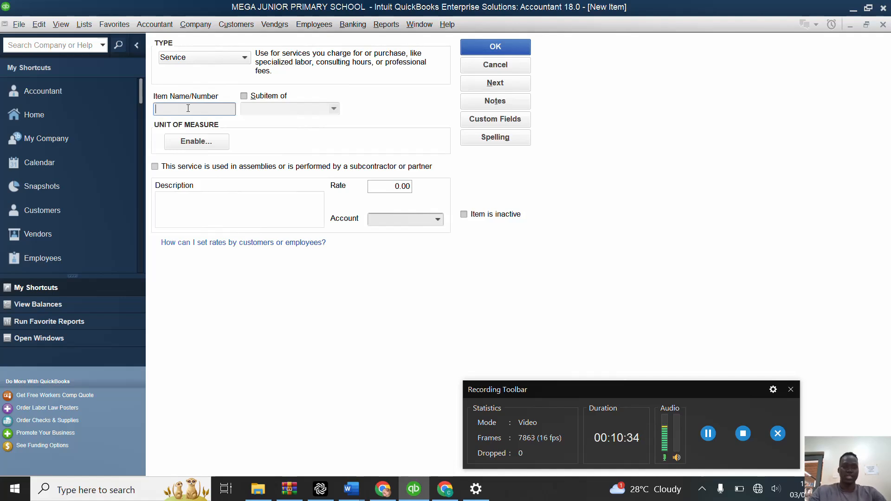
pyautogui.write('BAY')
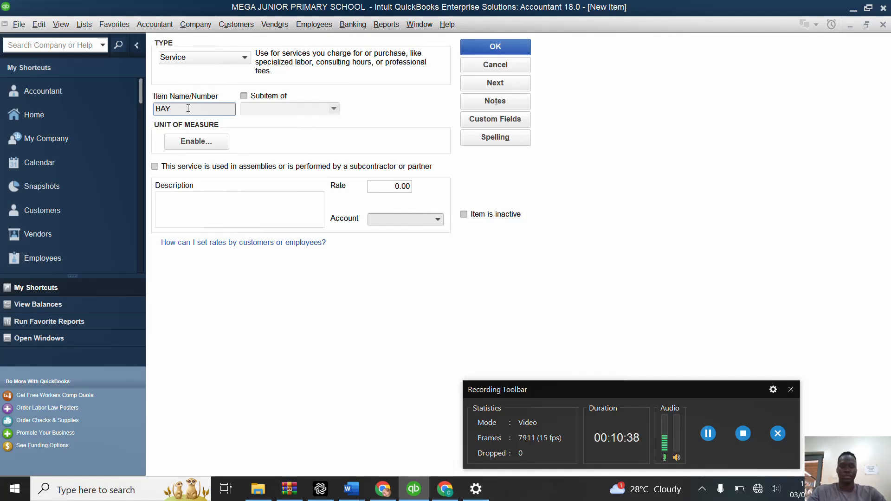
pyautogui.write('-TO')
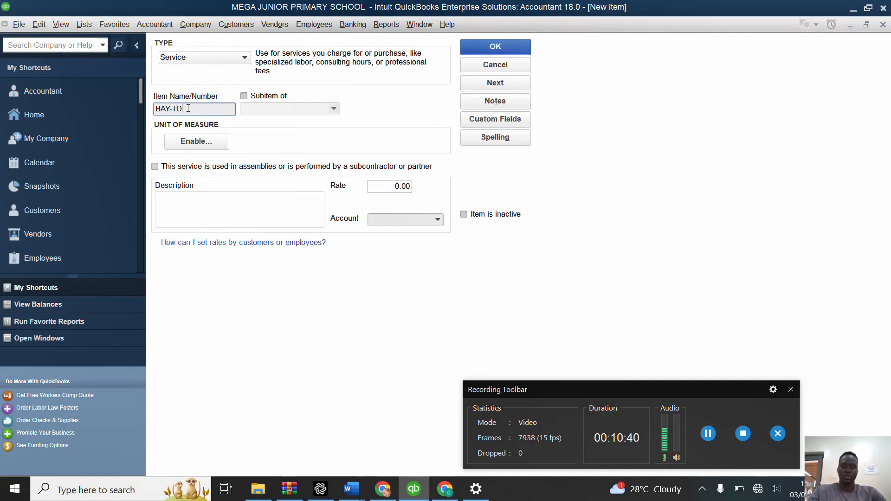
pyautogui.write('P D')
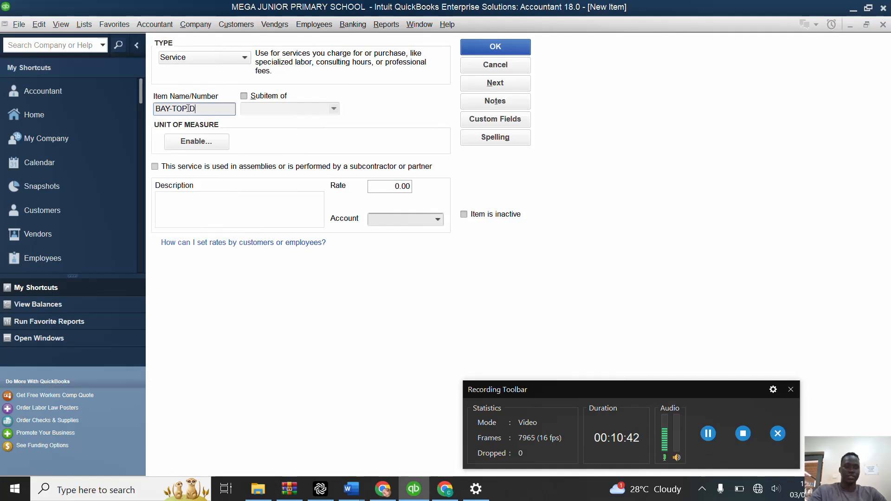
pyautogui.write('AY')
pyautogui.click(188, 108)
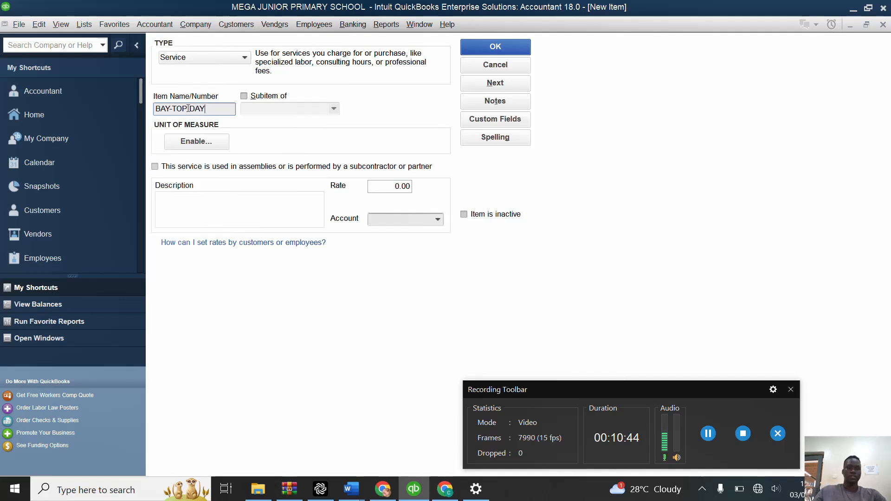
# Step: Enable a single unit of measure per item and define one of type Other named TERM with abbreviation TM
pyautogui.click(210, 142)
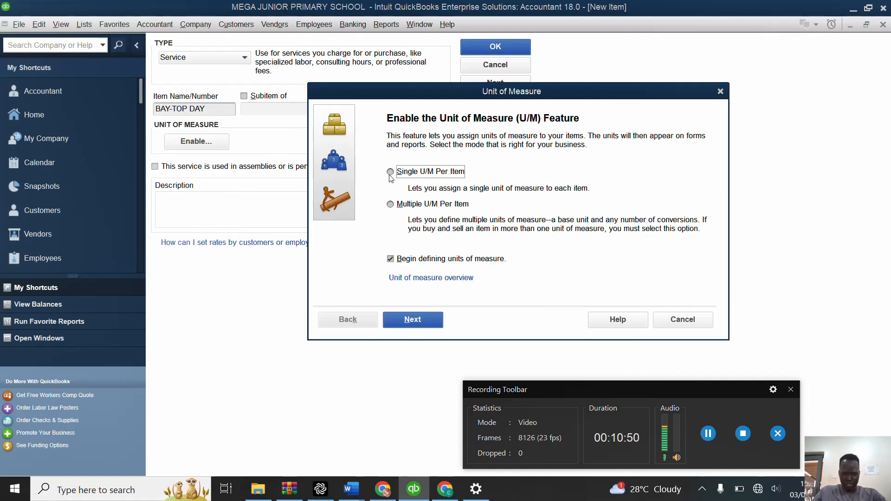
pyautogui.click(424, 323)
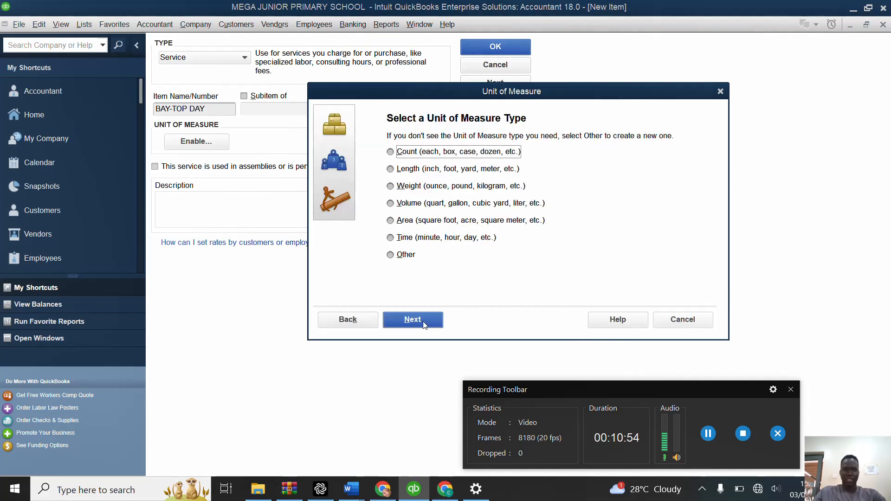
pyautogui.click(390, 255)
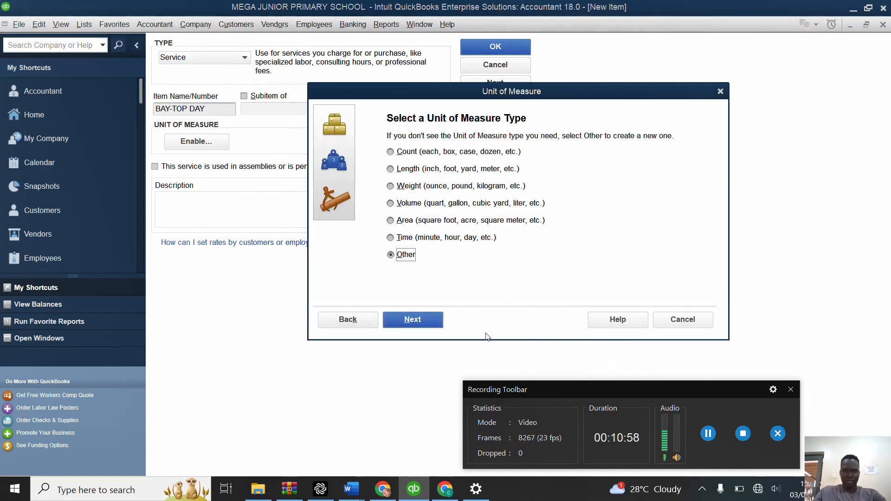
pyautogui.click(429, 324)
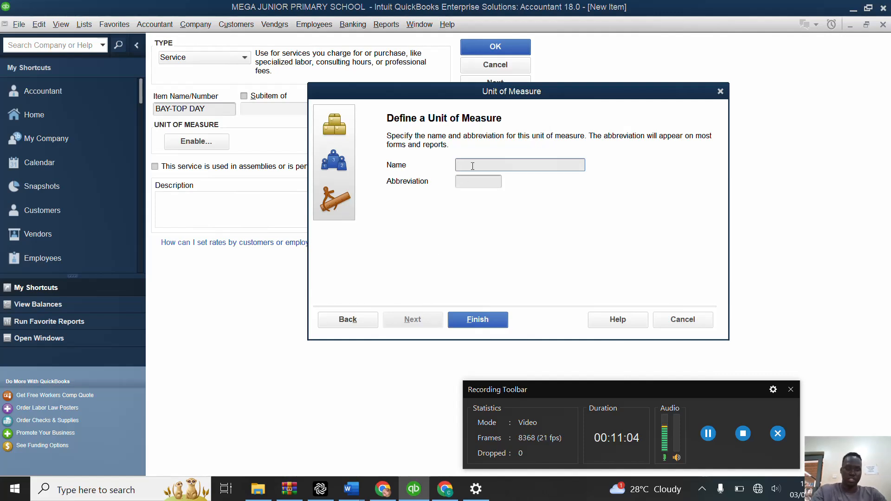
pyautogui.write('TERM')
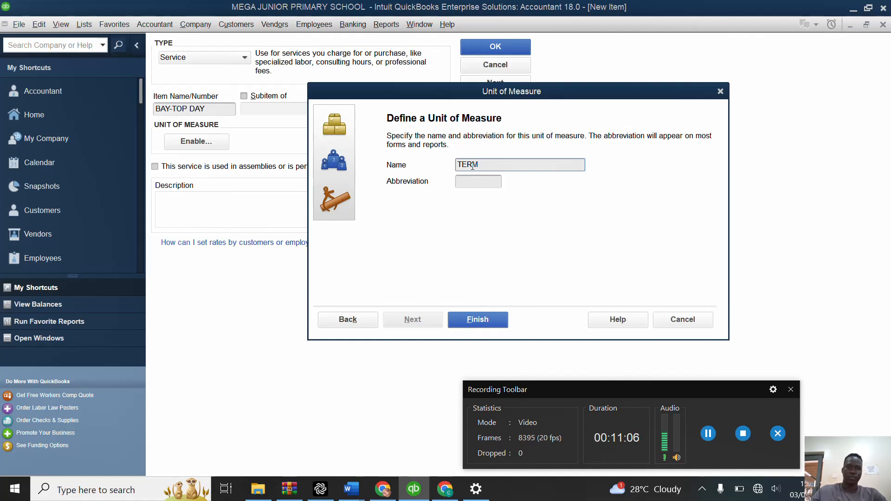
pyautogui.click(485, 181)
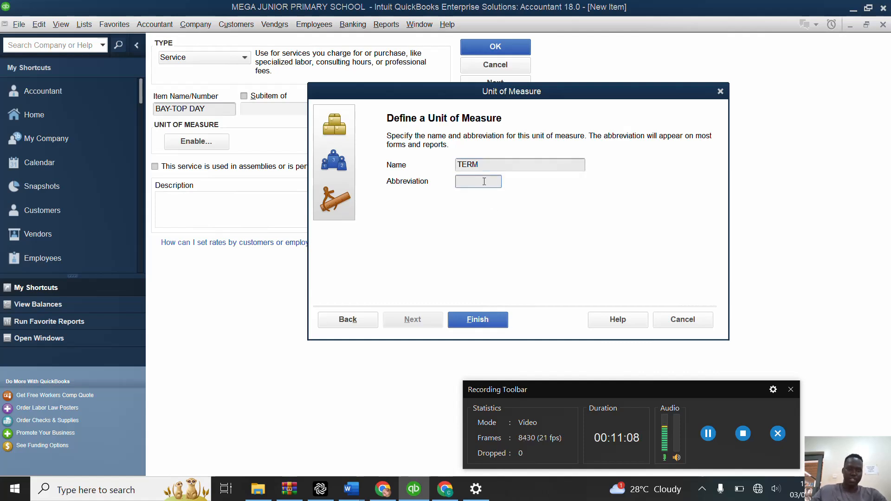
pyautogui.write('TM')
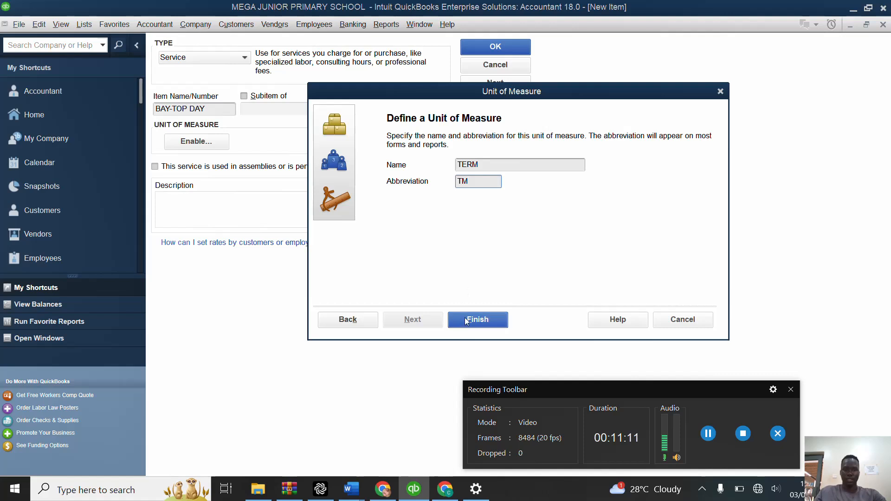
pyautogui.click(480, 321)
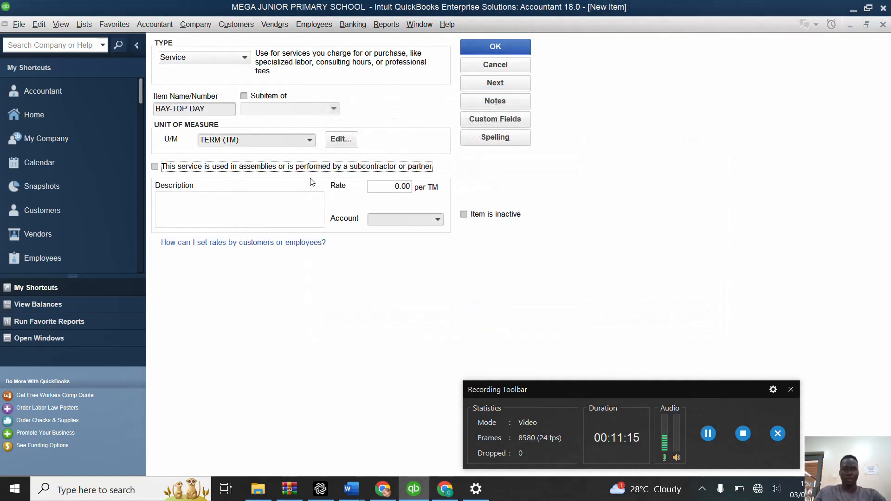
# Step: Set the BAY-TOP DAY item's rate to 110,000 per term
pyautogui.click(390, 185)
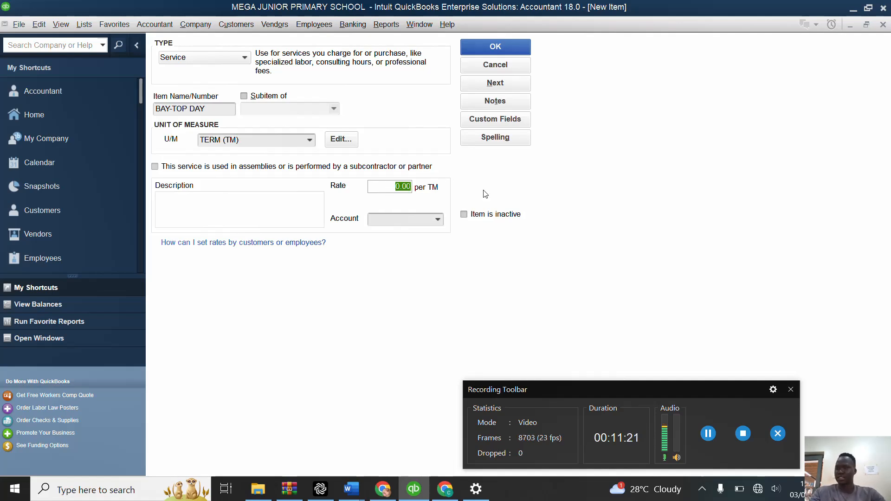
pyautogui.write('11')
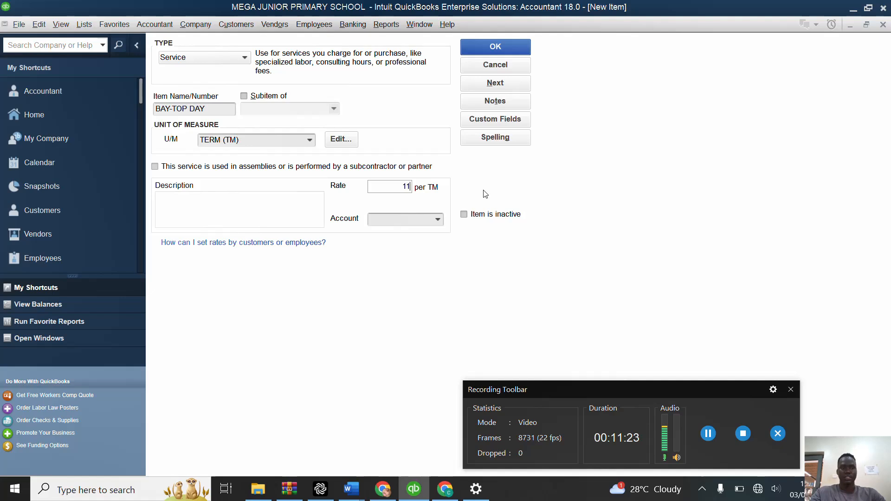
pyautogui.write('0000')
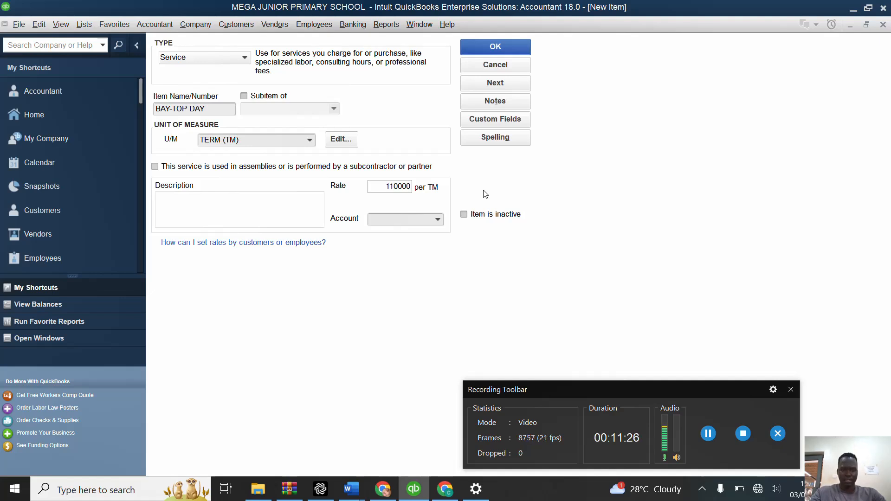
# Step: Assign the item to a new Income account named SCHOOL FEES, and save the item while continuing to another blank one
pyautogui.click(428, 222)
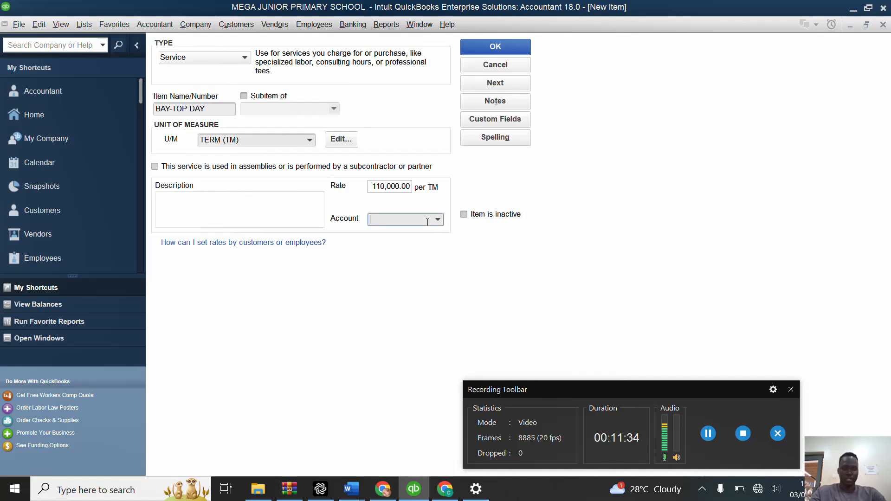
pyautogui.write('SCG')
pyautogui.press('BackSpace')
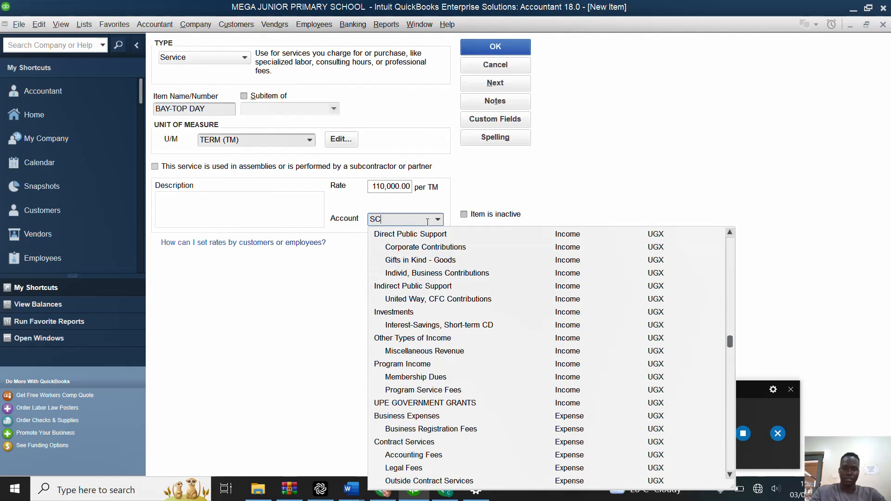
pyautogui.write('HOOL')
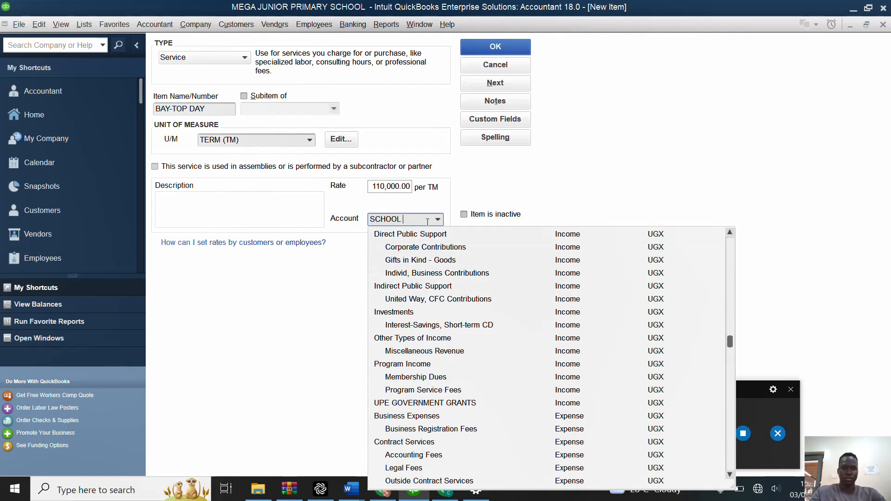
pyautogui.write(' FEES')
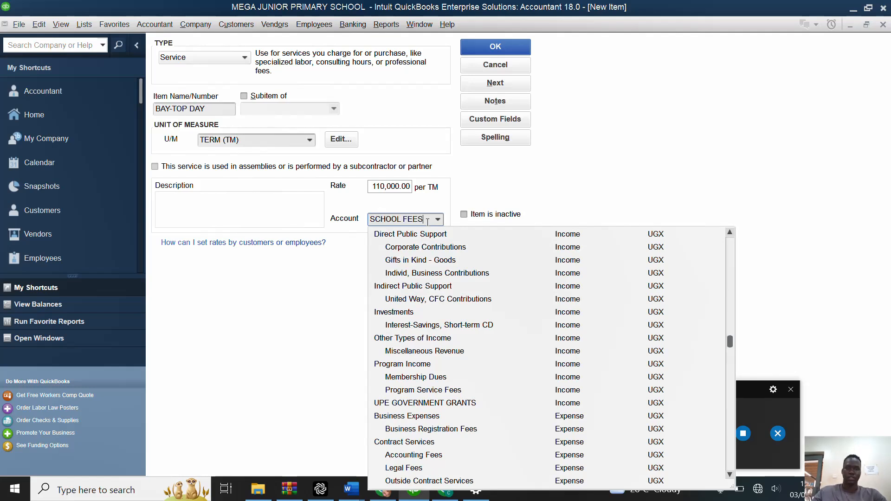
pyautogui.press('Tab')
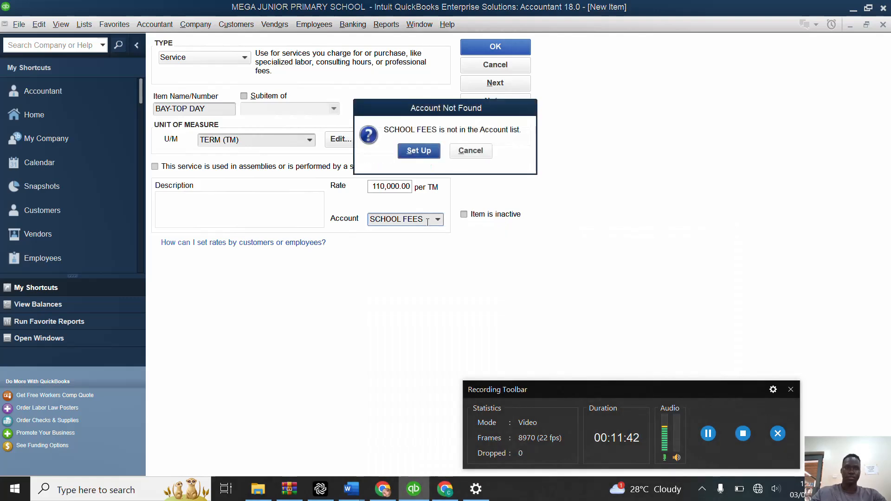
pyautogui.click(425, 152)
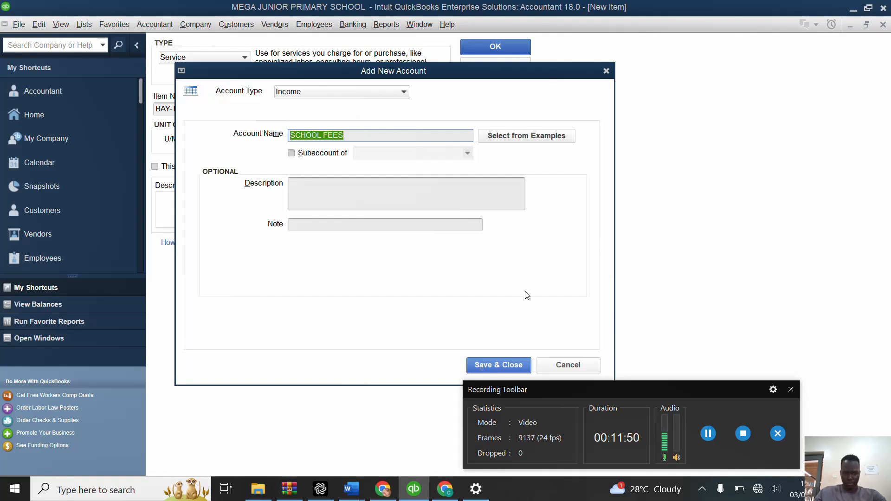
pyautogui.click(496, 365)
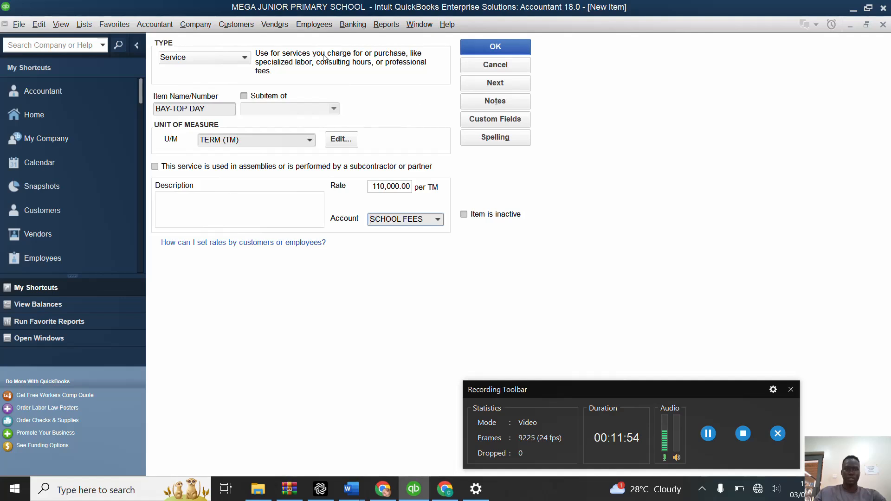
pyautogui.click(496, 86)
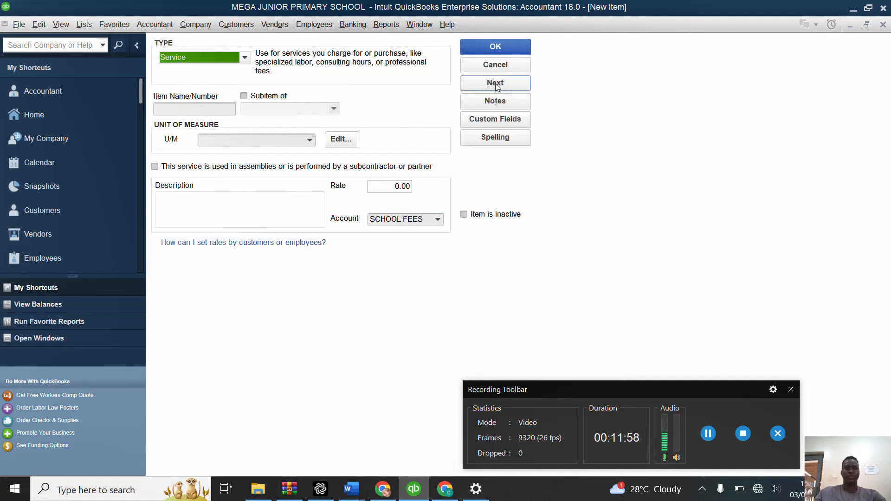
# Step: Fill in the new service item as BAY-TOP BOARDING with unit of measure TERM (TM) and a rate of 300,000
pyautogui.click(209, 110)
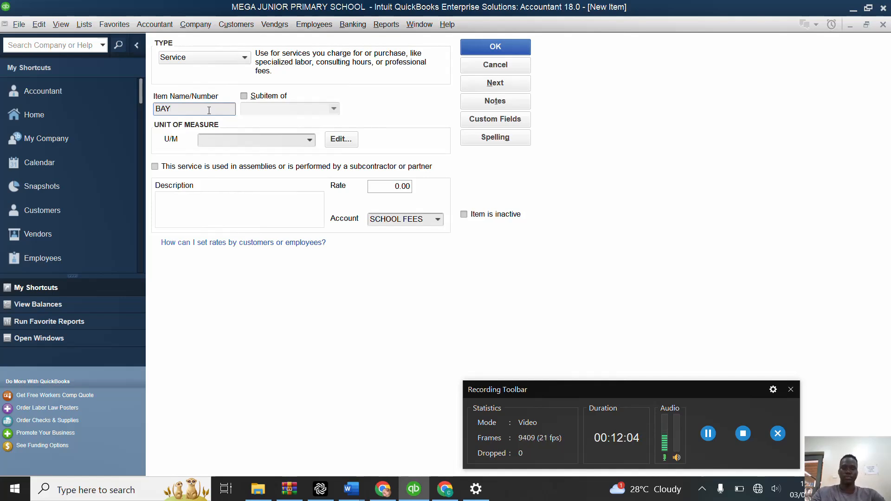
pyautogui.write('BAY-TOP BOAR')
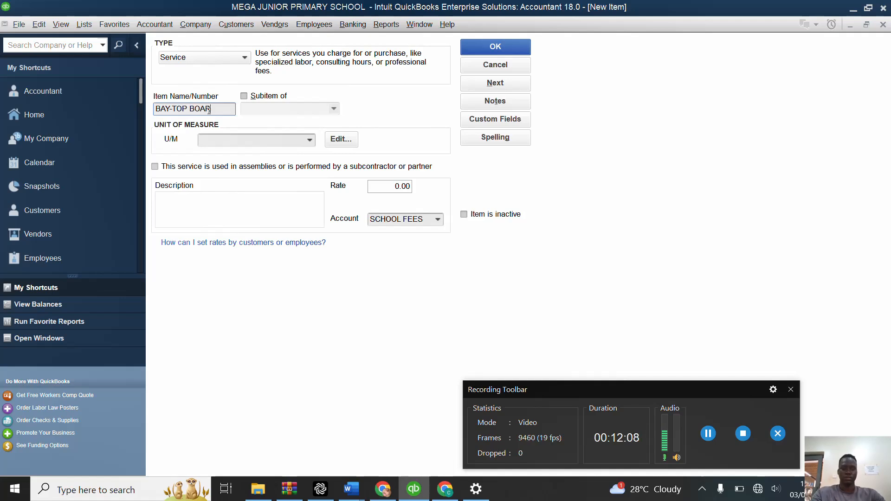
pyautogui.write('DING')
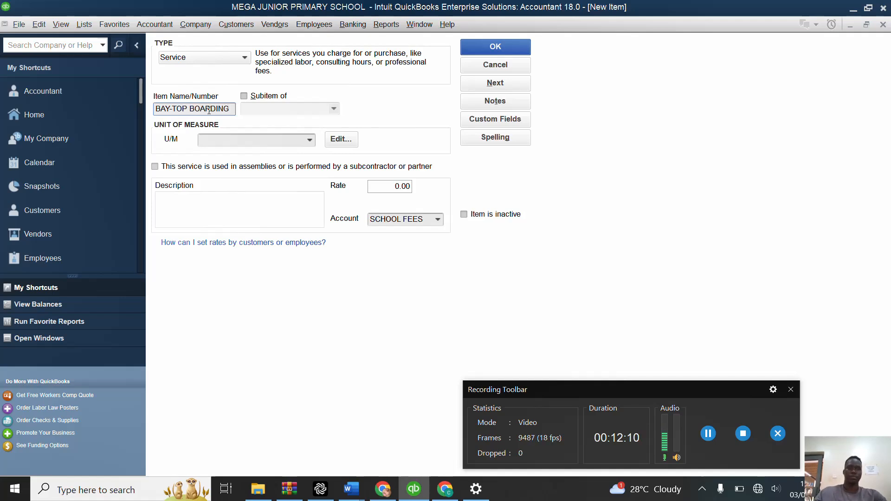
pyautogui.click(312, 140)
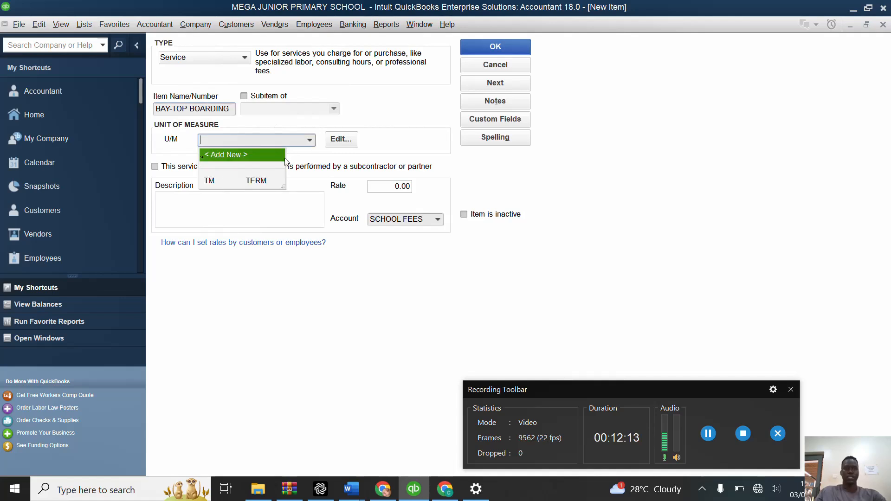
pyautogui.click(256, 181)
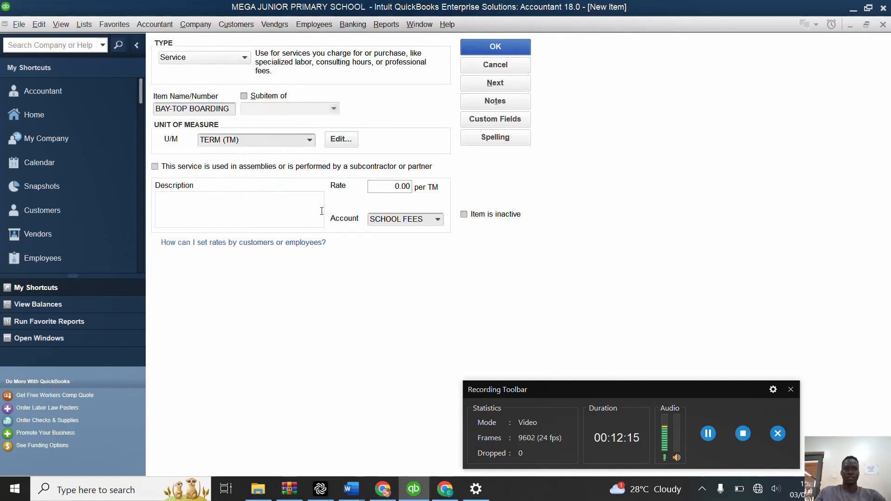
pyautogui.click(389, 188)
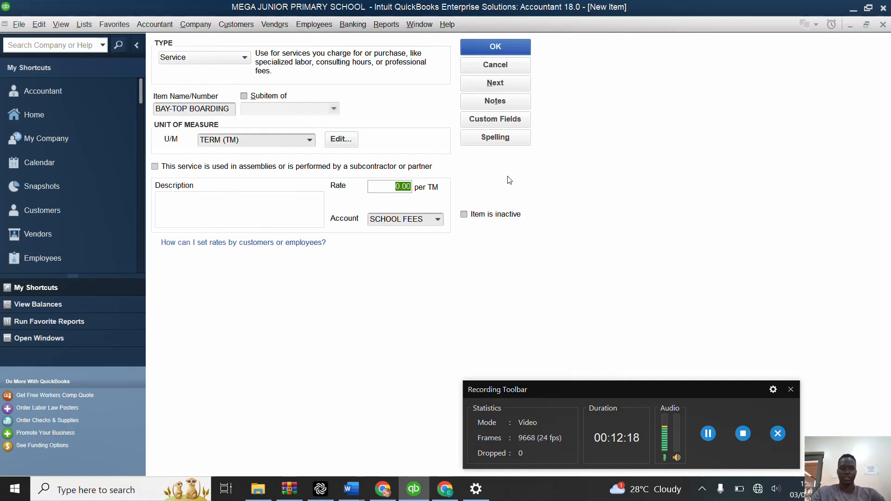
pyautogui.write('300000')
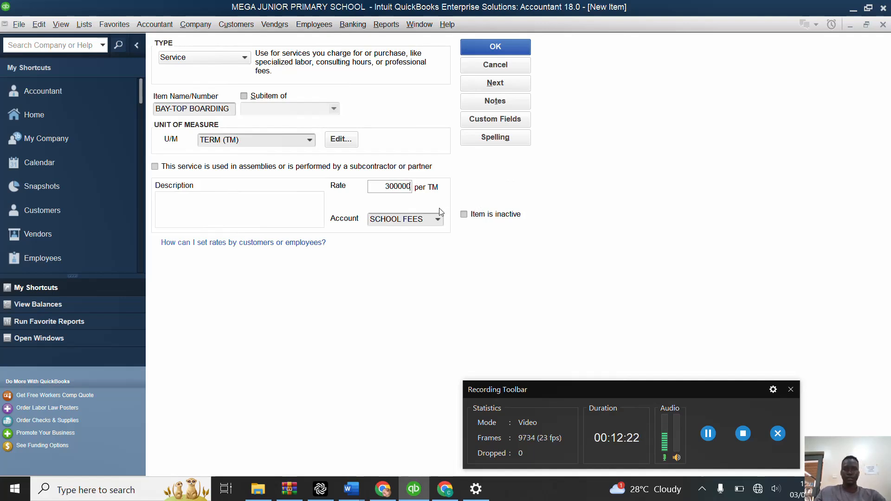
# Step: Save the BAY-TOP BOARDING item and name the next new service item P1-P3 DAY
pyautogui.click(501, 92)
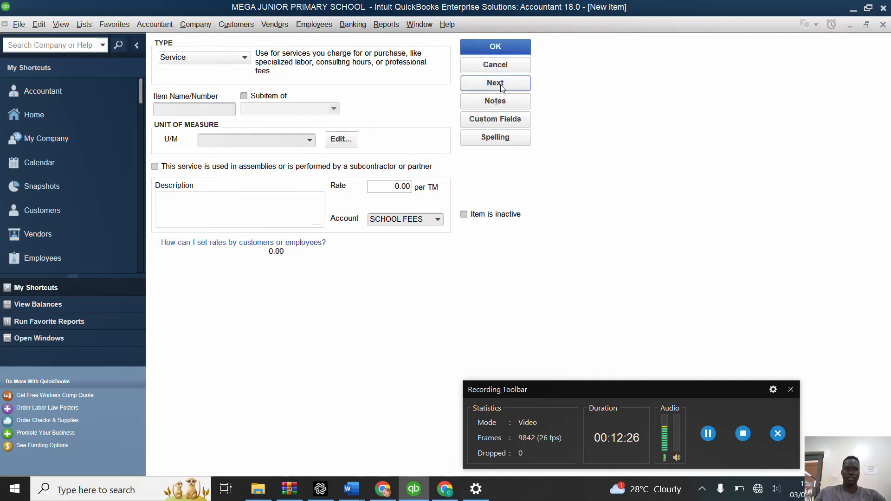
pyautogui.click(217, 108)
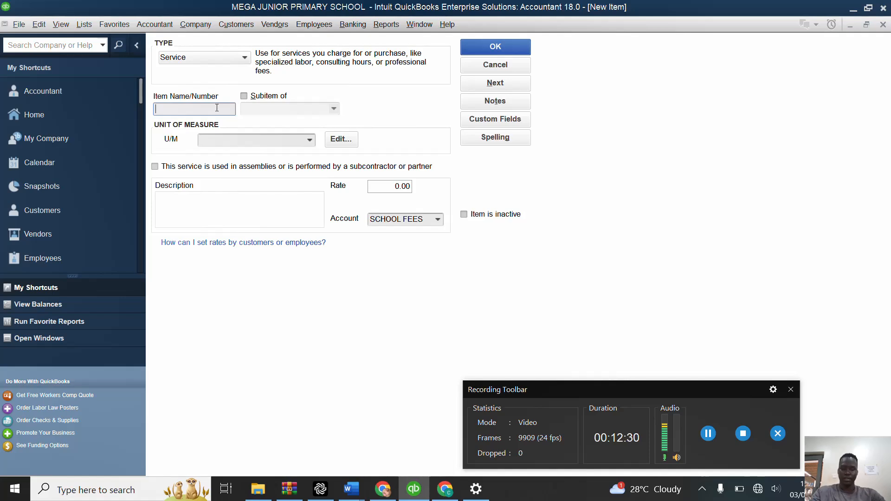
pyautogui.write('P1')
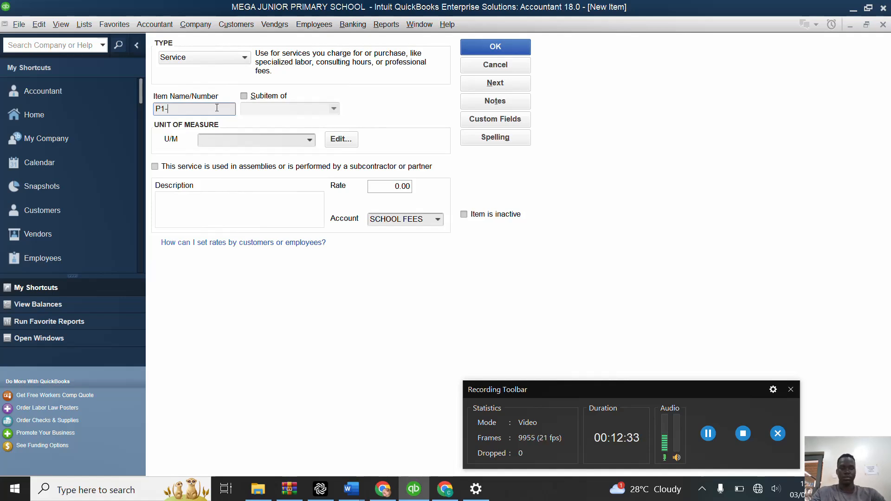
pyautogui.write('-P3')
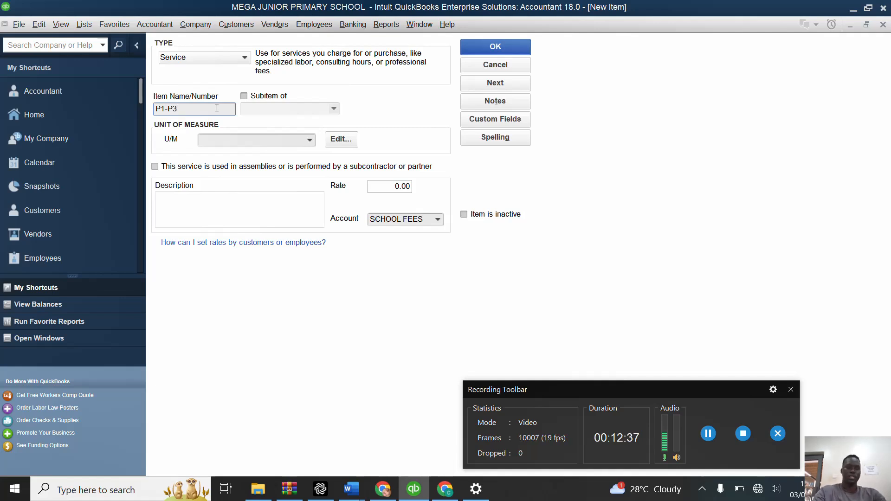
pyautogui.write(' DAY')
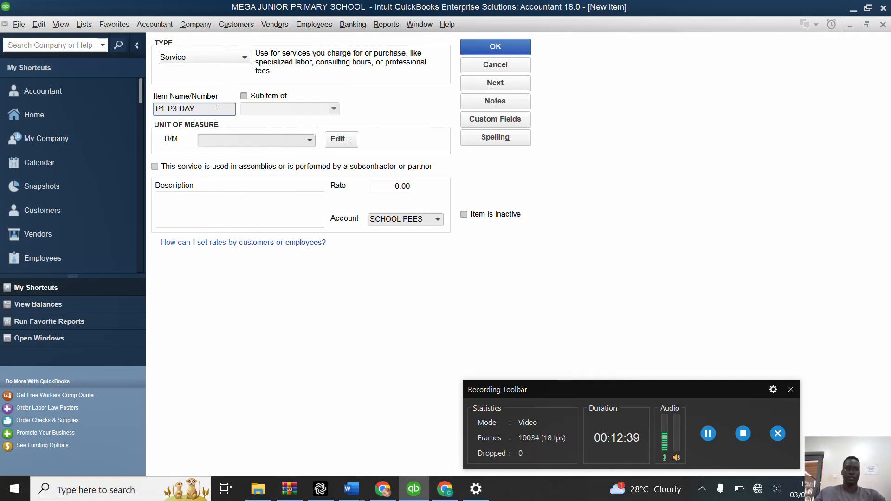
# Step: Give P1-P3 DAY the unit of measure TERM (TM) and a rate of 120,000, and save it while continuing to a blank item
pyautogui.click(310, 140)
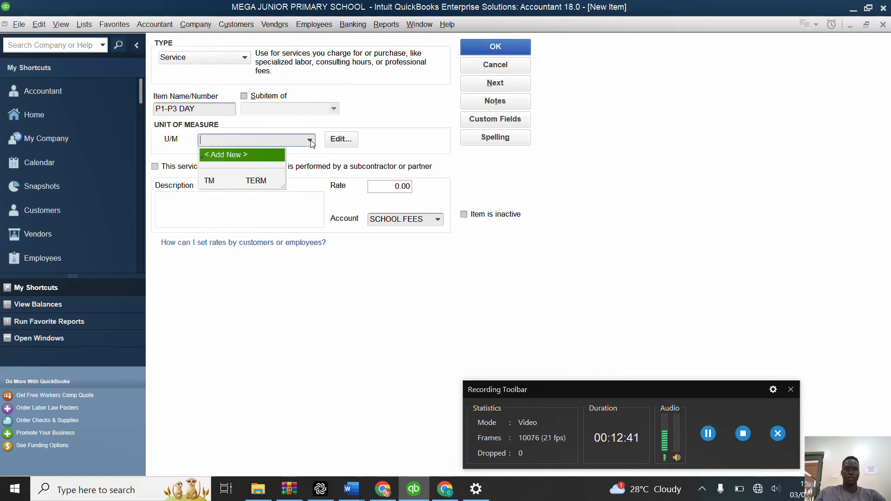
pyautogui.click(252, 181)
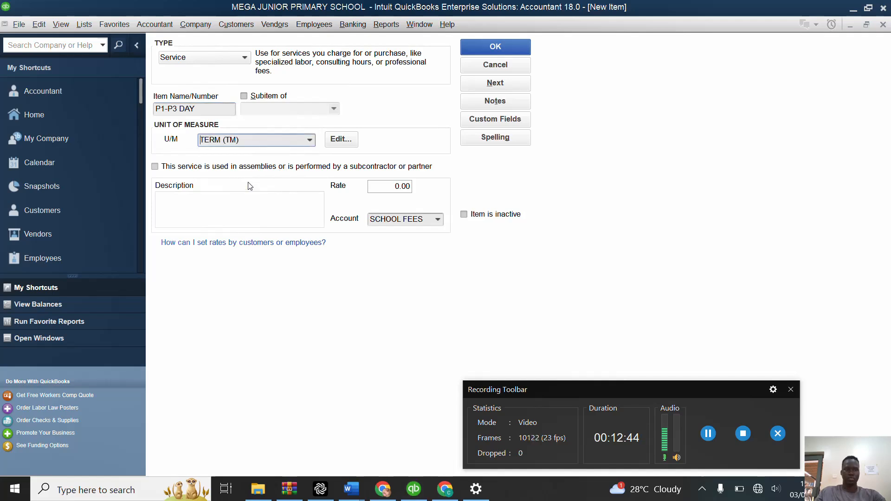
pyautogui.click(394, 187)
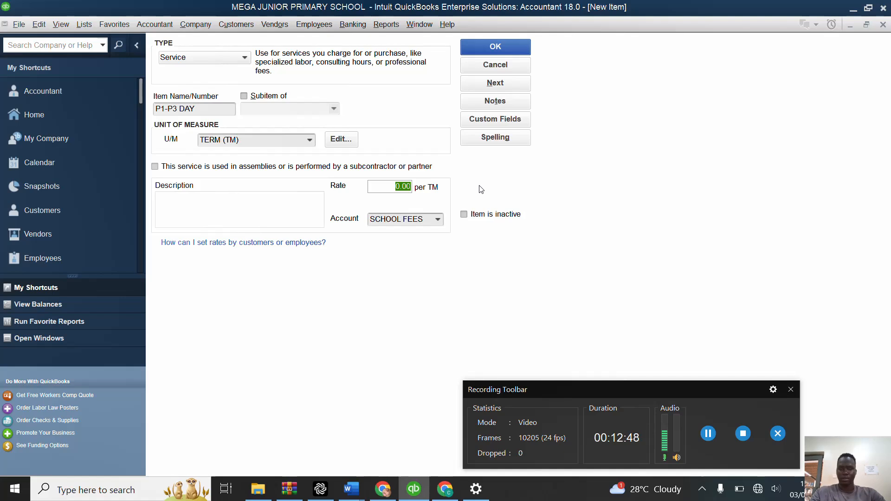
pyautogui.write('120000')
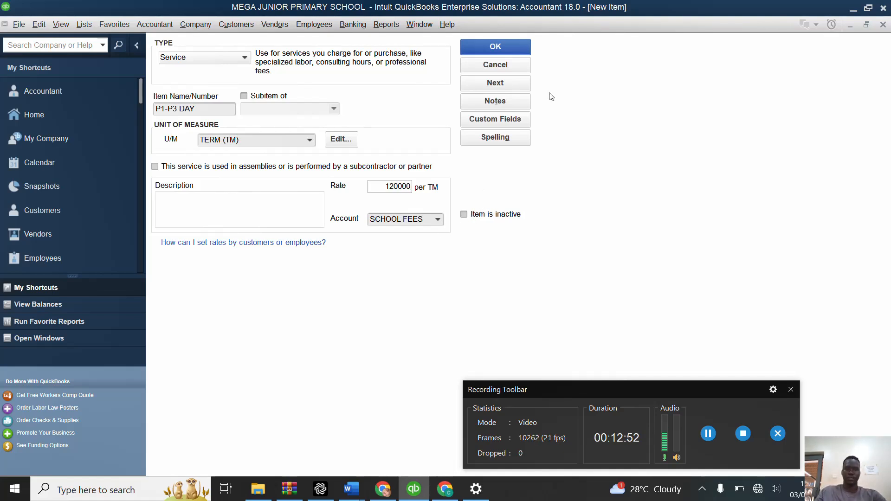
pyautogui.click(513, 89)
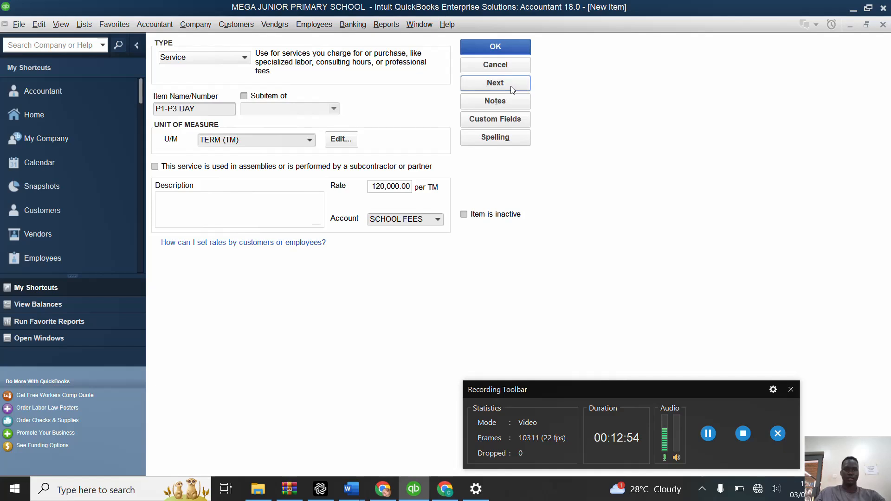
# Step: Name the new service item P1-P3 BOARDING
pyautogui.click(213, 108)
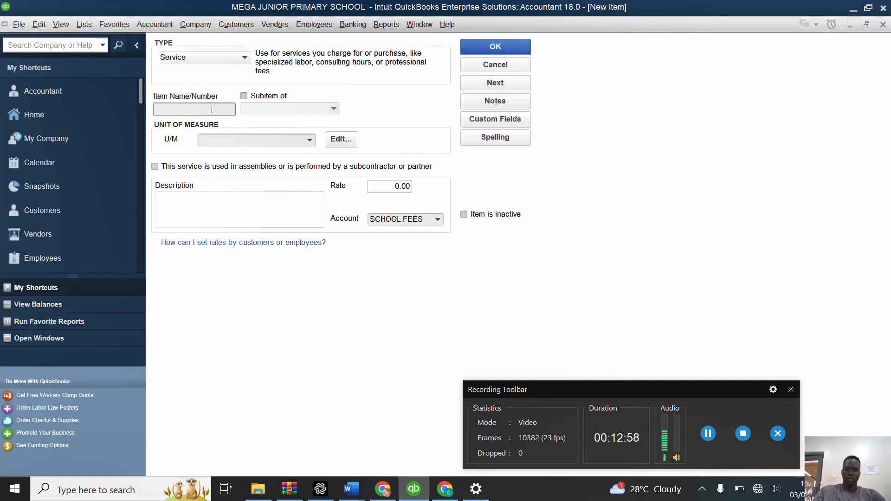
pyautogui.write('P')
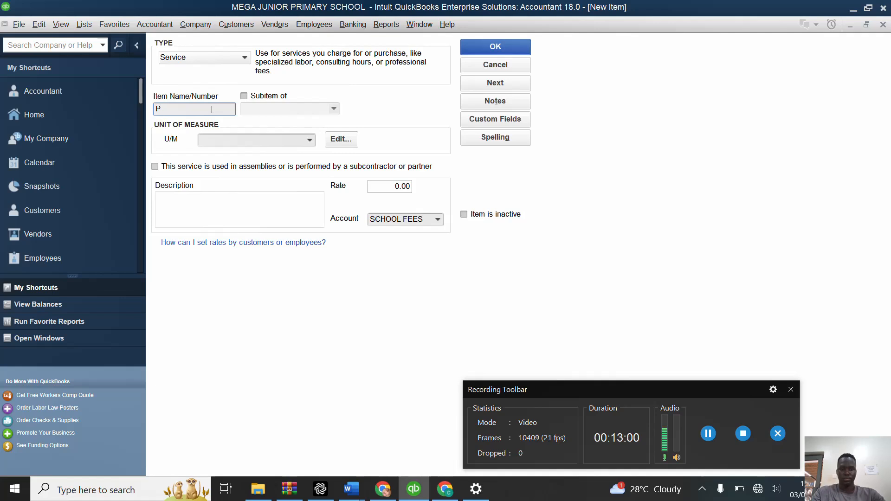
pyautogui.write('1-')
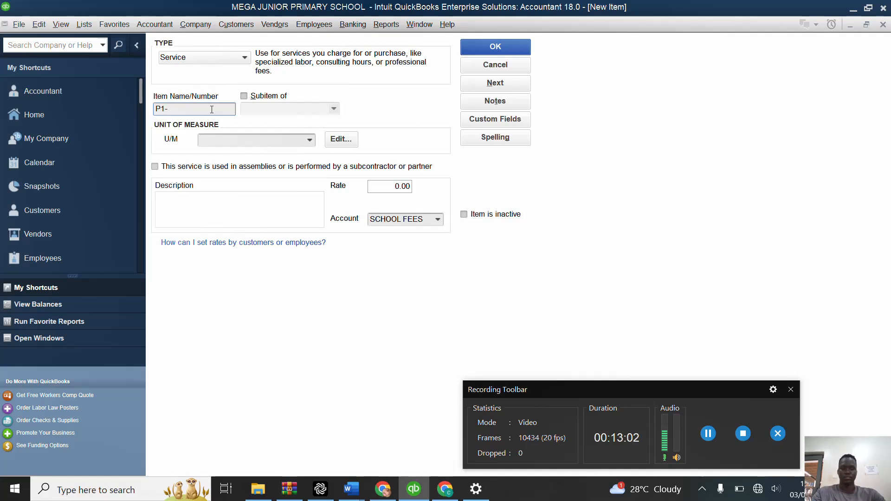
pyautogui.write('P3')
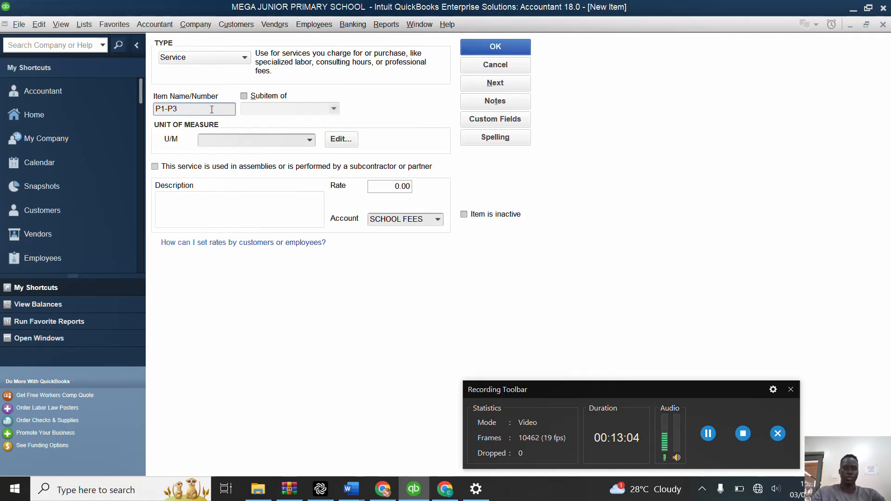
pyautogui.write(' BOARDI')
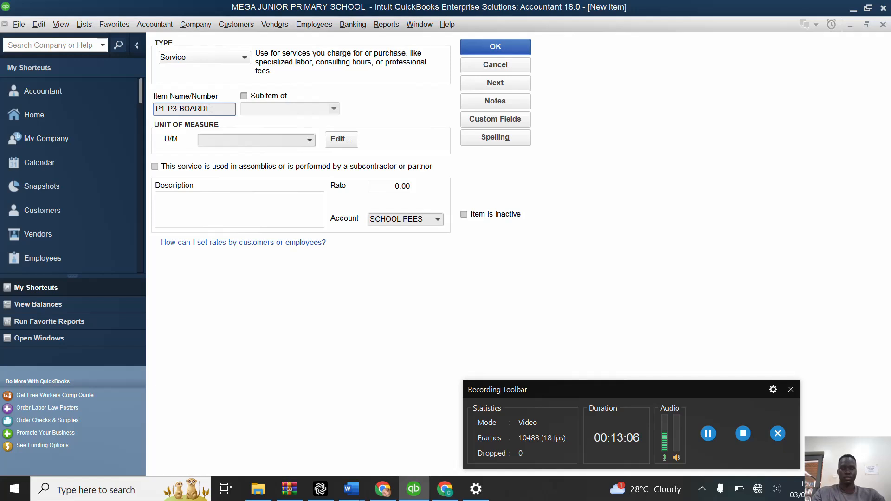
pyautogui.write('NG')
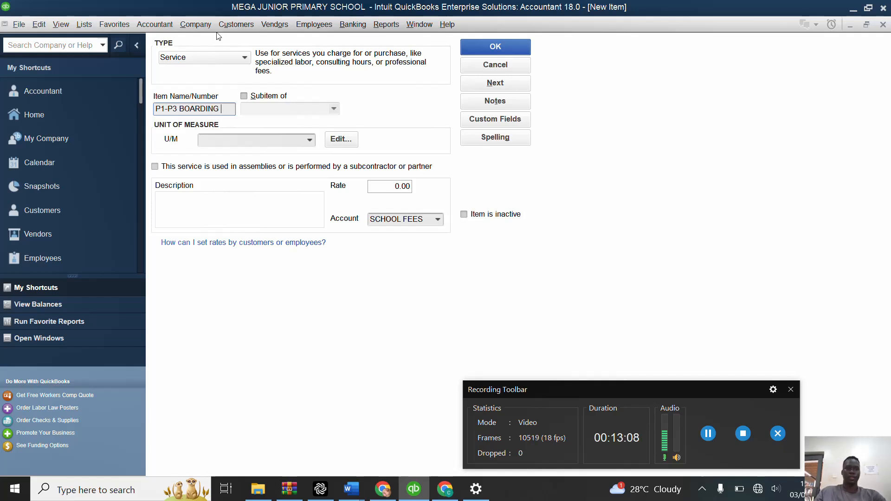
# Step: Give P1-P3 BOARDING the unit of measure TERM (TM) and a rate of 300,000, and save it while continuing to a blank item
pyautogui.click(309, 141)
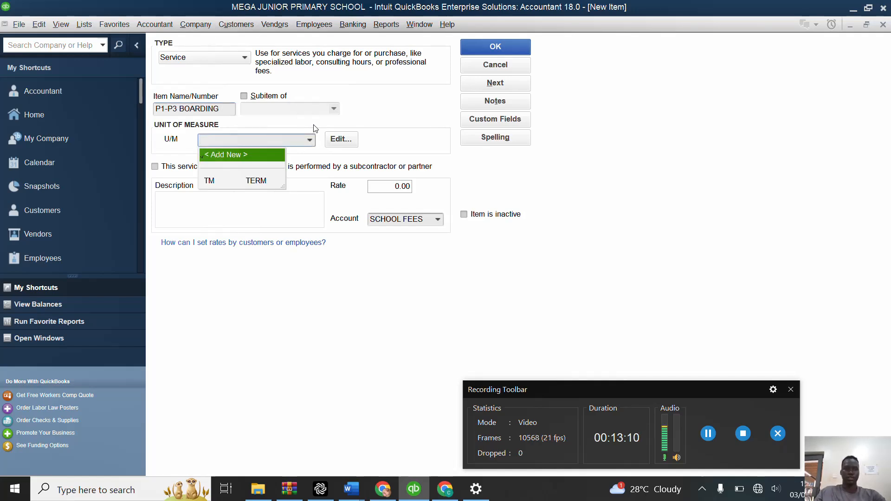
pyautogui.click(266, 181)
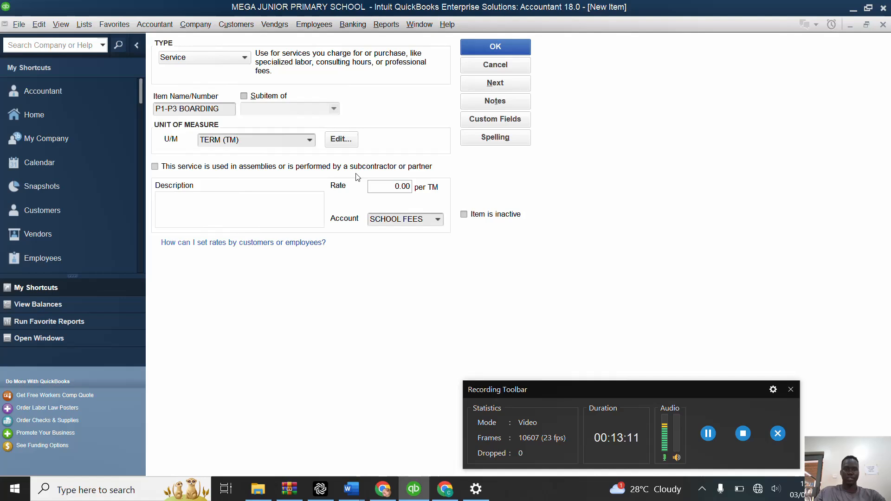
pyautogui.click(391, 189)
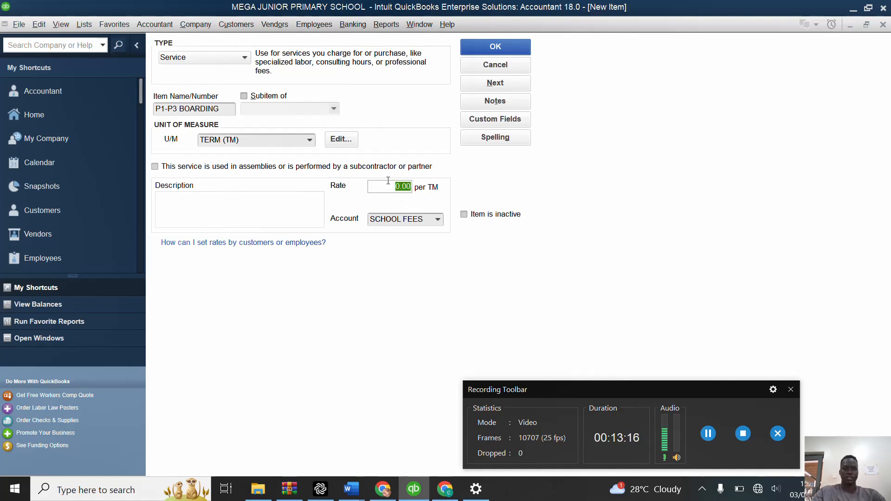
pyautogui.write('3000')
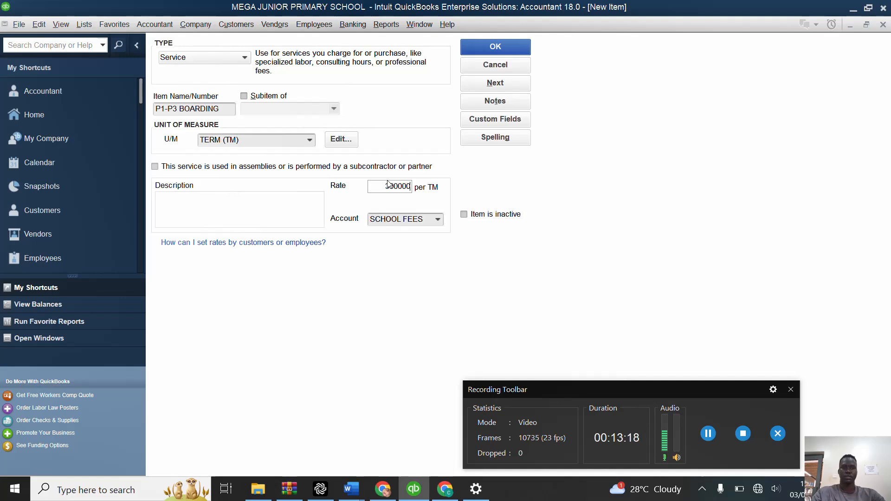
pyautogui.write('00')
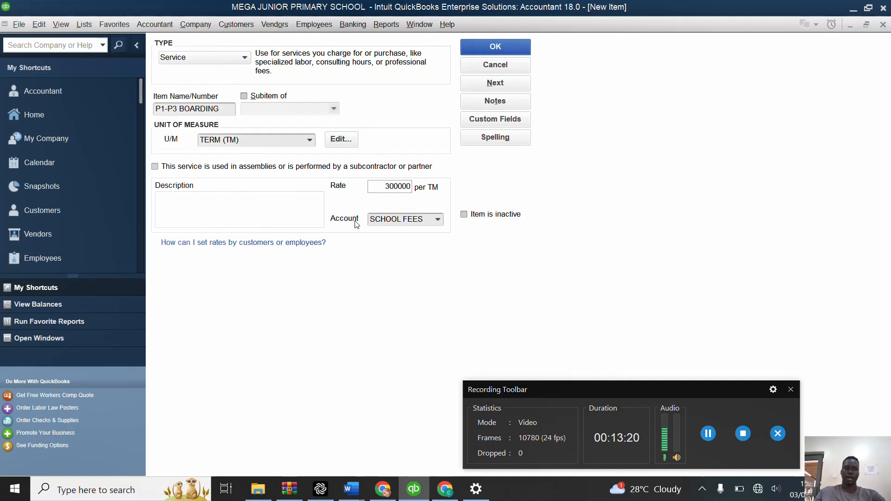
pyautogui.click(498, 86)
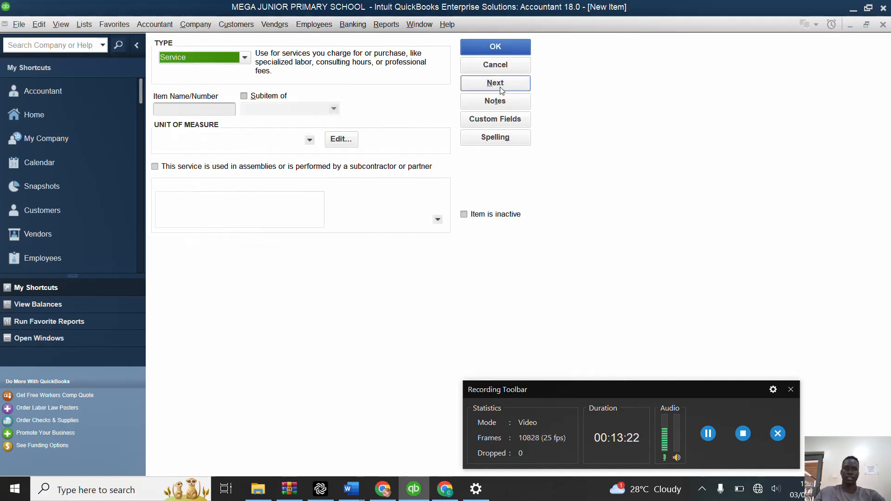
# Step: Name the new service item P4-P5 DAY
pyautogui.click(212, 111)
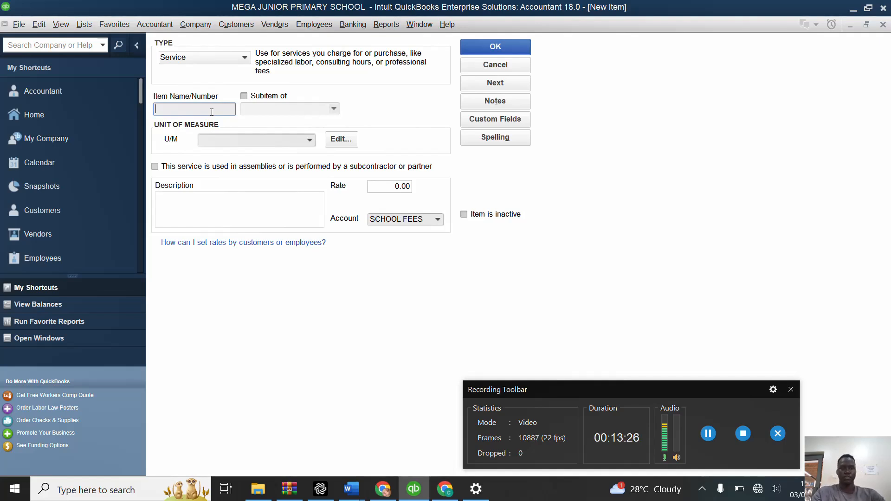
pyautogui.write('P4')
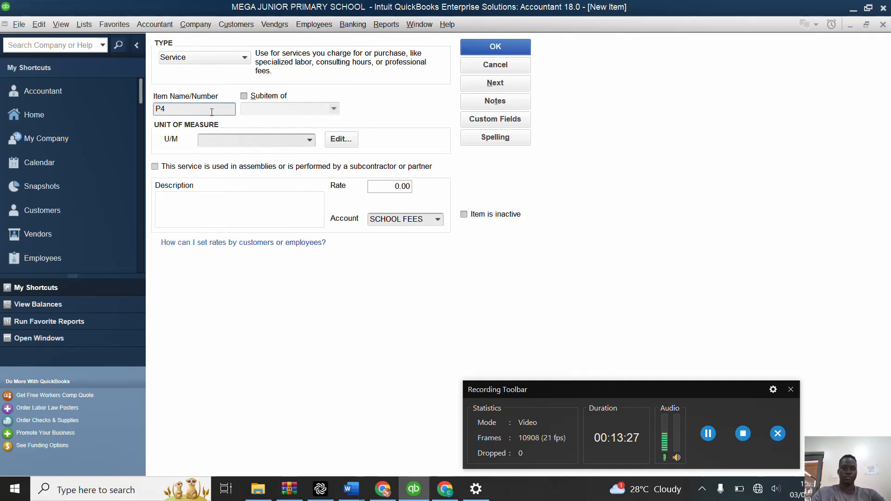
pyautogui.write('-P5')
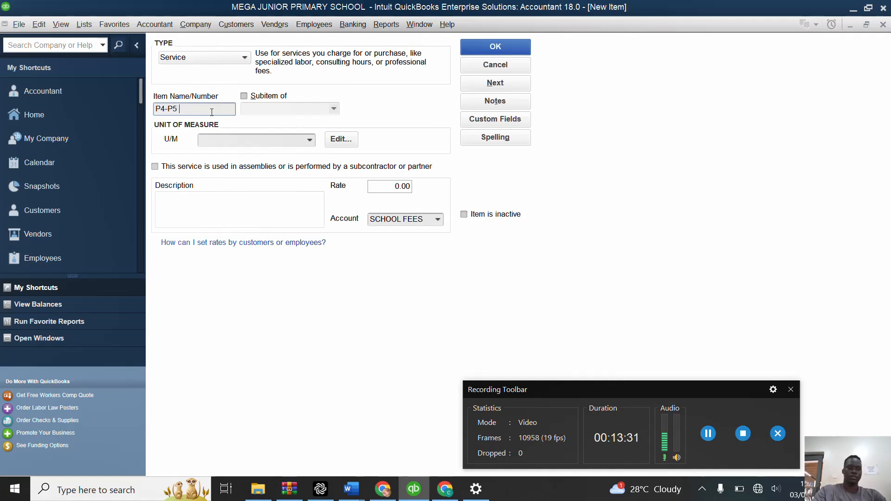
pyautogui.write('DAY')
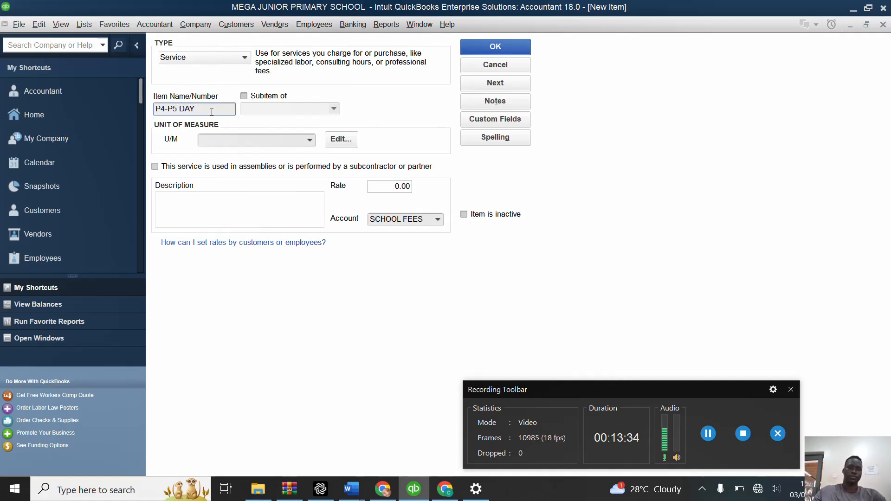
# Step: Give P4-P5 DAY the unit of measure TERM (TM) and a rate of 130,000, and save it while continuing to a blank item
pyautogui.click(310, 140)
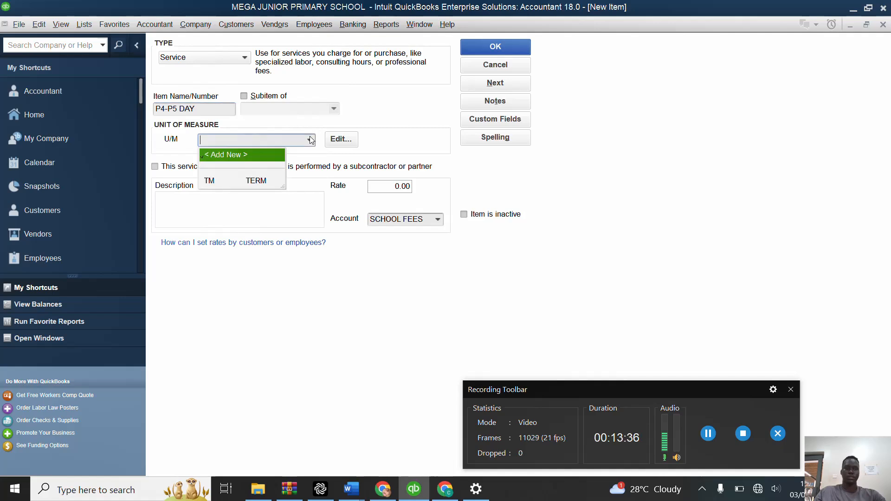
pyautogui.click(259, 184)
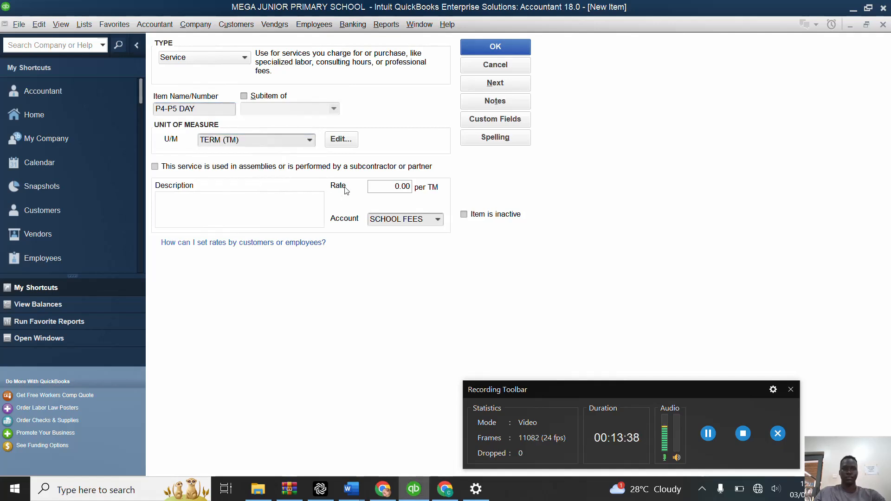
pyautogui.moveTo(388, 185); pyautogui.dragTo(471, 176)
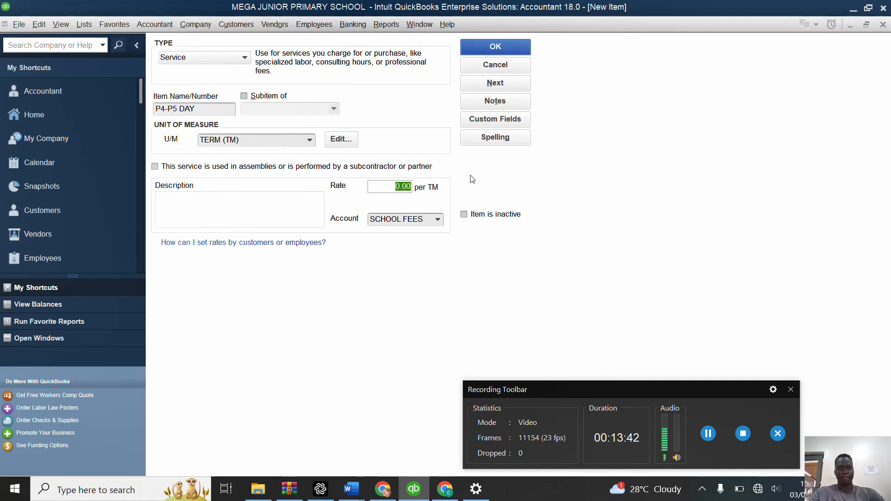
pyautogui.write('130000')
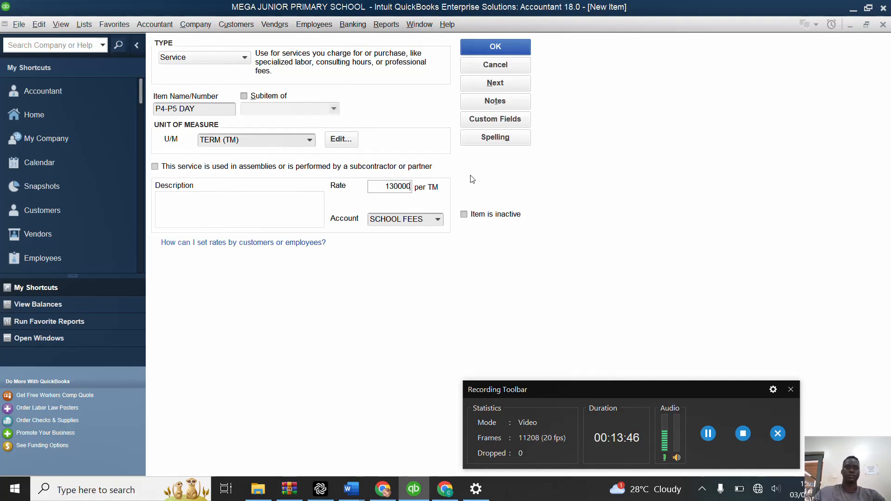
pyautogui.click(495, 82)
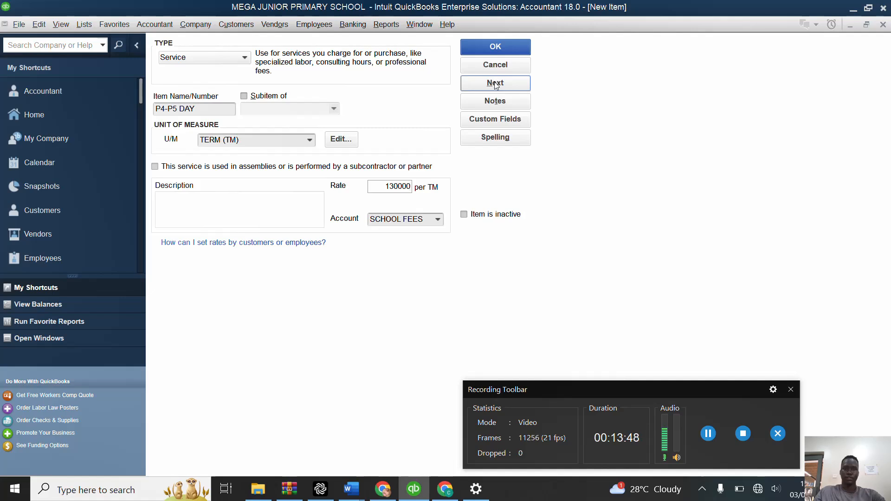
# Step: Name the new service item P4-P5 BOARDING
pyautogui.click(220, 111)
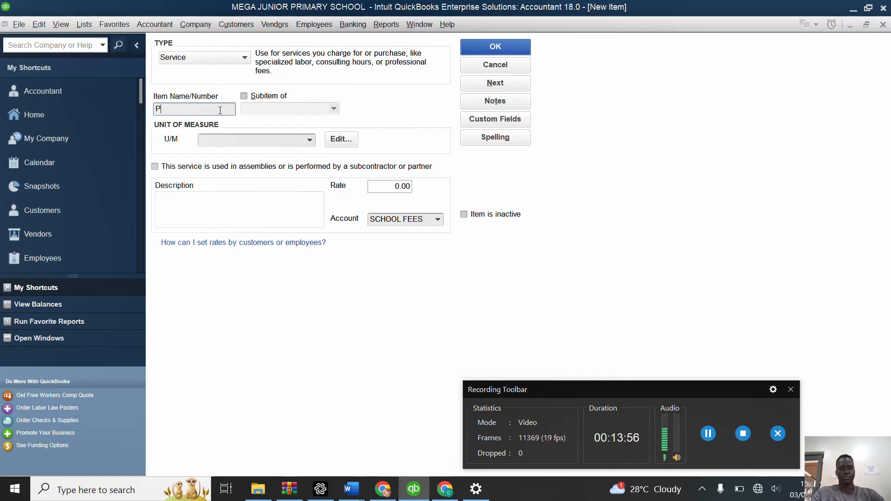
pyautogui.write('P4')
pyautogui.press('BackSpace')
pyautogui.write('-P')
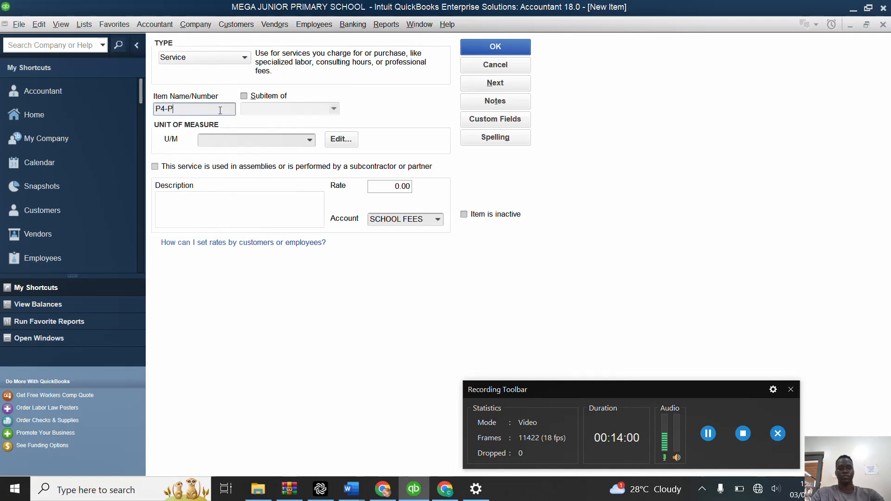
pyautogui.write('5 B')
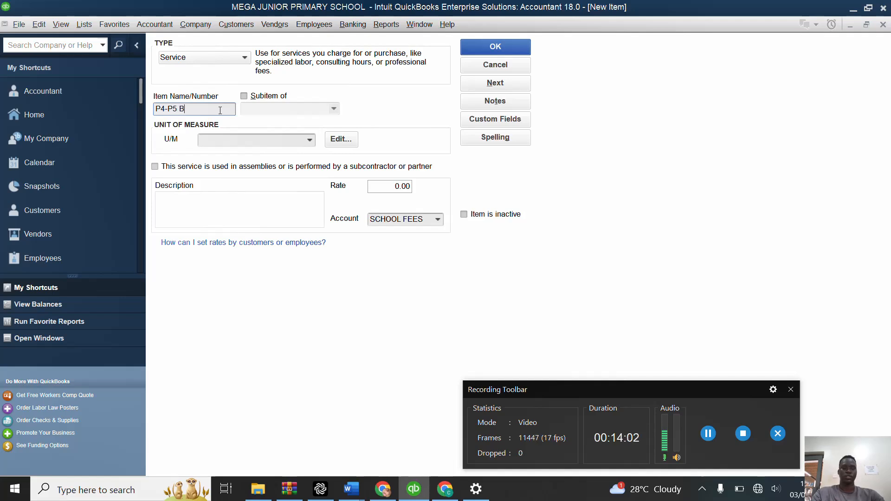
pyautogui.write('OARDING')
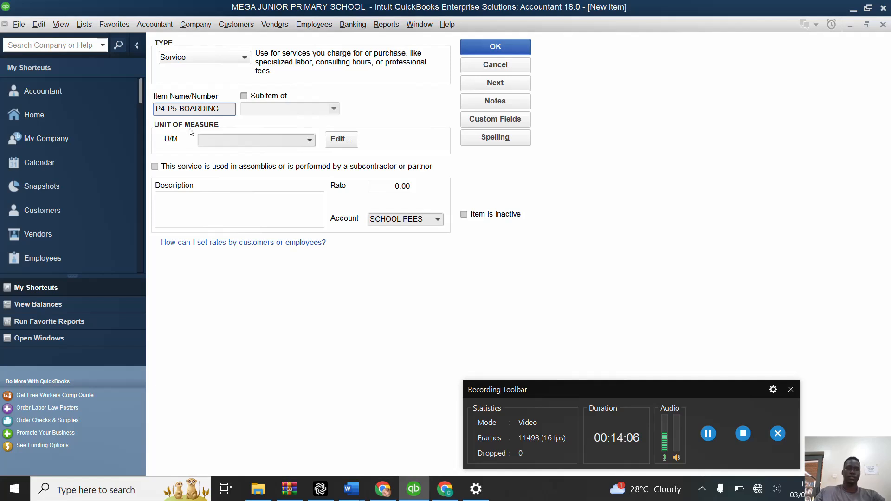
# Step: Give P4-P5 BOARDING the unit of measure TERM (TM) and a rate of 300,000, and save it while continuing to a blank item
pyautogui.click(309, 139)
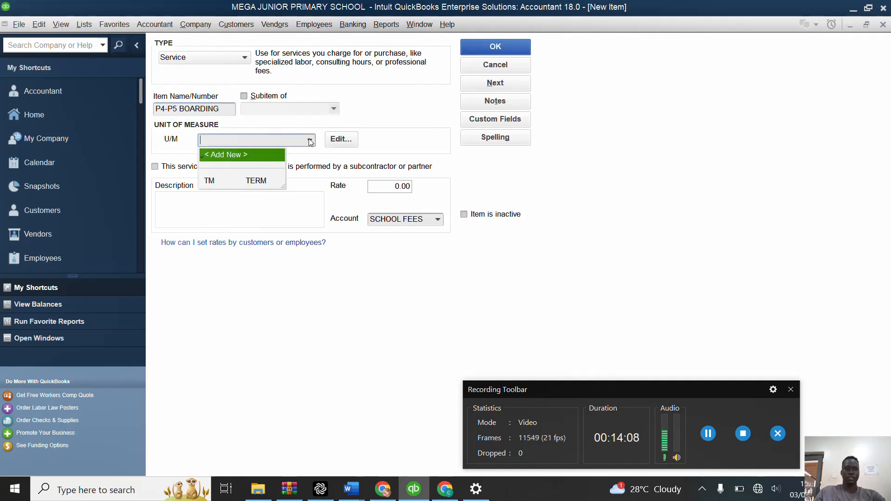
pyautogui.click(256, 181)
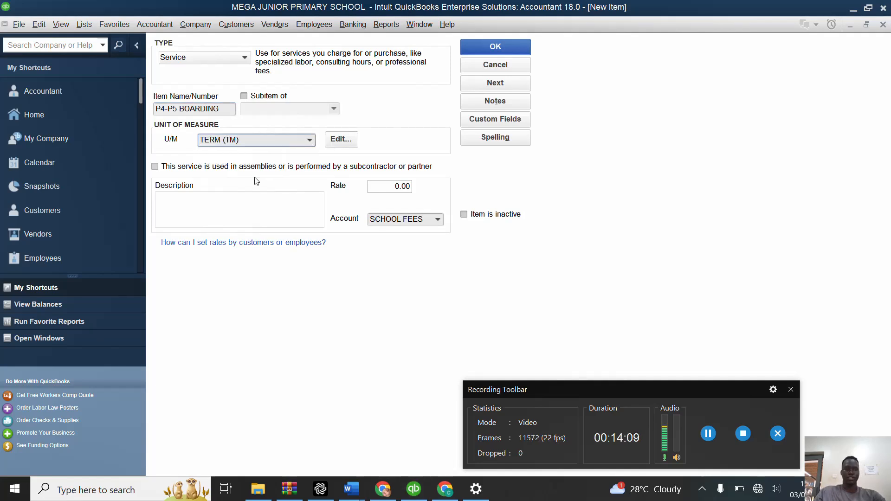
pyautogui.click(390, 185)
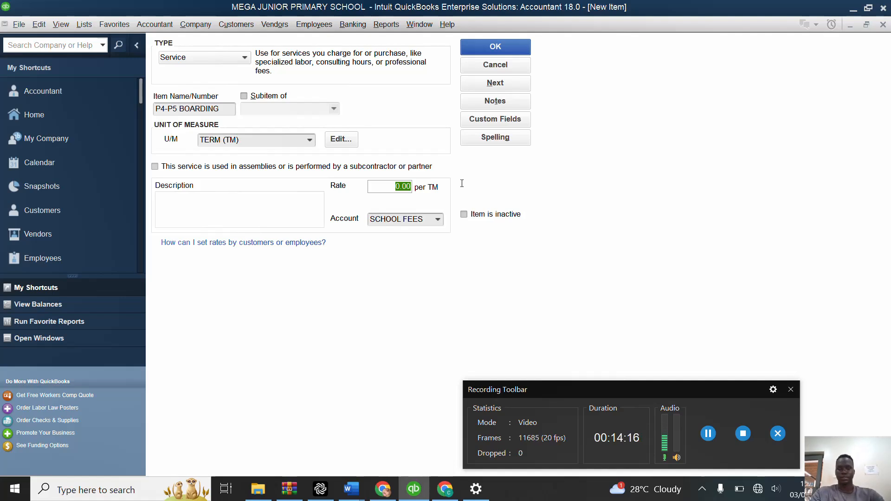
pyautogui.write('300000')
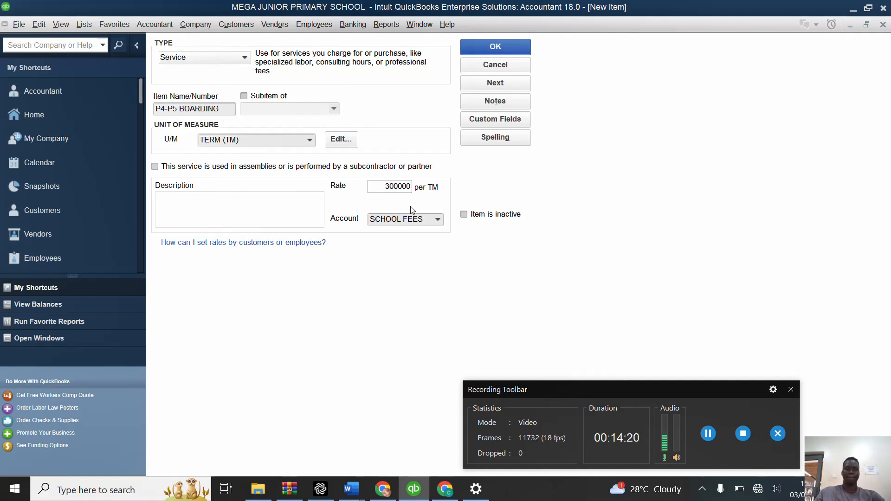
pyautogui.click(501, 84)
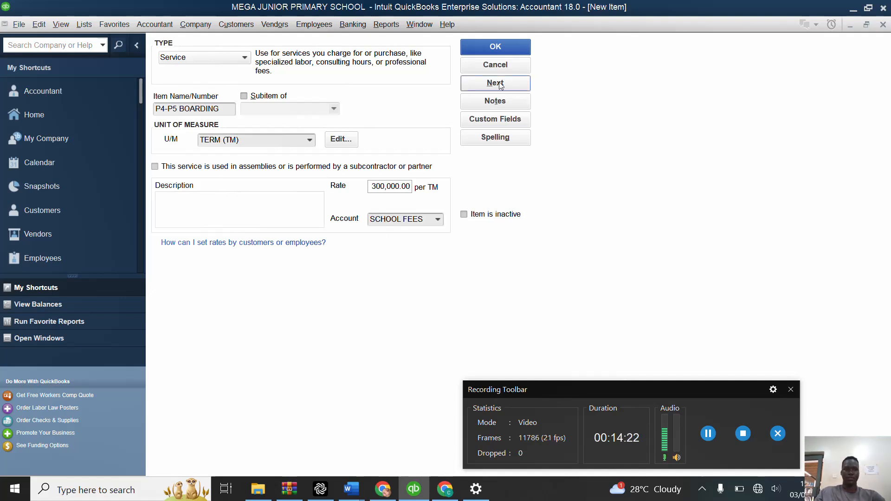
# Step: Name the new service item P6 DAY
pyautogui.click(185, 107)
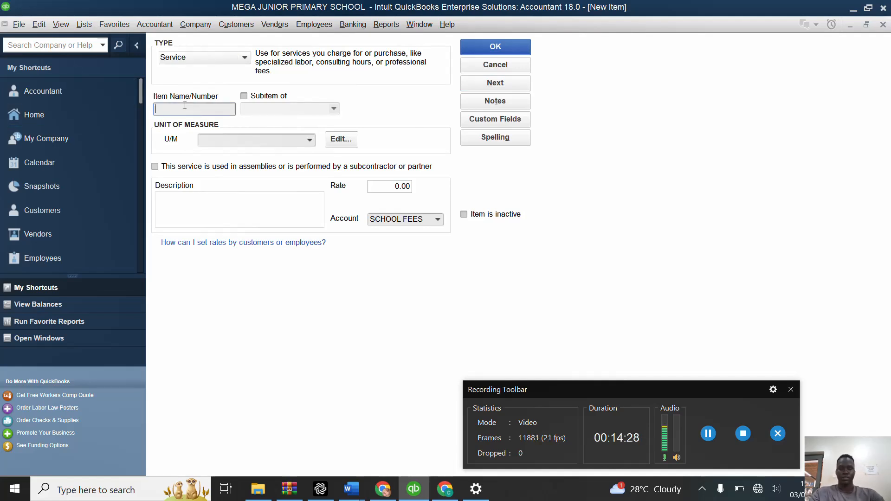
pyautogui.write('P6 ')
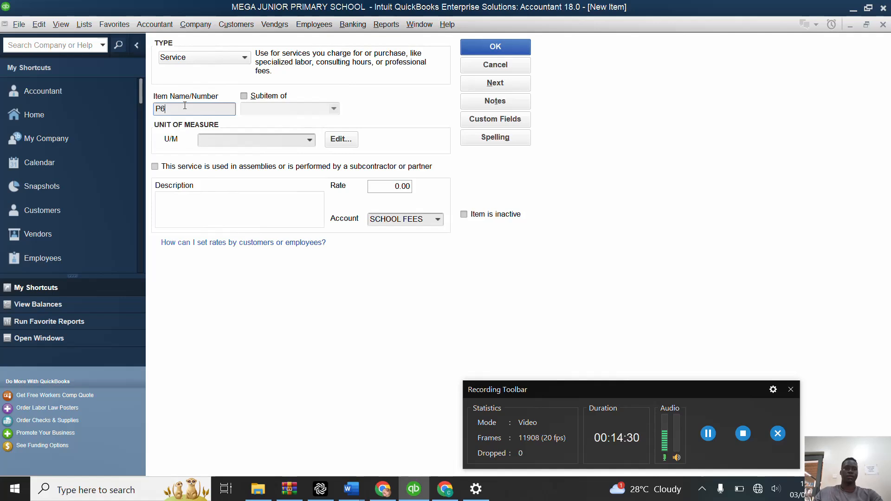
pyautogui.write('DAY')
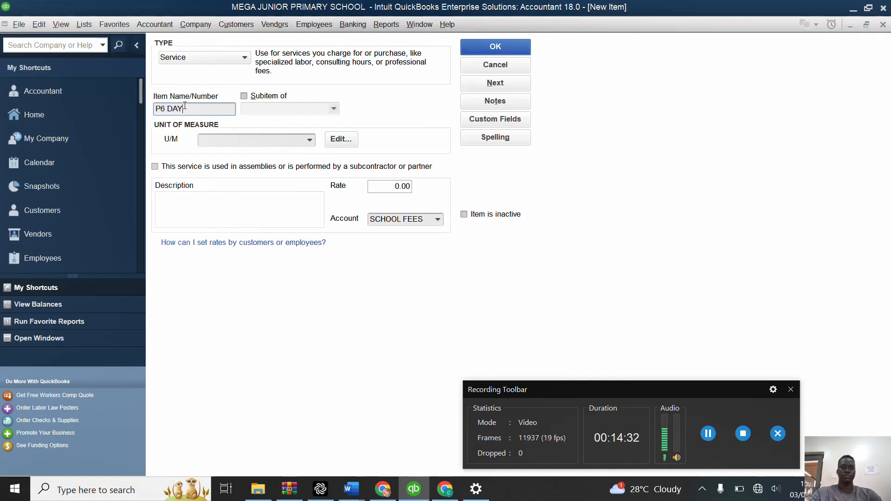
# Step: Give P6 DAY the unit of measure TERM (TM) and a rate of 140,000, and save it while continuing to a blank item
pyautogui.click(310, 140)
pyautogui.click(261, 179)
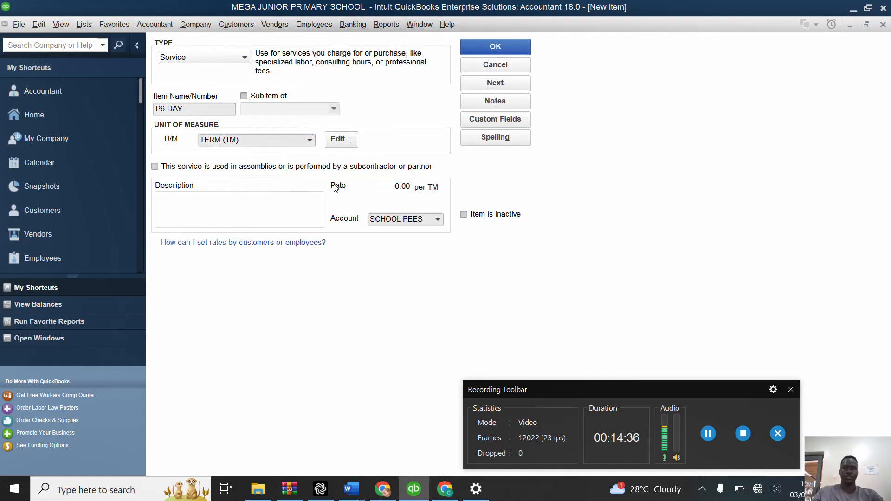
pyautogui.click(387, 184)
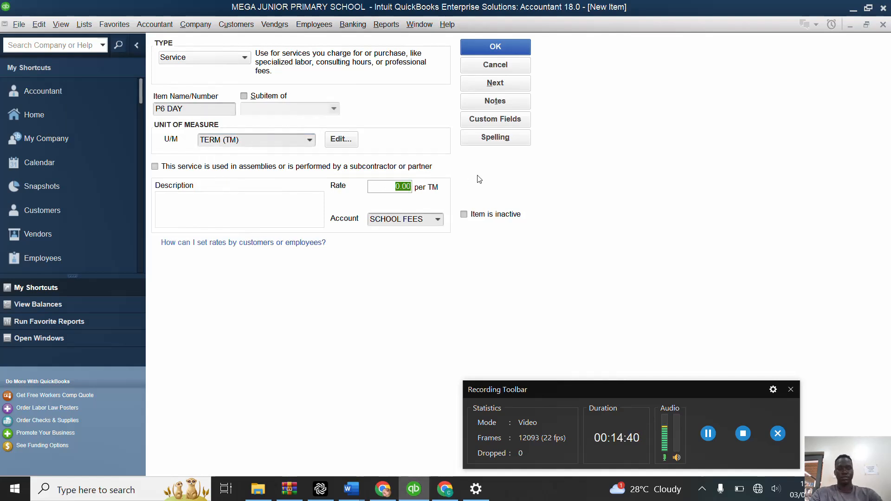
pyautogui.write('1400')
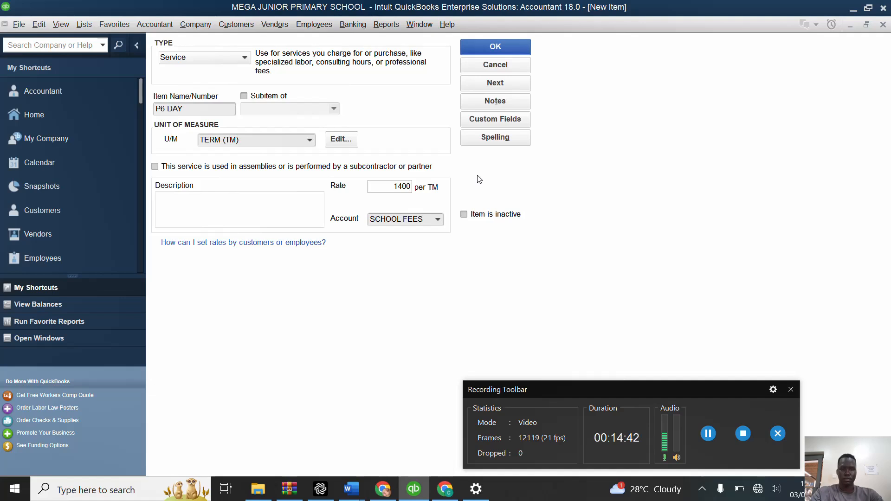
pyautogui.write('000')
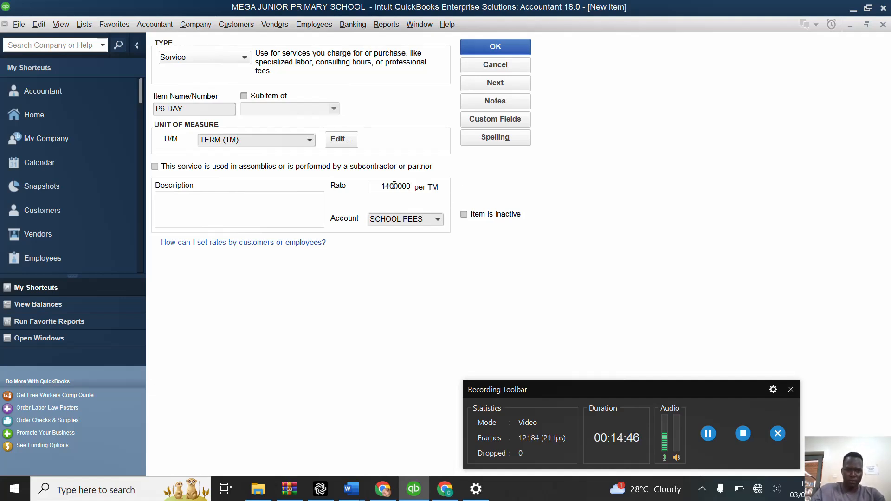
pyautogui.press('BackSpace')
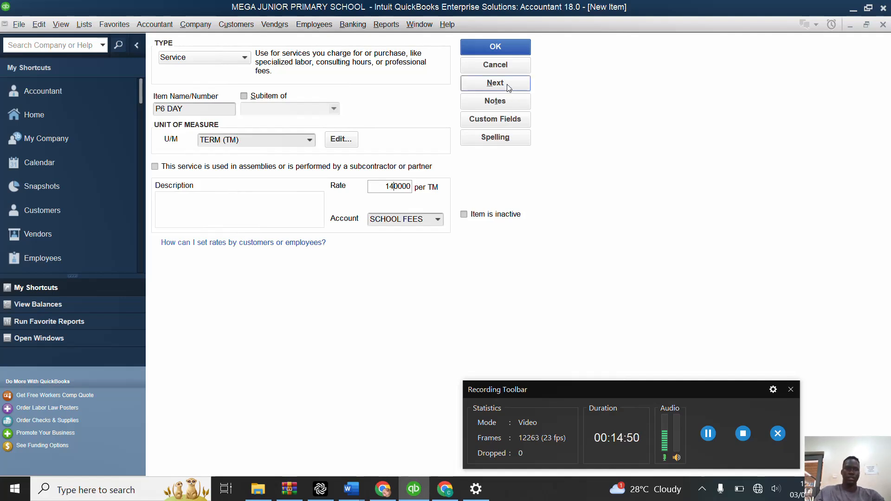
pyautogui.click(496, 83)
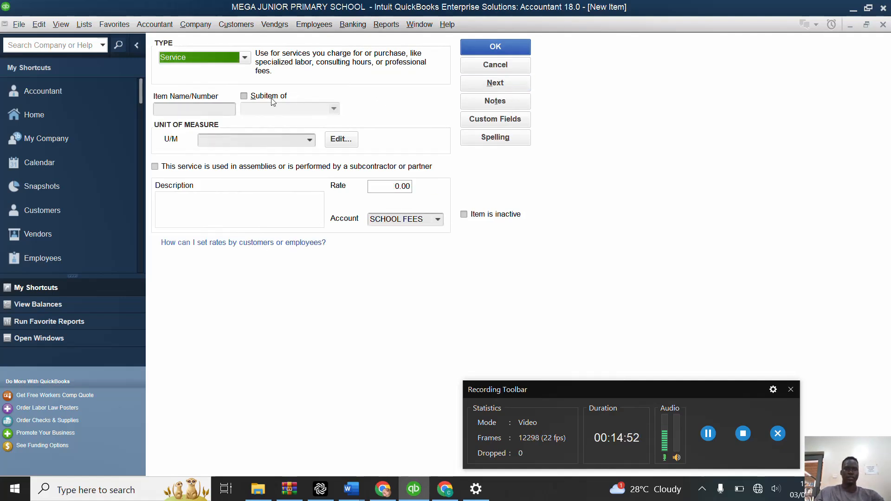
# Step: Name the new service item P6 BOARDING
pyautogui.click(215, 108)
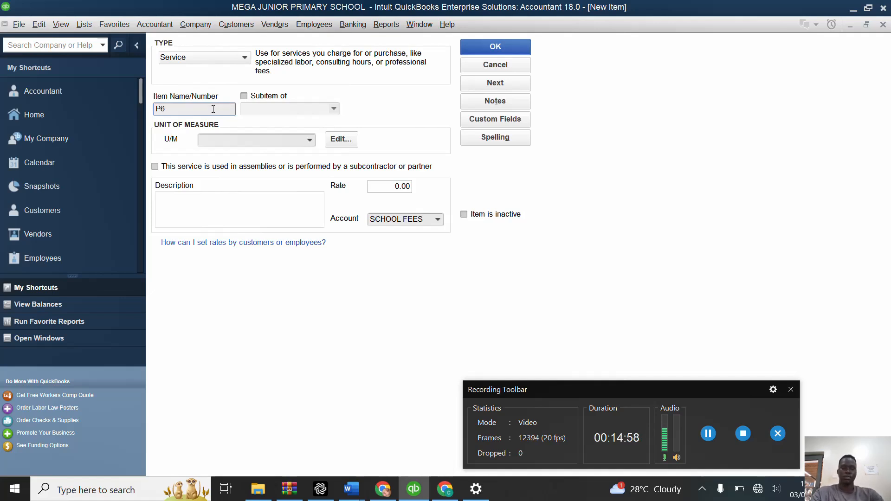
pyautogui.write('P6 BO')
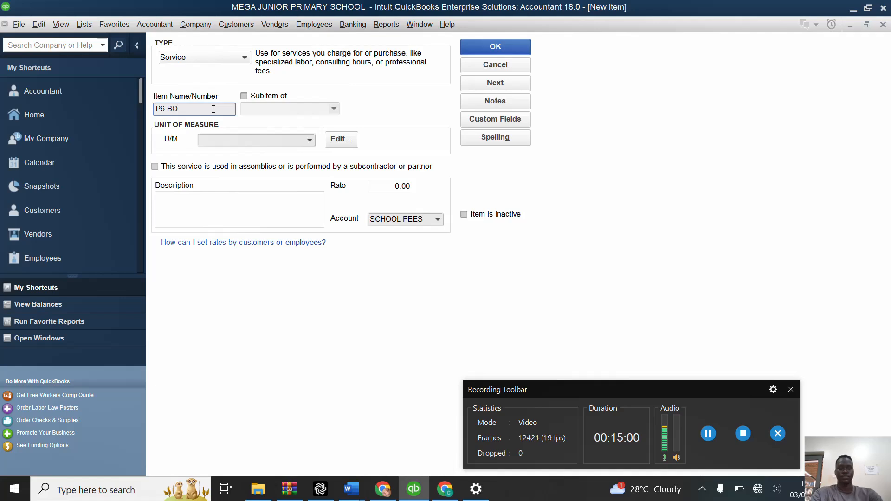
pyautogui.write('ARDING')
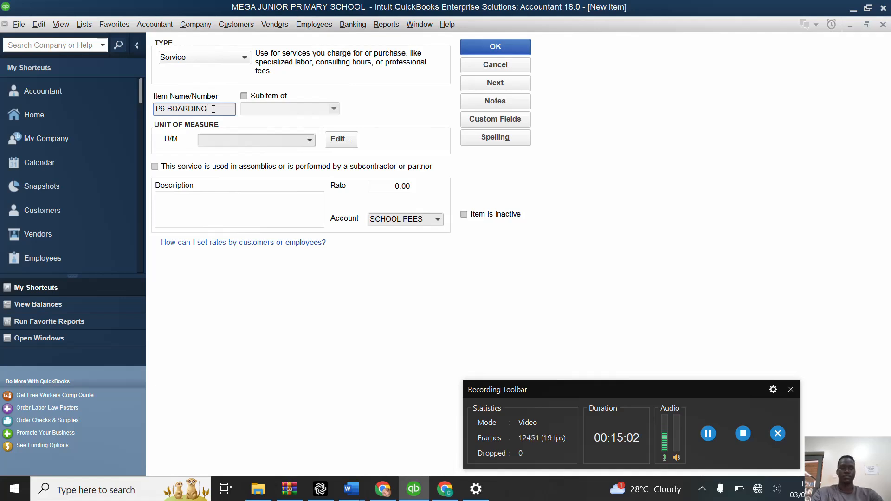
# Step: Give P6 BOARDING the unit of measure TERM (TM) and a rate of 400,000, and save it while continuing to a blank item
pyautogui.click(314, 141)
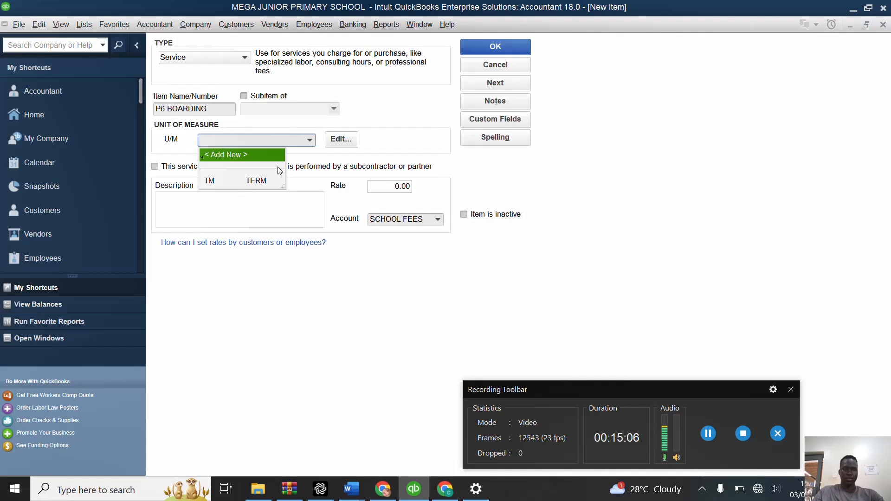
pyautogui.click(264, 180)
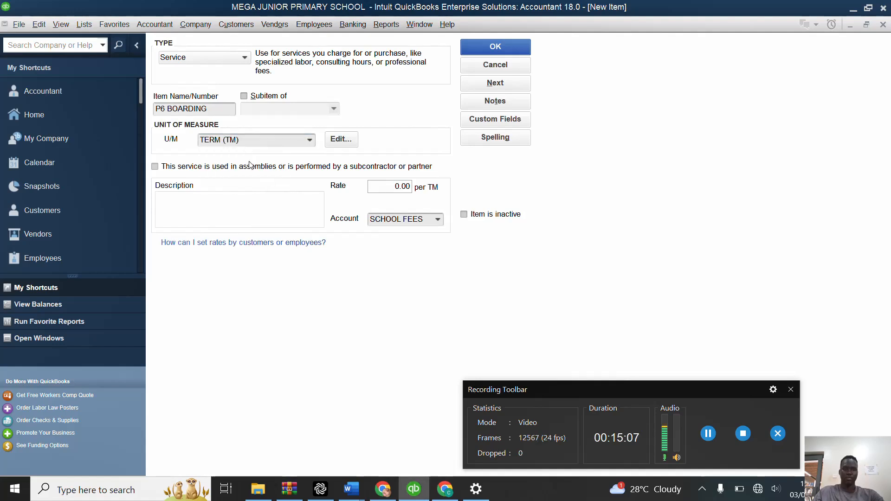
pyautogui.click(395, 187)
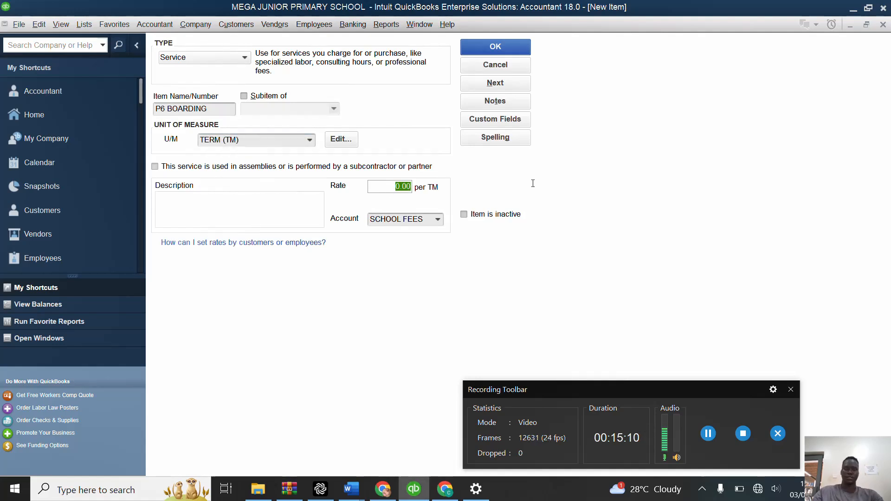
pyautogui.write('400000')
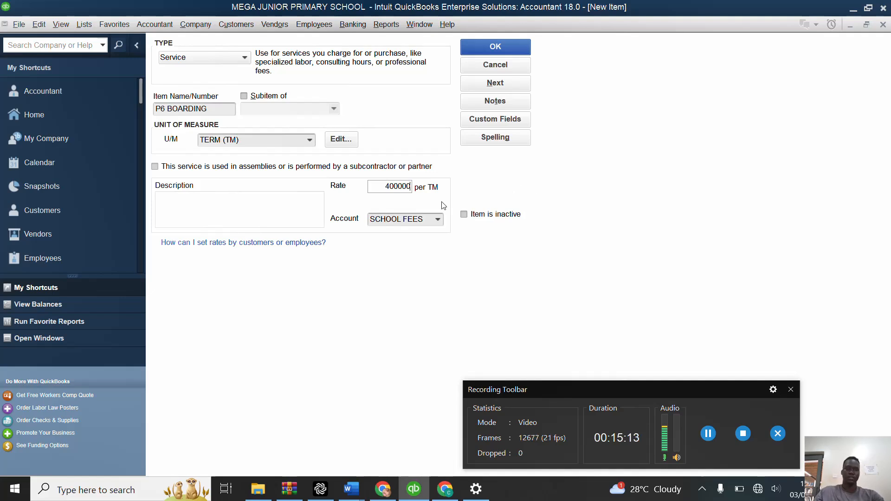
pyautogui.click(508, 87)
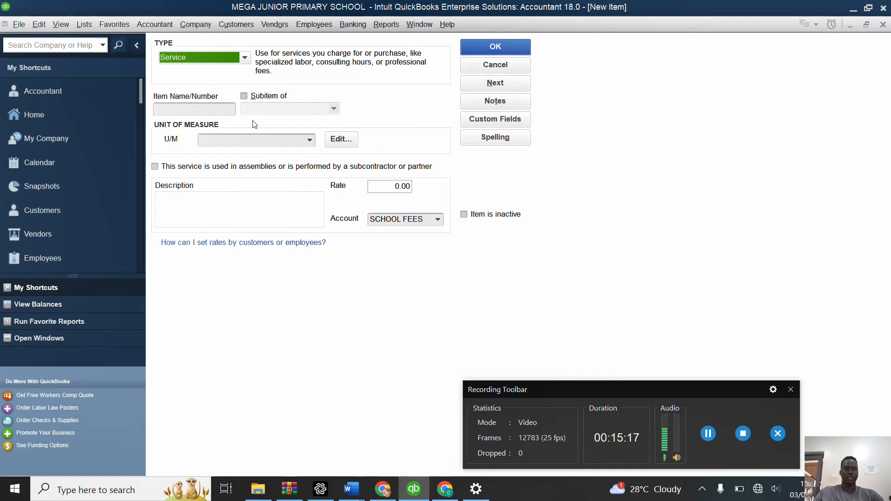
# Step: Name the new service item P7 DAY
pyautogui.click(195, 110)
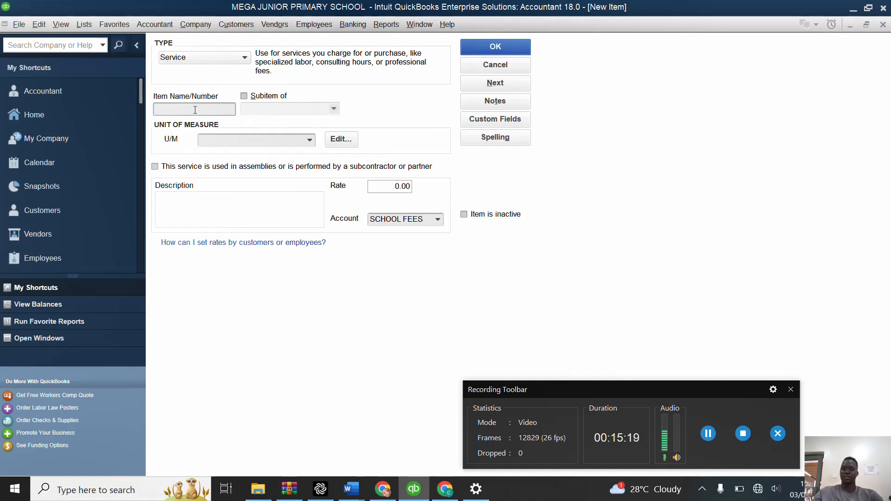
pyautogui.write('P')
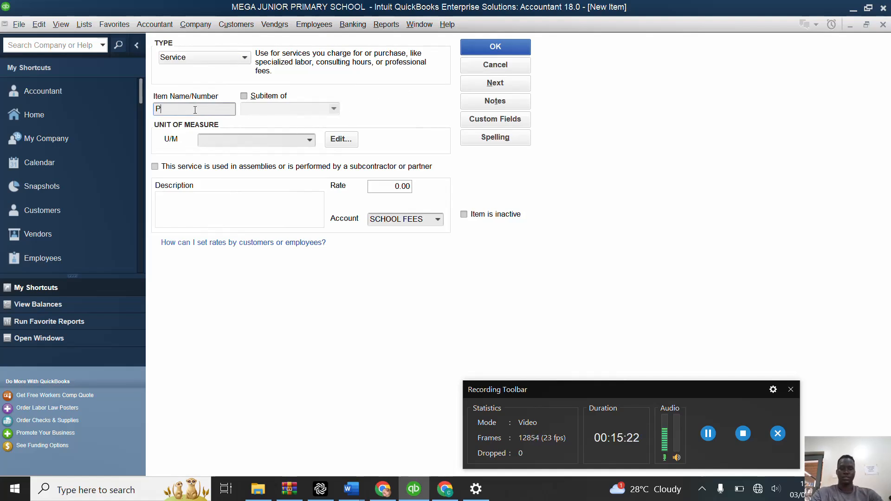
pyautogui.write('7 DA')
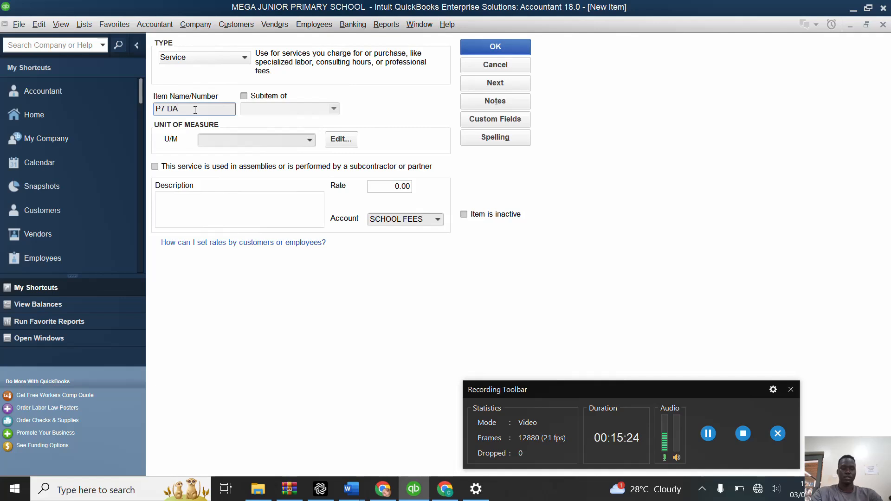
pyautogui.write('Y')
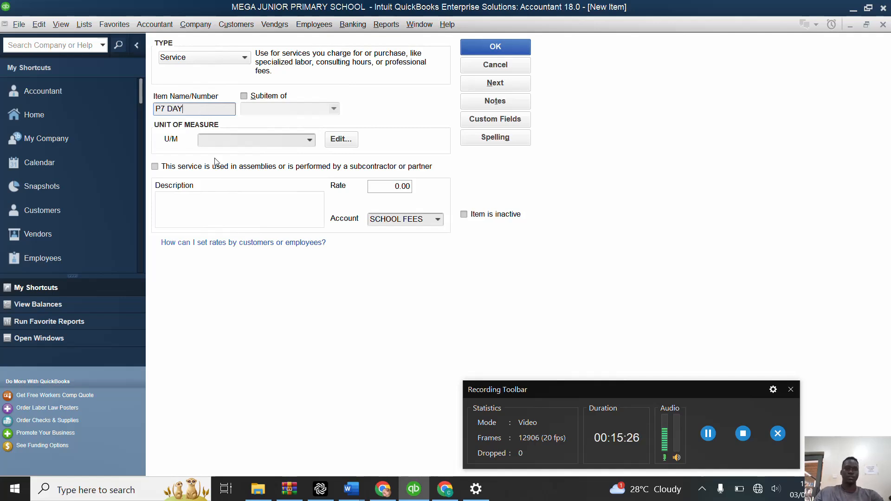
# Step: Give P7 DAY the unit of measure TERM (TM) and a rate of 200,000, and save it while continuing to a blank item
pyautogui.click(307, 141)
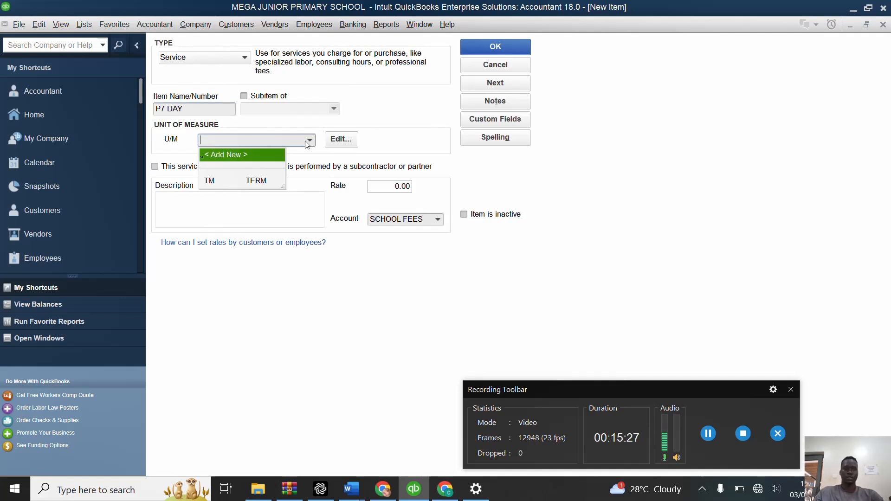
pyautogui.click(251, 181)
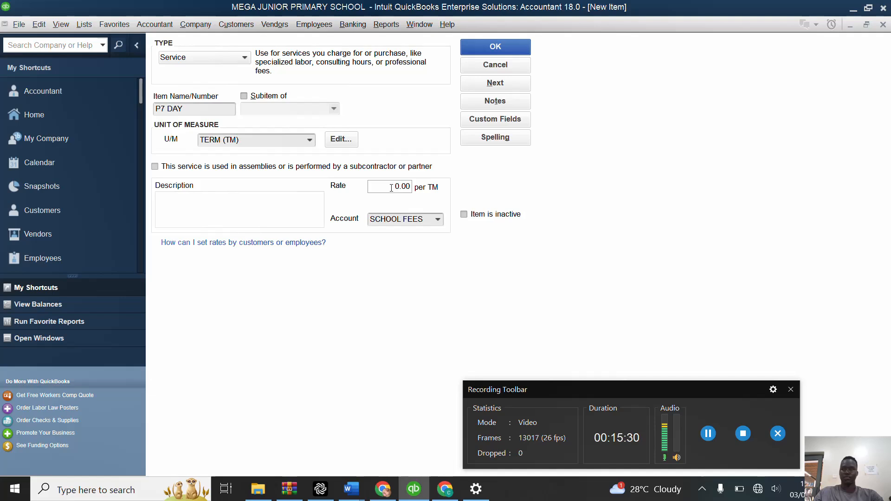
pyautogui.moveTo(392, 188); pyautogui.dragTo(437, 187)
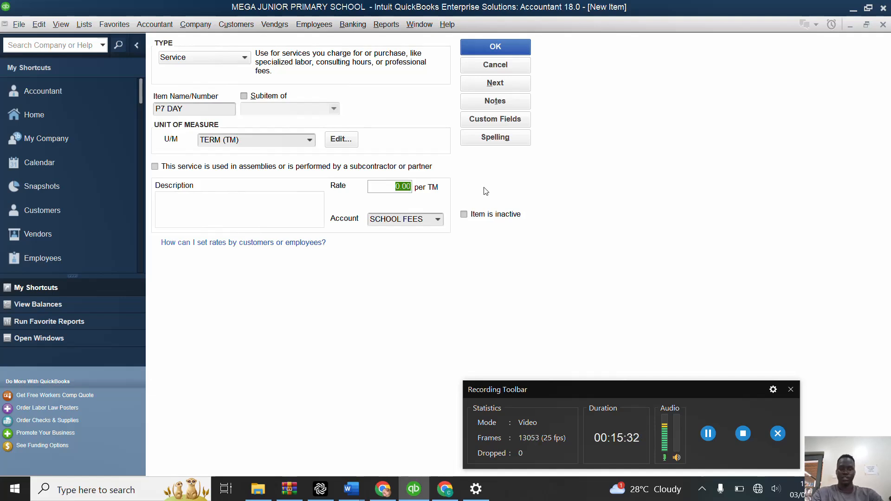
pyautogui.write('200000')
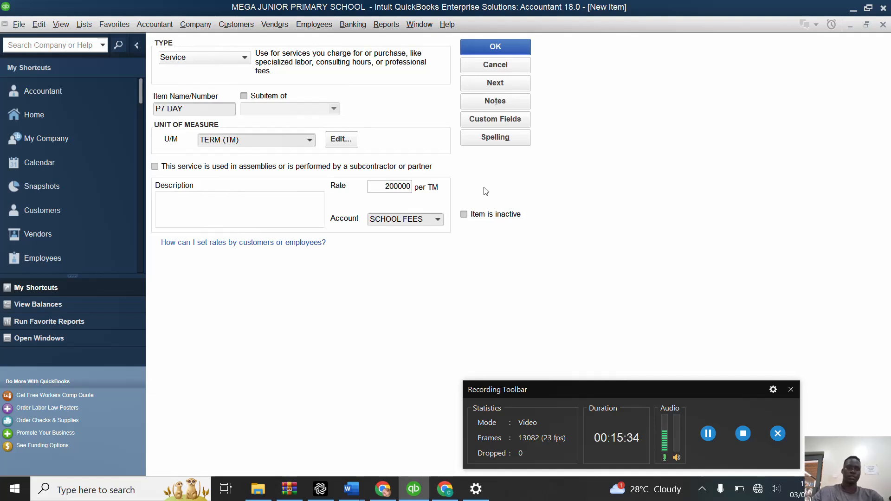
pyautogui.click(511, 87)
# Step: Name the new service item P7 BOARDING
pyautogui.click(213, 112)
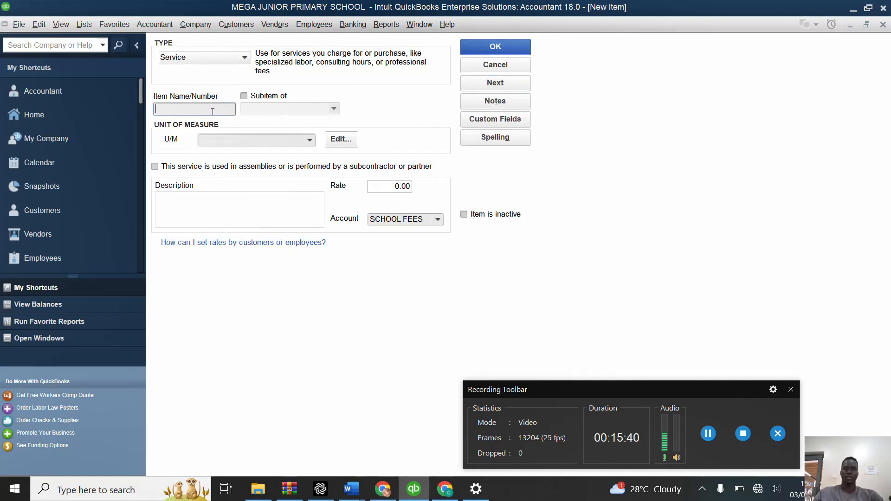
pyautogui.write('P')
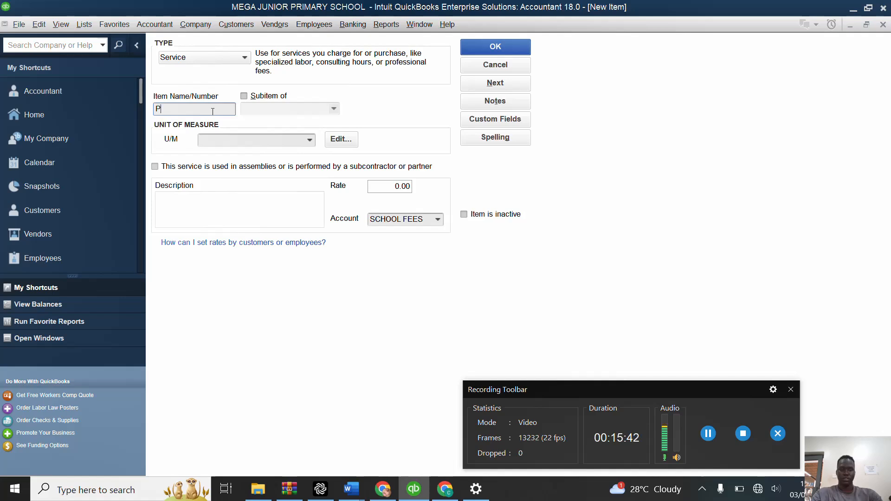
pyautogui.write('7 BOARD')
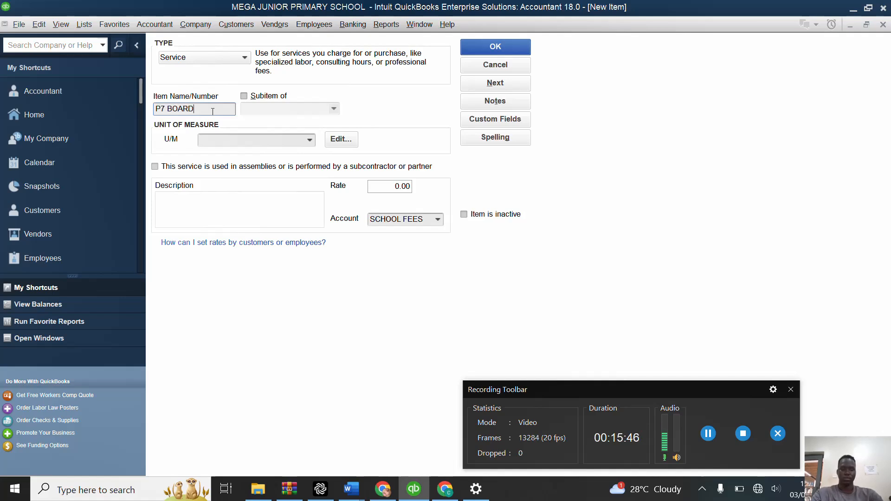
pyautogui.write('ING')
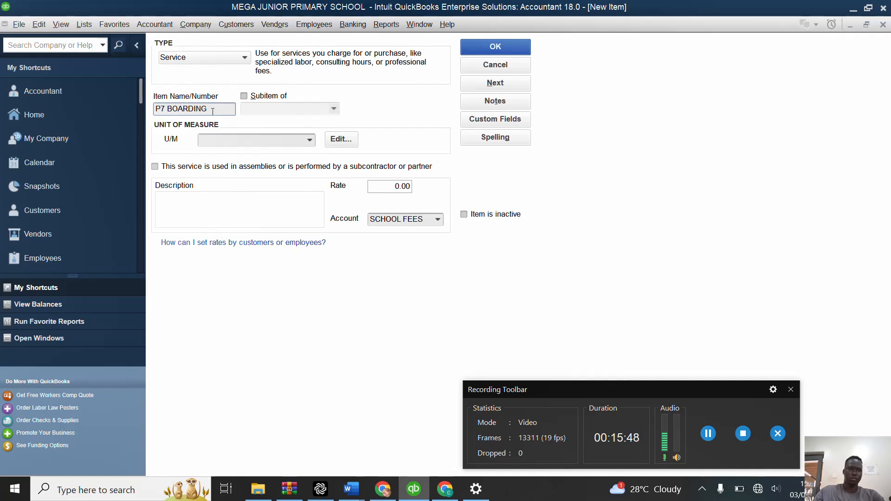
# Step: Give P7 BOARDING the unit of measure TERM (TM) and a rate of 500,000, then save it and return to the item list
pyautogui.click(310, 140)
pyautogui.click(257, 182)
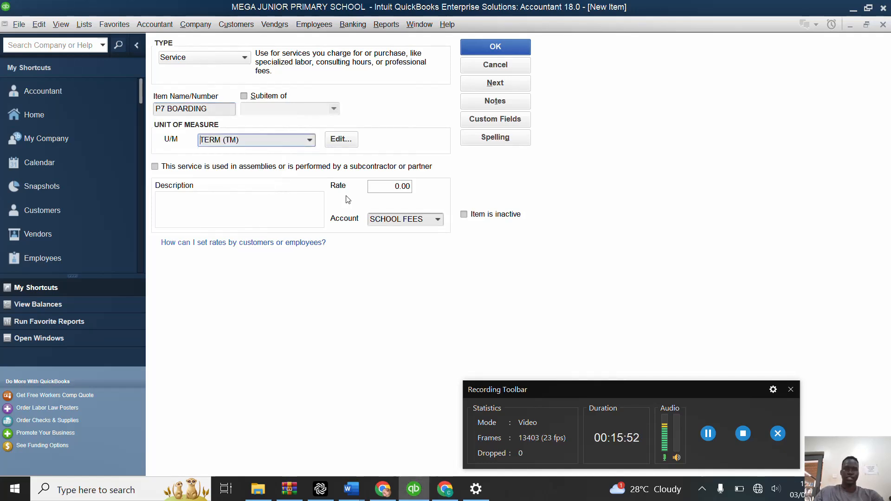
pyautogui.click(402, 186)
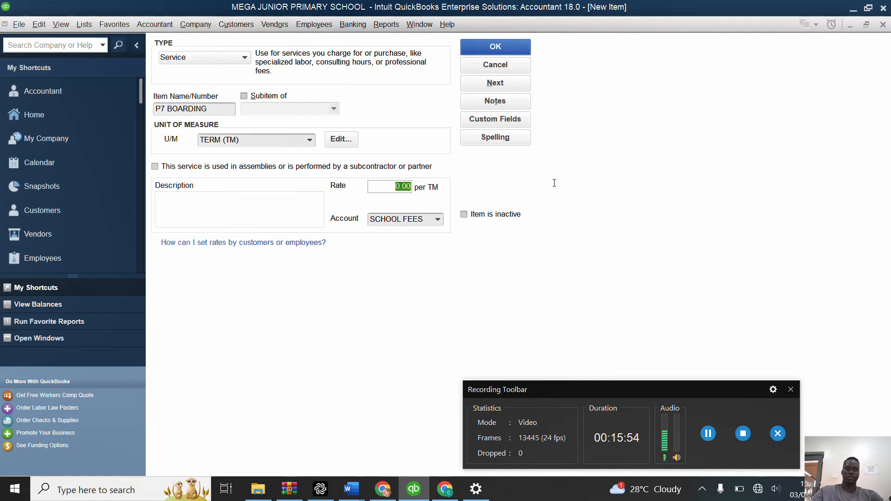
pyautogui.write('500')
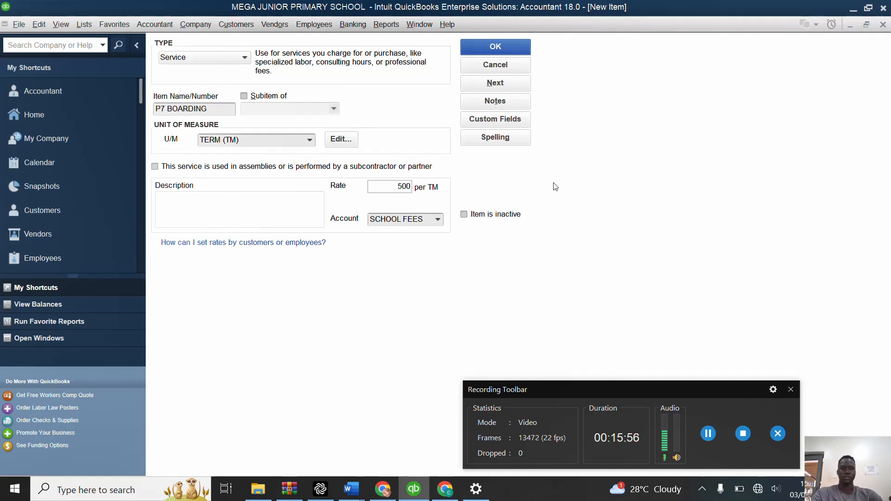
pyautogui.write('000')
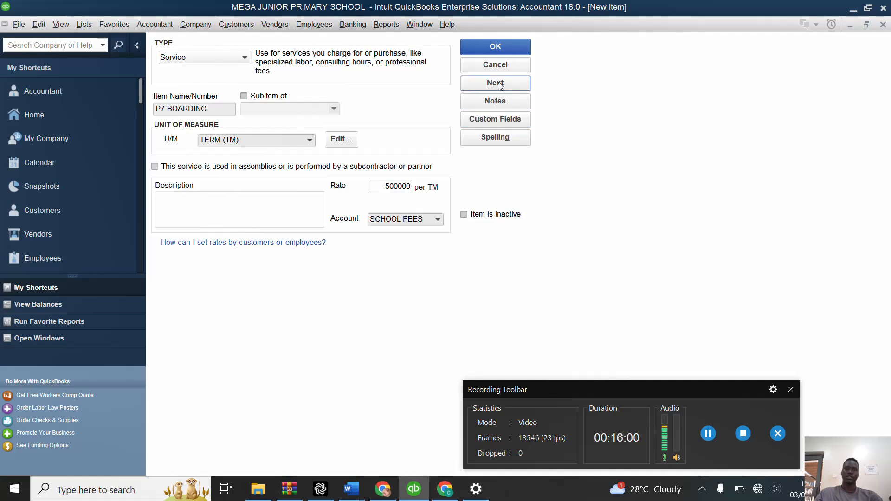
pyautogui.click(506, 45)
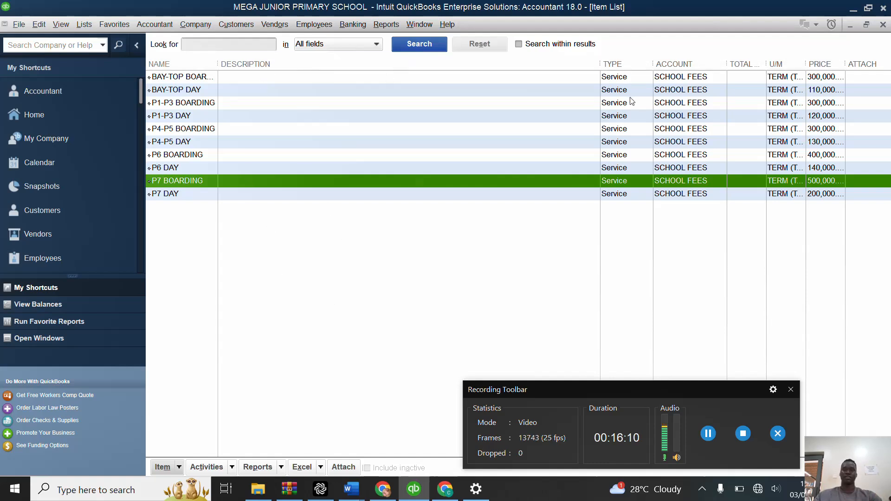
pyautogui.click(709, 434)
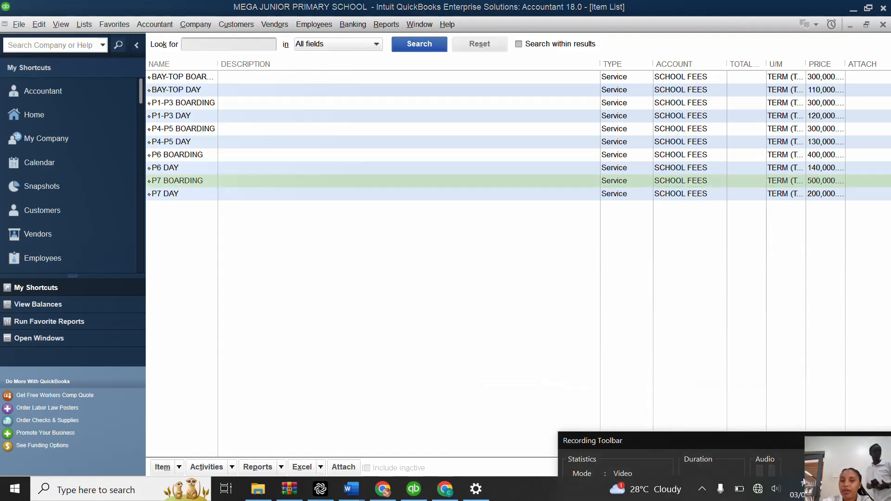
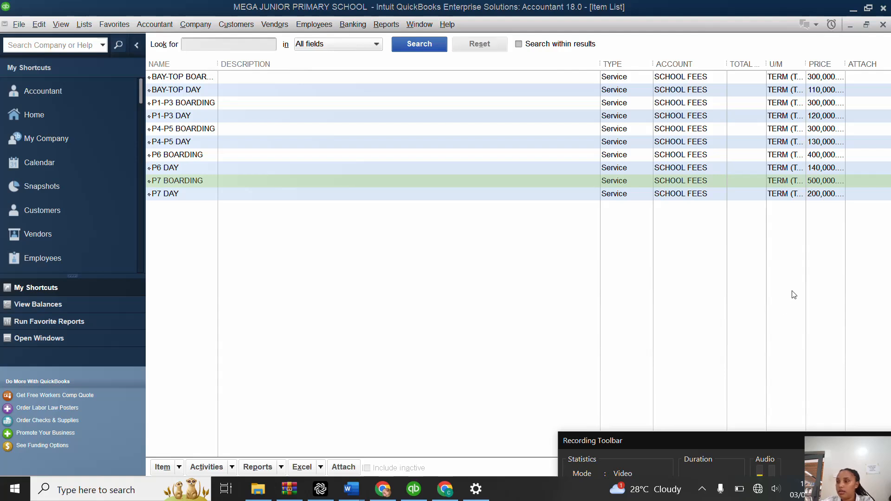
# Step: Close the item list, open the Customer Center and start a new customer record with the first pupil's full name
pyautogui.click(883, 25)
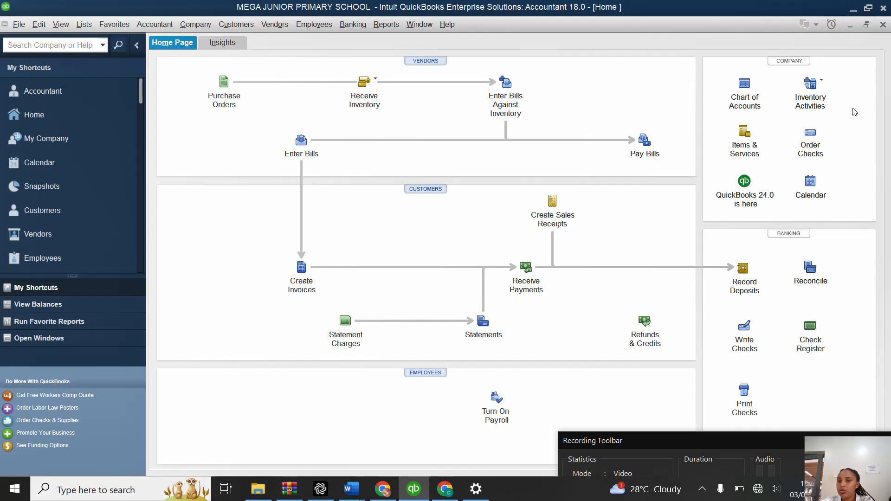
pyautogui.click(422, 190)
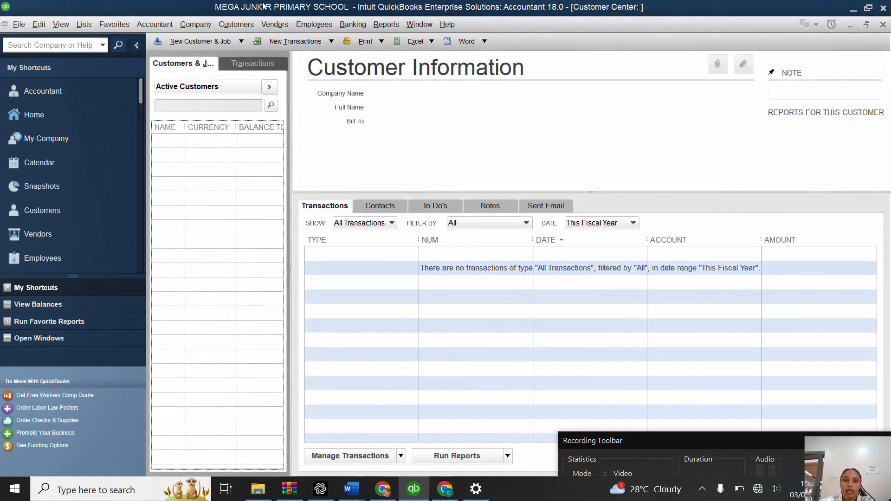
pyautogui.click(242, 42)
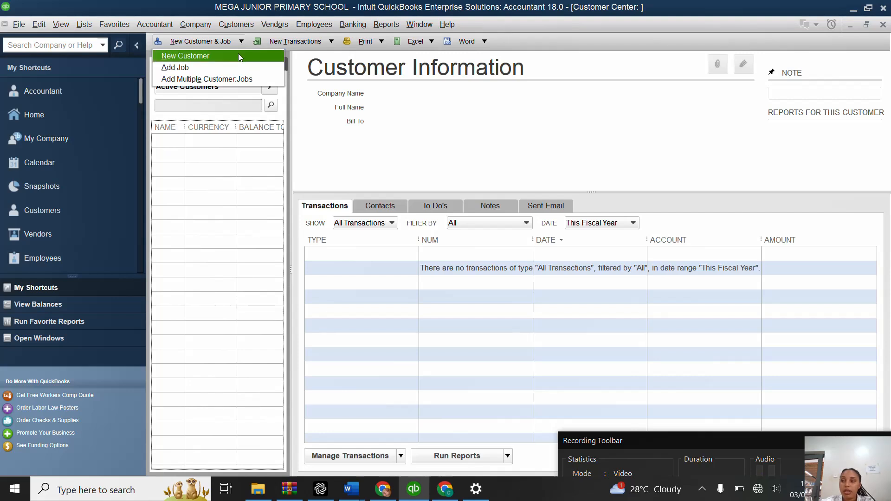
pyautogui.click(238, 55)
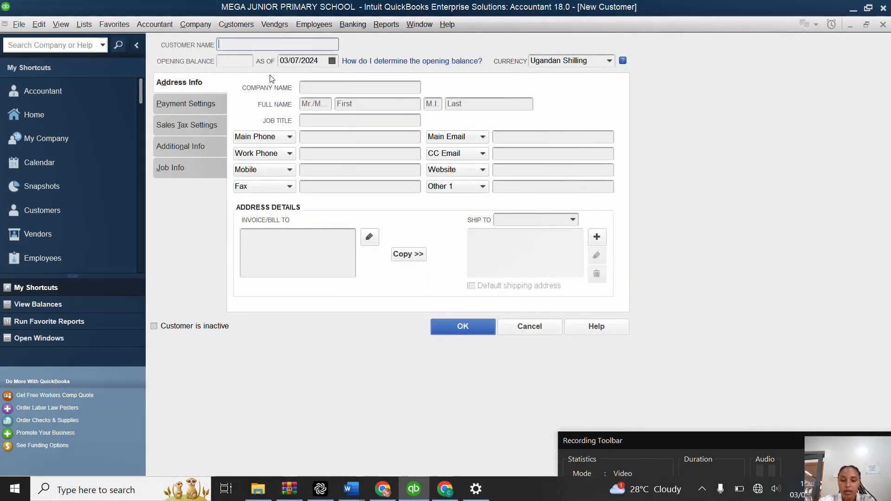
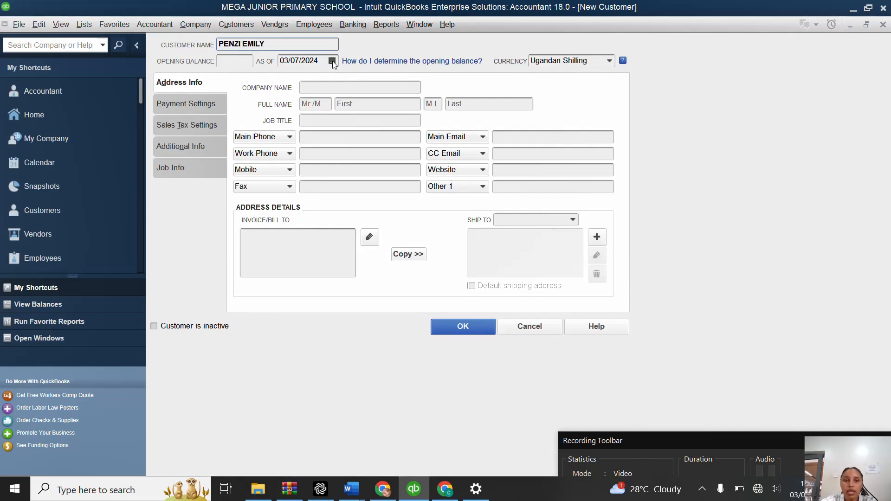
# Step: Set the first pupil's opening balance date to 01/01/2024 and save the customer record
pyautogui.click(331, 62)
pyautogui.click(291, 79)
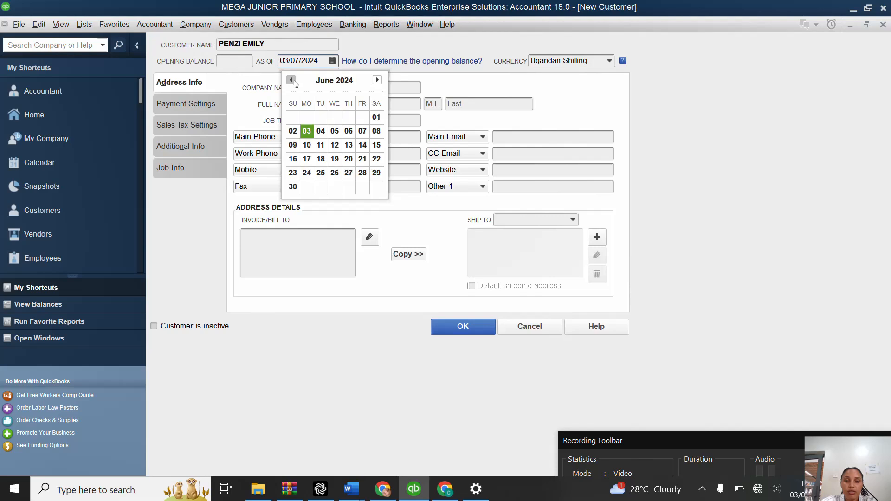
pyautogui.click(291, 80)
pyautogui.click(291, 80)
pyautogui.click(292, 81)
pyautogui.click(292, 80)
pyautogui.click(292, 80)
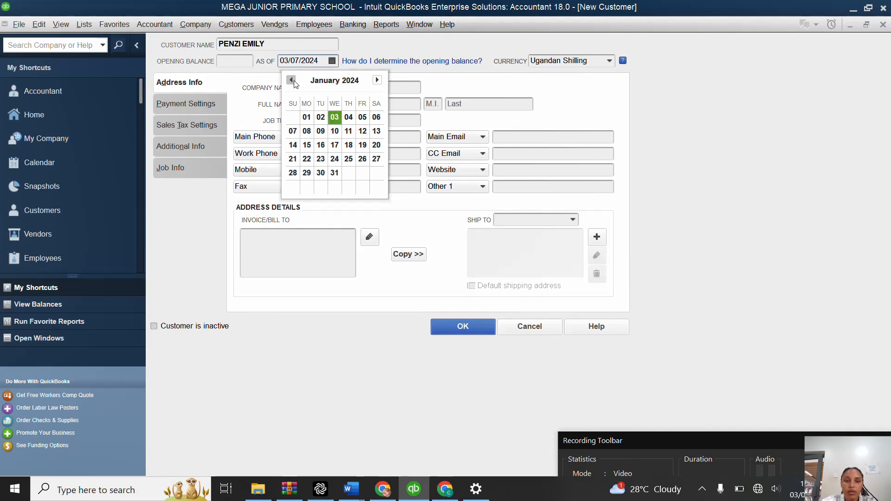
pyautogui.click(306, 118)
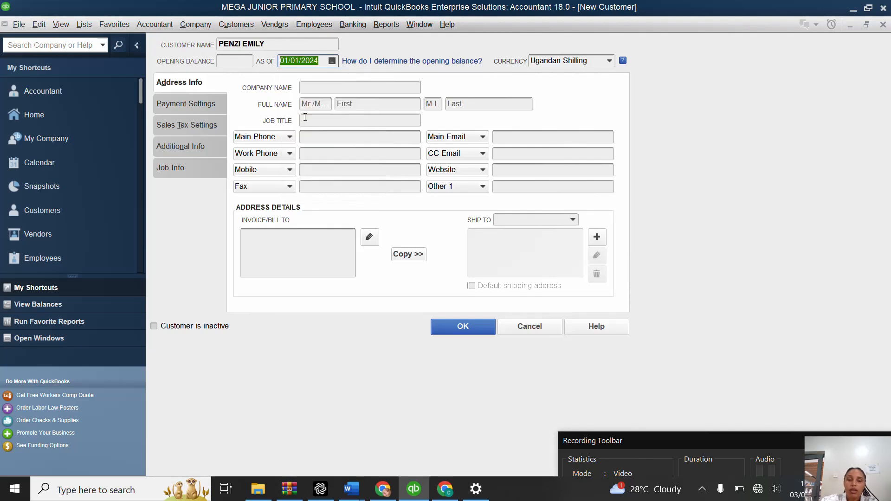
pyautogui.click(467, 320)
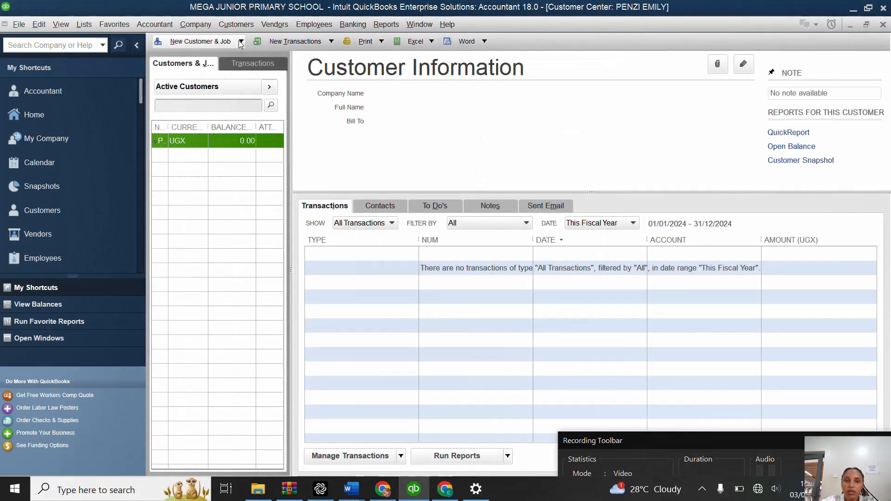
# Step: Create a second customer record and enter the pupil's full name as the customer name
pyautogui.click(241, 42)
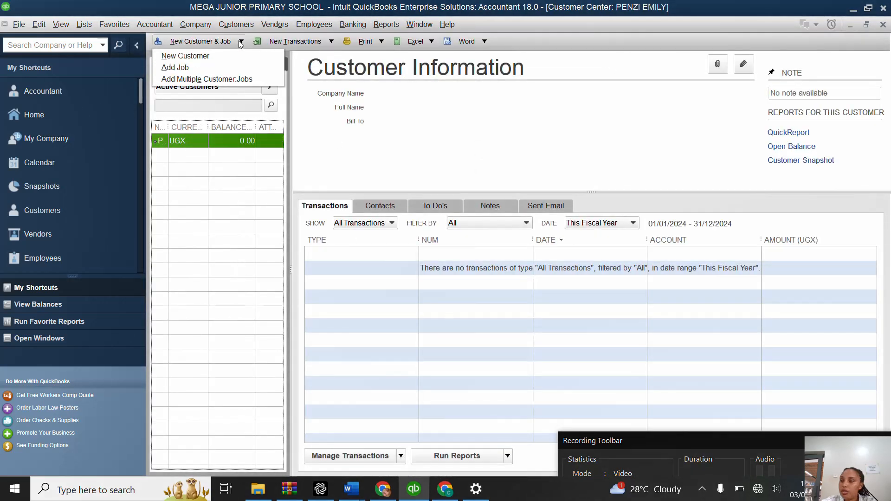
pyautogui.click(216, 56)
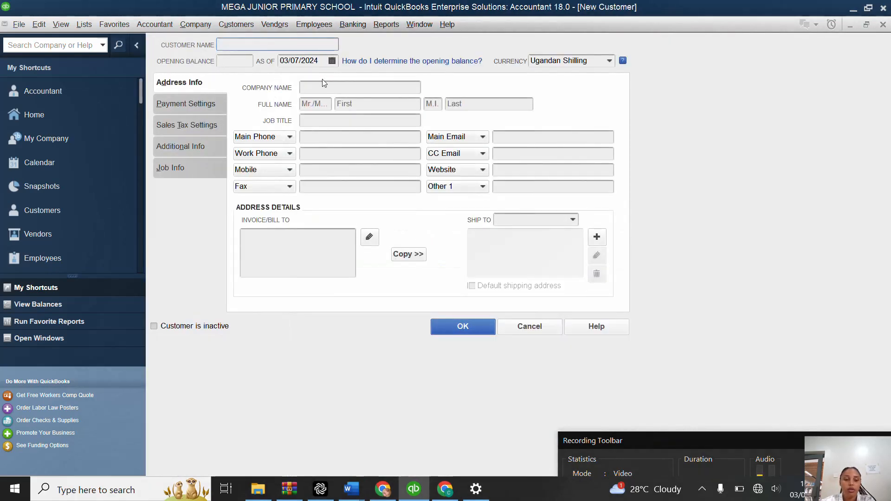
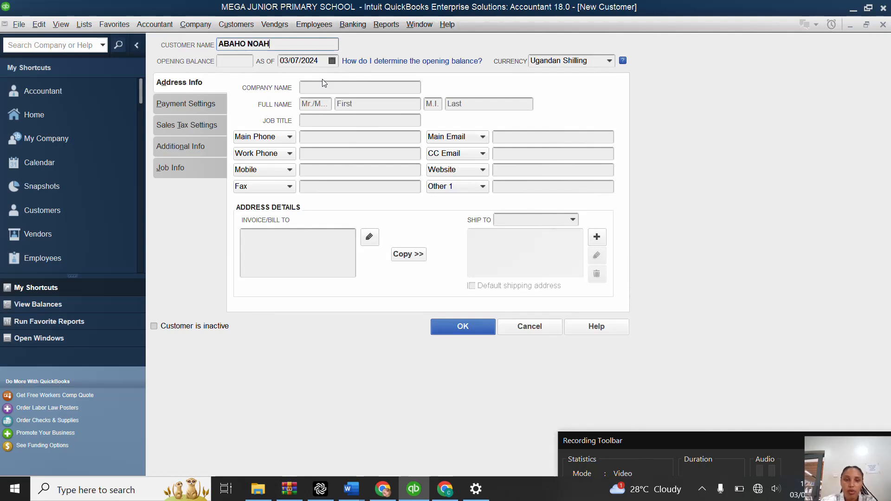
# Step: Date the second pupil's opening balance 01/01/2024 and save the customer record
pyautogui.click(333, 61)
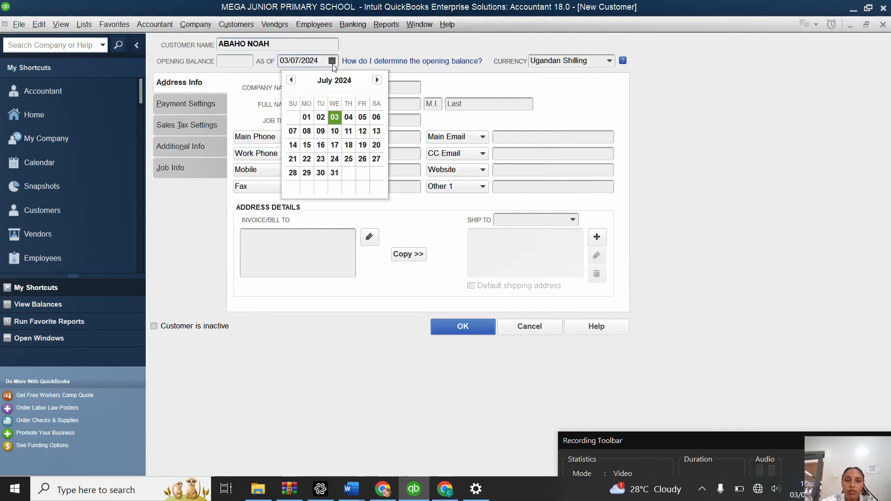
pyautogui.click(292, 80)
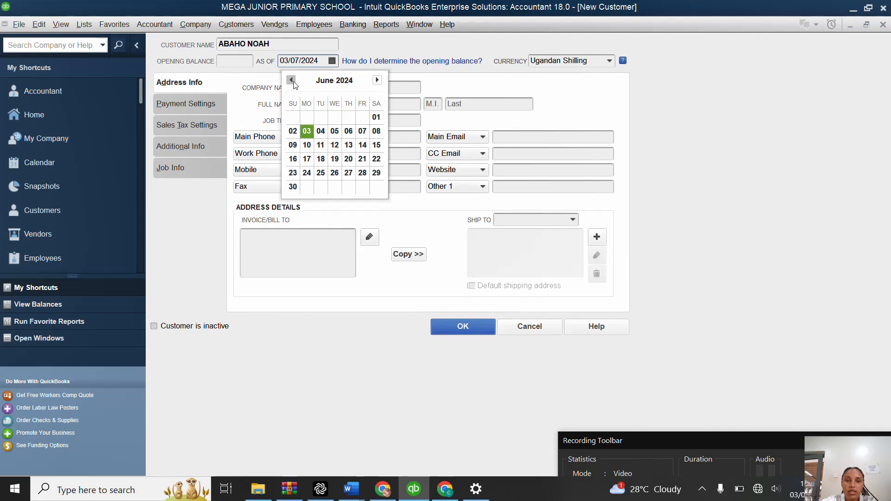
pyautogui.click(291, 80)
pyautogui.click(291, 80)
pyautogui.click(292, 81)
pyautogui.click(292, 81)
pyautogui.click(291, 80)
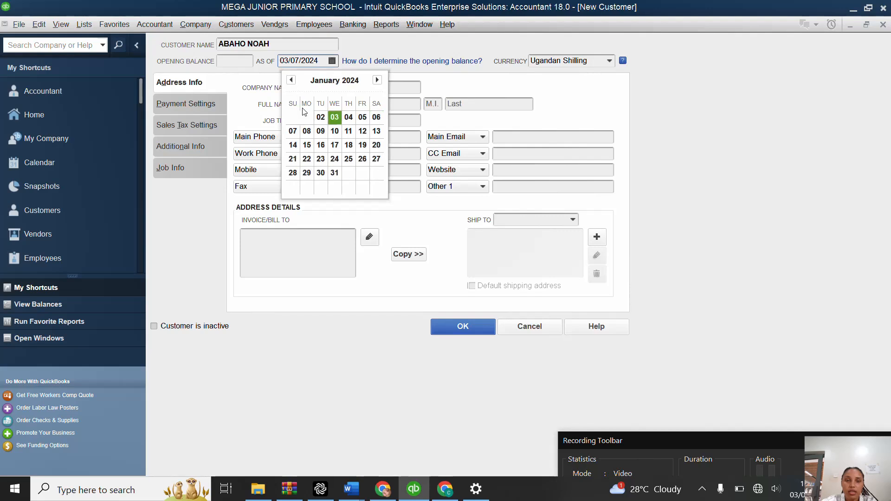
pyautogui.click(306, 117)
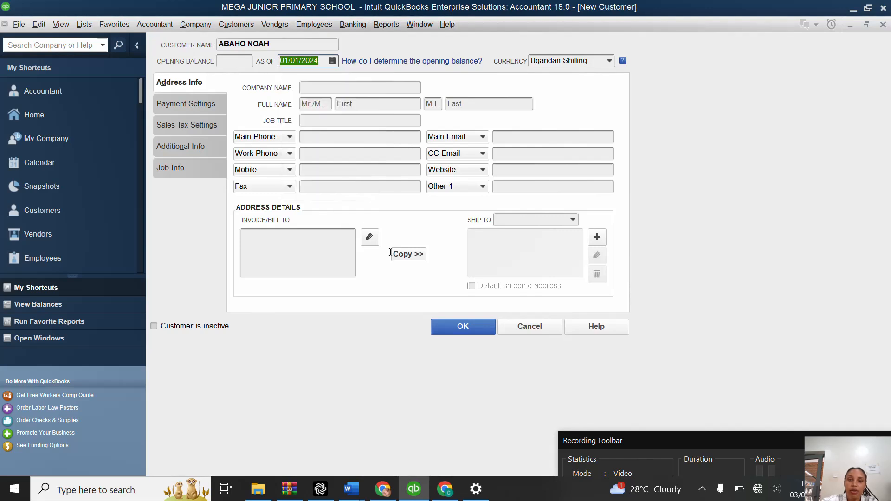
pyautogui.click(465, 327)
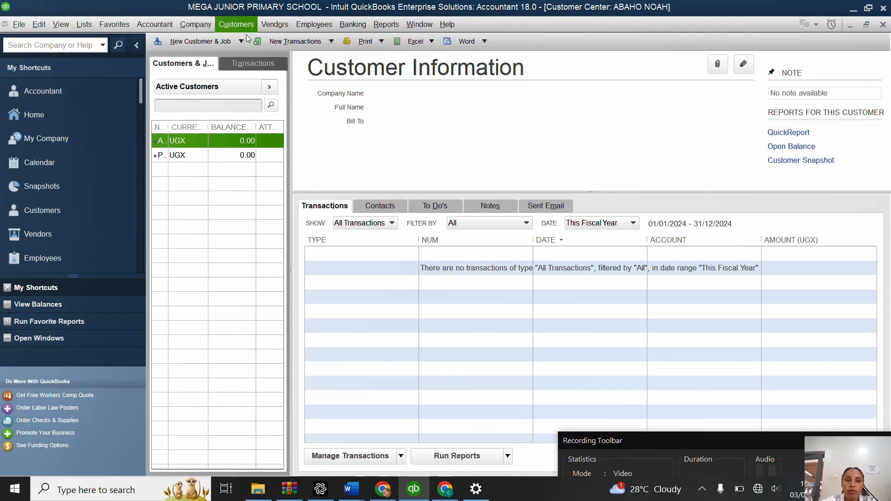
# Step: Create a third customer record and enter the pupil's full name as the customer name
pyautogui.click(241, 41)
pyautogui.click(234, 60)
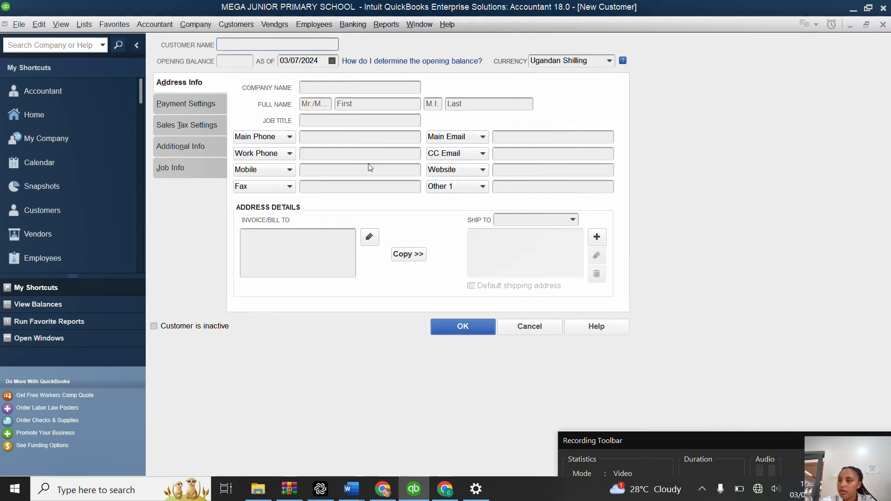
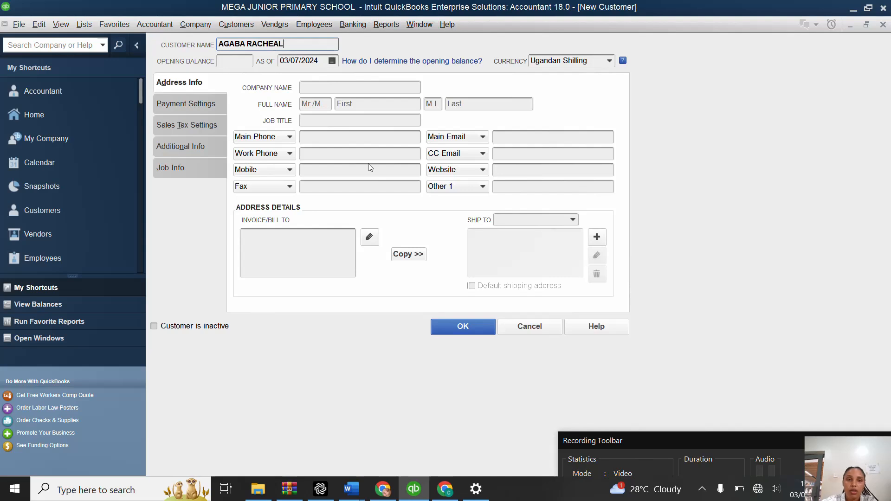
# Step: Set the third pupil's opening balance date to 01/01/2024 and save the customer record
pyautogui.click(332, 60)
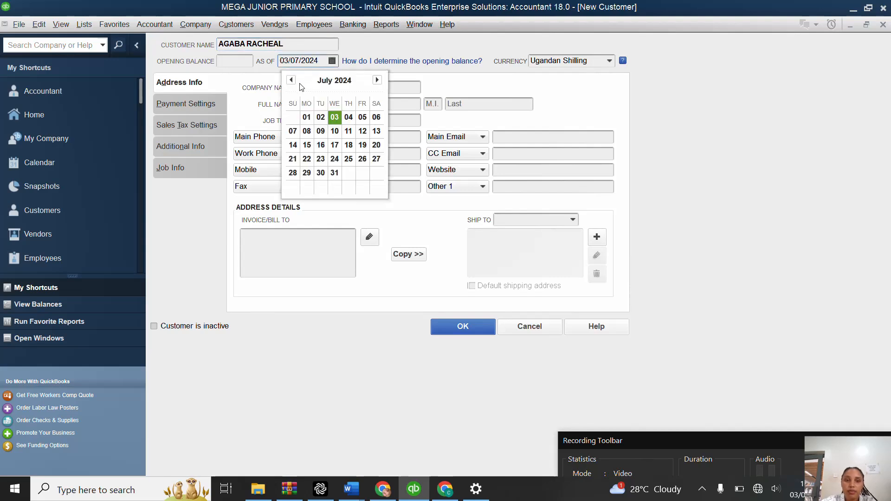
pyautogui.click(291, 81)
pyautogui.click(292, 81)
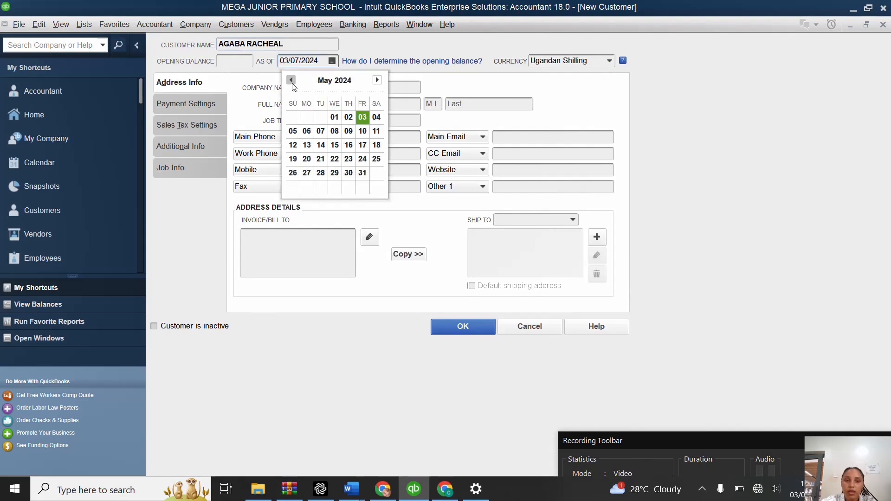
pyautogui.click(292, 81)
pyautogui.click(292, 81)
pyautogui.click(292, 82)
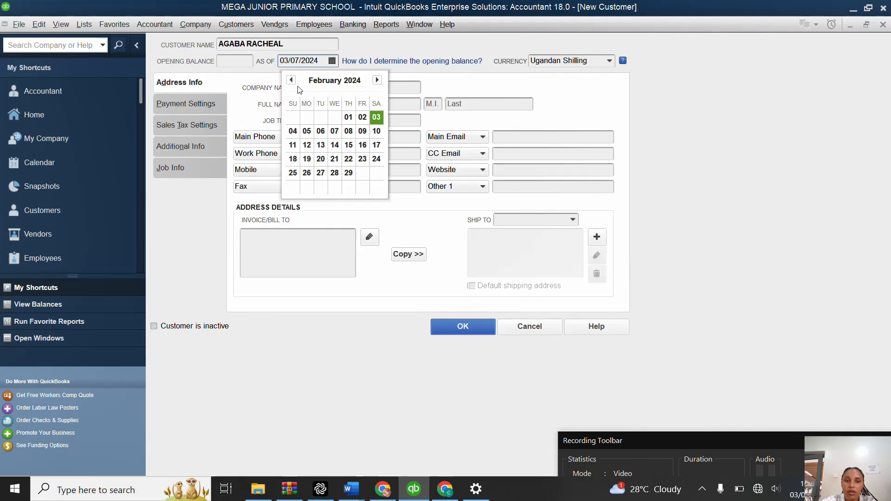
pyautogui.click(292, 80)
pyautogui.click(307, 117)
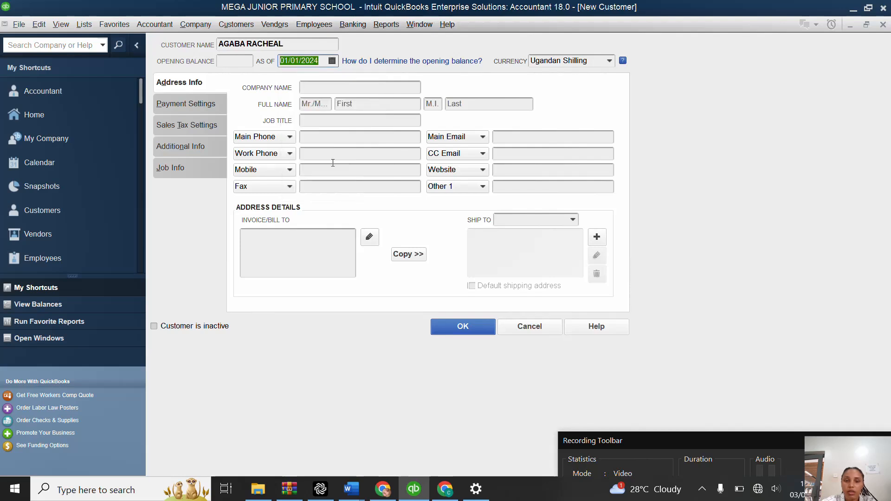
pyautogui.click(484, 328)
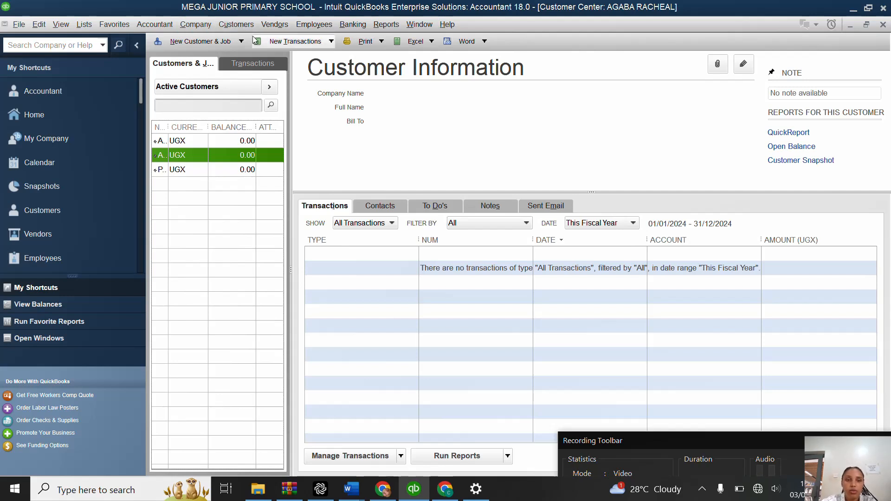
# Step: Create a fourth customer record and enter the pupil's full name as the customer name
pyautogui.click(199, 41)
pyautogui.click(231, 55)
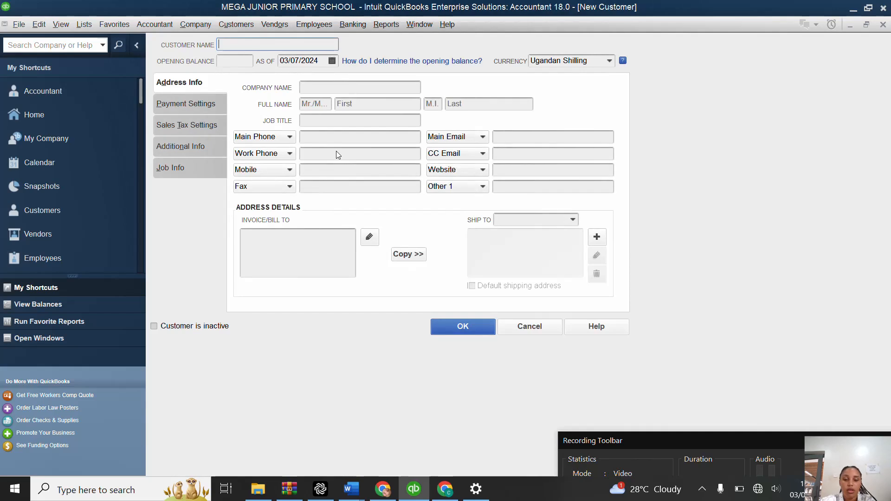
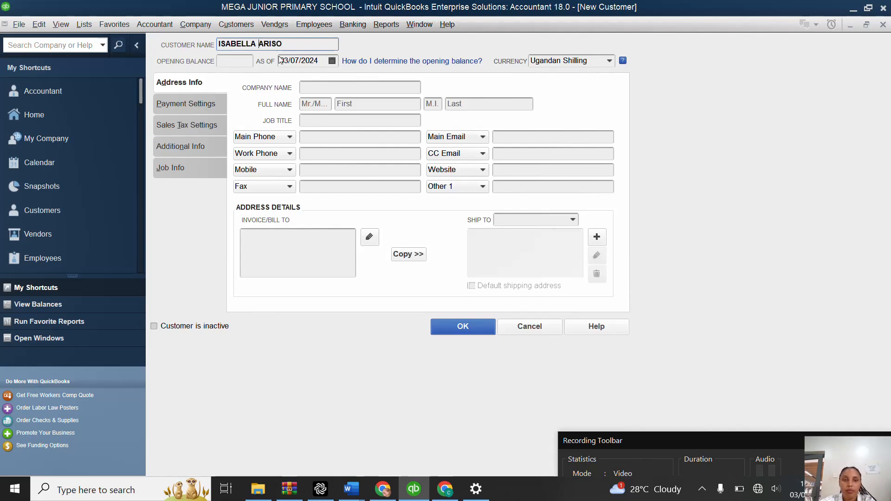
# Step: Date the fourth pupil's opening balance 01/01/2024 and save the customer record
pyautogui.click(332, 64)
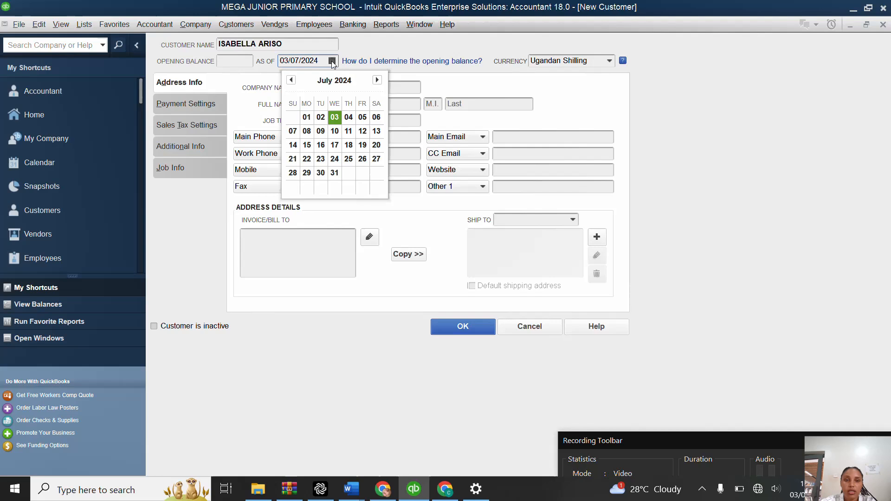
pyautogui.click(291, 80)
pyautogui.click(291, 80)
pyautogui.click(291, 80)
pyautogui.click(291, 81)
pyautogui.click(291, 80)
pyautogui.click(291, 80)
pyautogui.click(307, 117)
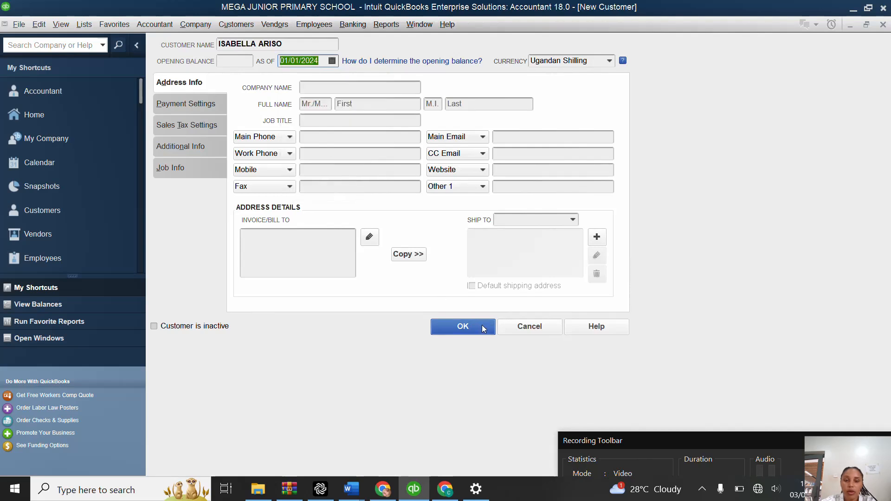
pyautogui.click(483, 329)
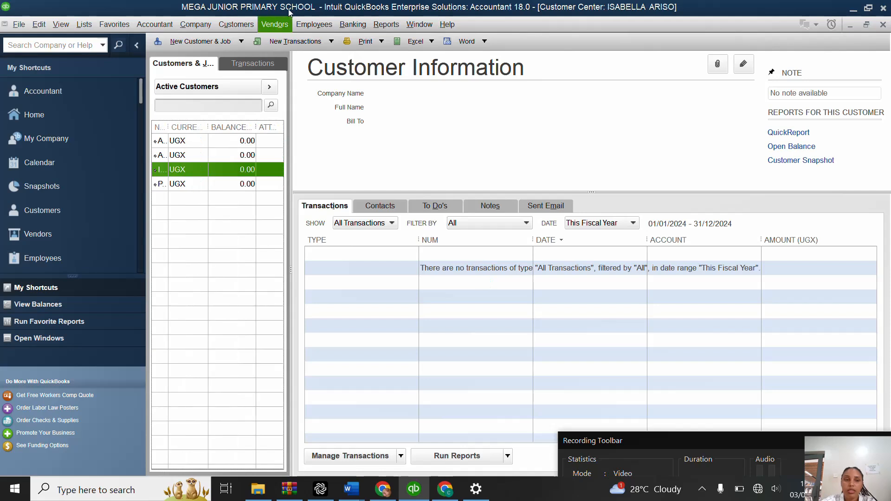
# Step: Create a fifth customer record and enter the pupil's full name as the customer name
pyautogui.click(241, 41)
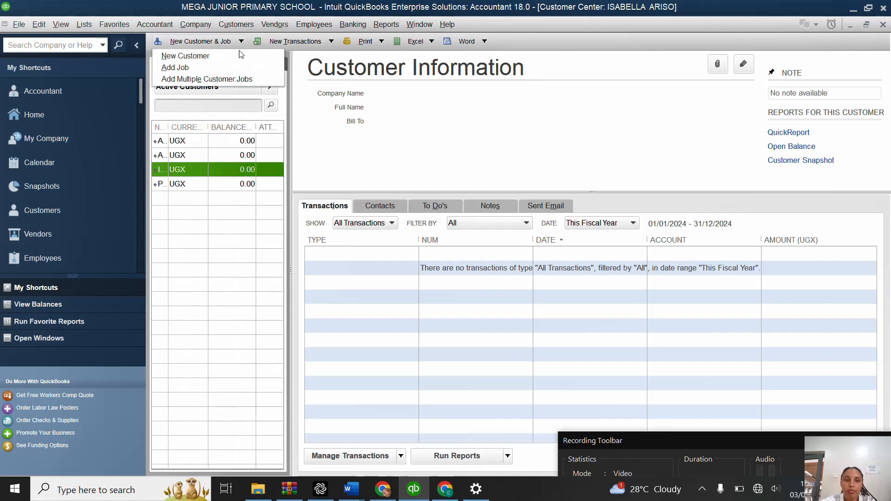
pyautogui.click(239, 55)
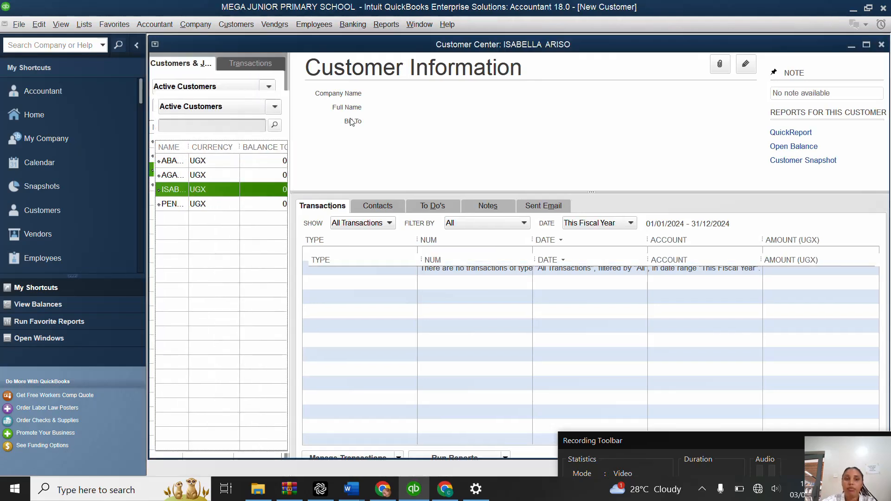
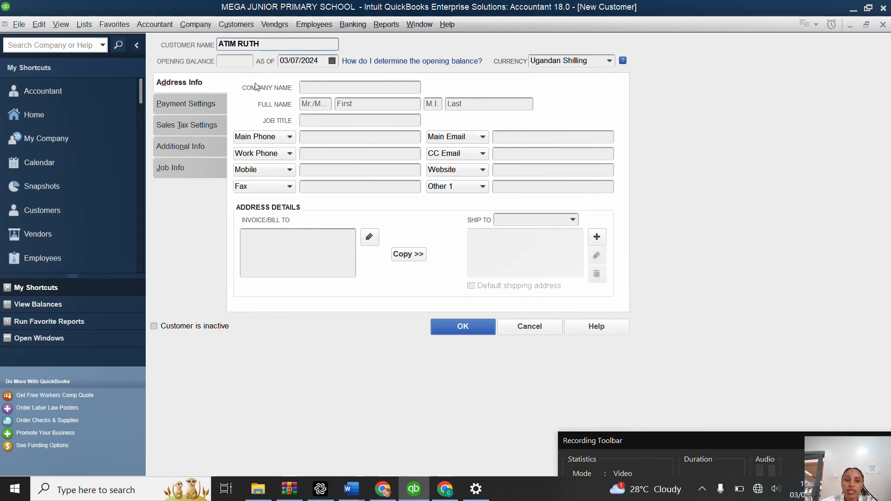
# Step: Set the fifth pupil's opening balance to 30,000 Ugandan shillings
pyautogui.click(244, 62)
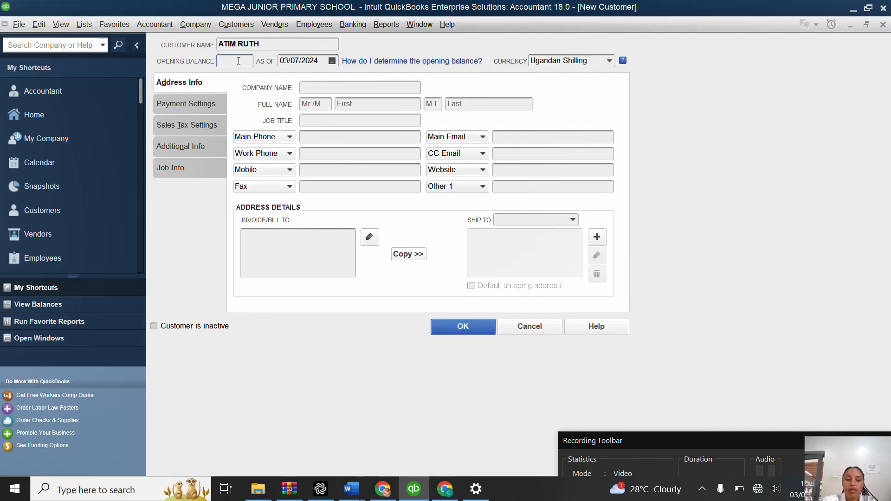
pyautogui.write('0,00')
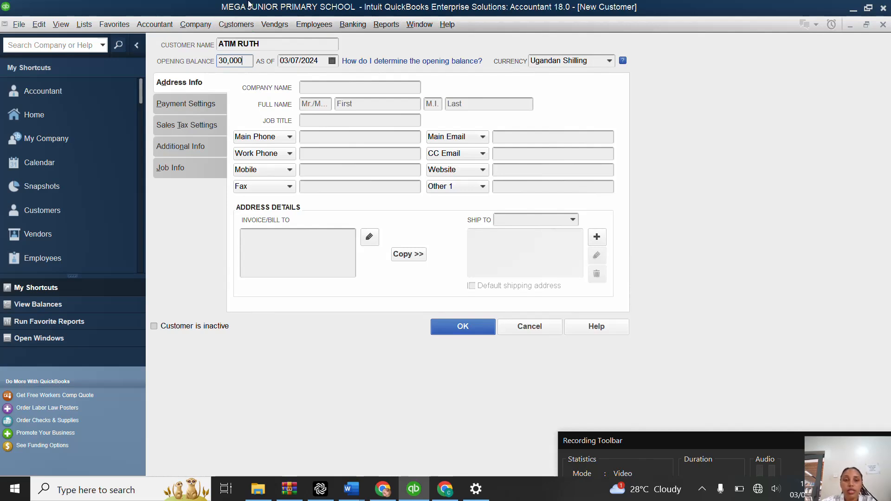
pyautogui.write('0')
# Step: Date the fifth pupil's opening balance 01/01/2024 and save the customer record, accepting the past-dated transaction
pyautogui.click(332, 61)
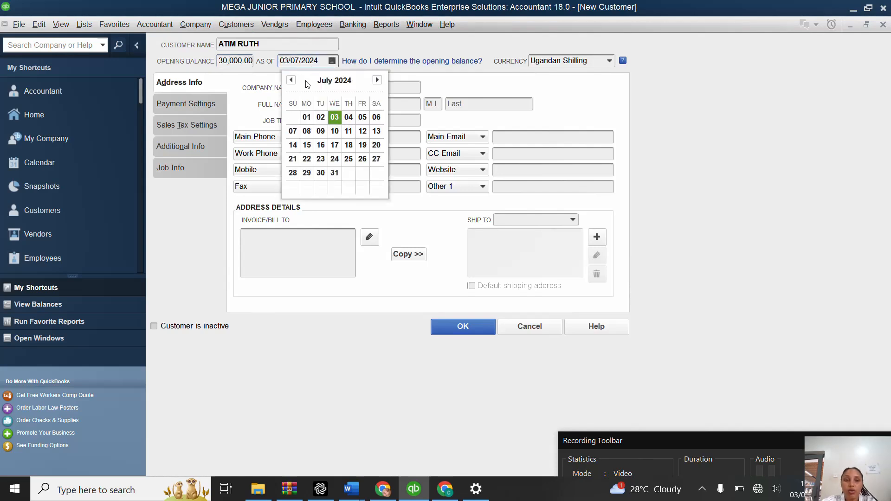
pyautogui.click(292, 81)
pyautogui.click(292, 81)
pyautogui.click(292, 80)
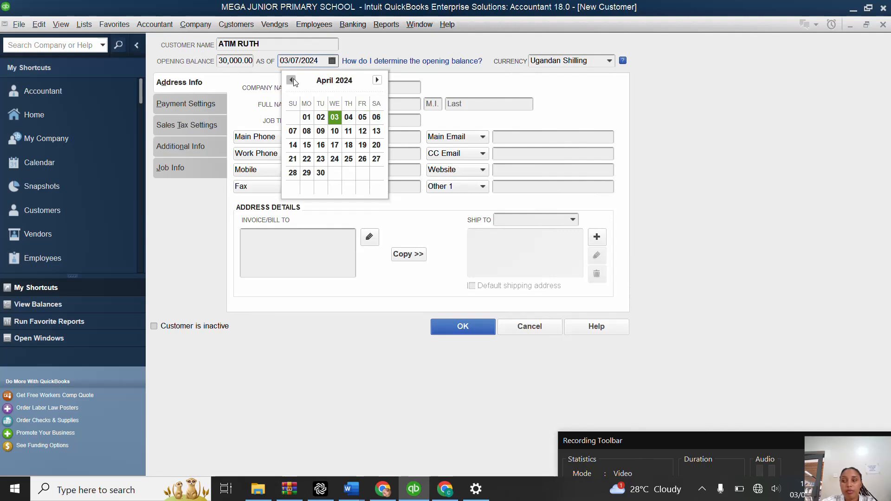
pyautogui.click(292, 80)
pyautogui.click(292, 81)
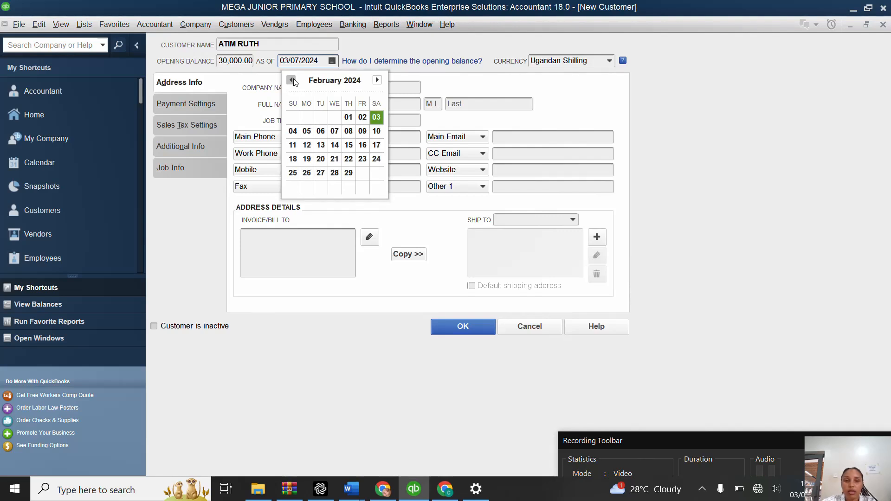
pyautogui.click(292, 81)
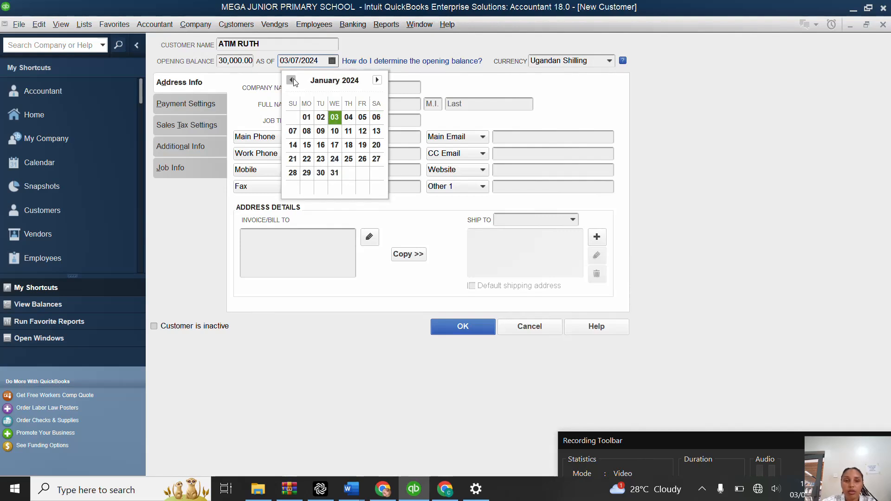
pyautogui.click(307, 117)
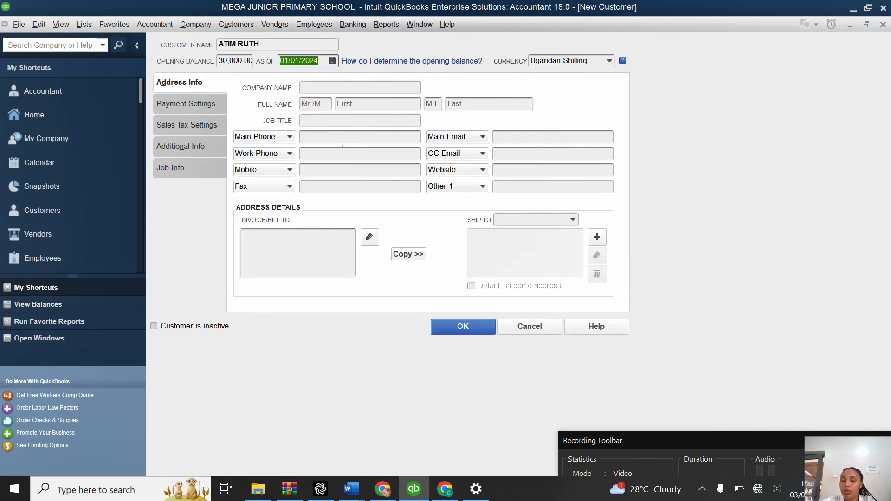
pyautogui.click(488, 326)
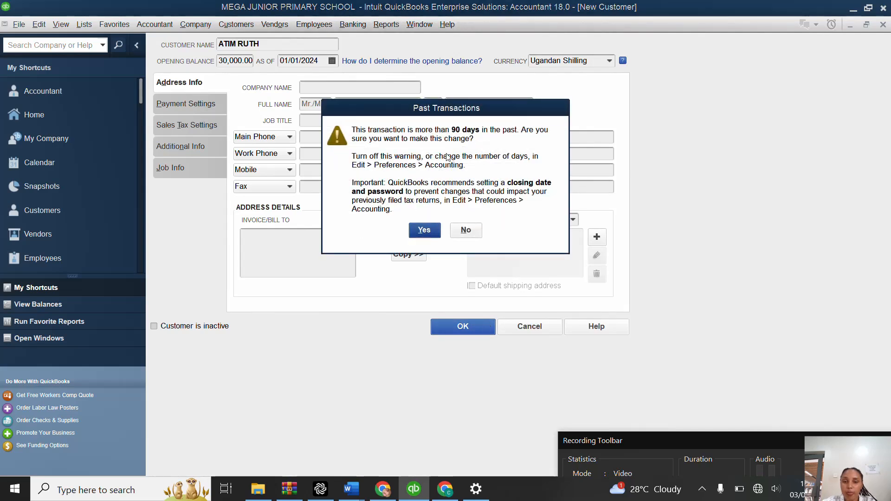
pyautogui.click(429, 231)
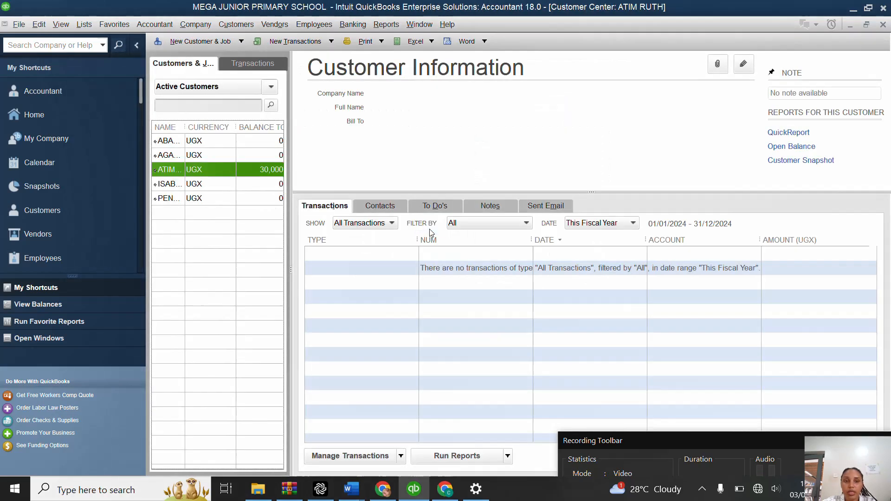
# Step: Create a sixth customer record and enter the pupil's full name as the customer name
pyautogui.click(243, 40)
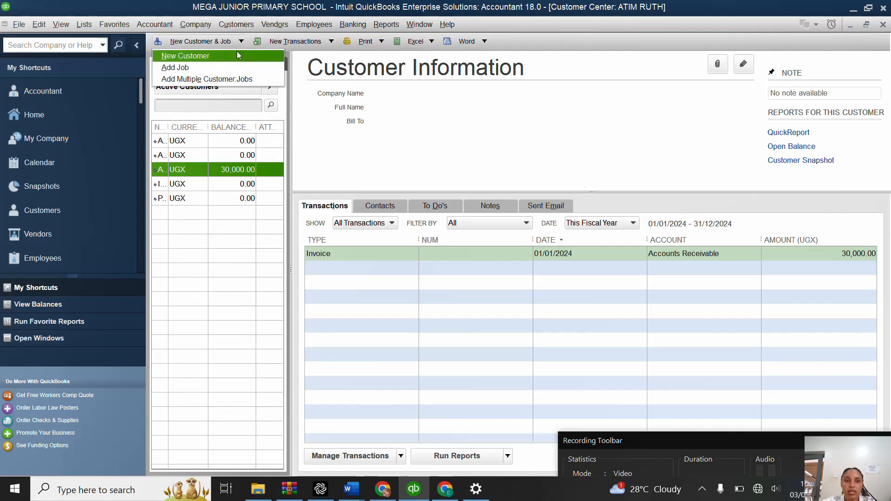
pyautogui.click(237, 54)
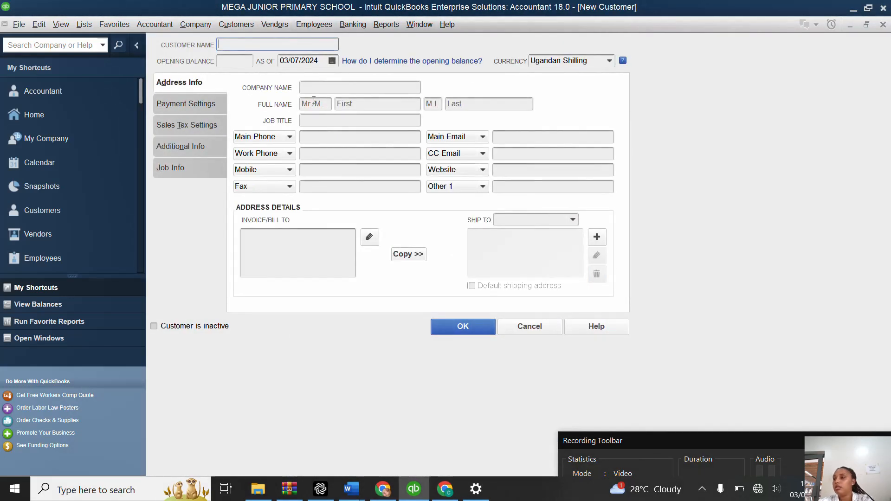
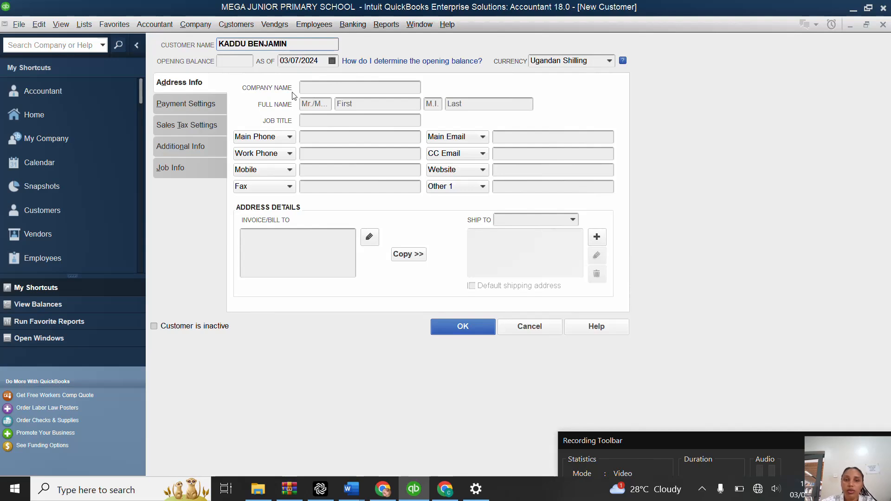
# Step: Set the sixth pupil's opening balance date to 01/01/2024 and save the customer record
pyautogui.click(332, 62)
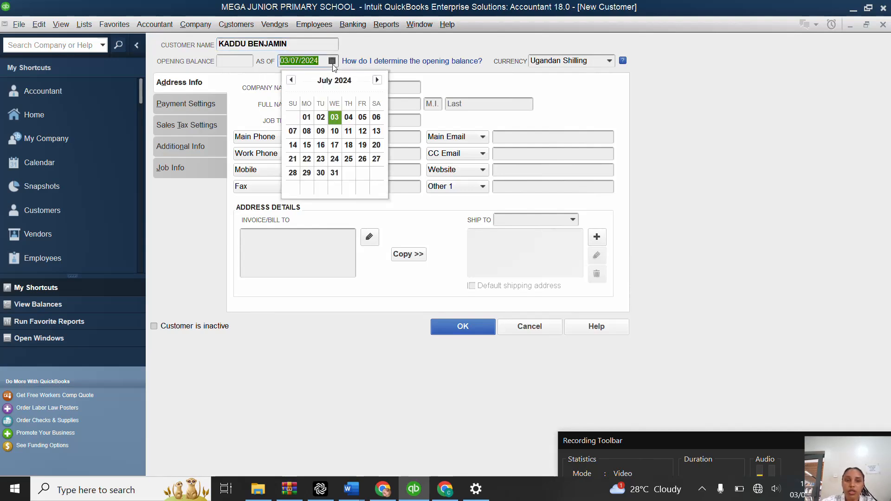
pyautogui.click(291, 80)
pyautogui.click(292, 80)
pyautogui.click(291, 80)
pyautogui.click(291, 80)
pyautogui.click(292, 80)
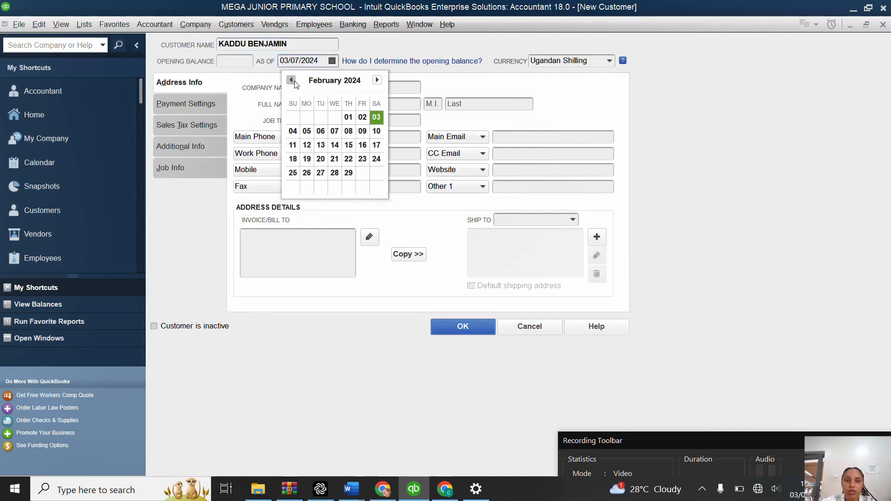
pyautogui.click(292, 80)
pyautogui.click(310, 116)
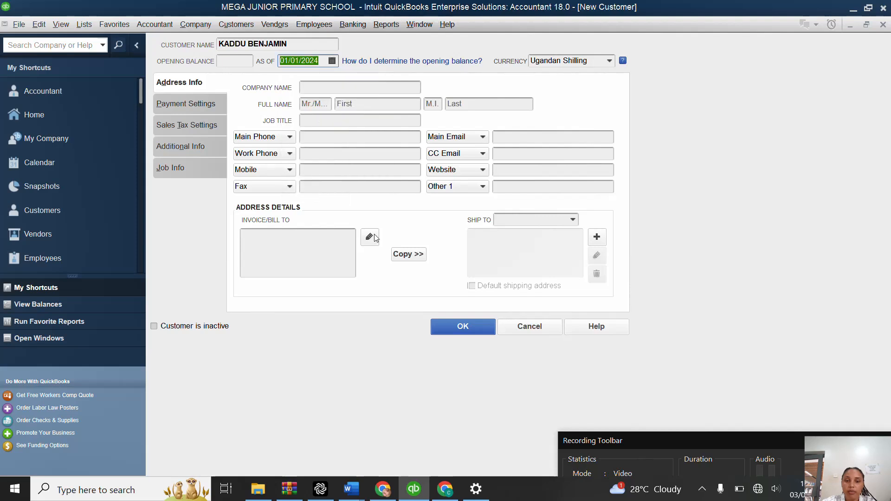
pyautogui.click(463, 327)
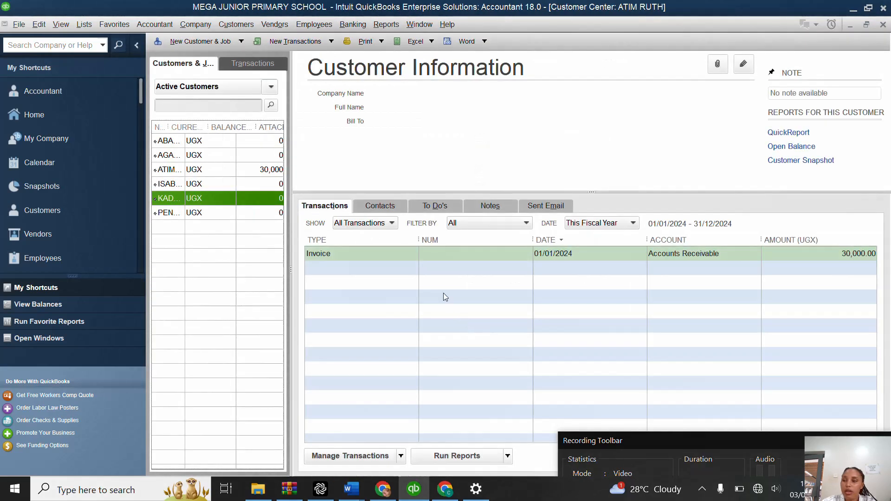
# Step: Create a seventh customer record and enter the pupil's full name as the customer name
pyautogui.click(241, 41)
pyautogui.click(237, 55)
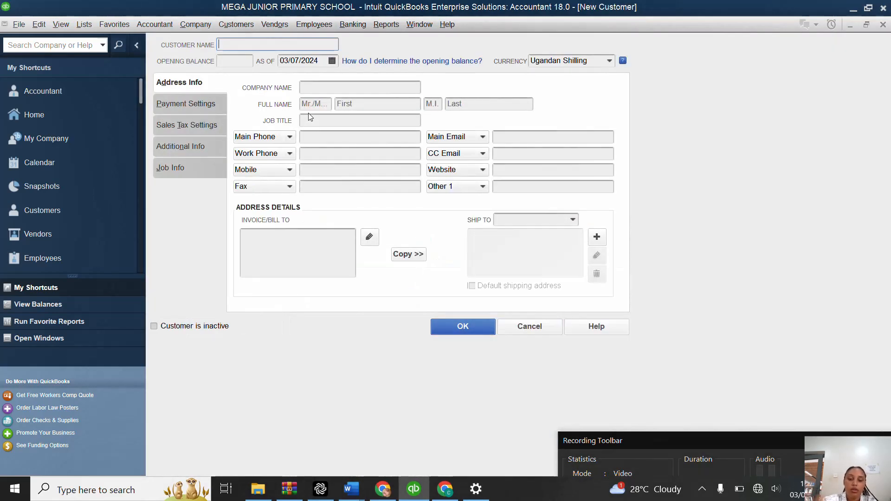
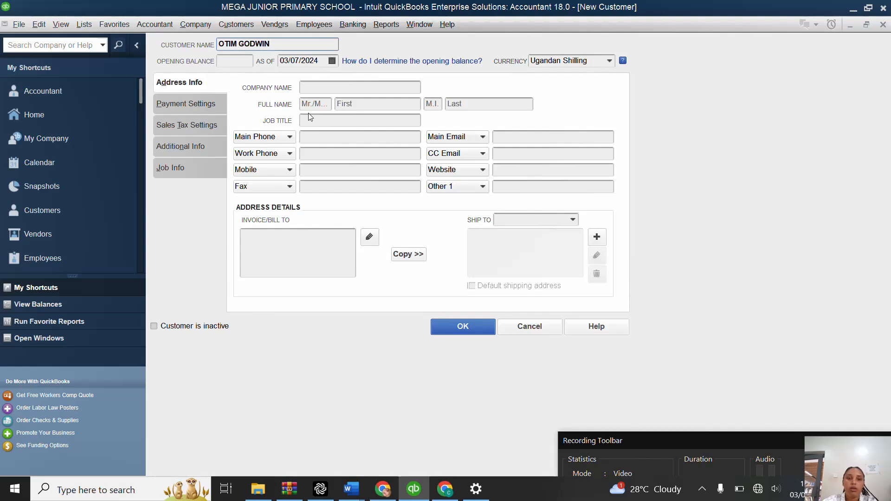
# Step: Set the seventh pupil's opening balance date to 01/01/2024 and save the customer record
pyautogui.click(331, 61)
pyautogui.click(292, 80)
pyautogui.click(292, 80)
pyautogui.click(292, 80)
pyautogui.click(292, 80)
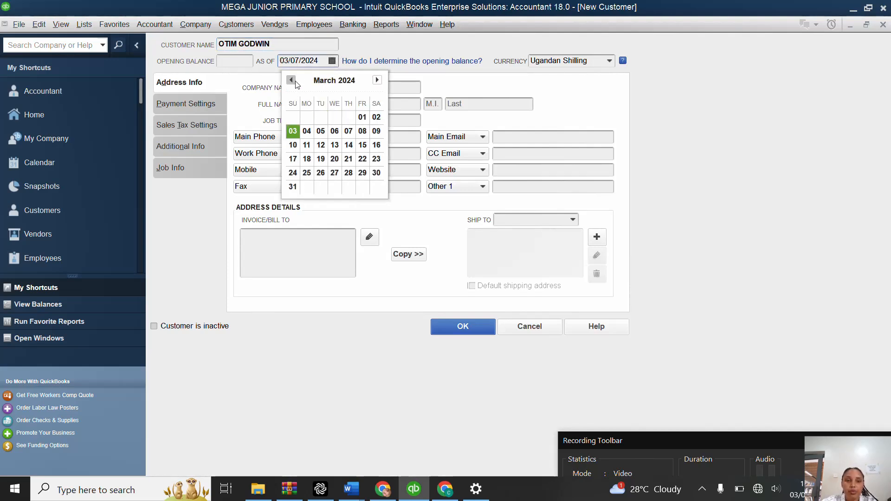
pyautogui.click(292, 80)
pyautogui.click(292, 81)
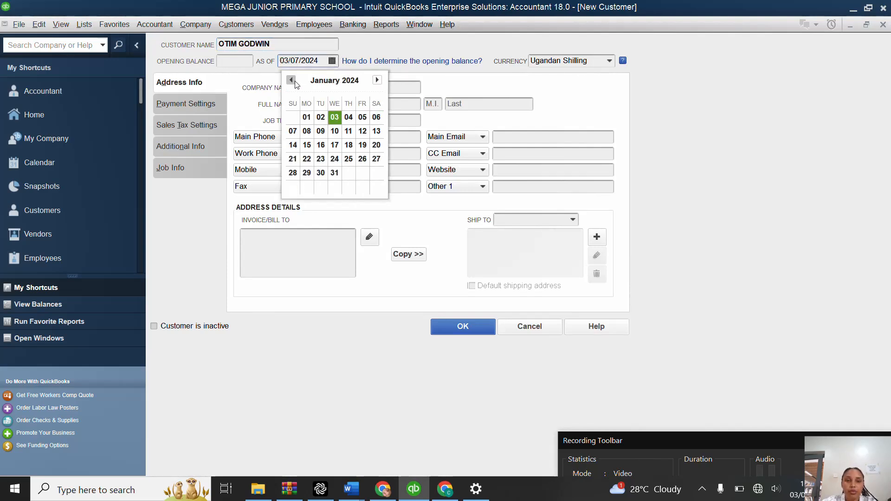
pyautogui.click(311, 117)
pyautogui.click(481, 333)
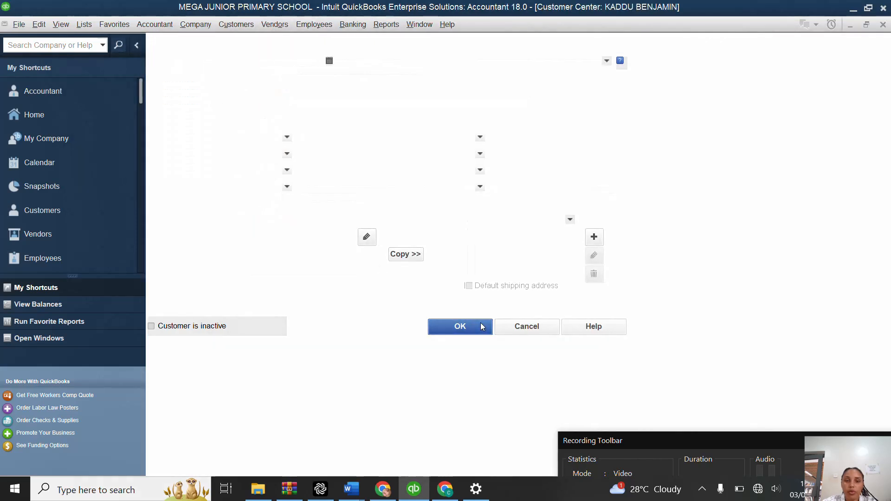
# Step: Create an eighth customer record and enter the pupil's full name as the customer name
pyautogui.click(241, 41)
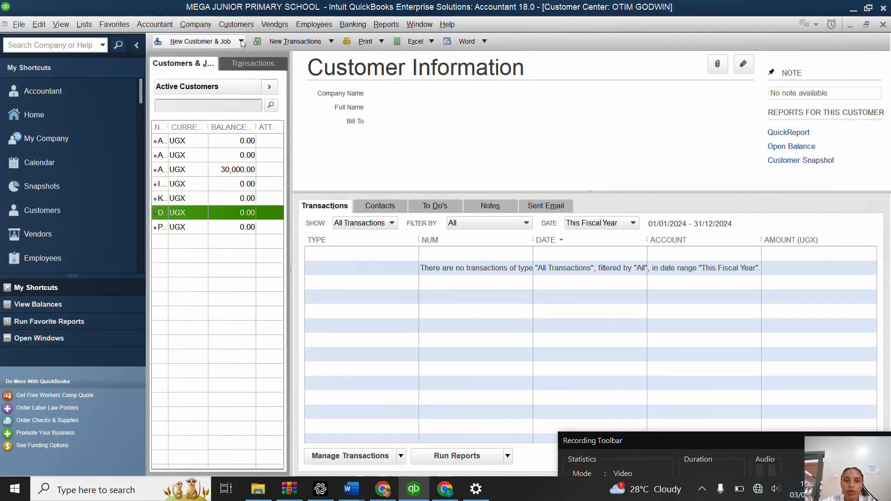
pyautogui.click(234, 53)
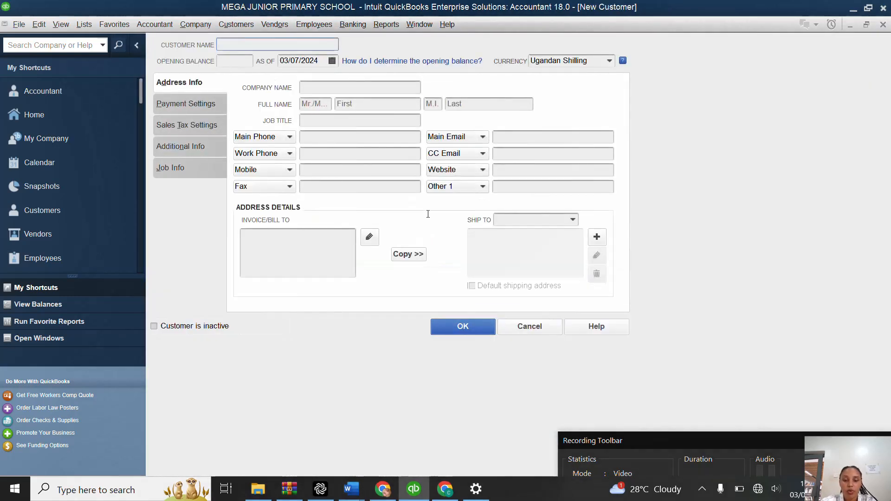
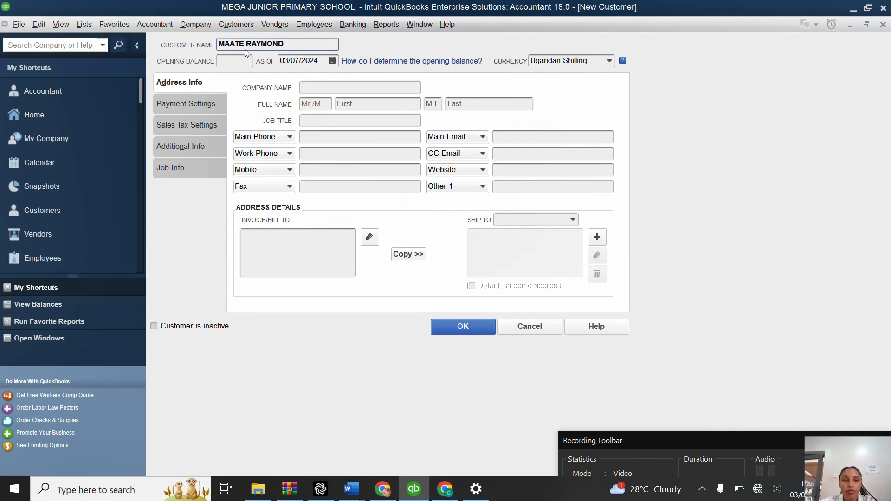
# Step: Set the eighth pupil's opening balance to 50,000 as of 01/01/2024 and save the customer record
pyautogui.click(230, 64)
pyautogui.write('50,000')
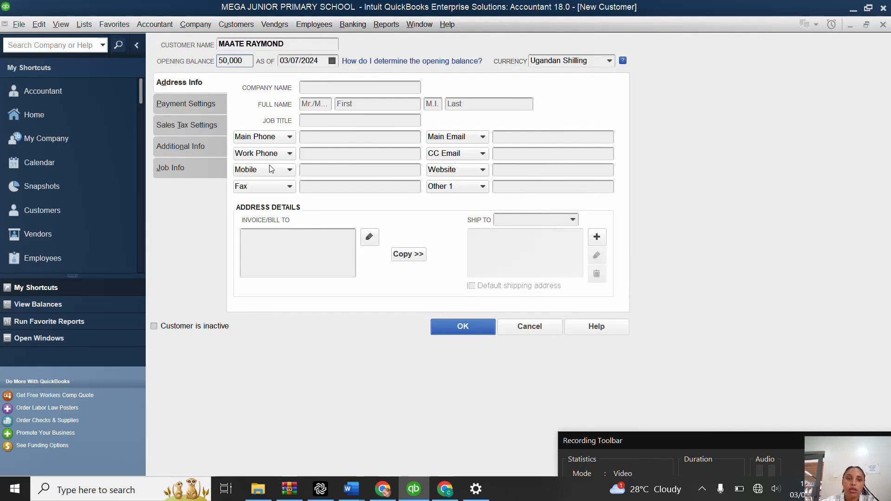
pyautogui.click(333, 61)
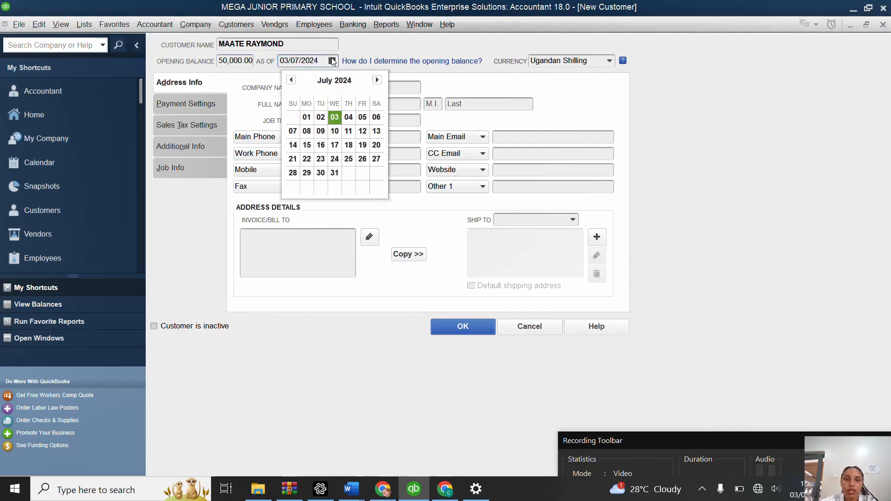
pyautogui.click(292, 80)
pyautogui.click(292, 81)
pyautogui.click(292, 80)
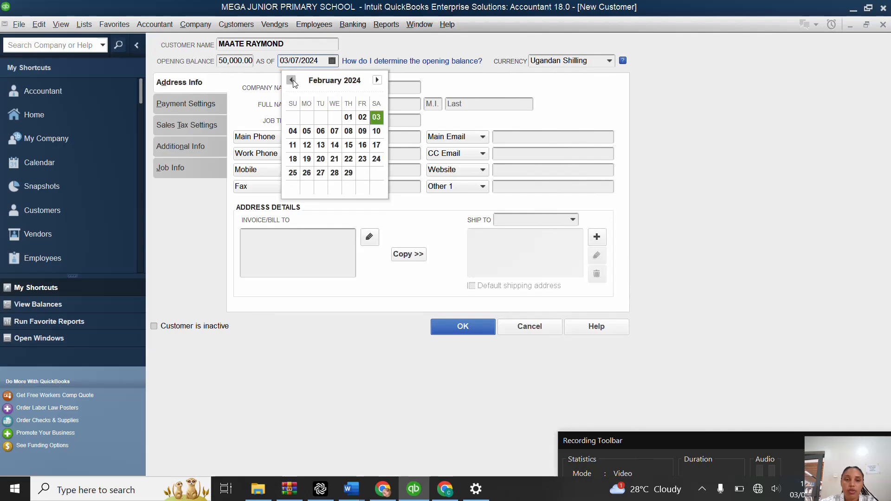
pyautogui.click(291, 80)
pyautogui.click(307, 117)
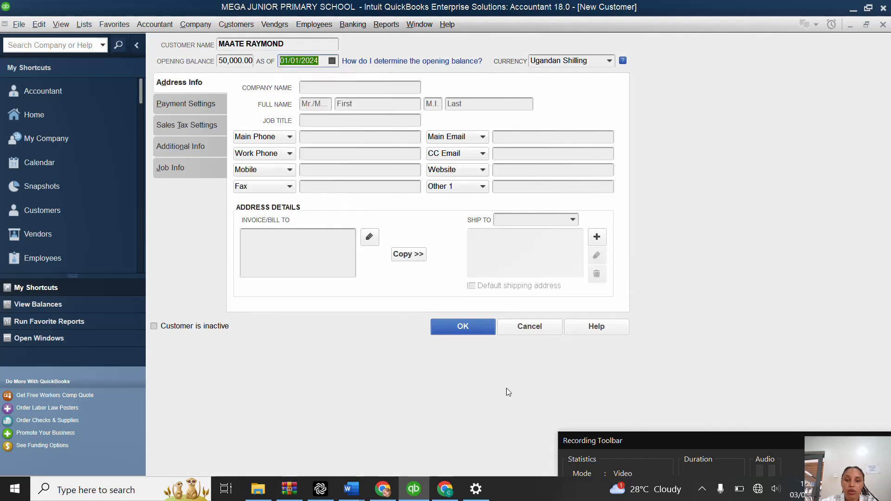
pyautogui.click(472, 326)
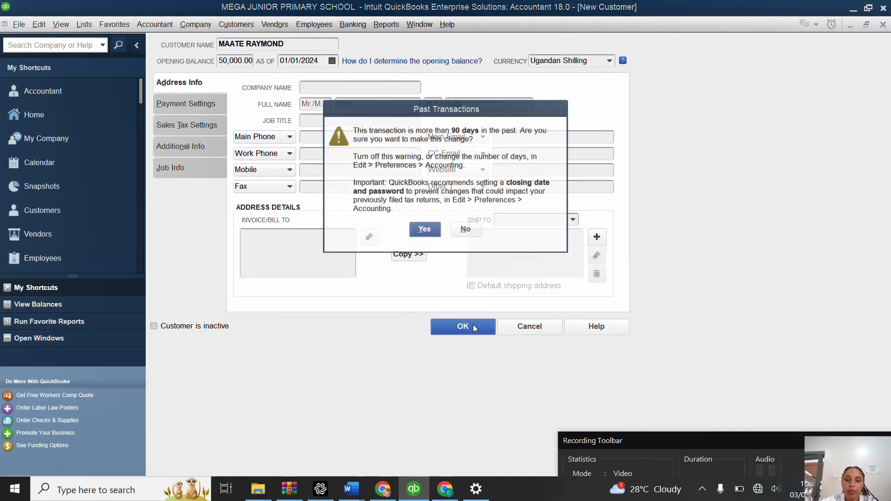
pyautogui.click(430, 228)
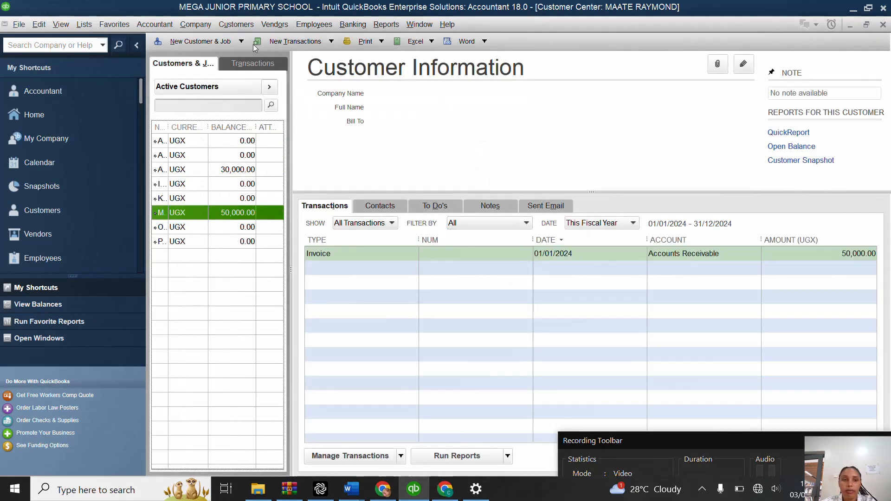
# Step: Create a ninth customer record and enter the pupil's full name as the customer name
pyautogui.click(222, 42)
pyautogui.click(232, 55)
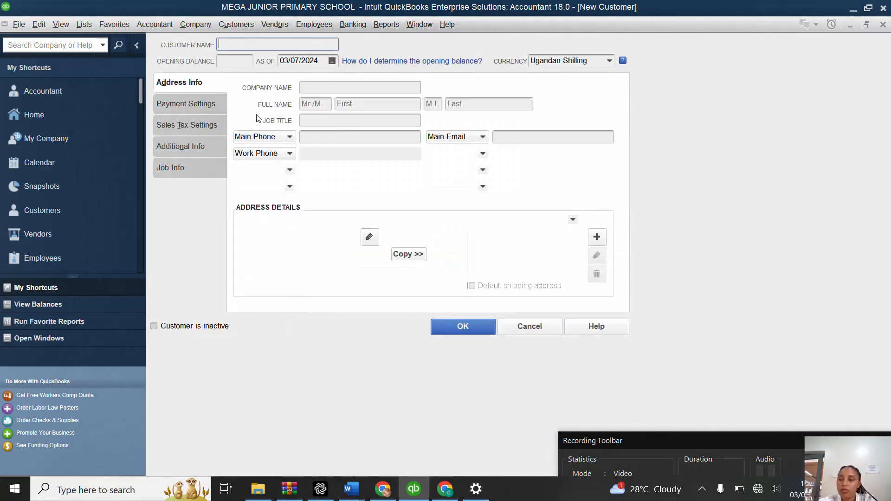
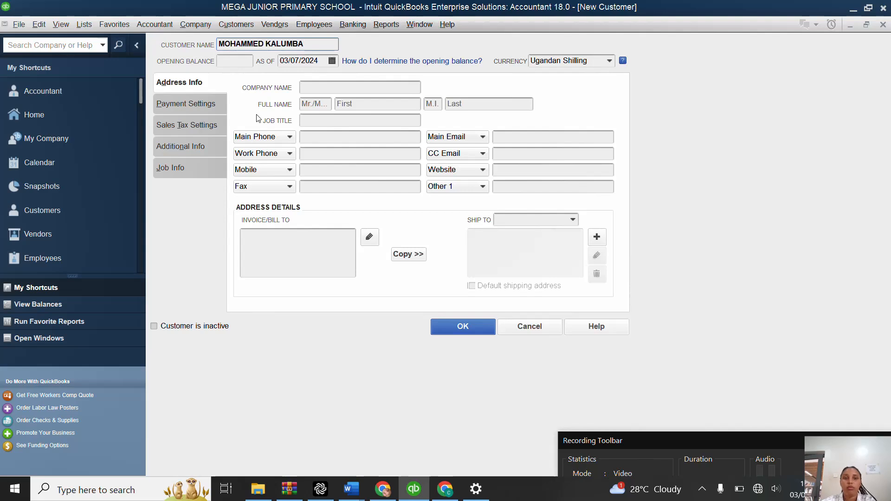
# Step: Set the ninth pupil's opening balance date to 01/01/2024 and save the customer record
pyautogui.click(332, 61)
pyautogui.click(293, 82)
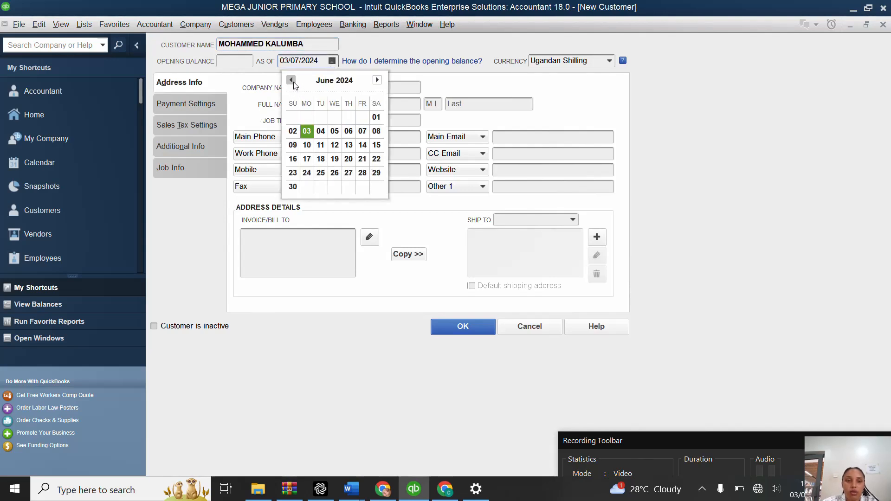
pyautogui.click(292, 82)
pyautogui.click(293, 82)
pyautogui.click(292, 82)
pyautogui.click(292, 81)
pyautogui.click(291, 81)
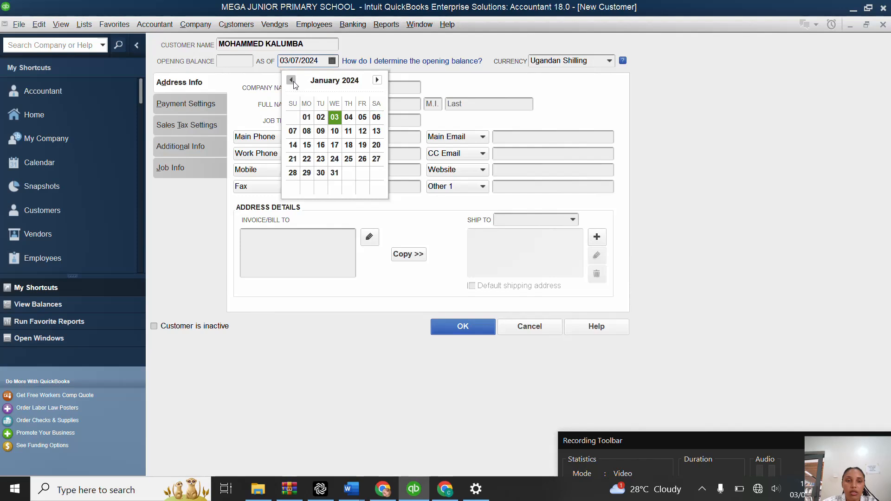
pyautogui.click(304, 122)
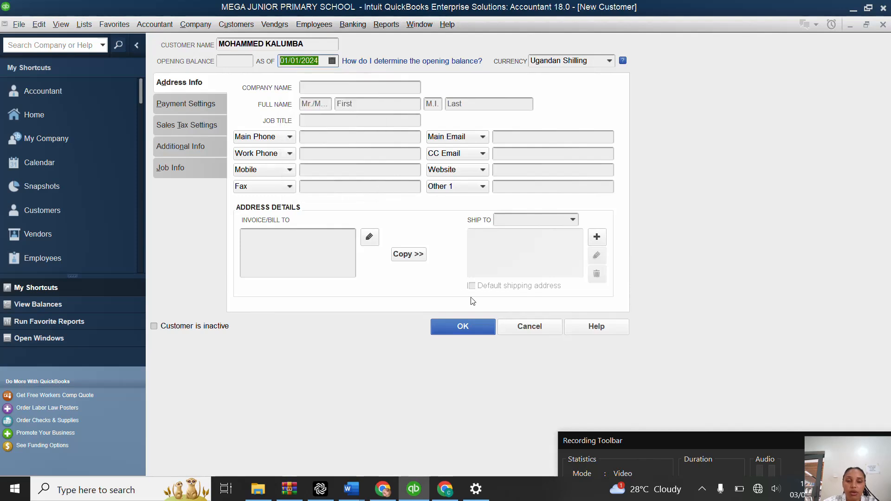
pyautogui.click(474, 325)
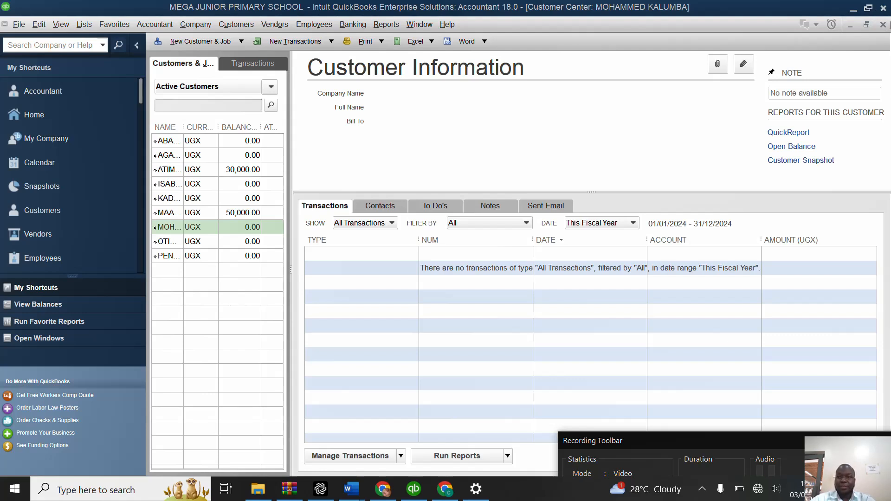
# Step: Close the Customer Center and start a new invoice with the Intuit Service Invoice template
pyautogui.click(884, 25)
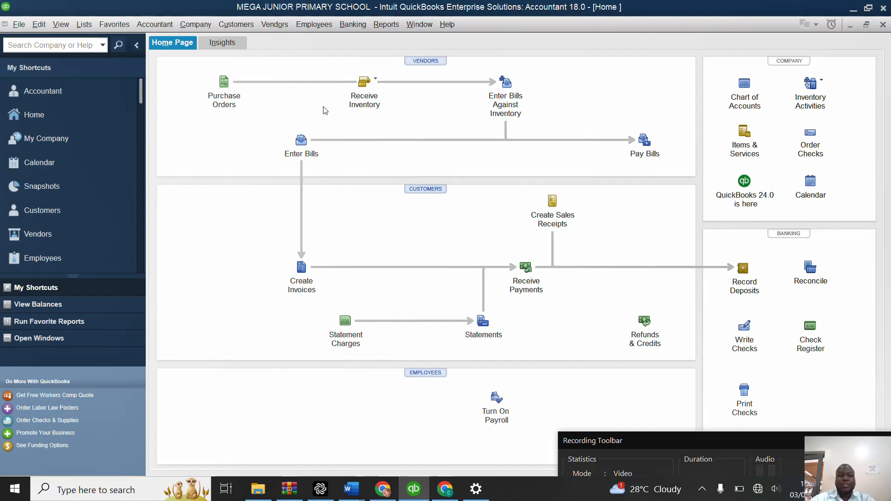
pyautogui.click(241, 25)
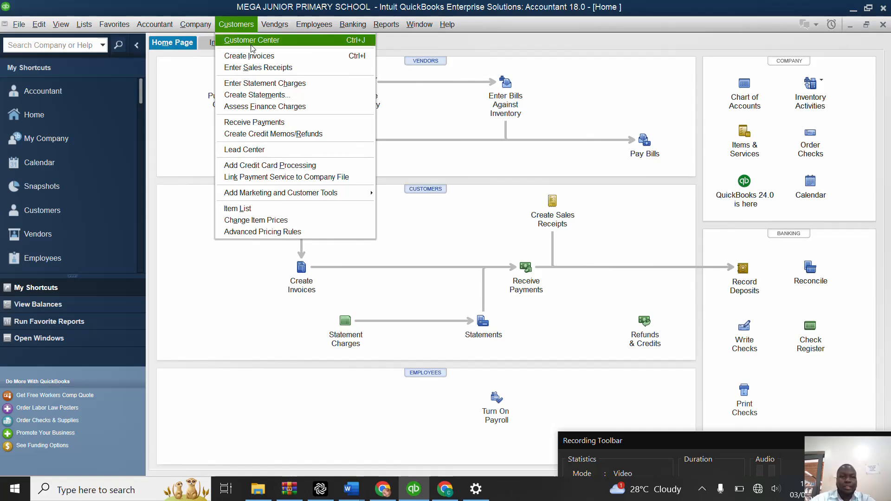
pyautogui.click(257, 57)
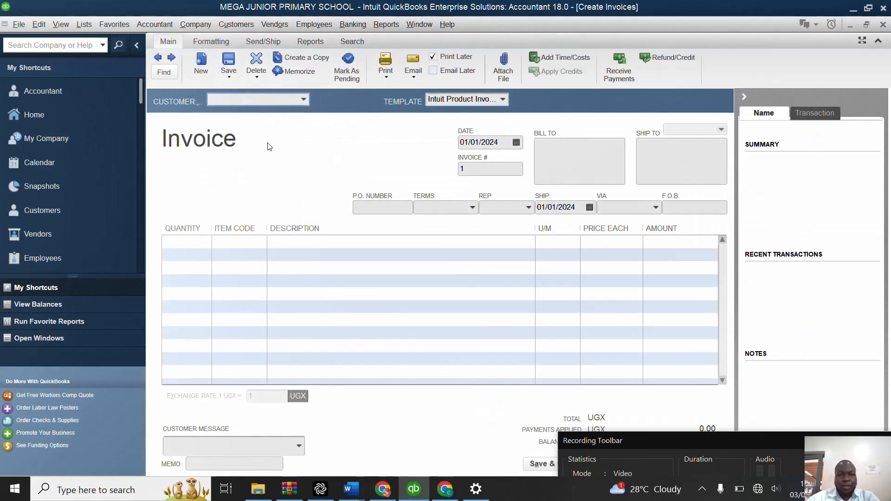
pyautogui.click(503, 102)
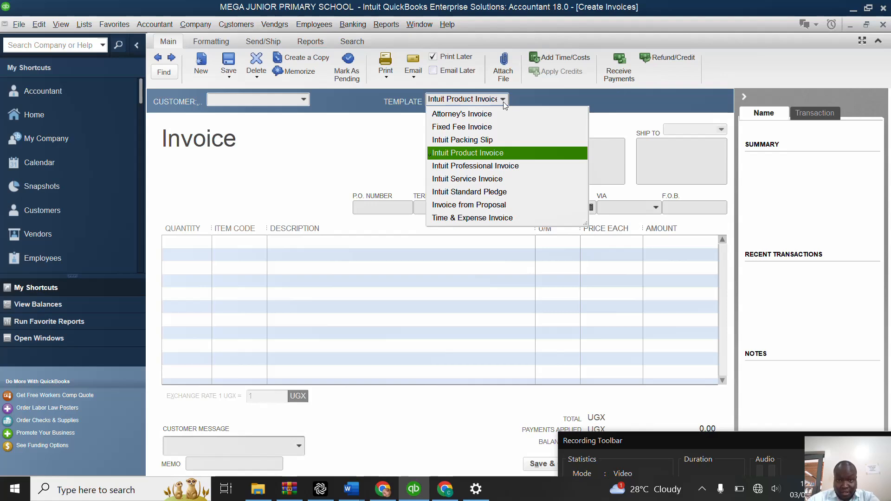
pyautogui.click(496, 179)
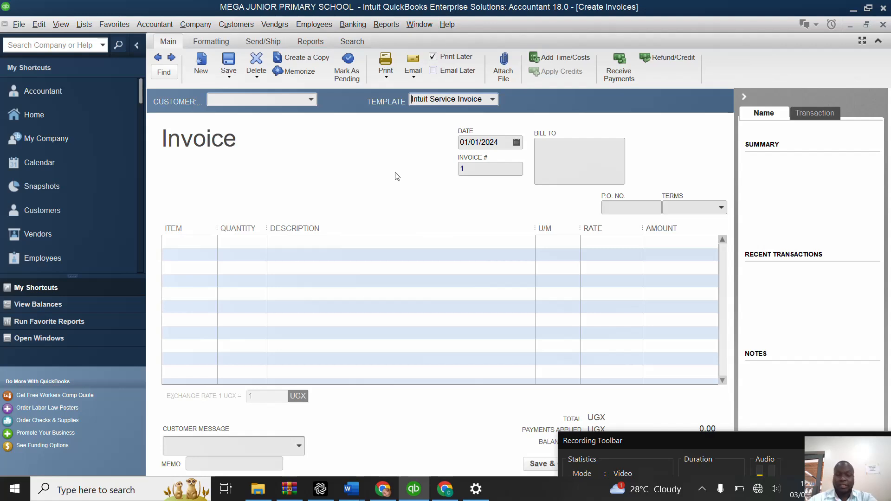
# Step: Assign the invoice to the last pupil in the customer list and add the BAY-TOP DAY item to its first line
pyautogui.click(311, 99)
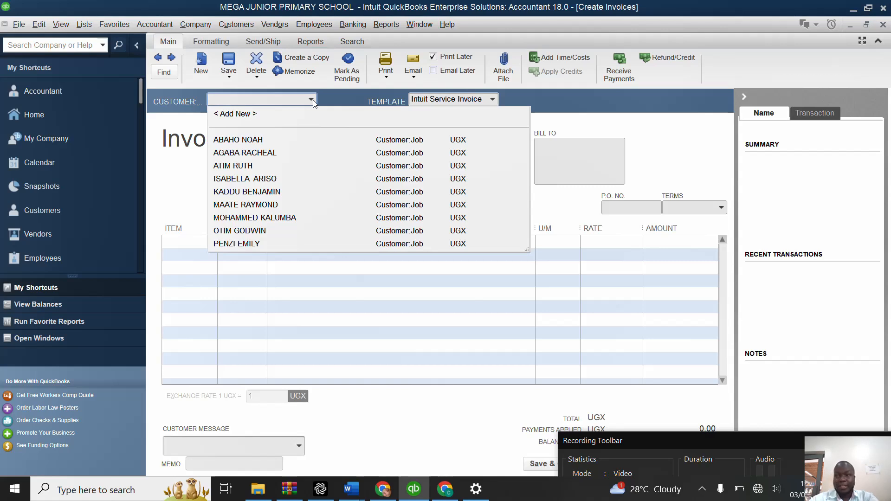
pyautogui.click(237, 244)
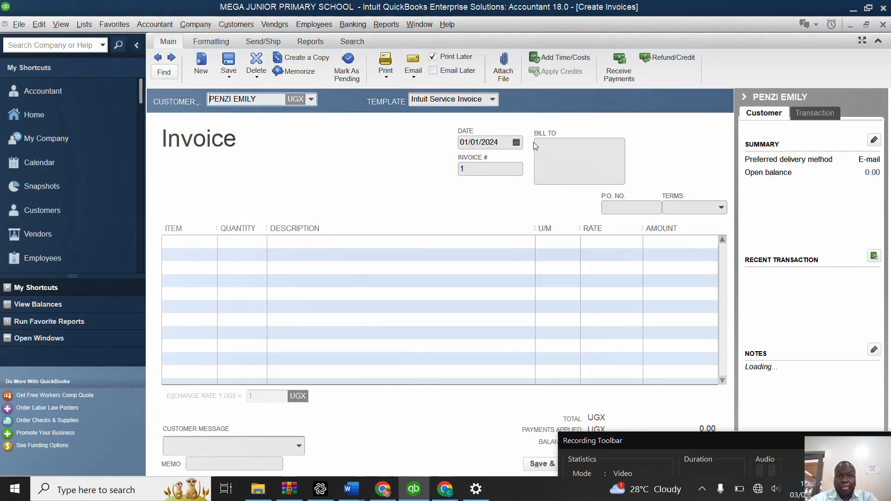
pyautogui.click(516, 142)
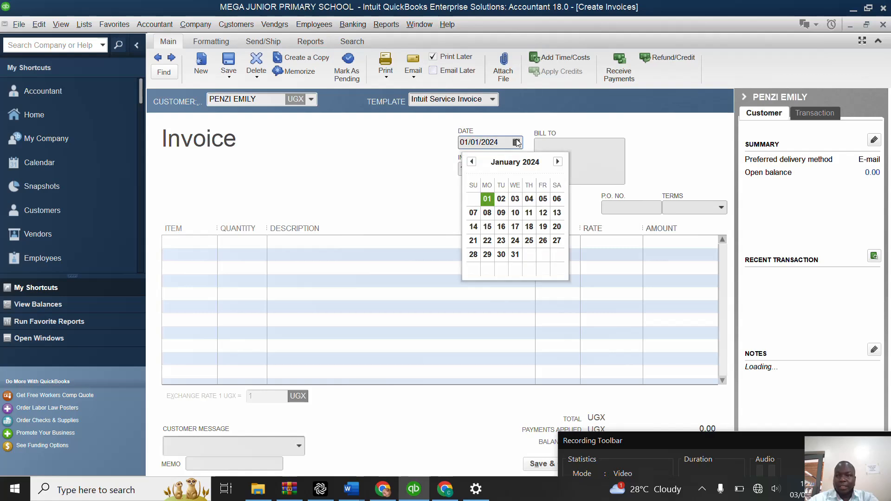
pyautogui.click(195, 249)
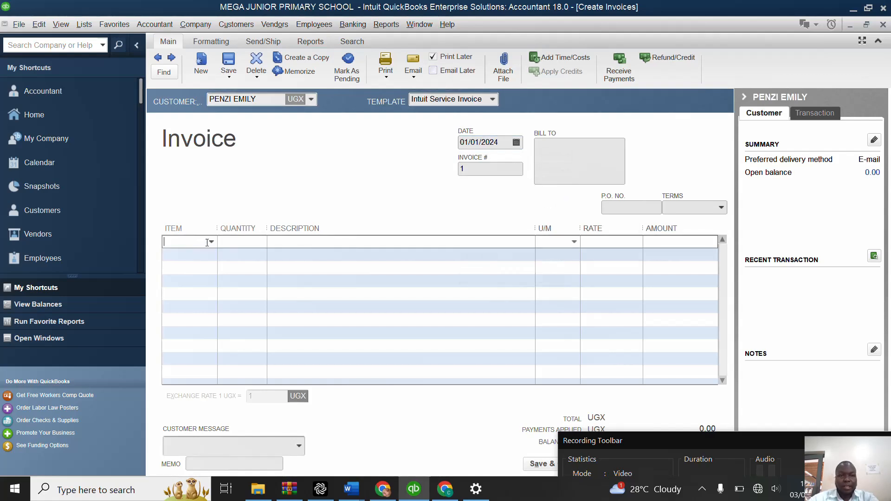
pyautogui.click(211, 242)
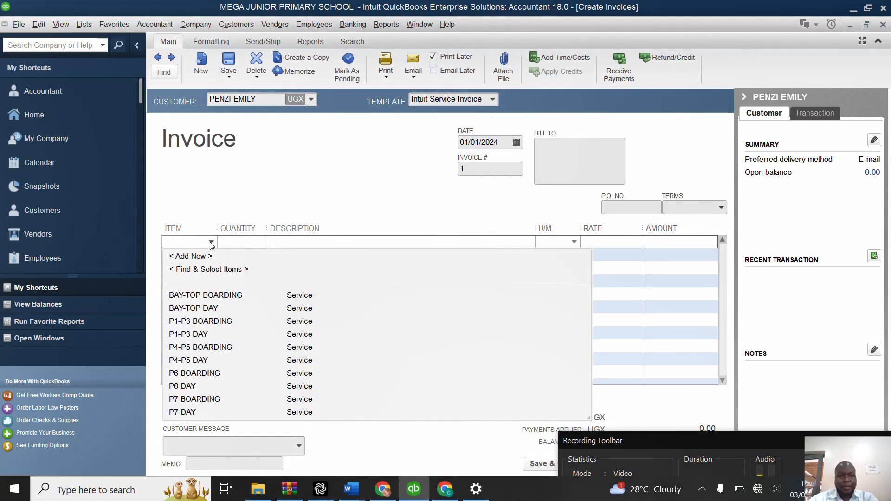
pyautogui.click(211, 309)
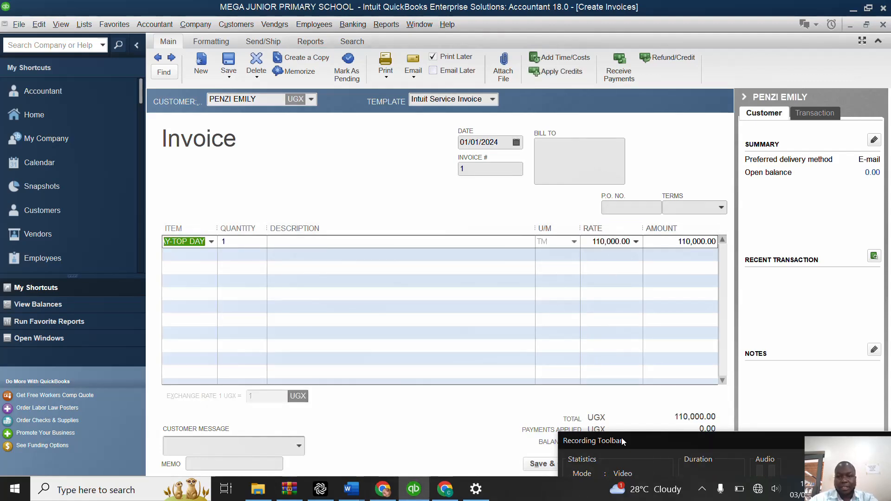
# Step: Save the BAY-TOP DAY invoice with its past date and start a new blank invoice
pyautogui.moveTo(609, 441); pyautogui.dragTo(593, 390)
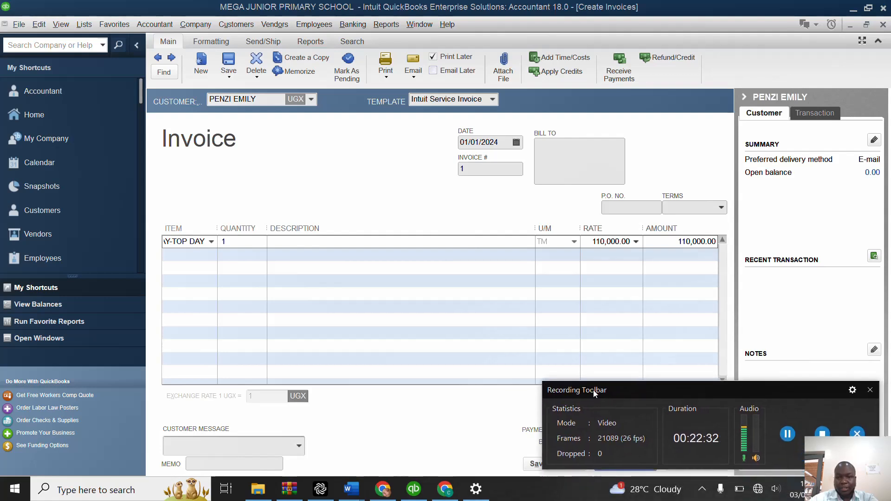
pyautogui.click(703, 492)
pyautogui.click(704, 467)
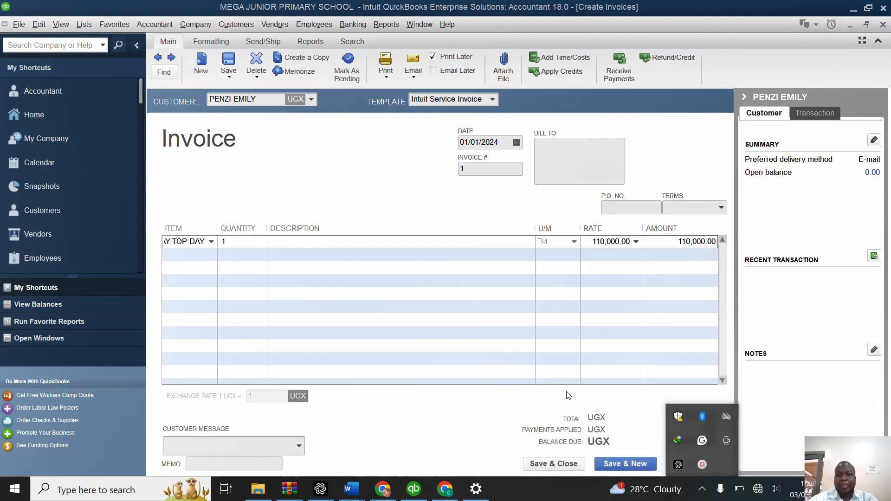
pyautogui.click(485, 428)
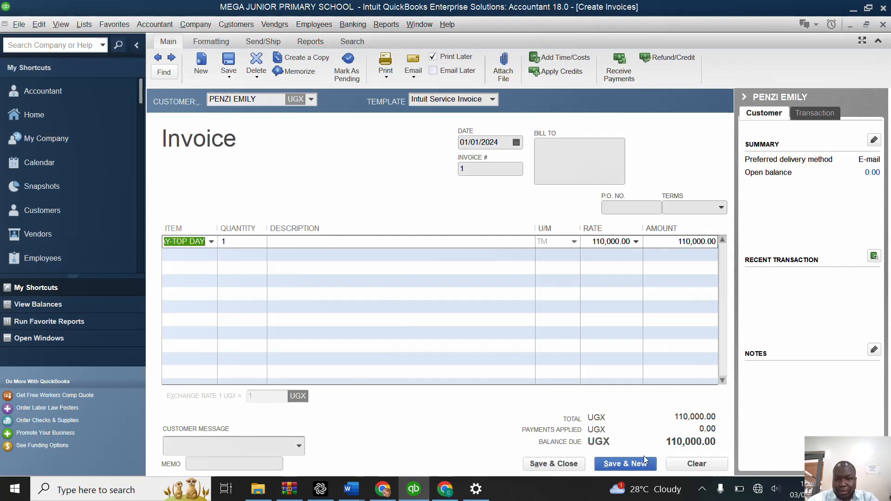
pyautogui.click(627, 466)
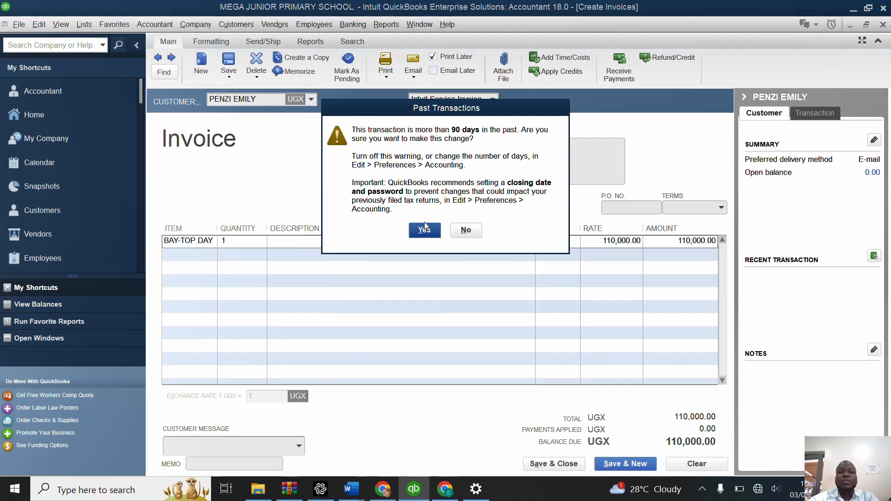
pyautogui.click(424, 228)
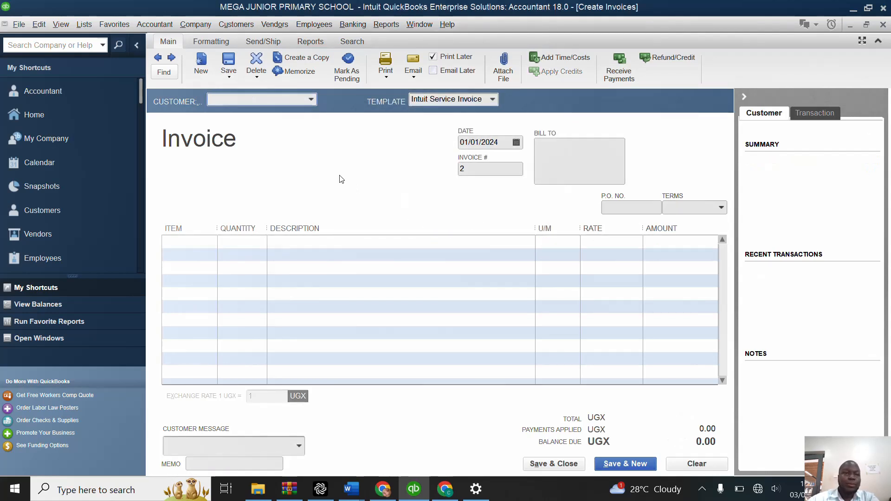
# Step: Turn off both date warnings, for past and future transactions, in the company accounting preferences and save the preferences
pyautogui.click(39, 25)
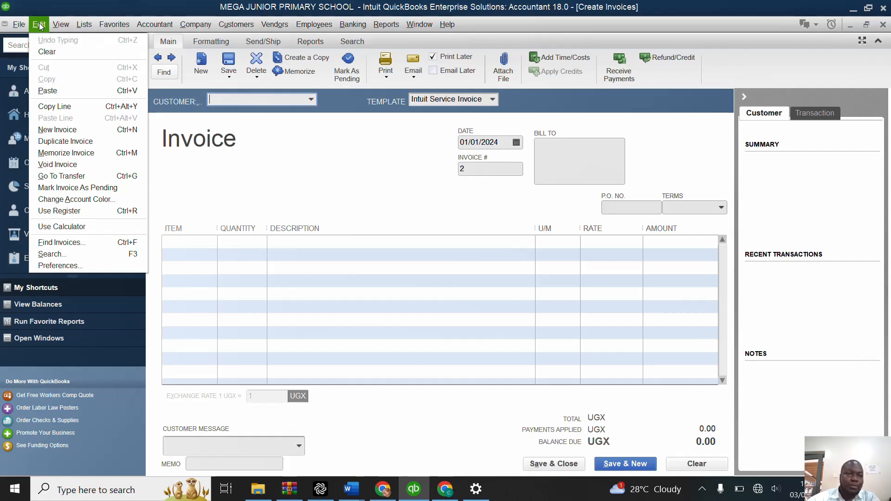
pyautogui.click(69, 265)
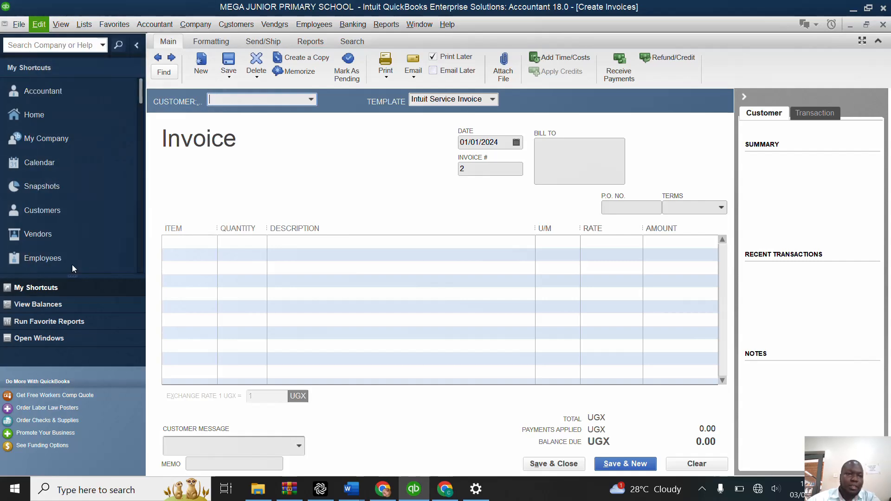
pyautogui.click(217, 95)
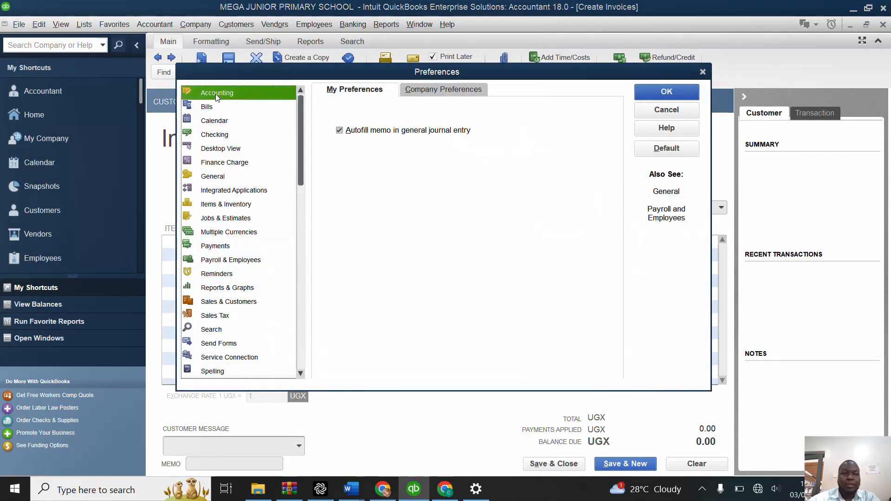
pyautogui.click(457, 94)
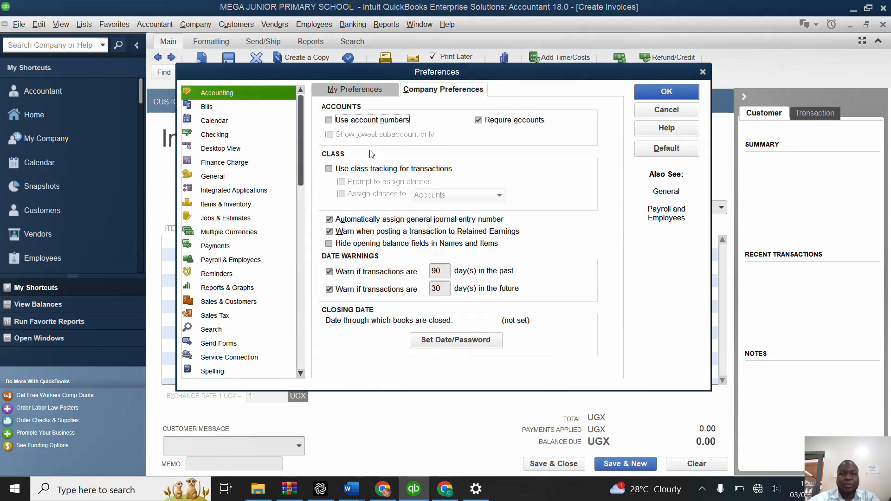
pyautogui.click(331, 273)
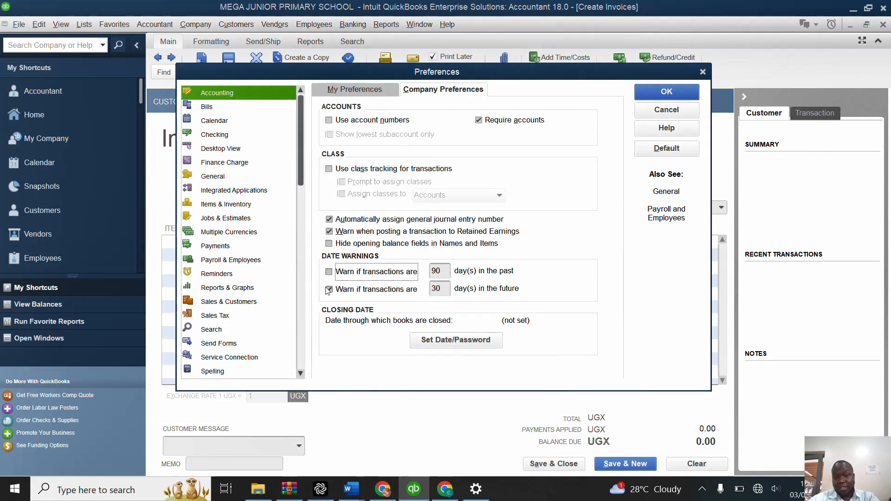
pyautogui.click(330, 290)
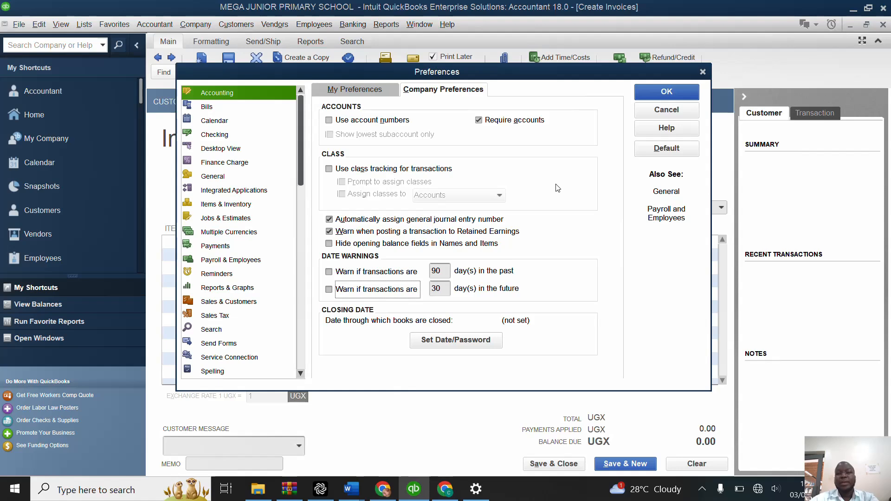
pyautogui.click(664, 93)
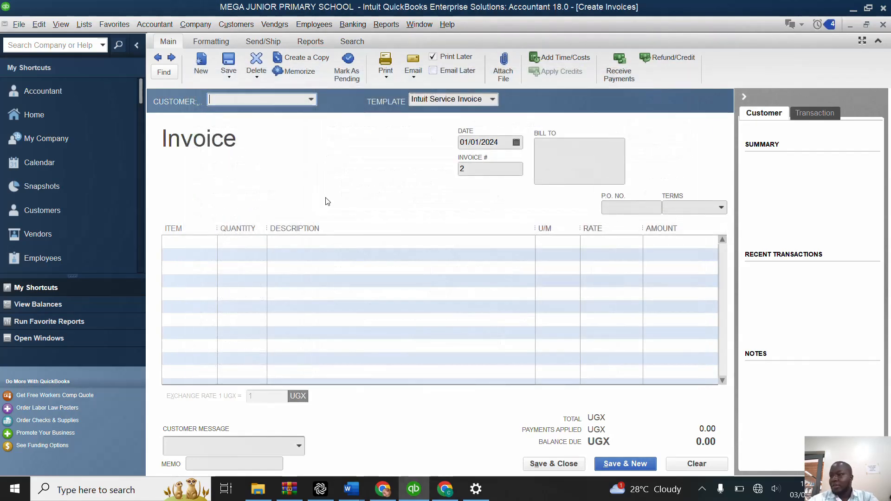
# Step: Invoice the first pupil in the customer list for the BAY-TOP BOARDING item, then save it and start a new invoice
pyautogui.click(313, 100)
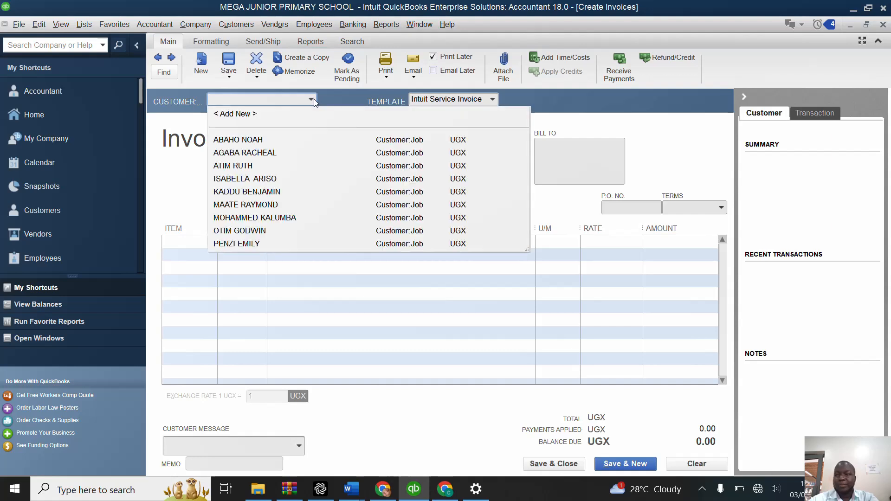
pyautogui.click(250, 139)
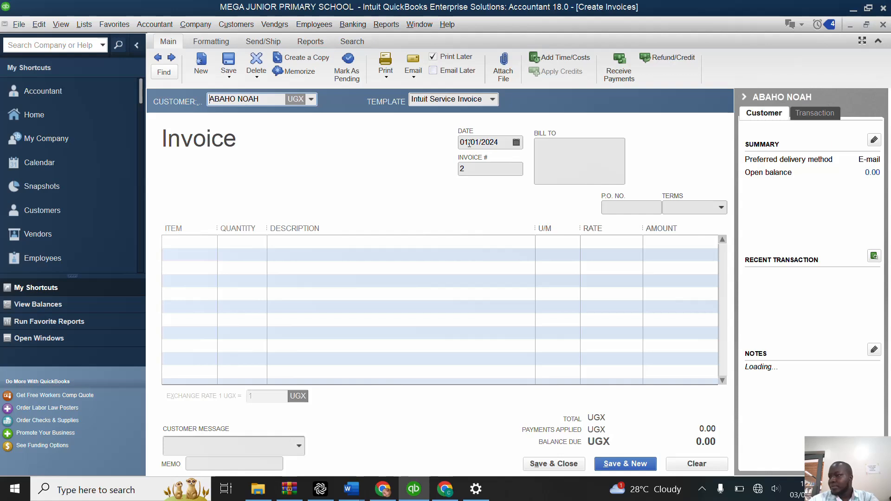
pyautogui.click(206, 245)
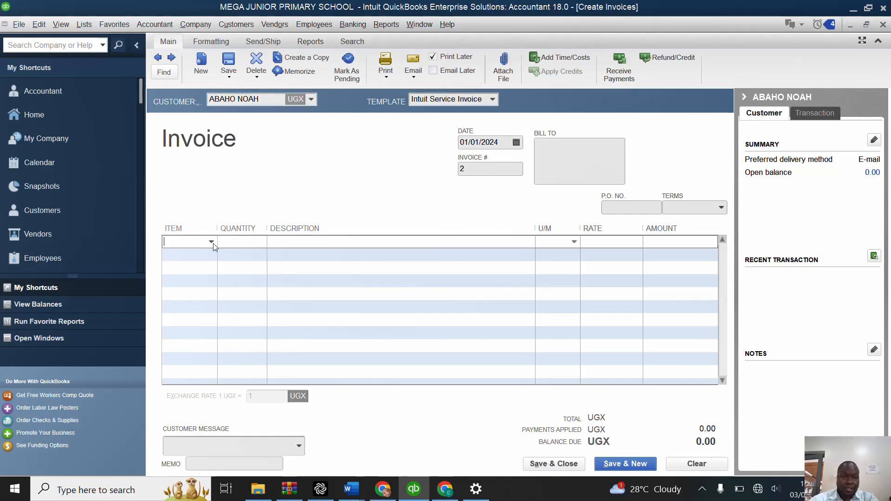
pyautogui.click(212, 242)
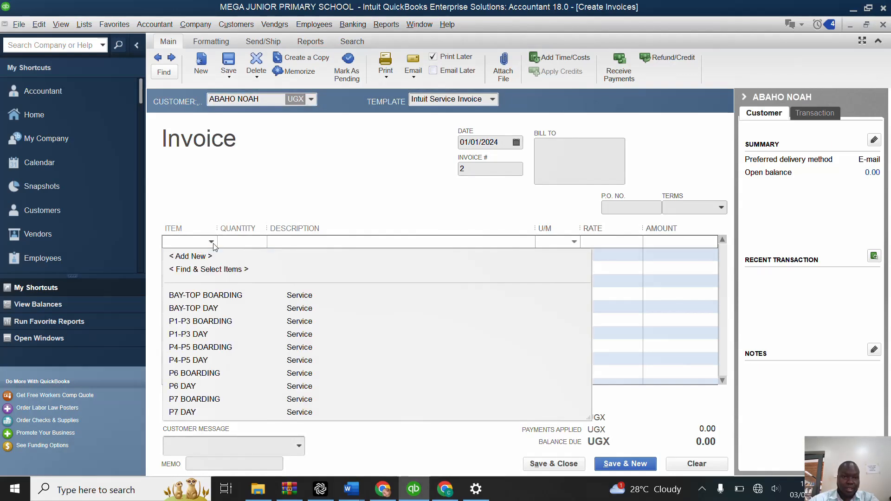
pyautogui.click(219, 297)
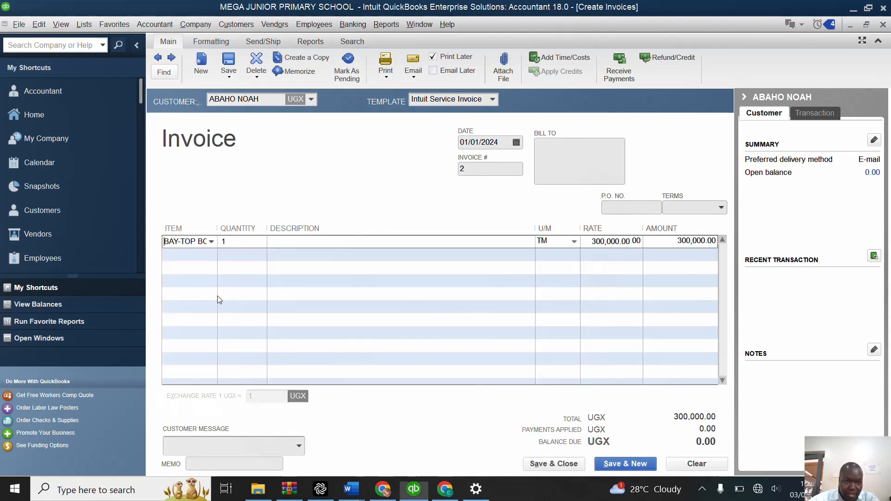
pyautogui.click(625, 468)
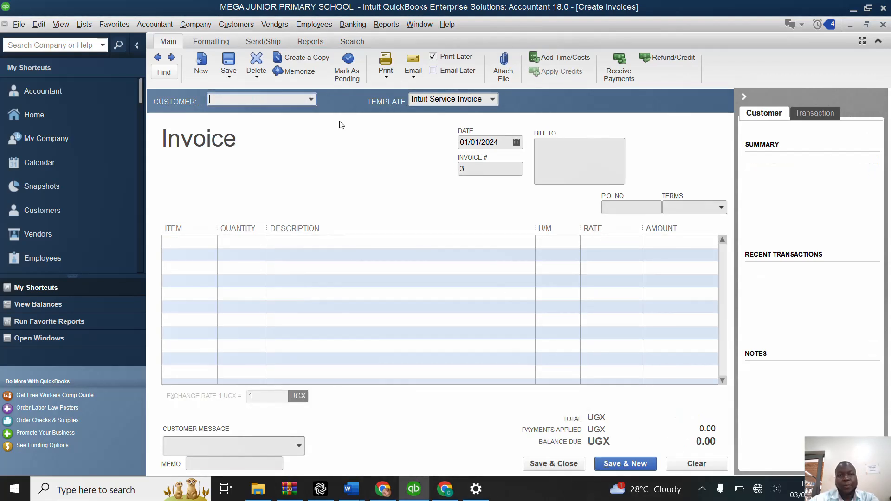
# Step: Invoice the second pupil in the list for BAY-TOP DAY, widen the item column, and save into a new invoice
pyautogui.click(311, 101)
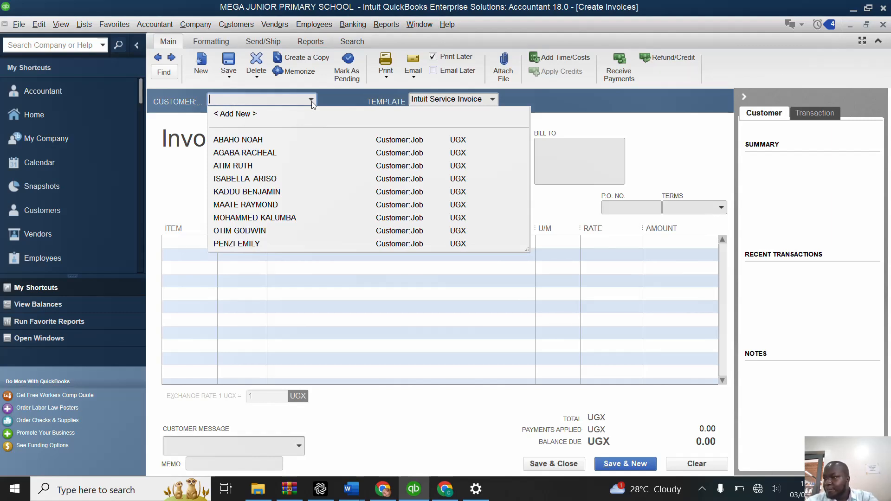
pyautogui.click(253, 154)
pyautogui.click(205, 242)
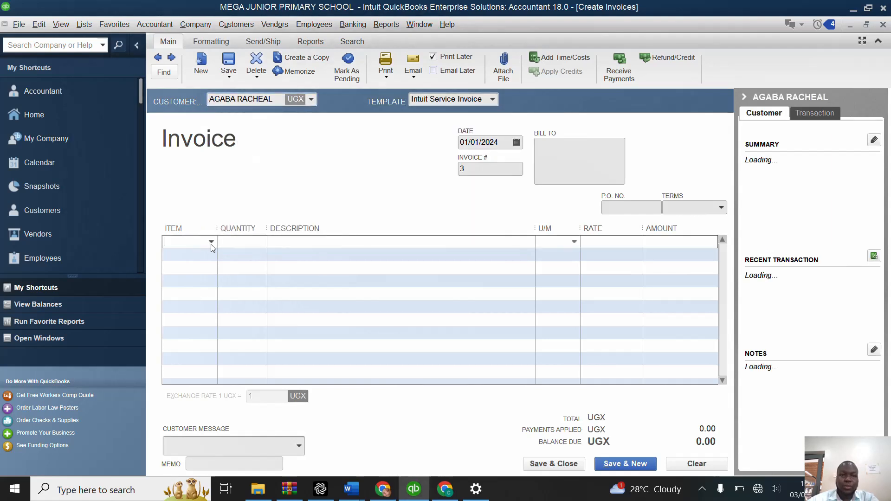
pyautogui.click(211, 242)
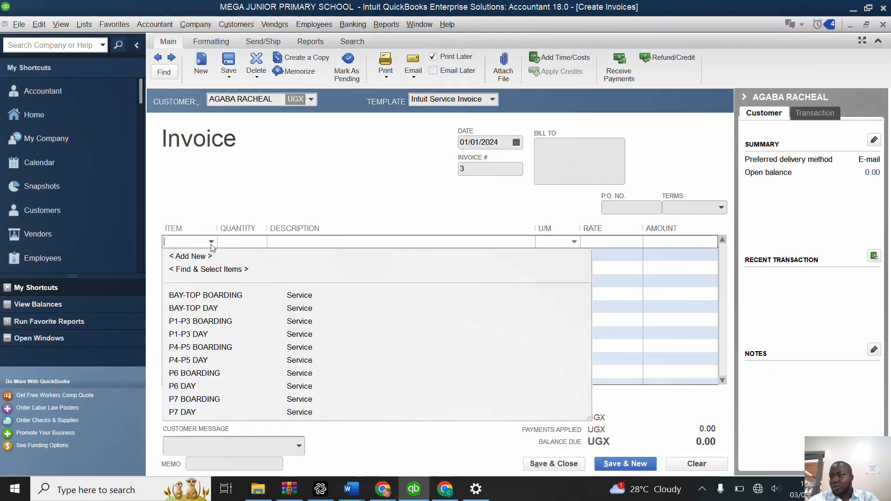
pyautogui.click(212, 309)
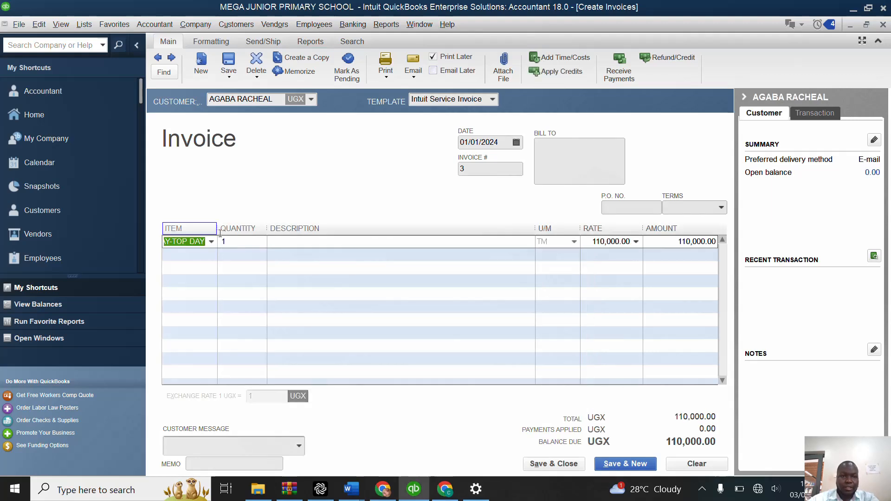
pyautogui.moveTo(235, 226); pyautogui.dragTo(248, 228)
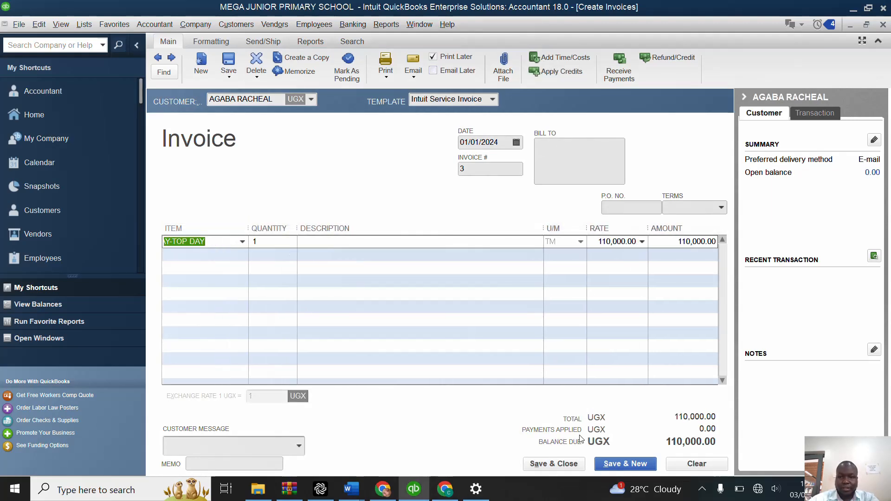
pyautogui.click(624, 463)
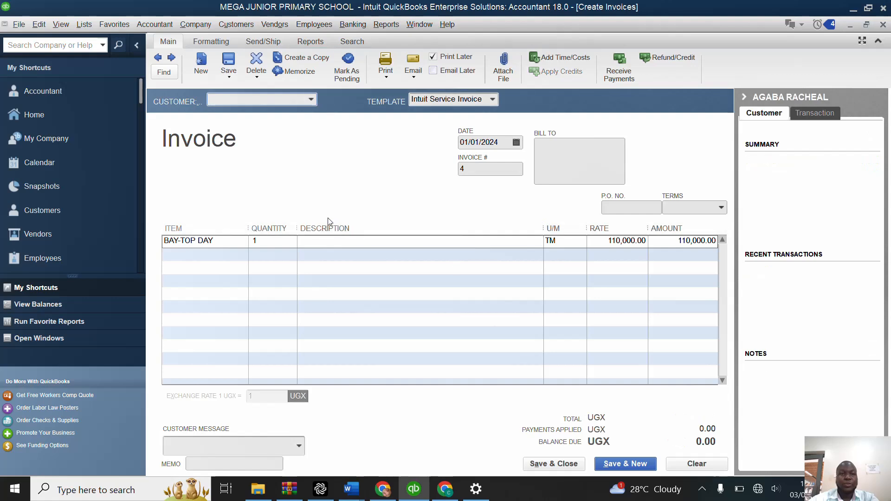
# Step: Invoice the fourth pupil in the customer list for the P1-P3 BOARDING item and save into a new invoice
pyautogui.click(311, 101)
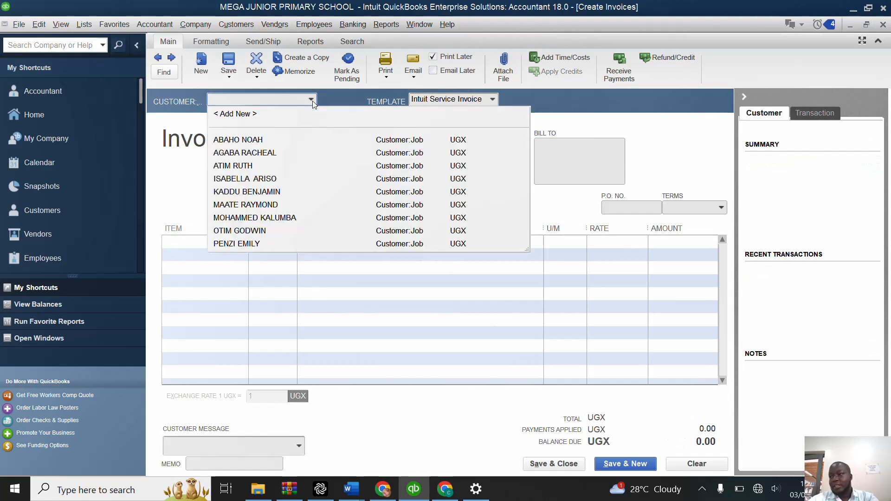
pyautogui.click(247, 179)
pyautogui.click(248, 243)
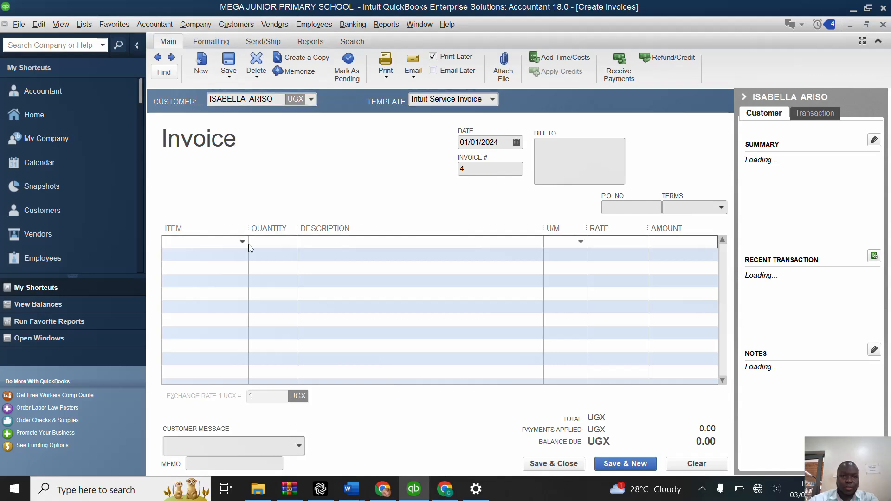
pyautogui.click(243, 243)
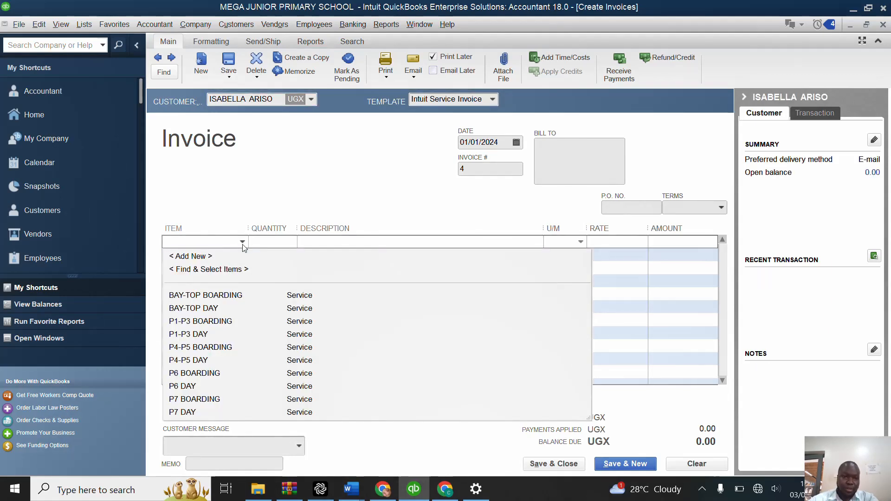
pyautogui.click(205, 322)
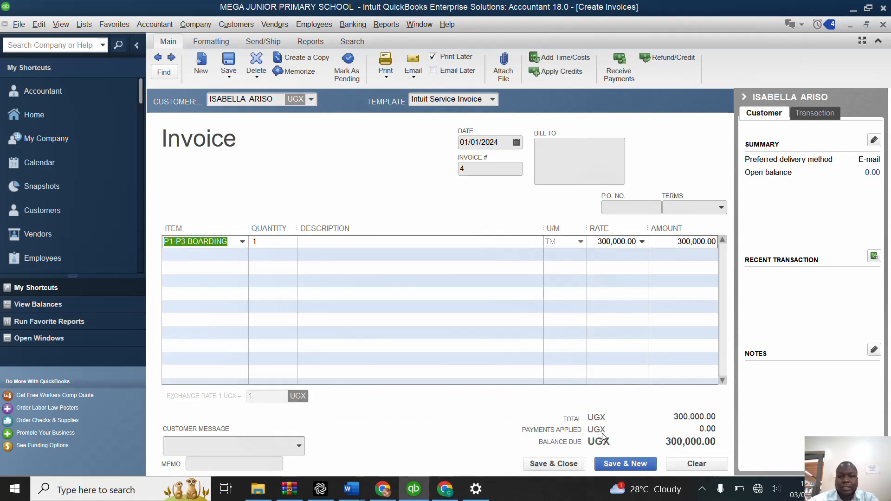
pyautogui.click(623, 464)
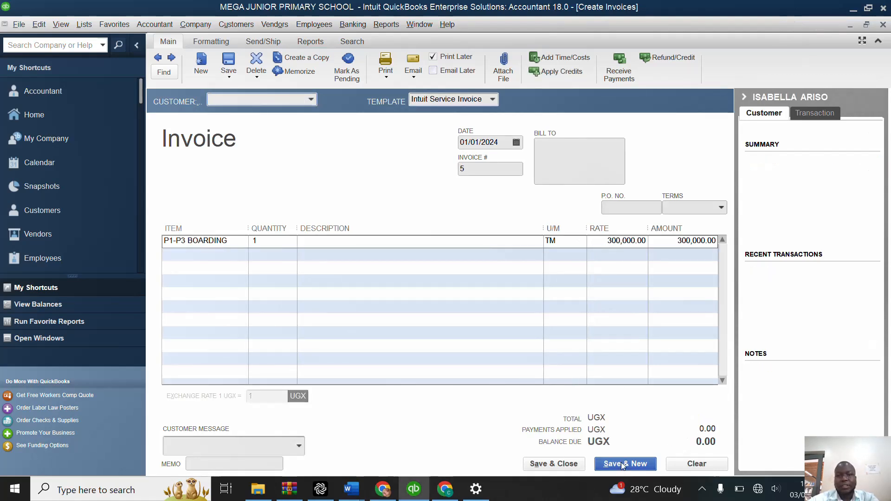
# Step: Invoice the third pupil in the customer list for the P1-P3 DAY item and save into a new invoice
pyautogui.click(311, 100)
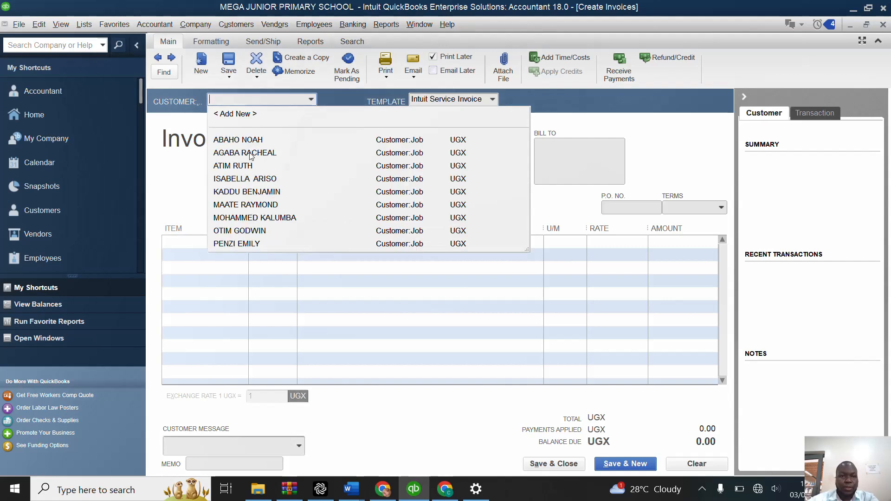
pyautogui.click(238, 166)
pyautogui.click(235, 243)
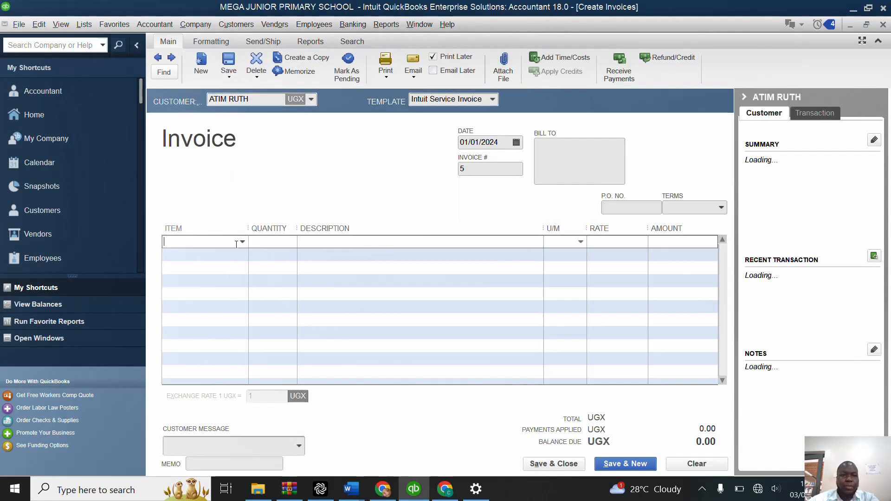
pyautogui.click(243, 242)
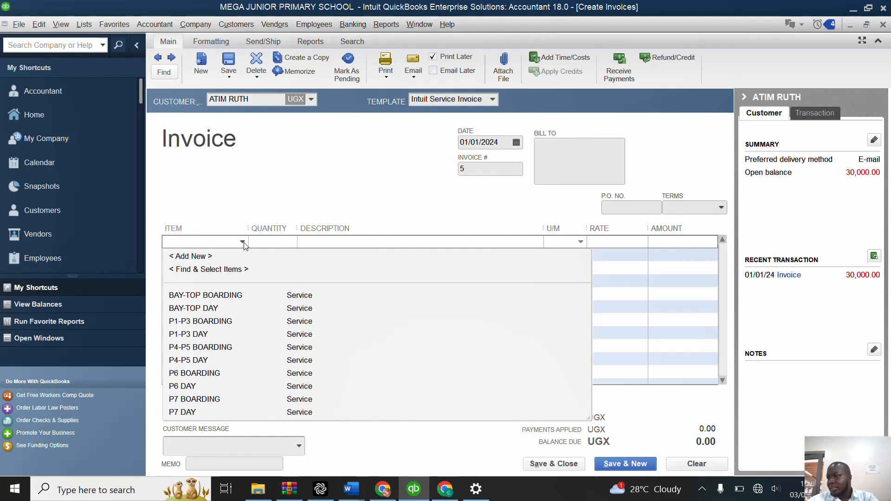
pyautogui.click(188, 333)
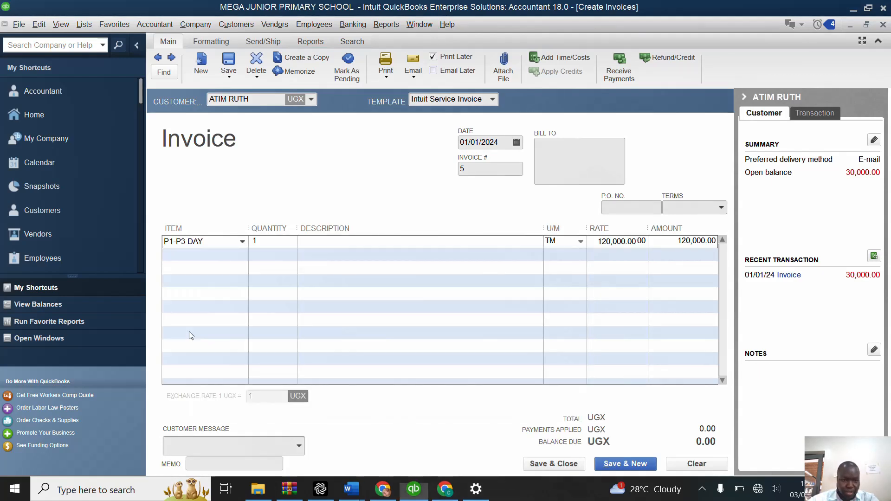
pyautogui.click(615, 464)
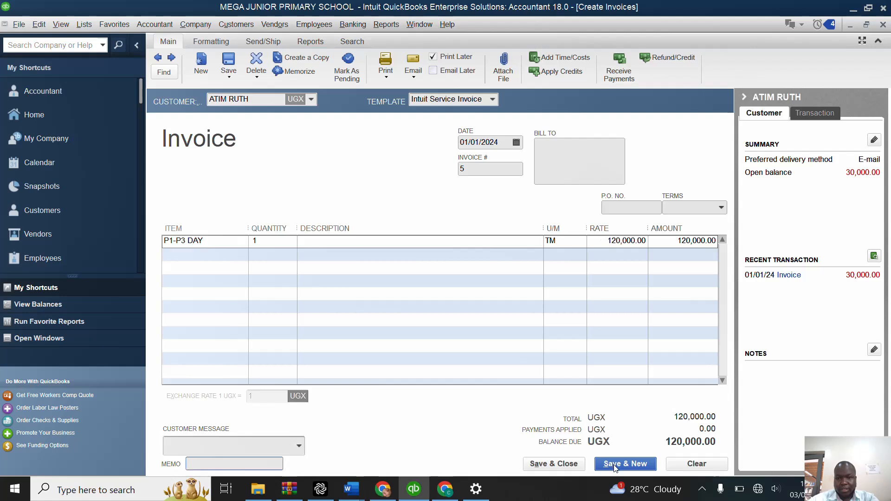
# Step: Invoice the fifth pupil in the customer list for the P1-P3 DAY item and save into a new invoice
pyautogui.click(311, 98)
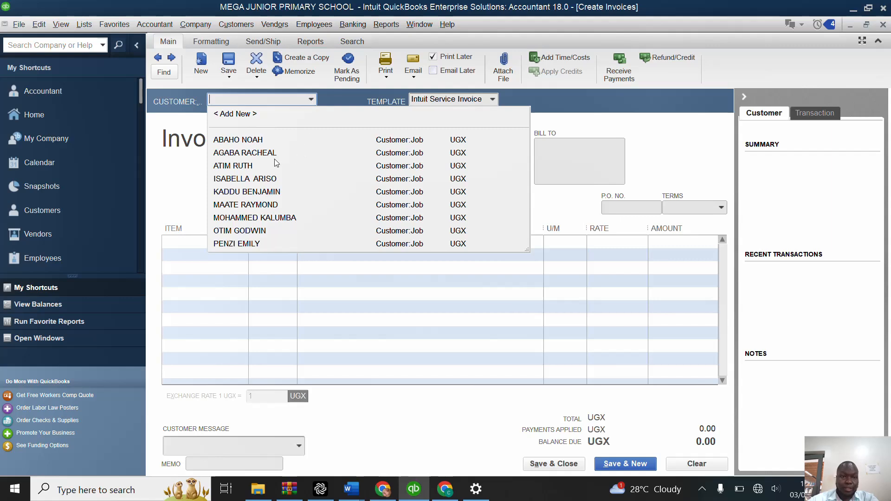
pyautogui.click(243, 192)
pyautogui.click(227, 244)
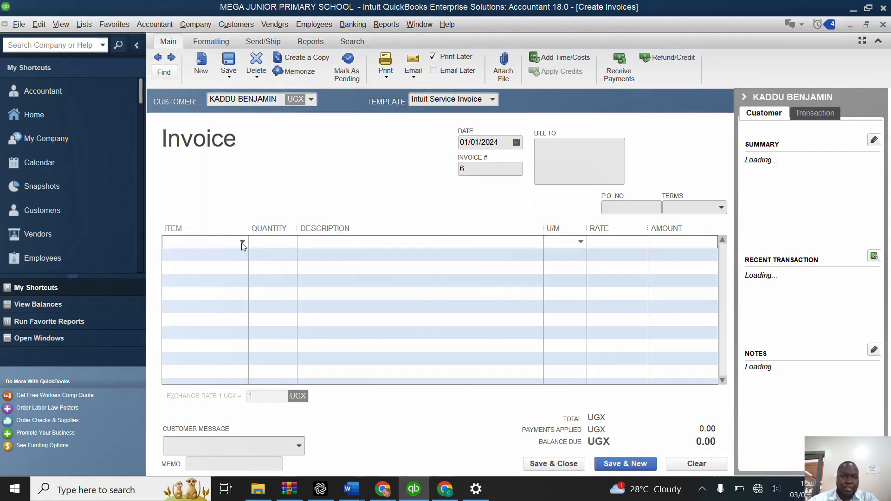
pyautogui.click(243, 242)
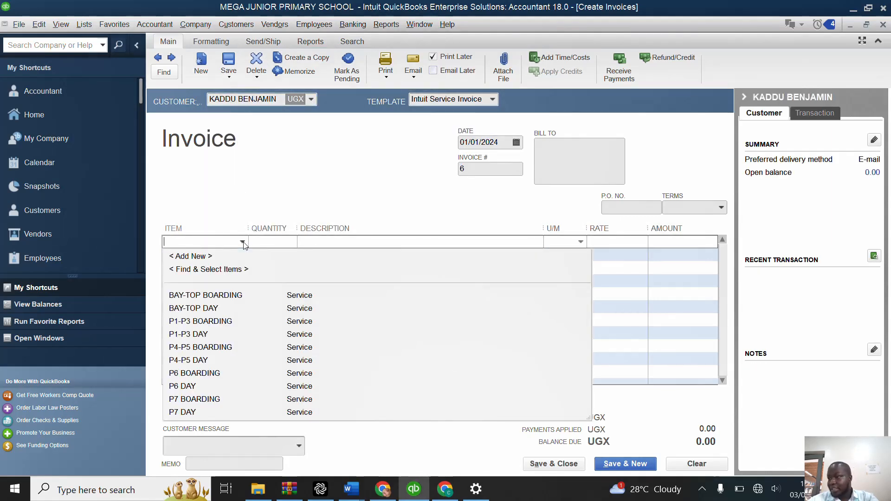
pyautogui.click(202, 335)
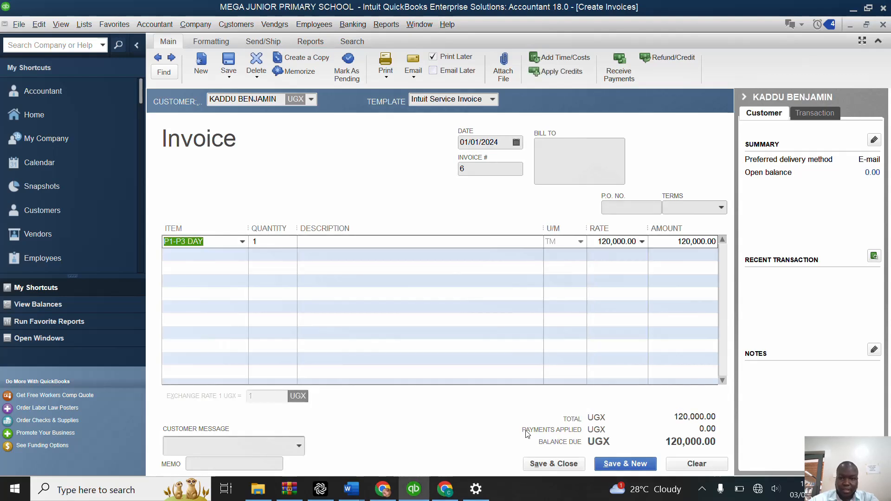
pyautogui.click(612, 464)
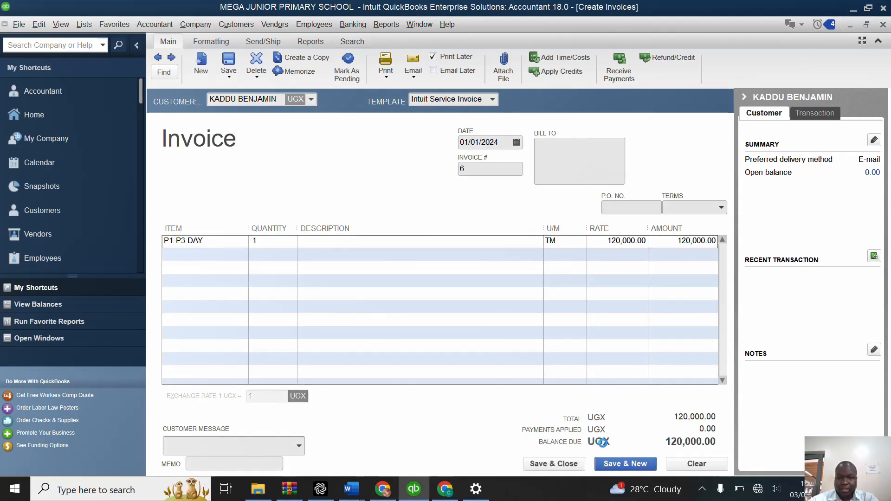
# Step: Invoice the eighth pupil in the customer list for the P4-P5 BOARDING item and save into a new invoice
pyautogui.click(311, 100)
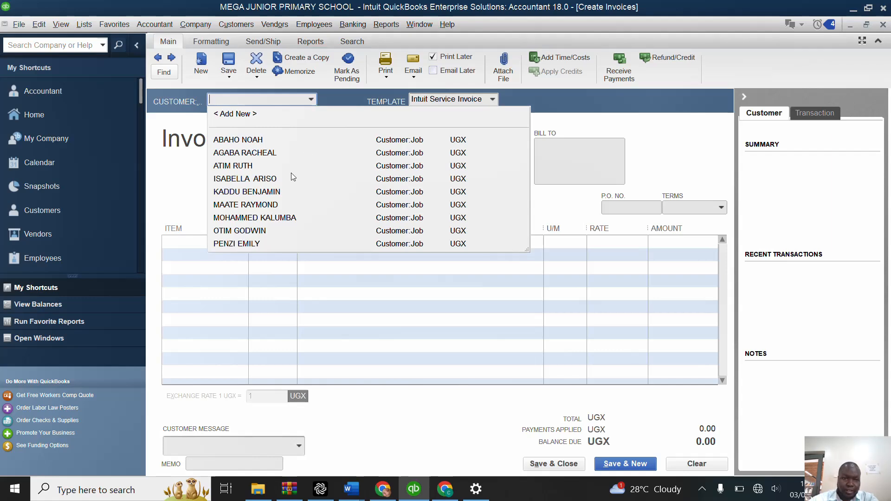
pyautogui.click(242, 231)
pyautogui.click(243, 243)
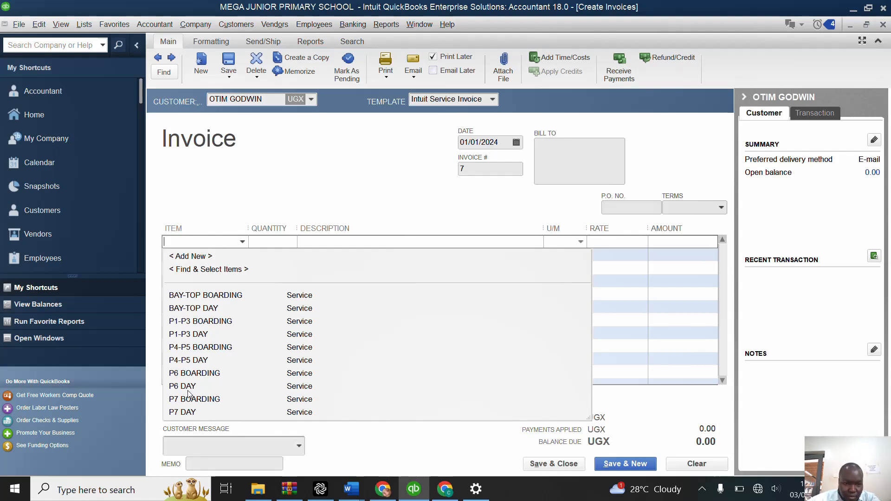
pyautogui.click(191, 349)
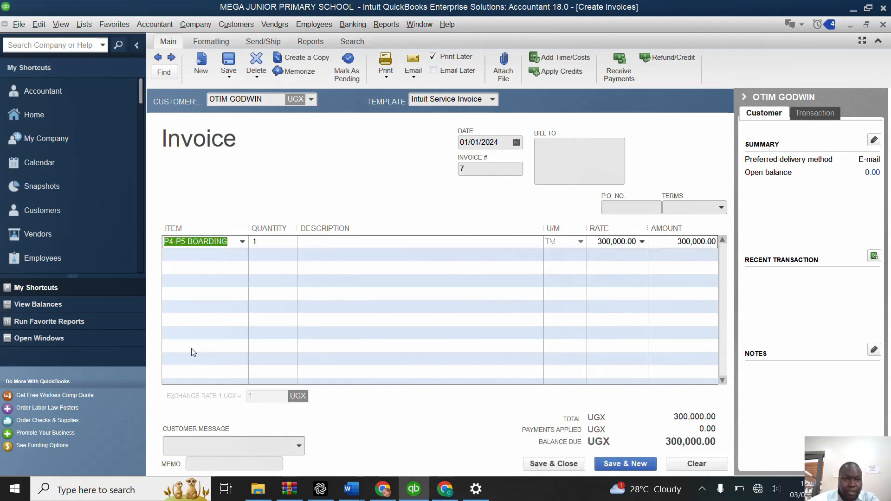
pyautogui.click(642, 465)
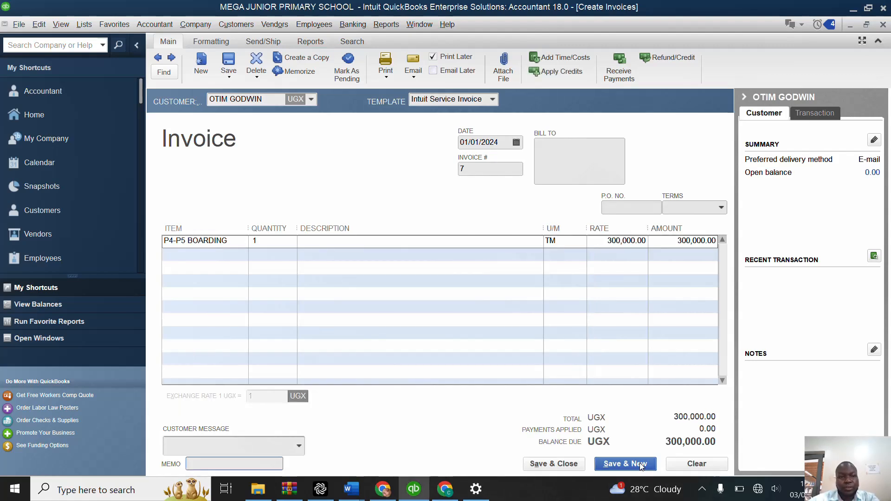
# Step: Invoice the sixth pupil in the customer list for the P6 DAY item and save into a new invoice
pyautogui.click(310, 100)
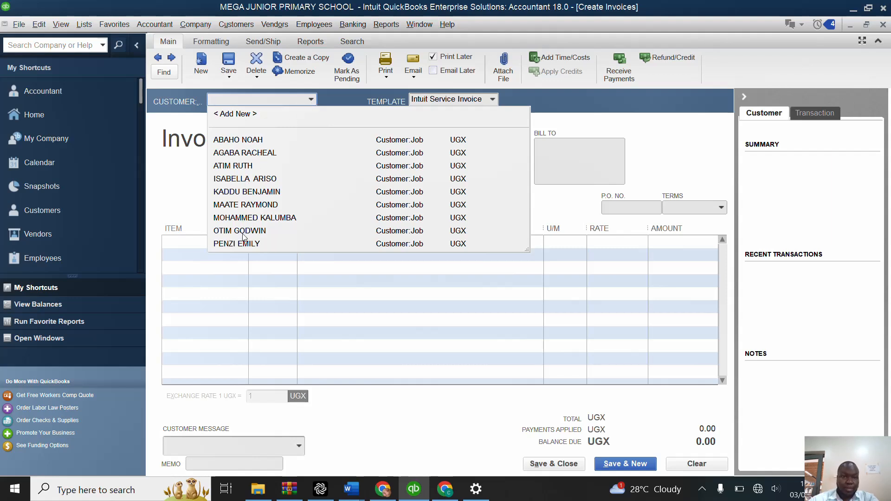
pyautogui.click(249, 207)
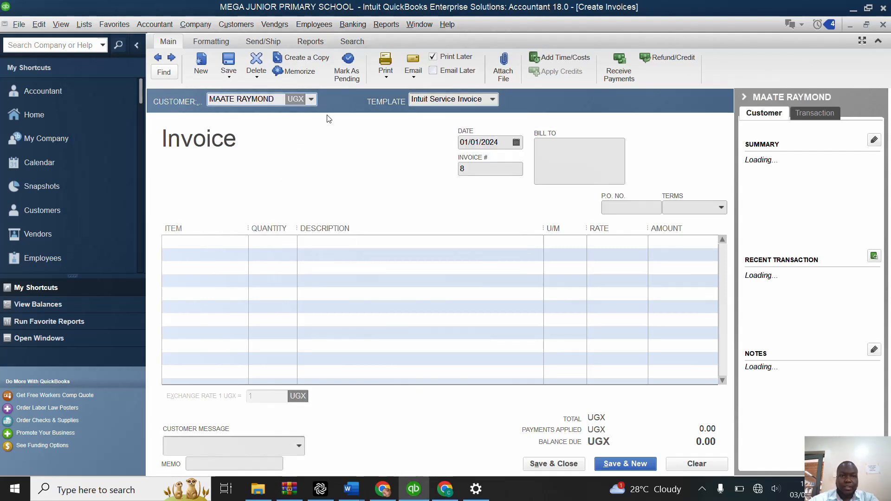
pyautogui.click(219, 242)
pyautogui.click(242, 243)
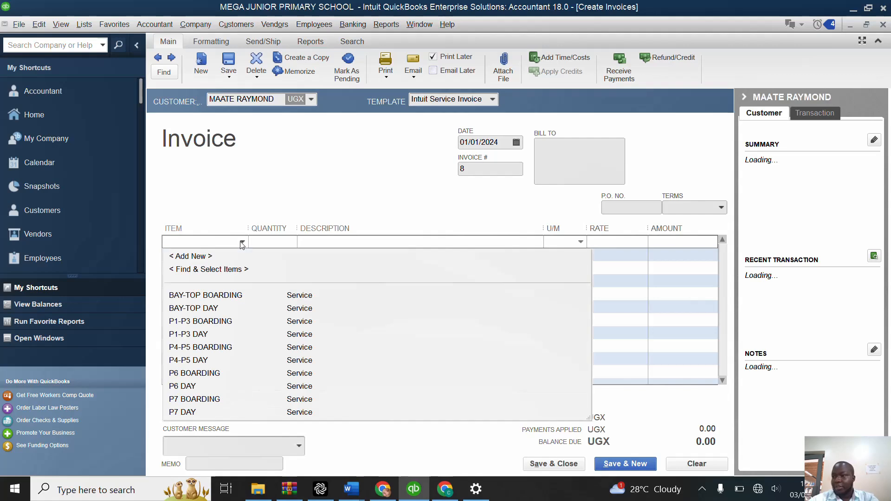
pyautogui.click(190, 387)
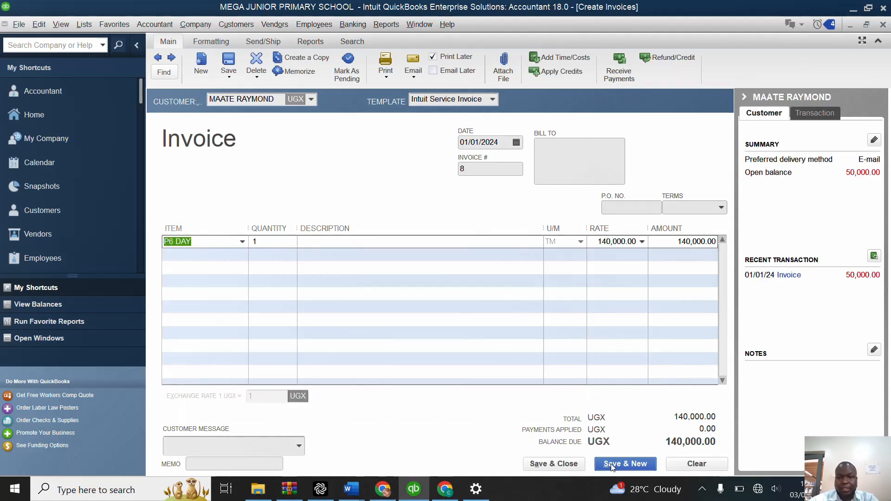
# Step: Invoice the seventh pupil in the customer list for the P7 BOARDING item, save it, and close the invoice form
pyautogui.click(311, 100)
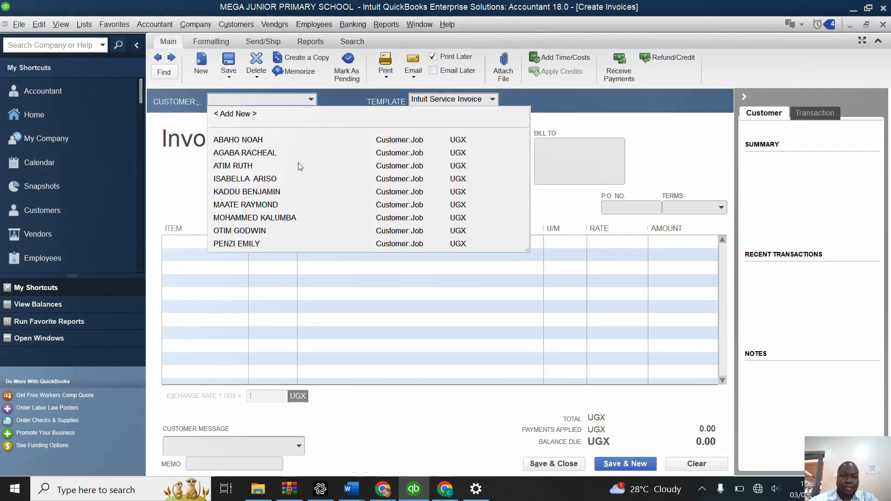
pyautogui.click(257, 217)
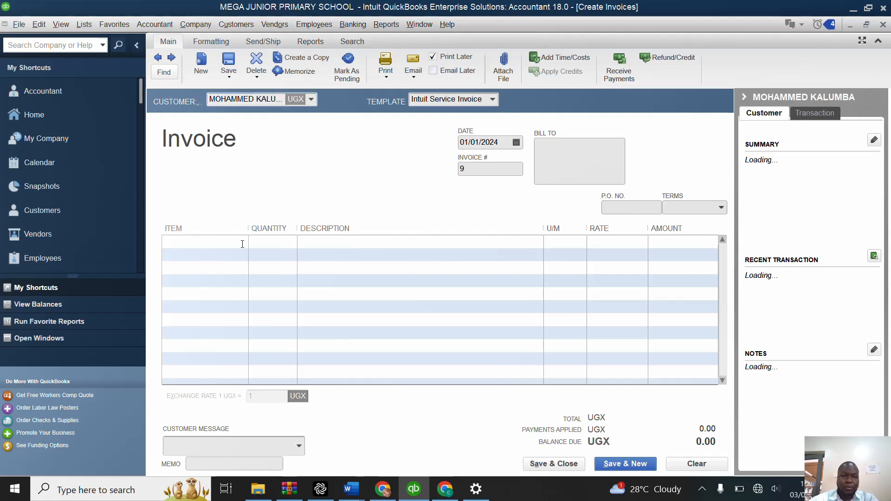
pyautogui.click(246, 244)
pyautogui.click(244, 243)
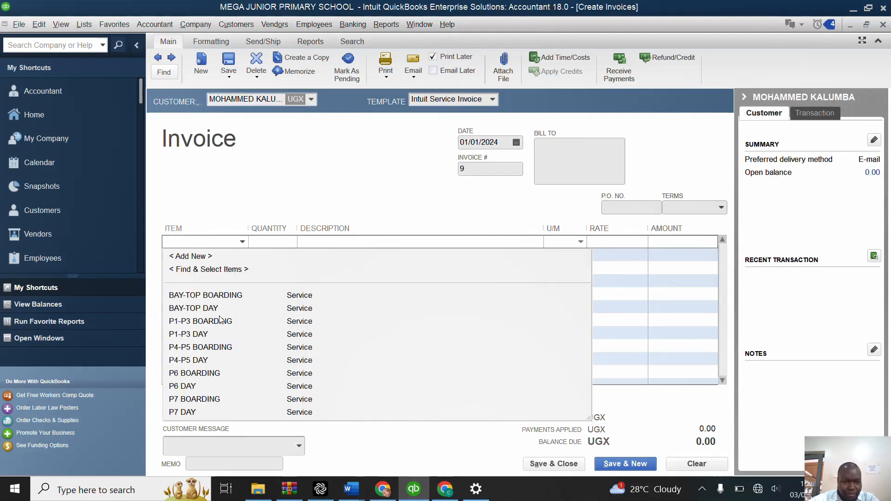
pyautogui.click(204, 400)
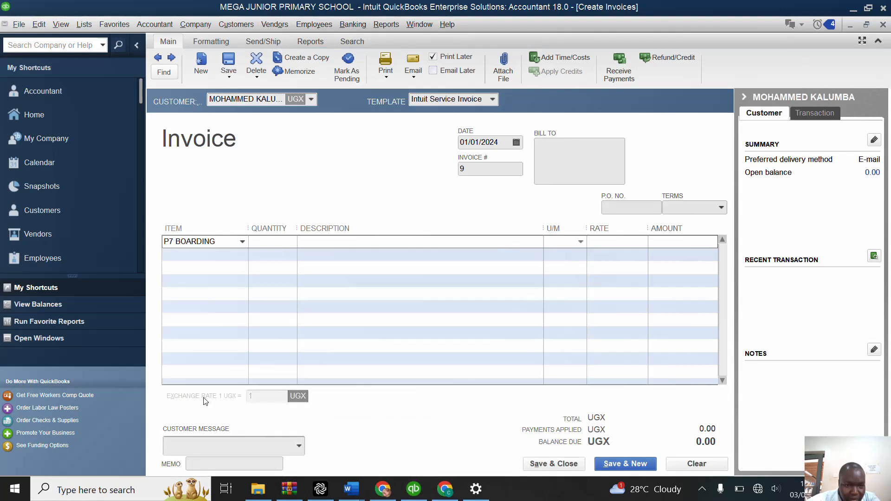
pyautogui.click(612, 465)
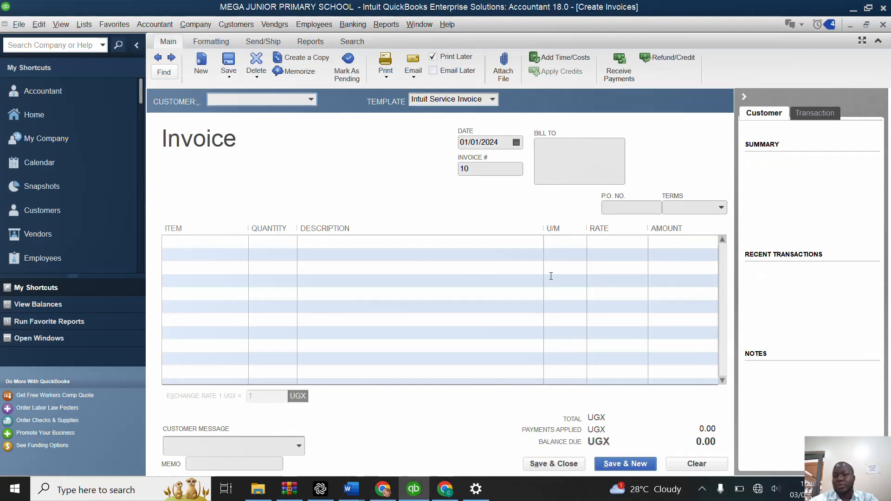
pyautogui.click(546, 466)
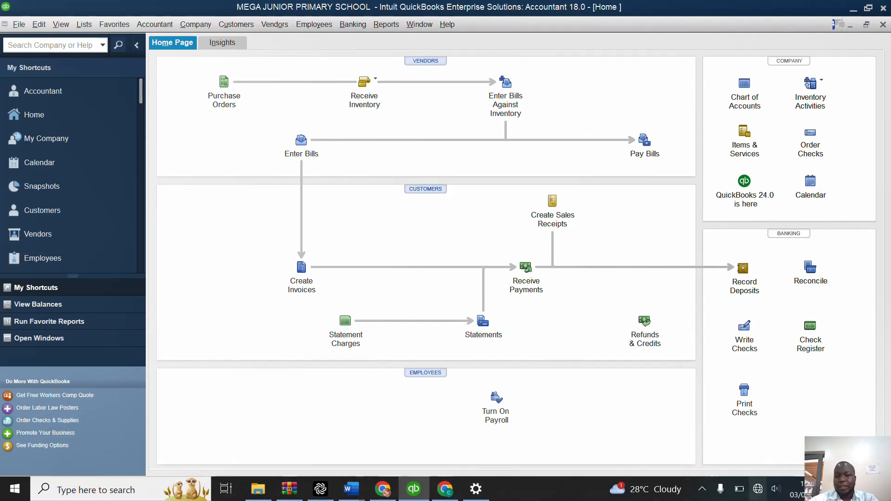
pyautogui.click(703, 489)
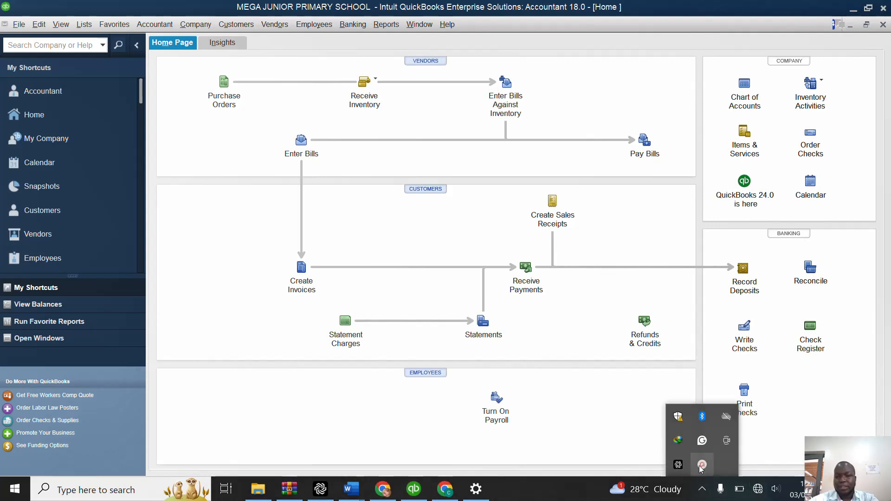
pyautogui.click(702, 465)
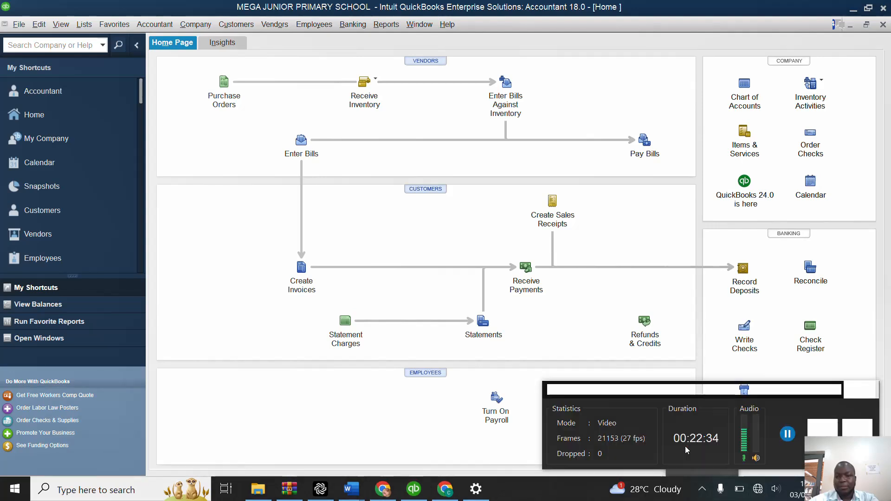
pyautogui.click(788, 434)
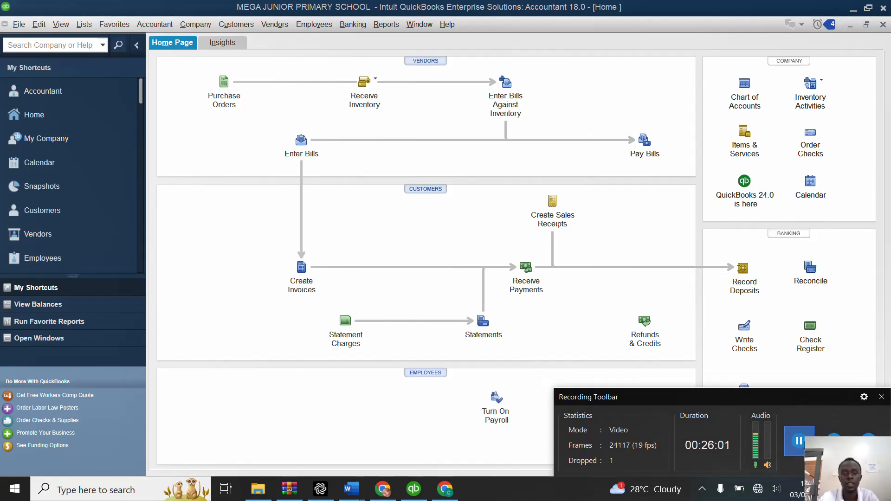
pyautogui.click(701, 489)
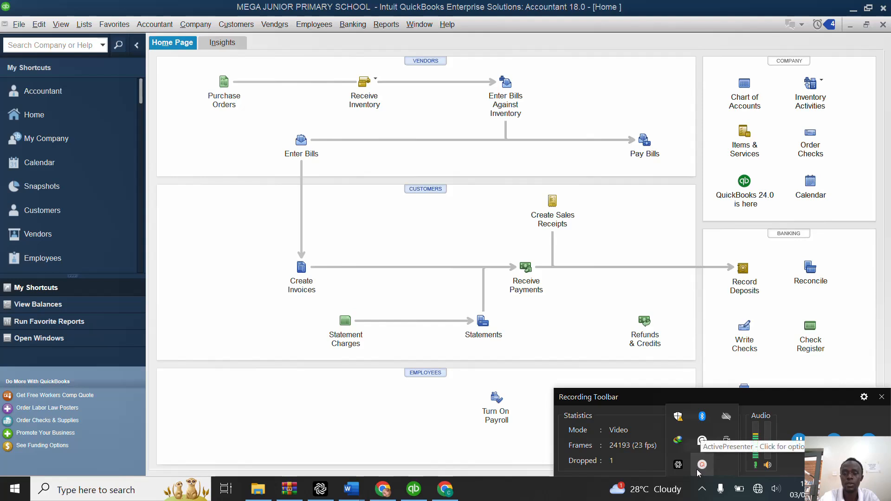
pyautogui.click(700, 467)
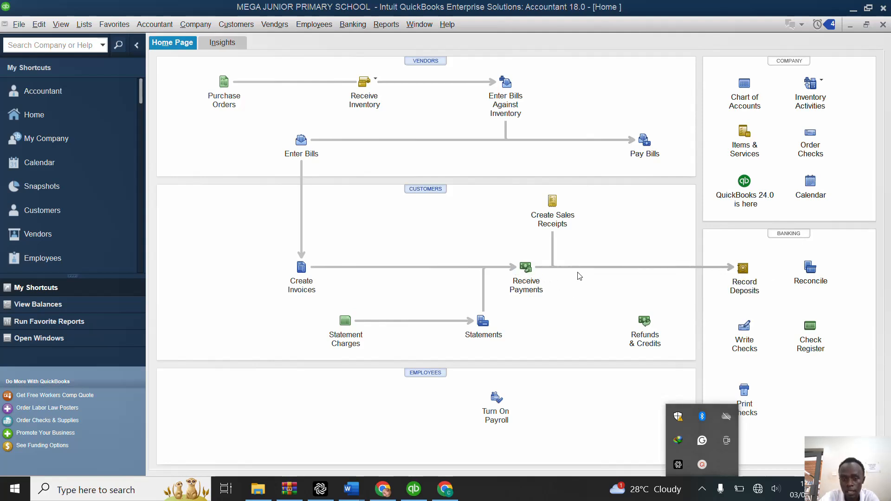
pyautogui.click(521, 269)
pyautogui.click(521, 270)
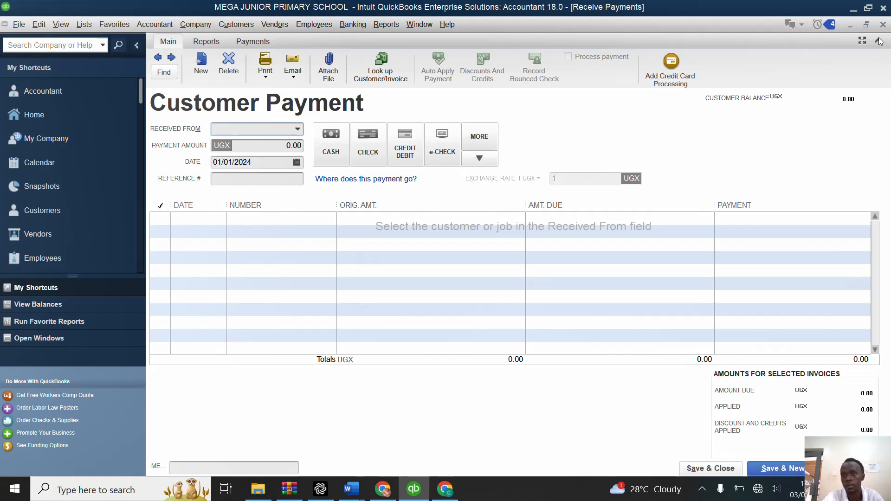
pyautogui.click(883, 24)
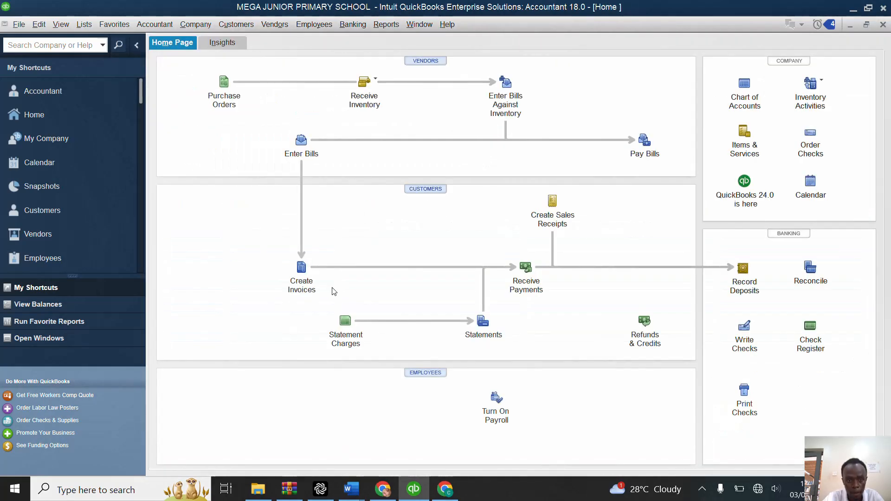
pyautogui.click(301, 268)
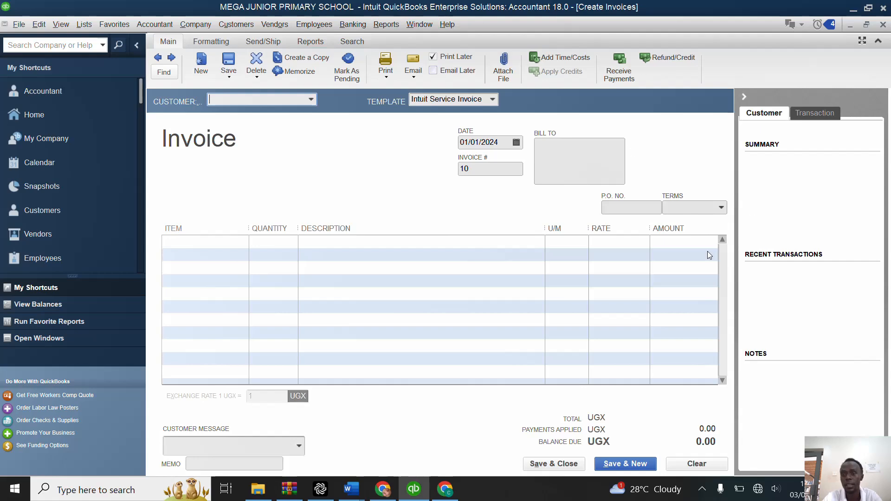
pyautogui.click(883, 25)
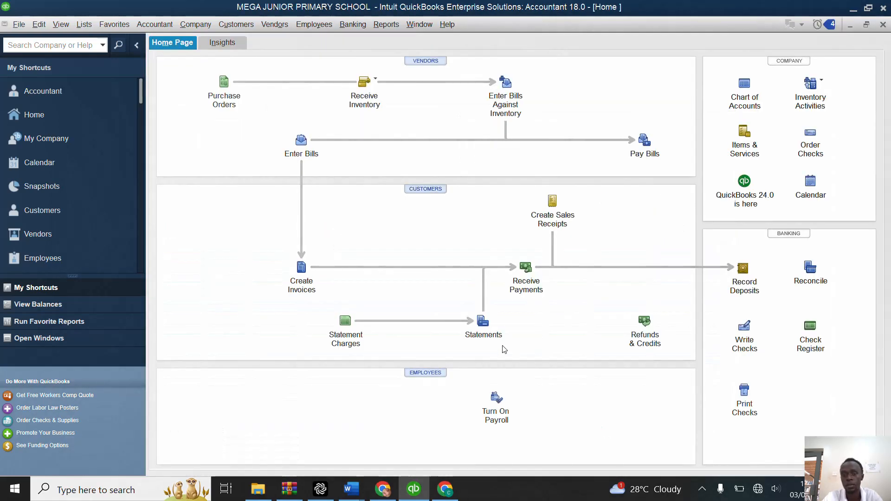
# Step: Receive full payment of invoice 1 from the last pupil in the customer list, keeping automatic payment calculation, and save into a new payment
pyautogui.click(535, 279)
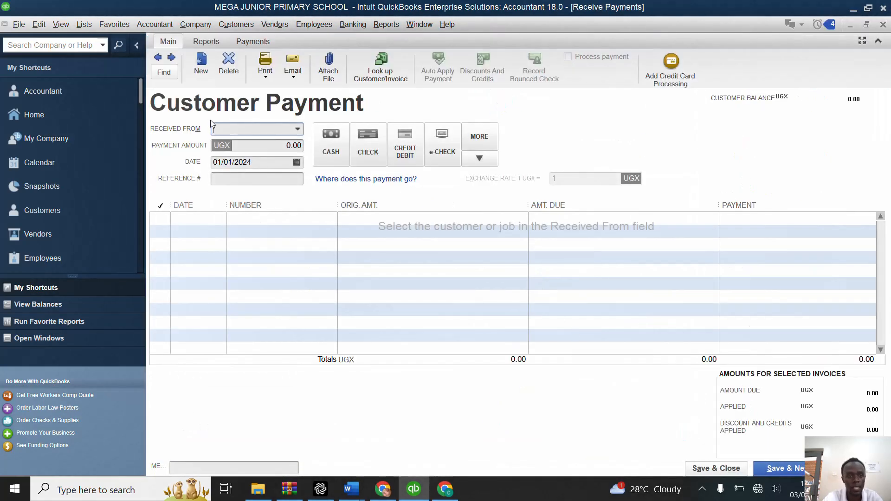
pyautogui.click(297, 129)
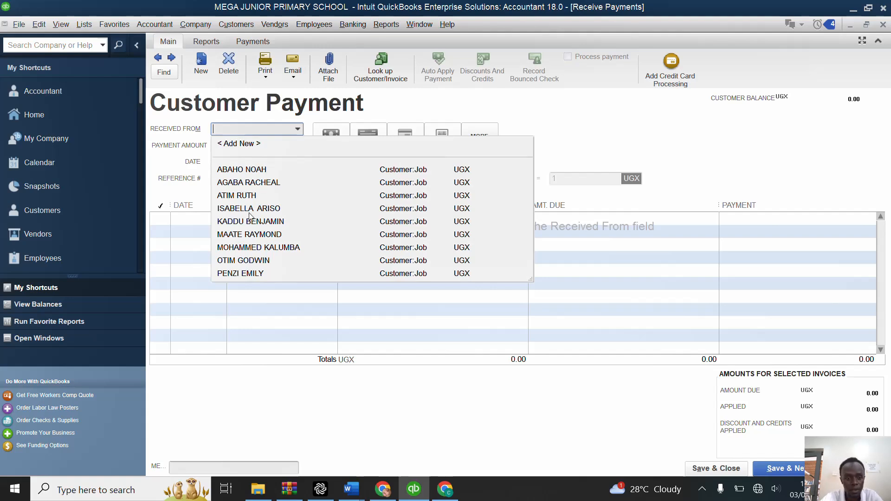
pyautogui.click(242, 274)
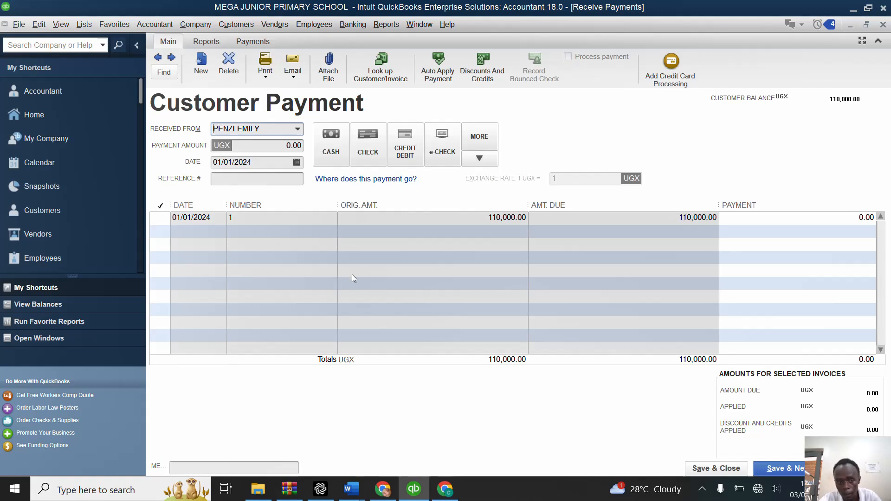
pyautogui.click(162, 217)
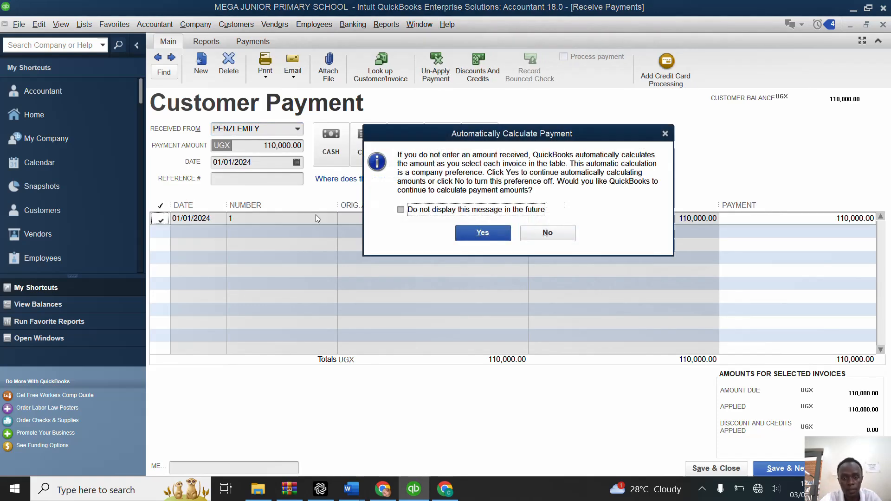
pyautogui.click(474, 231)
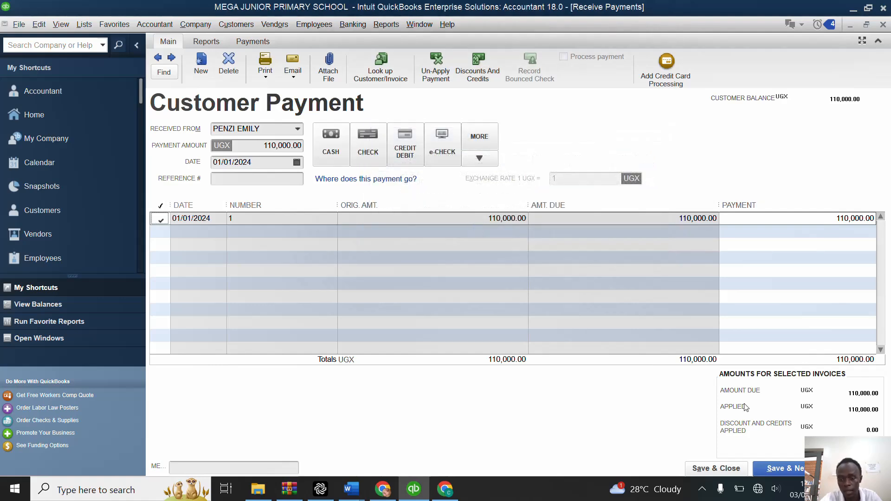
pyautogui.click(789, 470)
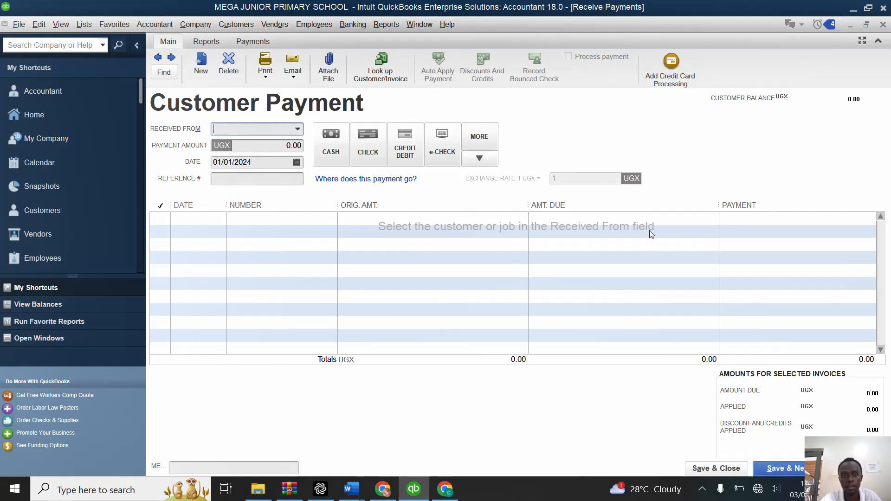
# Step: Start a payment from the second pupil in the customer list, select invoice 3, and turn off automatic payment calculation
pyautogui.click(298, 130)
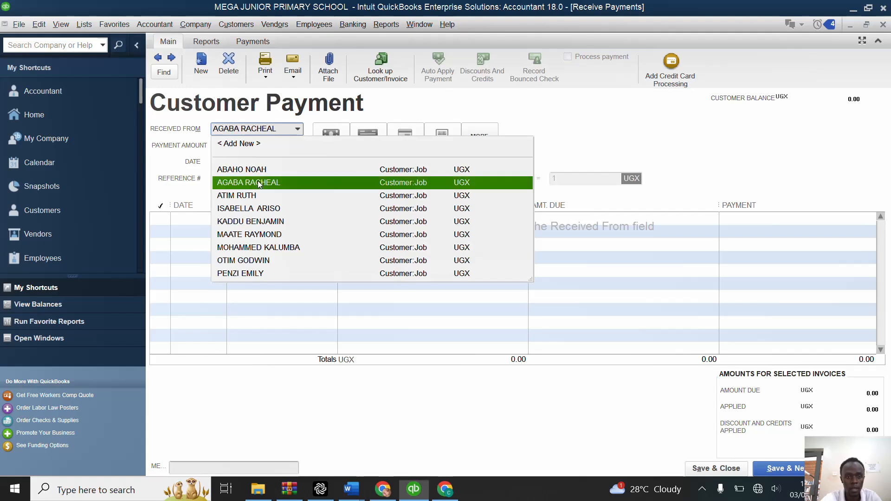
pyautogui.click(259, 183)
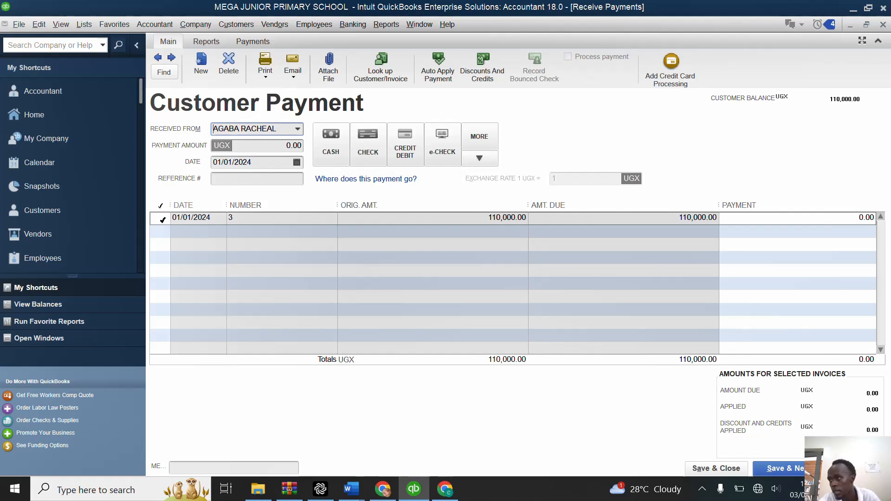
pyautogui.click(162, 219)
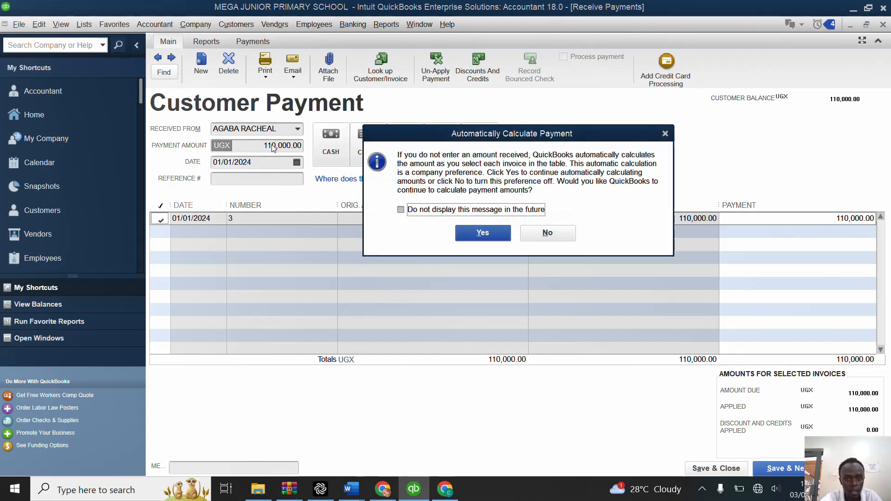
pyautogui.click(539, 233)
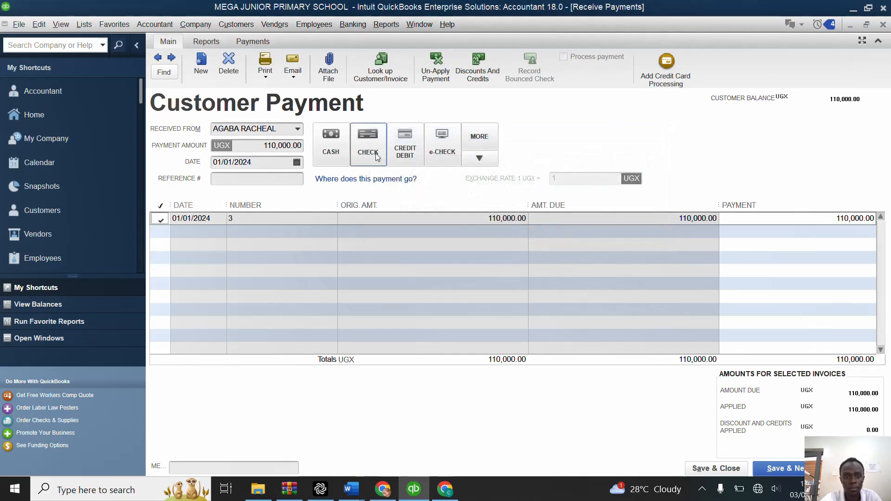
# Step: Set the second pupil's payment amount to 100,000, deselect invoice 3, and save it as a payment credit into a new payment
pyautogui.click(302, 146)
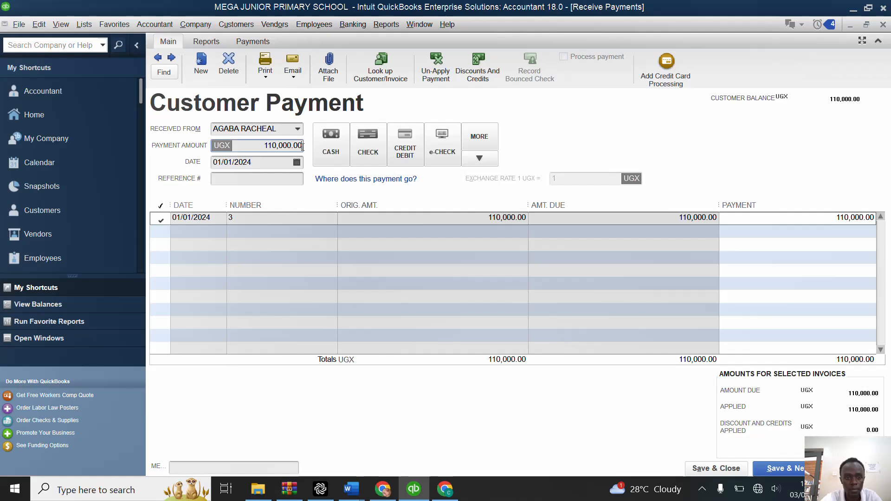
pyautogui.press('BackSpace')
pyautogui.press('BackSpace')
pyautogui.press('BackSpace')
pyautogui.press('BackSpace')
pyautogui.press('BackSpace')
pyautogui.press('BackSpace')
pyautogui.press('BackSpace')
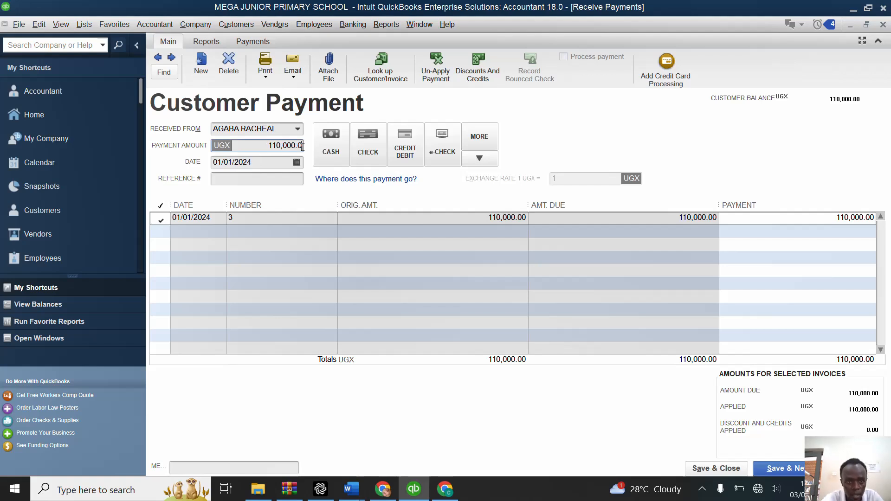
pyautogui.press('BackSpace')
pyautogui.press('BackSpace')
pyautogui.press('BackSpace')
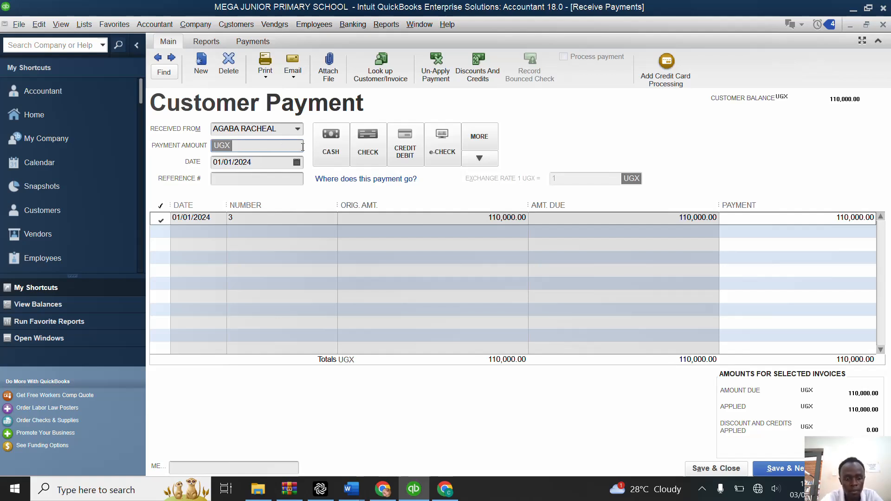
pyautogui.write('100000')
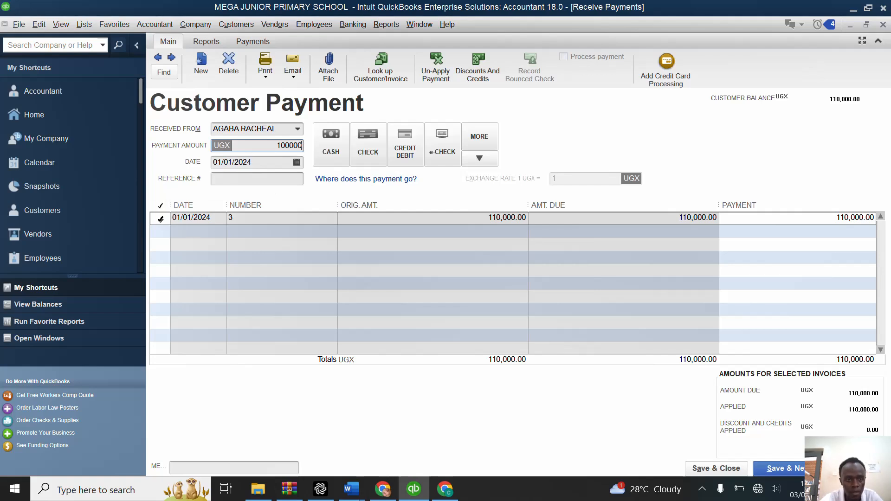
pyautogui.click(160, 219)
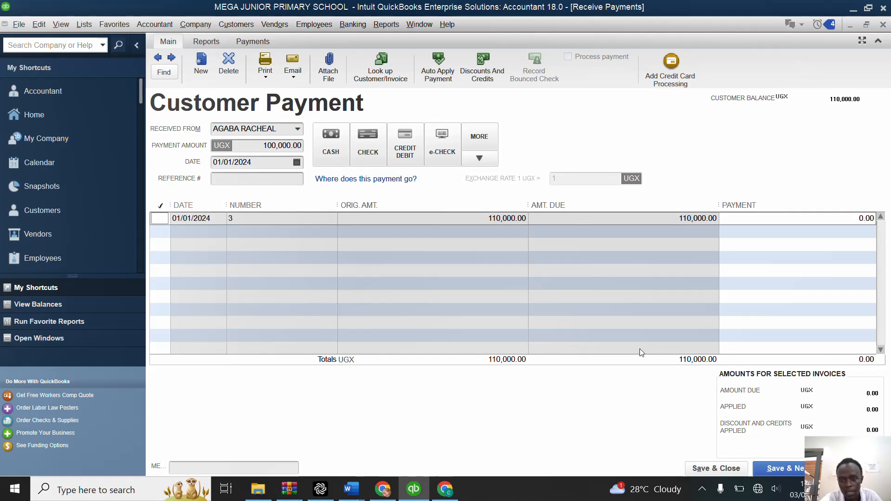
pyautogui.click(797, 470)
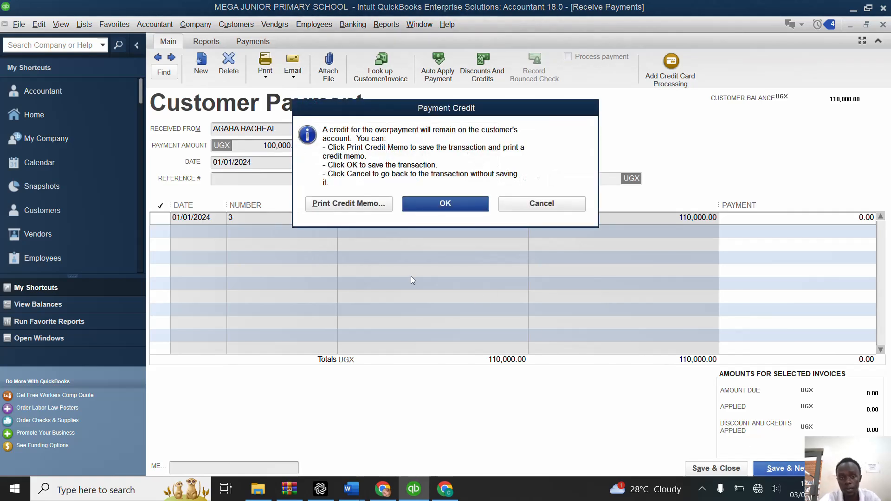
pyautogui.click(480, 209)
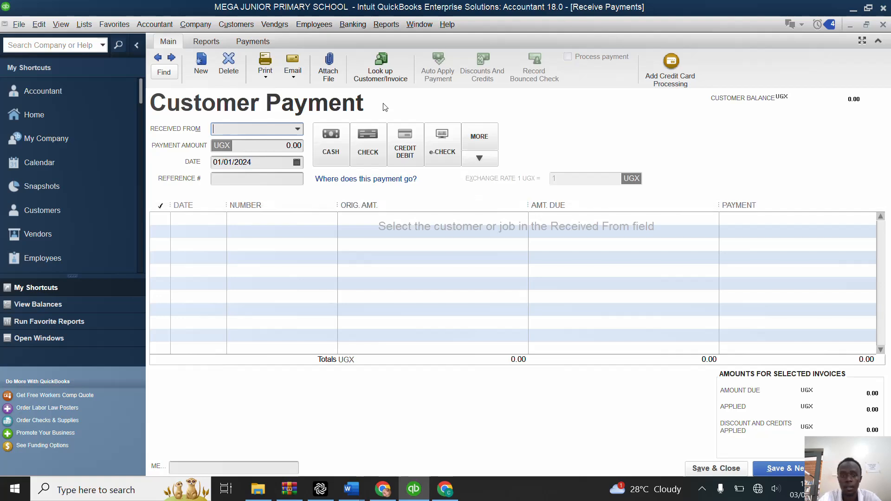
# Step: Receive 300,000 from the fourth pupil in the customer list without applying it to invoice 4, and save it as a credit into a new payment
pyautogui.click(298, 129)
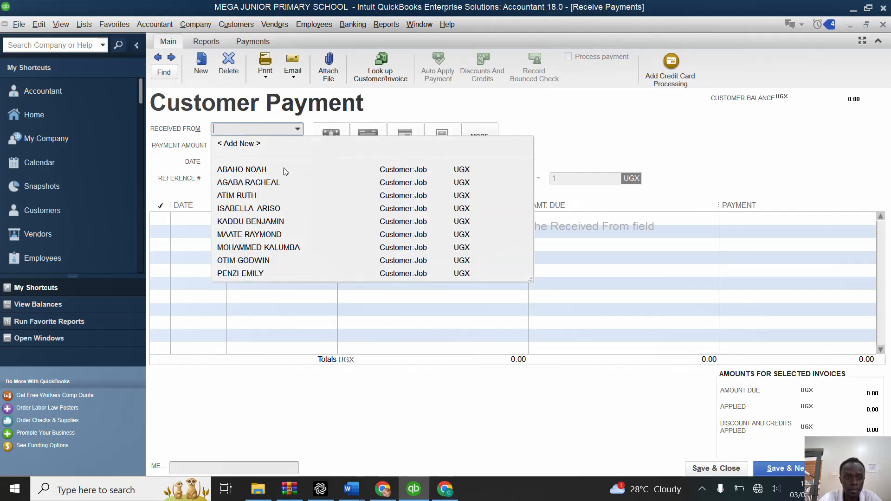
pyautogui.click(262, 209)
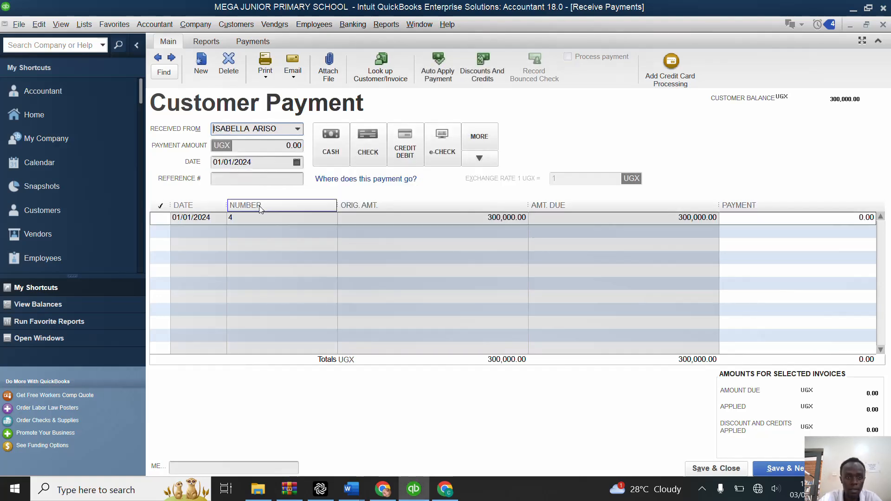
pyautogui.click(303, 145)
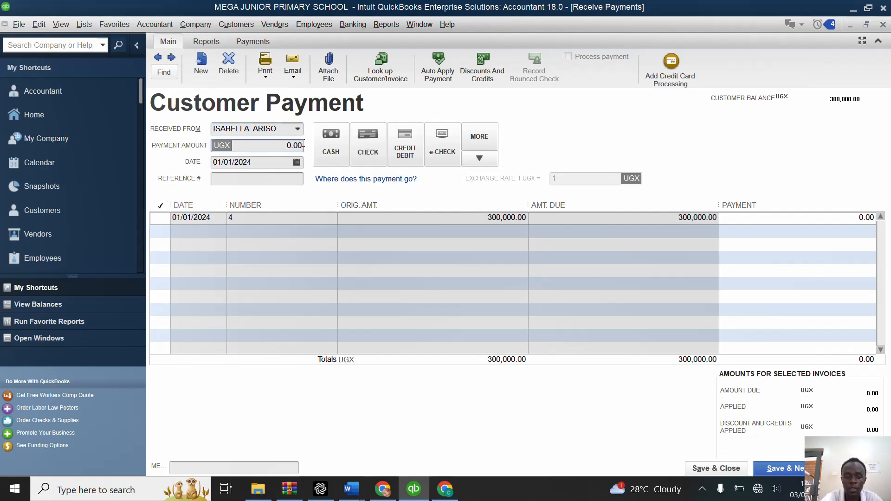
pyautogui.write('3000')
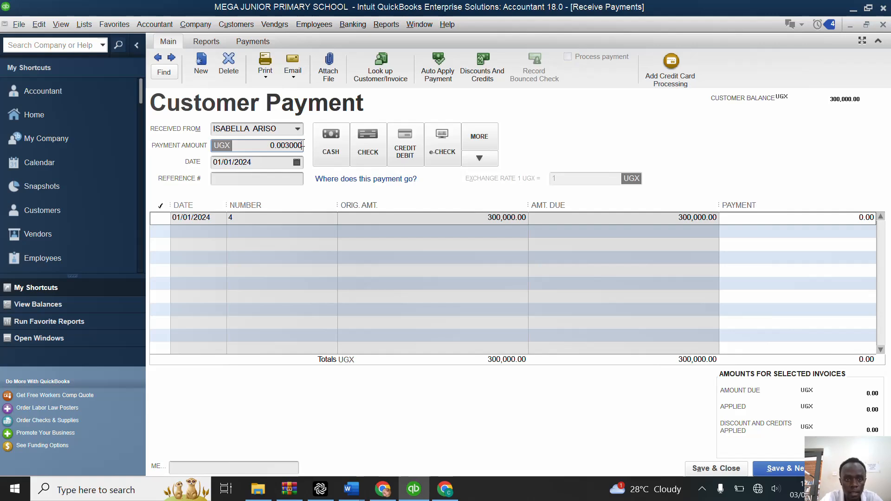
pyautogui.press('BackSpace')
pyautogui.press('BackSpace')
pyautogui.press('BackSpace')
pyautogui.press('BackSpace')
pyautogui.press('BackSpace')
pyautogui.press('BackSpace')
pyautogui.press('BackSpace')
pyautogui.press('BackSpace')
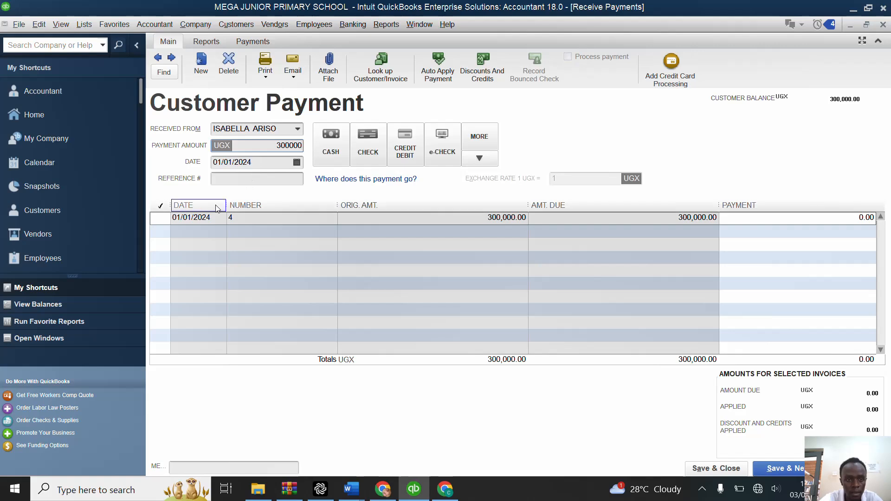
pyautogui.click(163, 217)
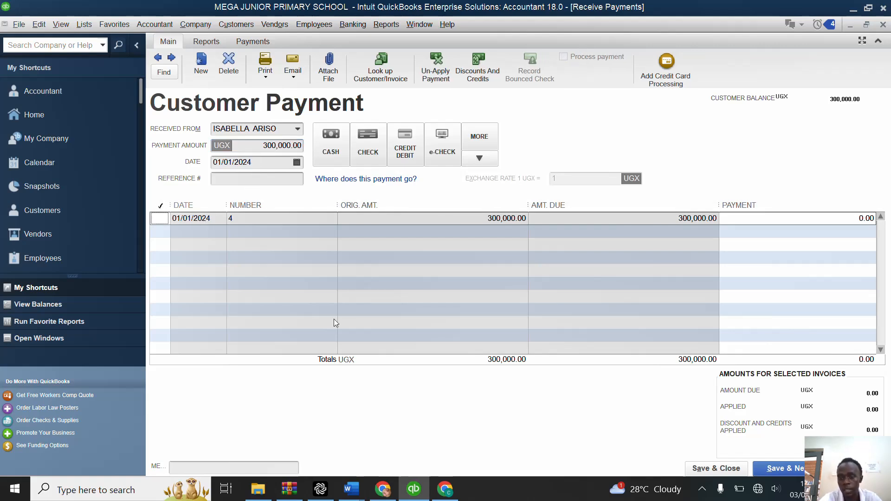
pyautogui.click(801, 472)
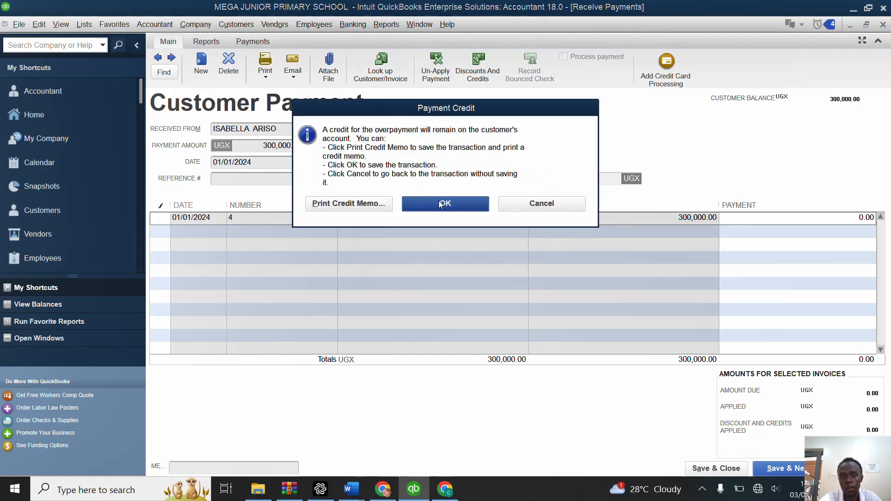
pyautogui.click(441, 205)
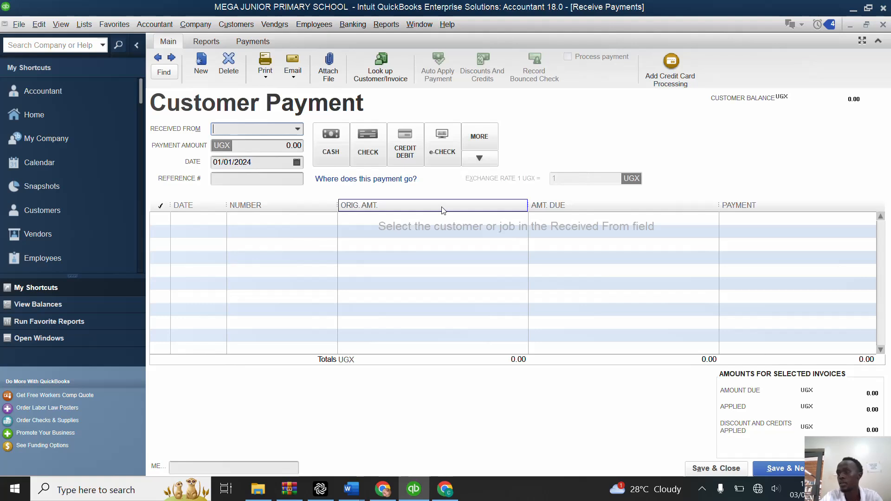
# Step: Receive 140,000 from the eighth pupil in the customer list, save it as a payment credit, and close the payment form
pyautogui.click(297, 131)
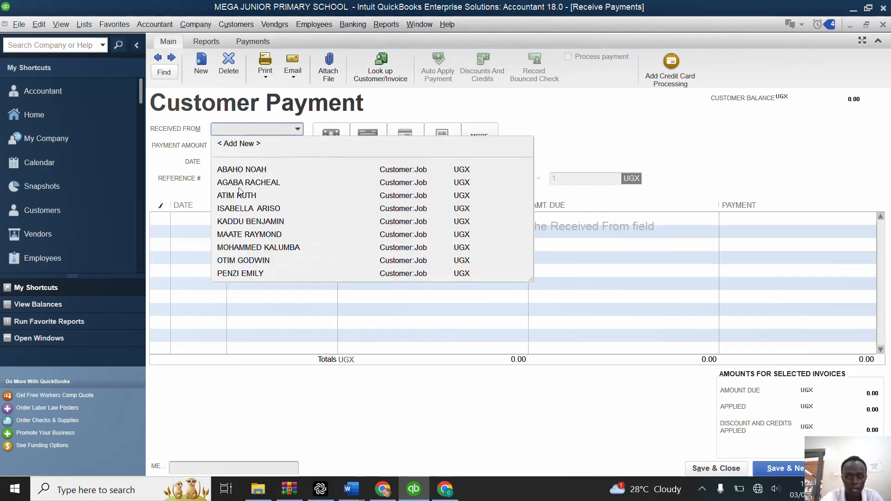
pyautogui.click(254, 261)
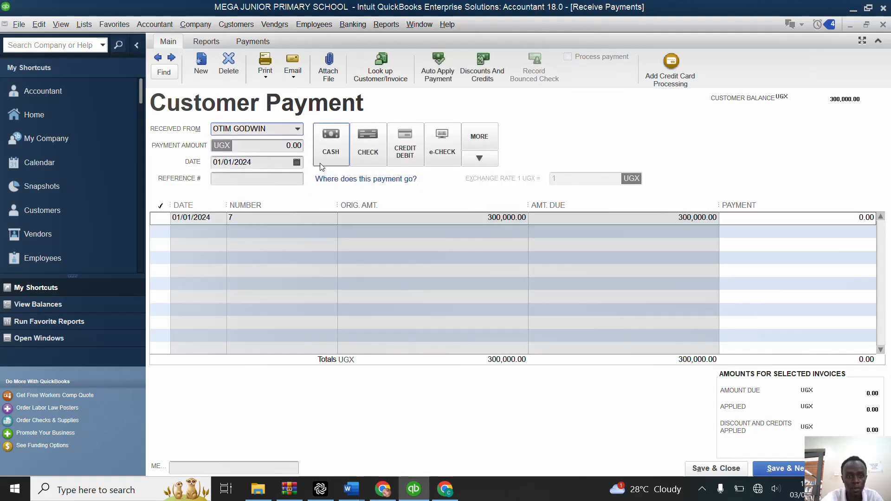
pyautogui.click(303, 145)
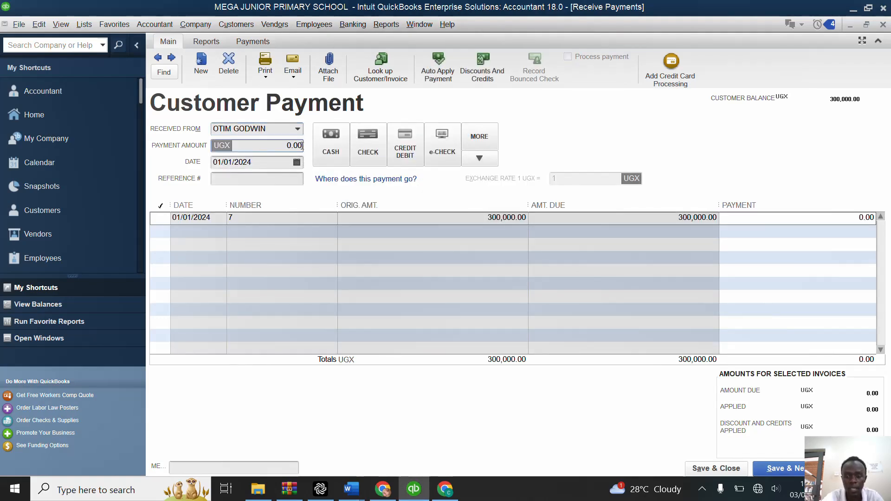
pyautogui.press('BackSpace')
pyautogui.press('BackSpace')
pyautogui.press('BackSpace')
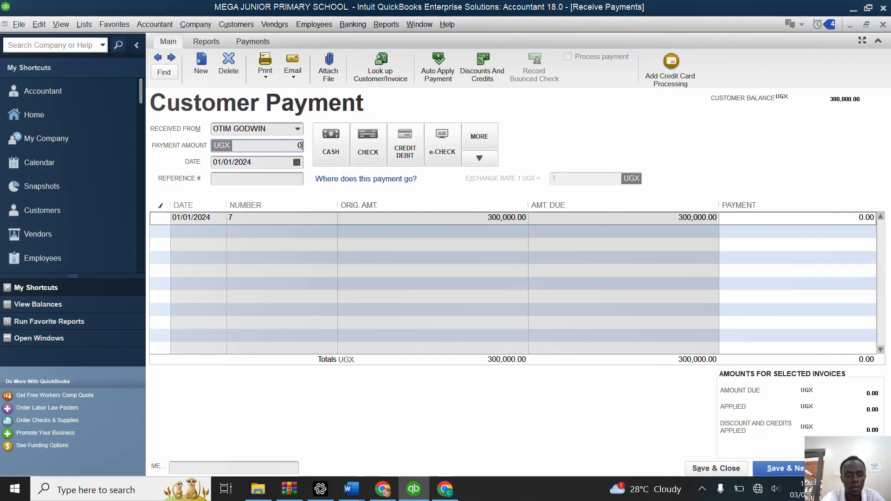
pyautogui.write('14000')
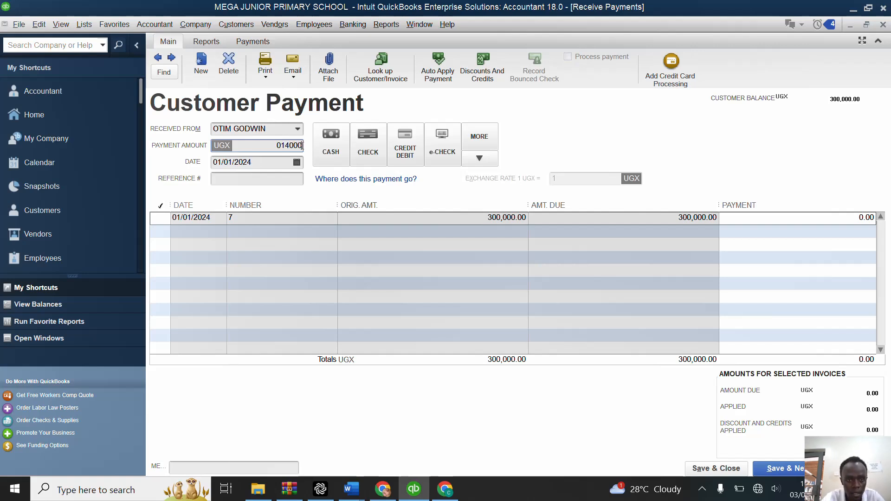
pyautogui.press('BackSpace')
pyautogui.press('BackSpace')
pyautogui.press('BackSpace')
pyautogui.press('BackSpace')
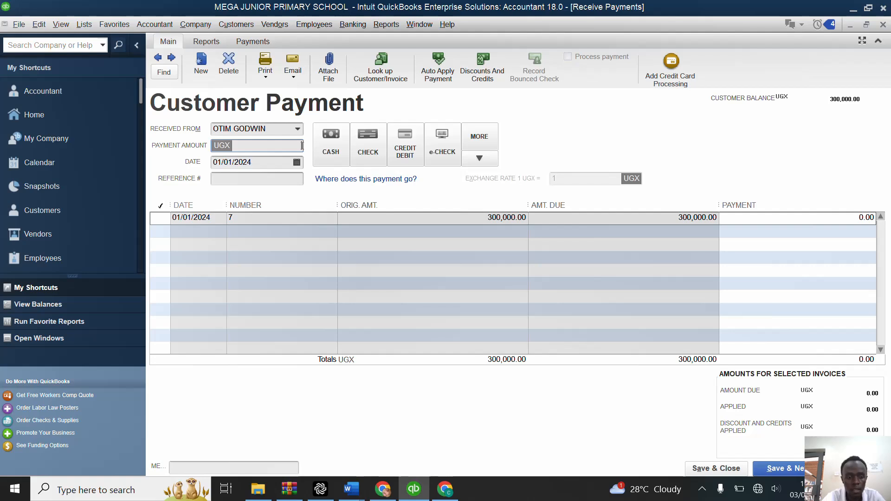
pyautogui.write('140000')
pyautogui.press('Tab')
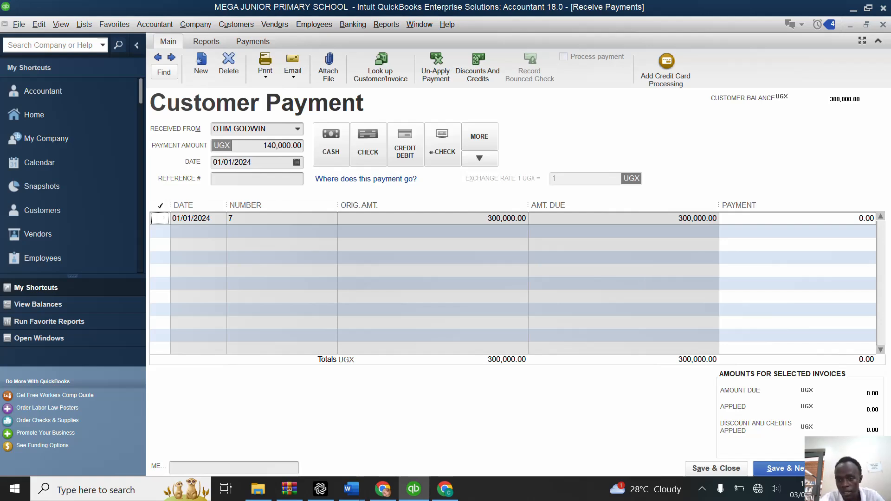
pyautogui.click(717, 470)
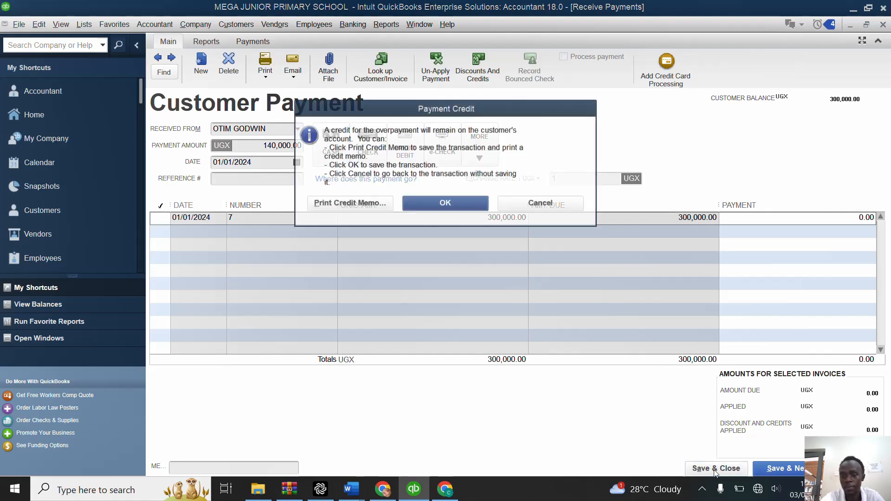
pyautogui.click(460, 204)
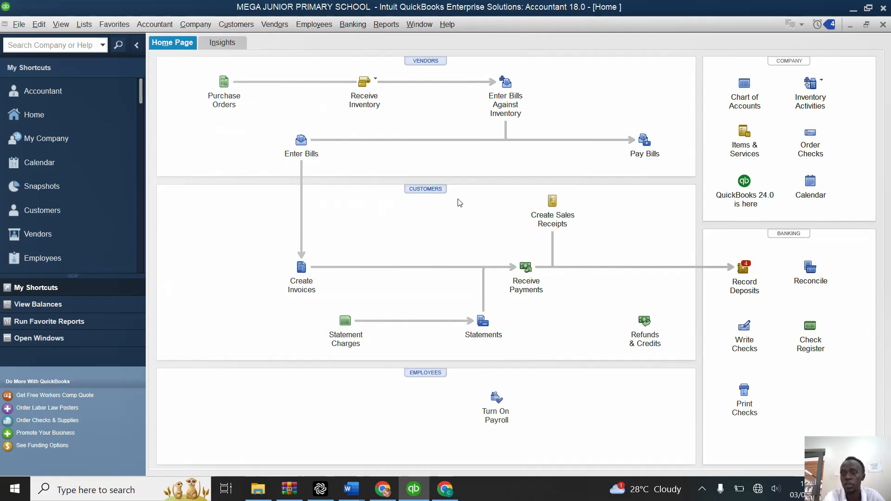
# Step: Record a deposit of all the received pupil payments into CENTENARY BANK, then save and close it
pyautogui.click(744, 270)
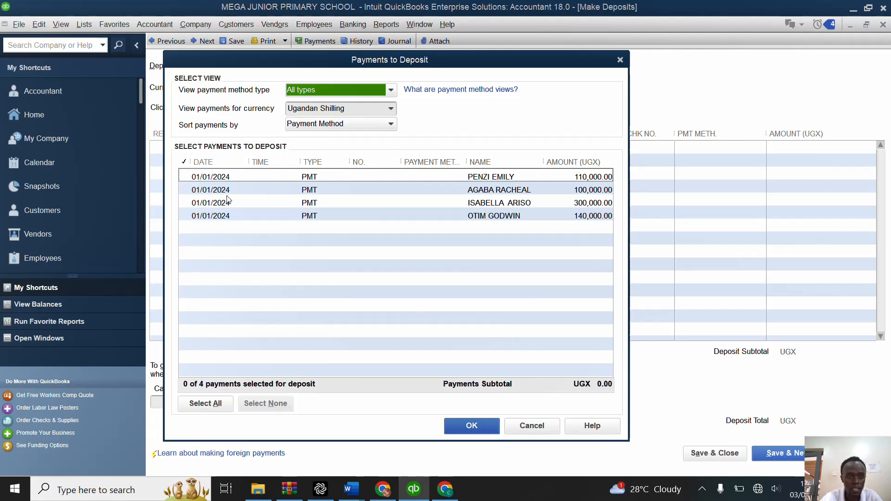
pyautogui.click(204, 402)
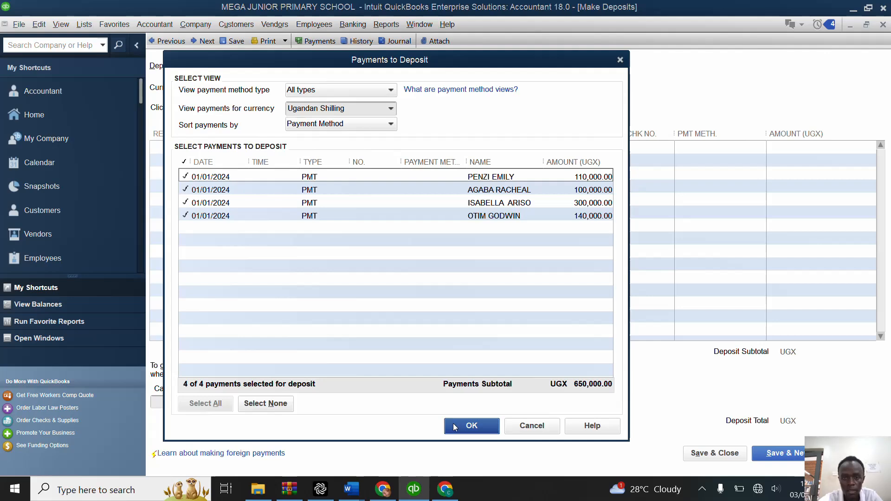
pyautogui.click(471, 426)
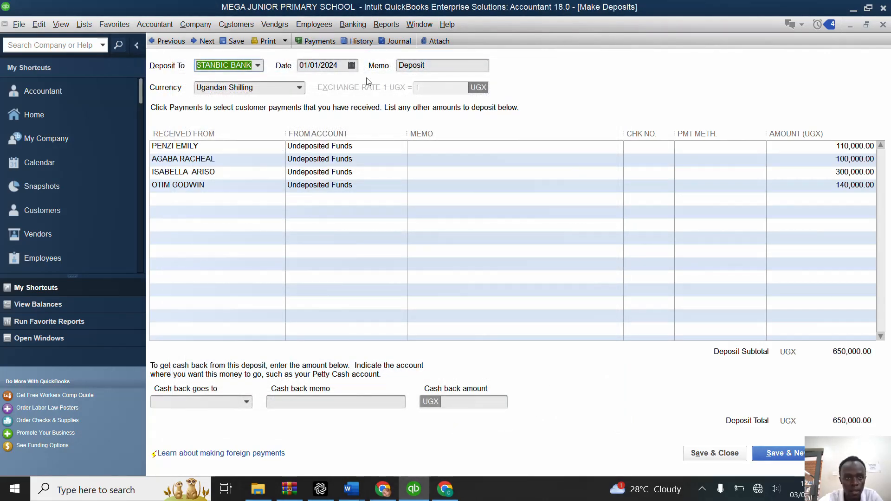
pyautogui.click(258, 66)
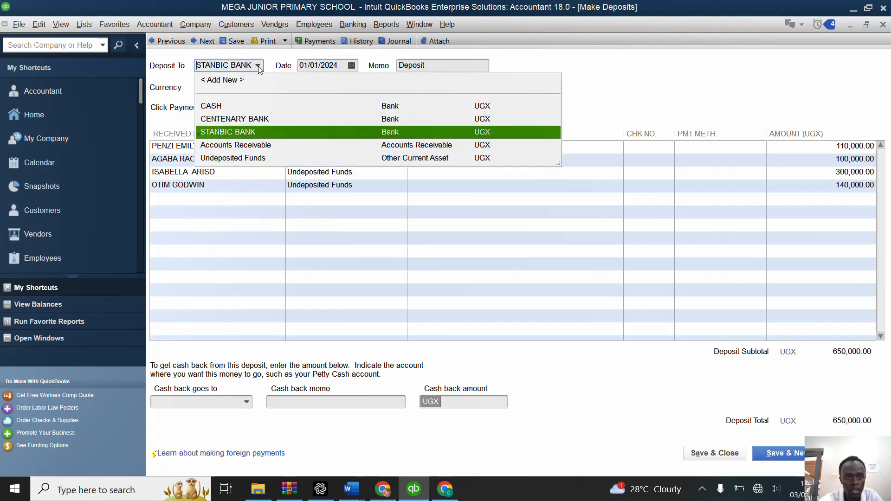
pyautogui.click(236, 120)
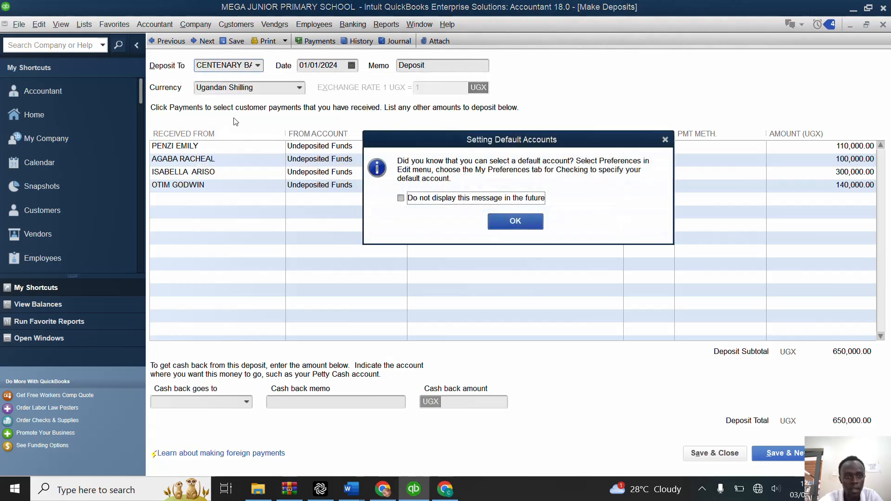
pyautogui.click(515, 222)
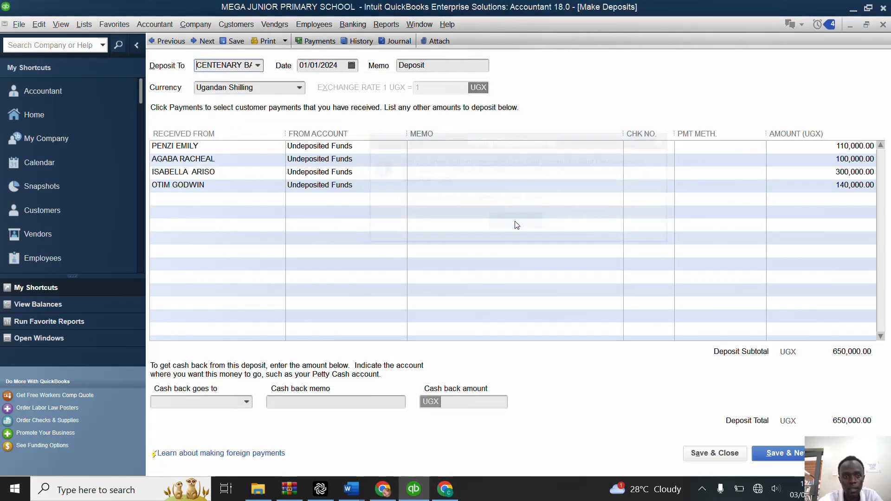
pyautogui.click(716, 453)
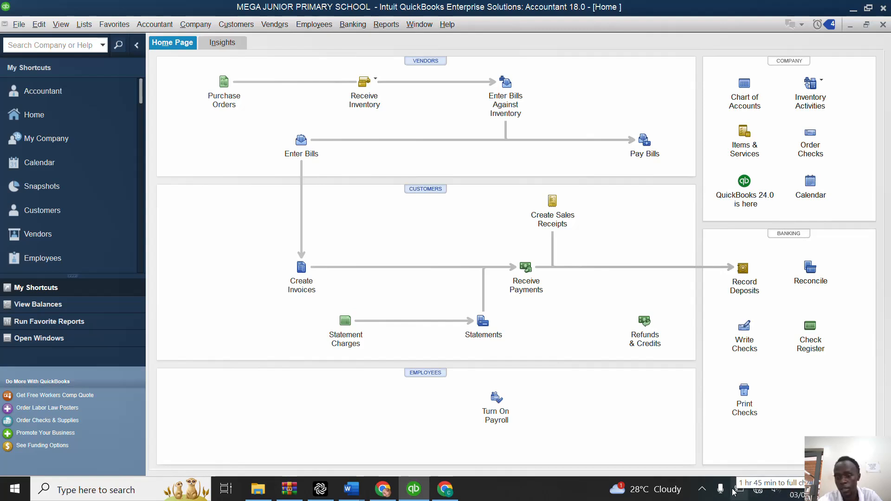
pyautogui.click(703, 490)
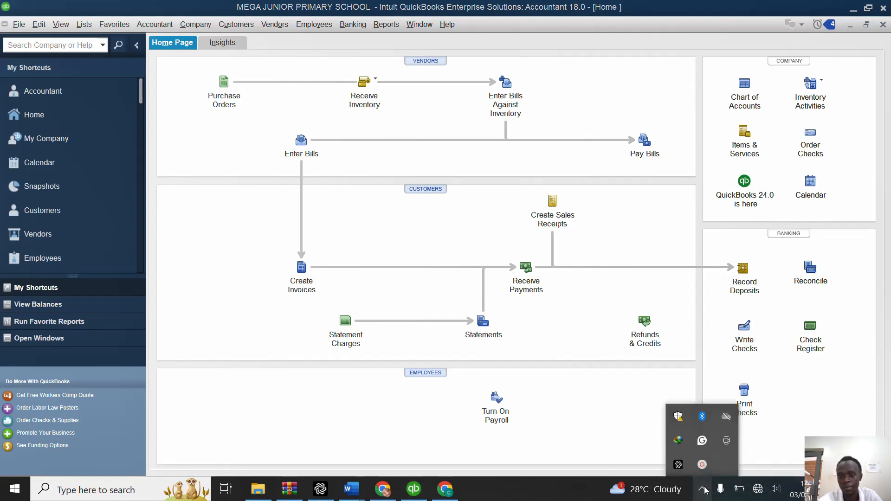
pyautogui.click(702, 464)
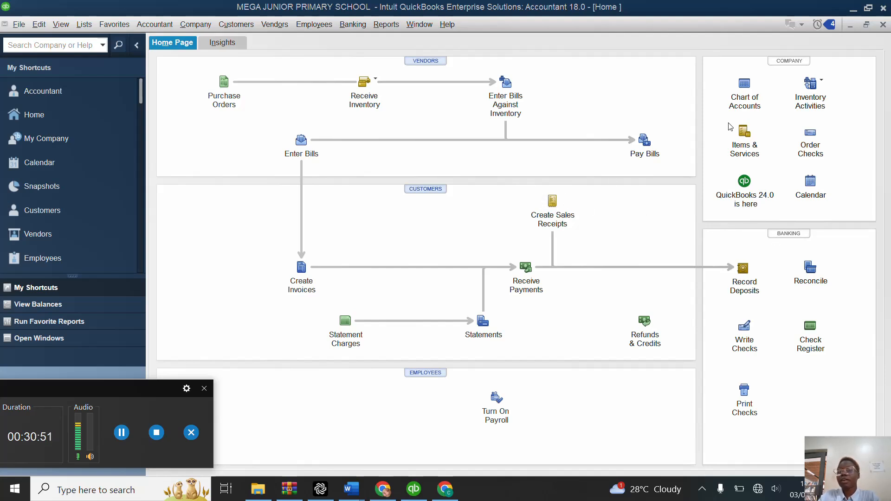
# Step: Start a general journal entry from the chart of accounts and dismiss the notice about entry numbering
pyautogui.click(745, 84)
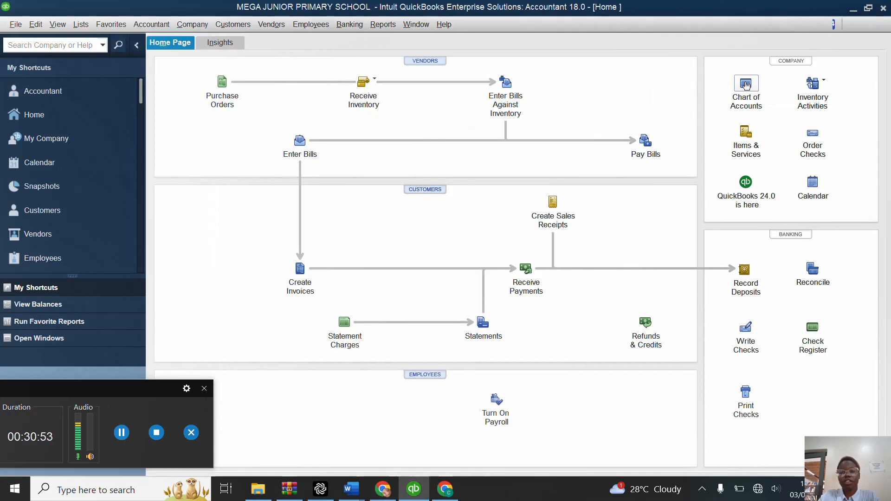
pyautogui.rightClick(436, 170)
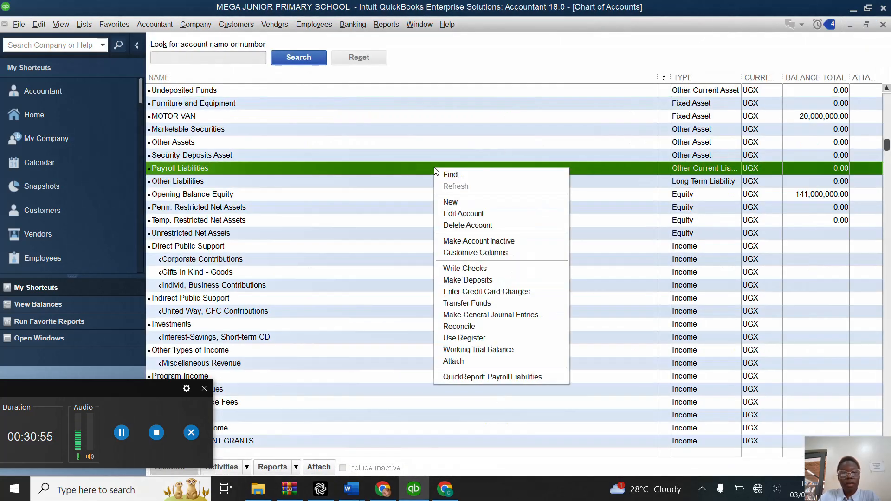
pyautogui.click(486, 315)
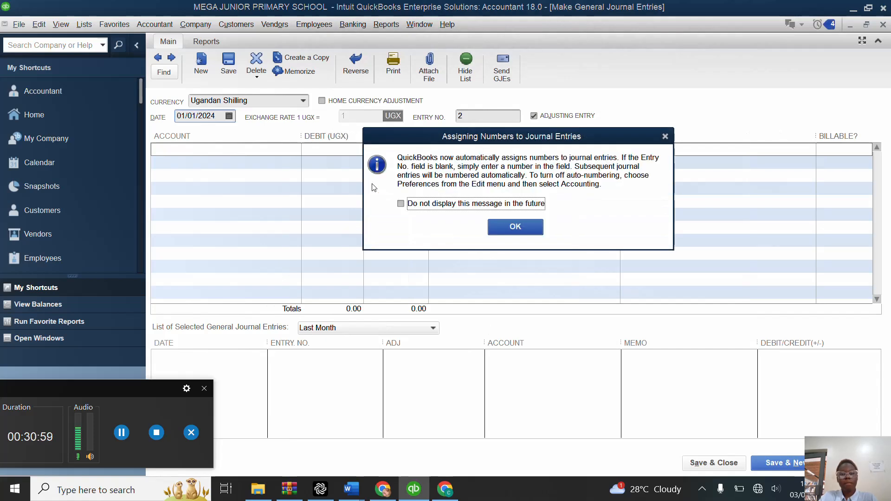
pyautogui.click(666, 136)
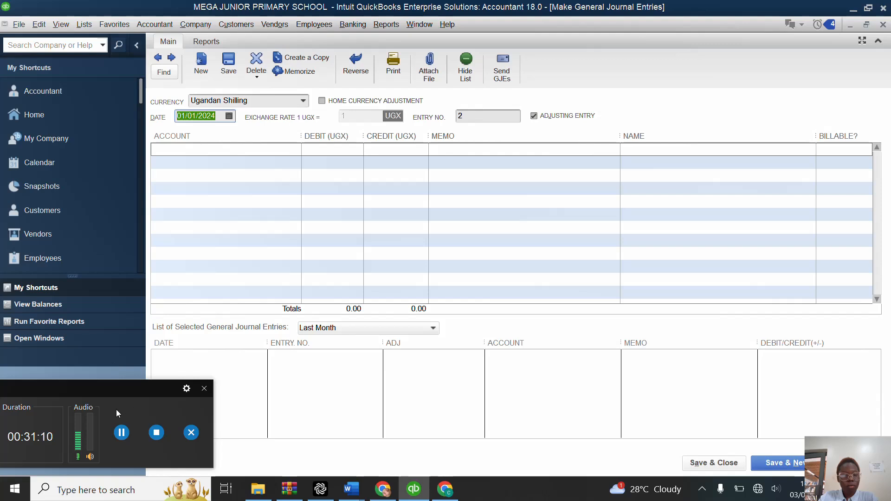
# Step: Add a new expense account named ALLOWANCES for the first line of the journal entry and save it
pyautogui.click(239, 151)
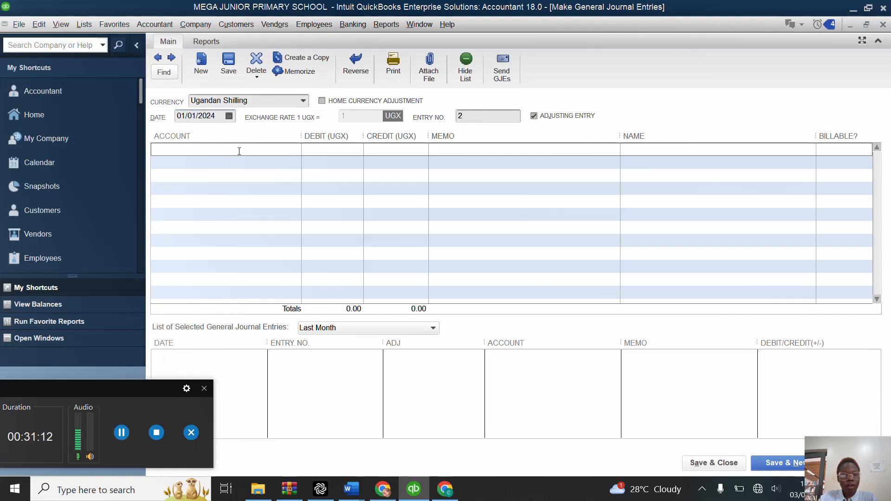
pyautogui.click(295, 150)
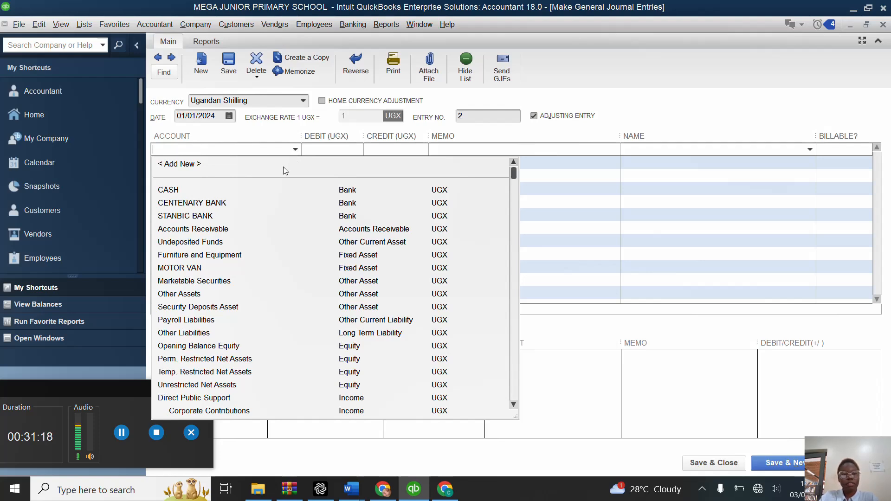
pyautogui.click(285, 170)
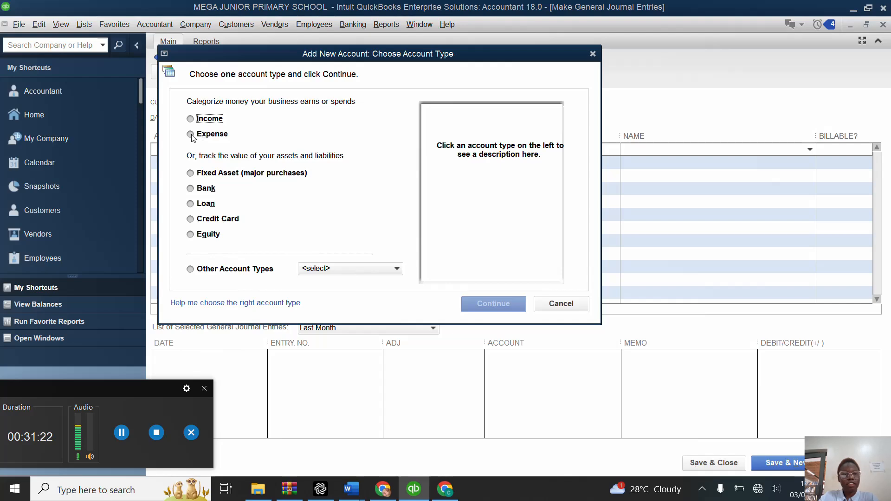
pyautogui.click(202, 136)
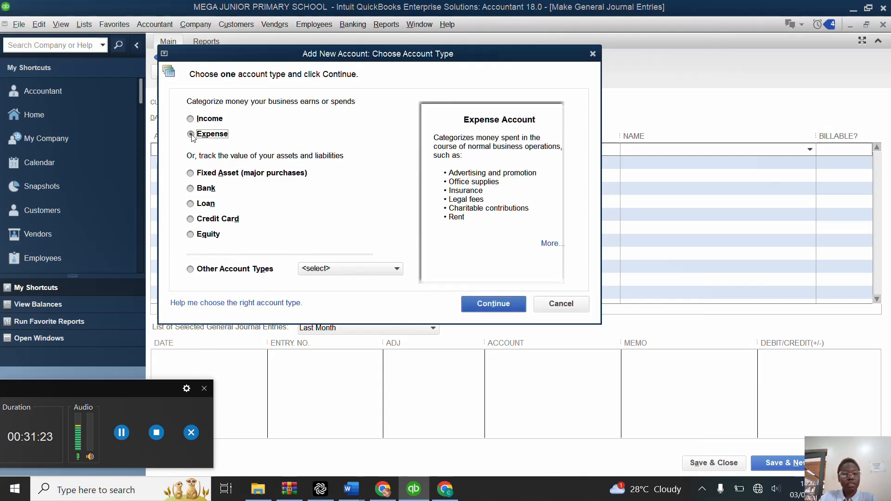
pyautogui.click(485, 303)
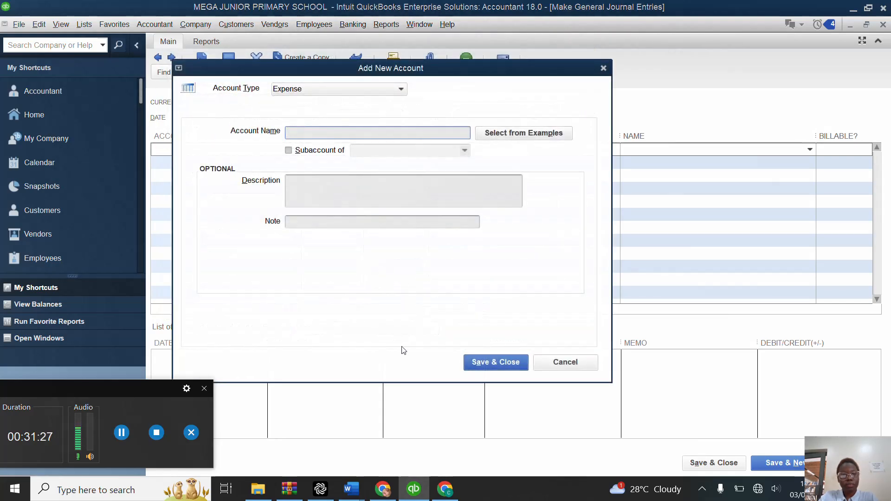
pyautogui.write('ALO')
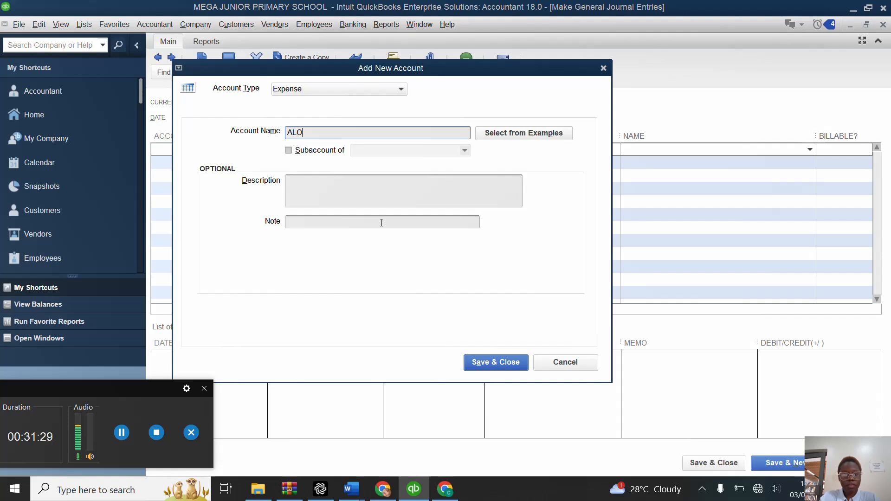
pyautogui.press('BackSpace')
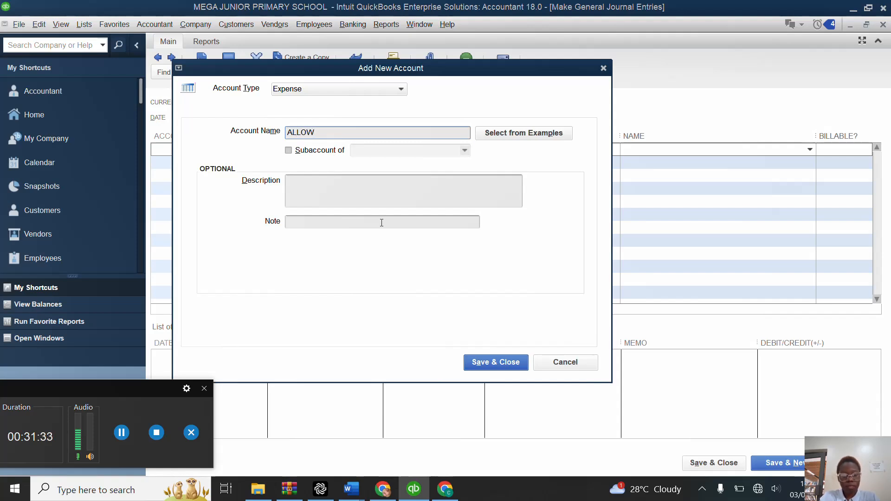
pyautogui.write('LOWANCES')
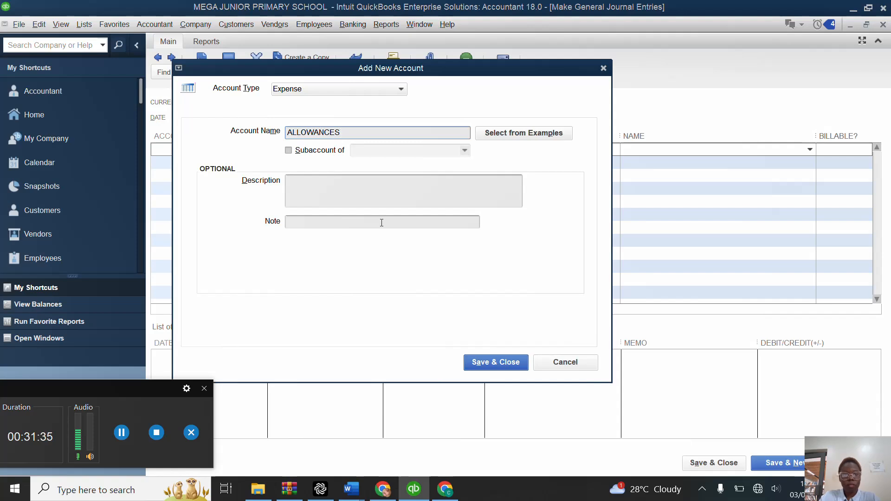
pyautogui.click(495, 361)
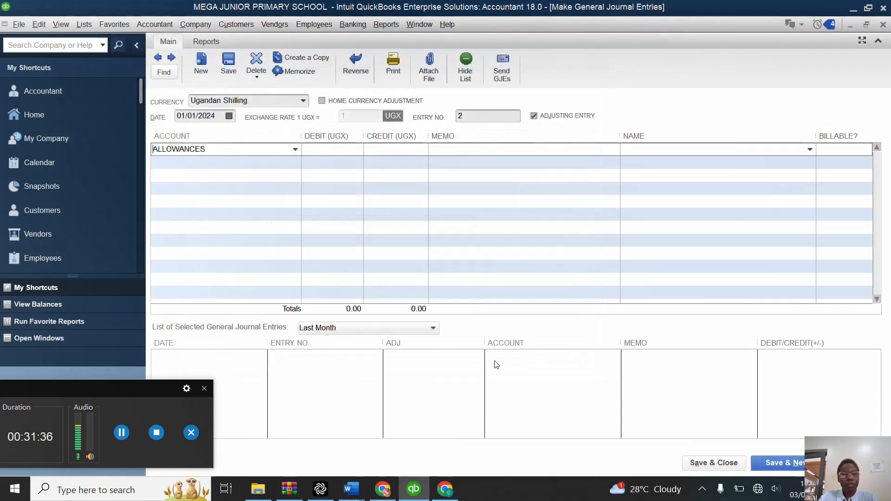
# Step: Debit ALLOWANCES with 1,000,000, credit the amount to STANBIC BANK, and save the journal entry into a new one
pyautogui.click(328, 149)
pyautogui.write('1')
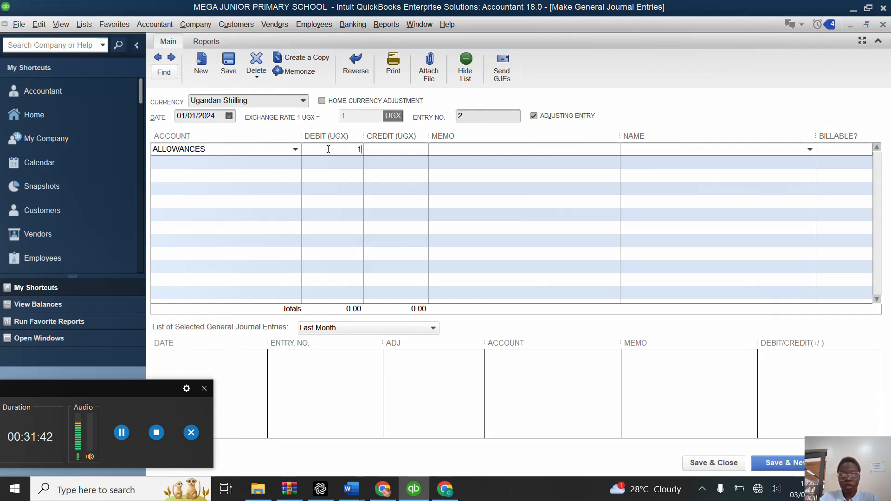
pyautogui.write('000,000.00')
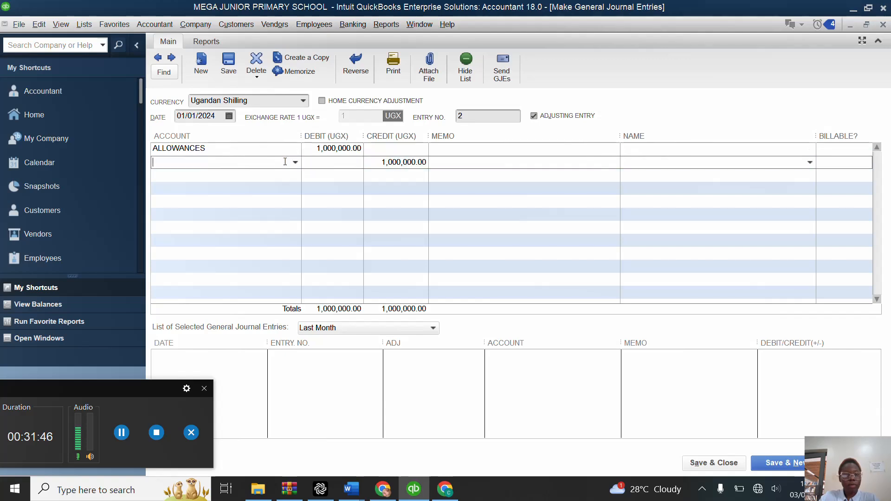
pyautogui.click(301, 163)
pyautogui.click(296, 163)
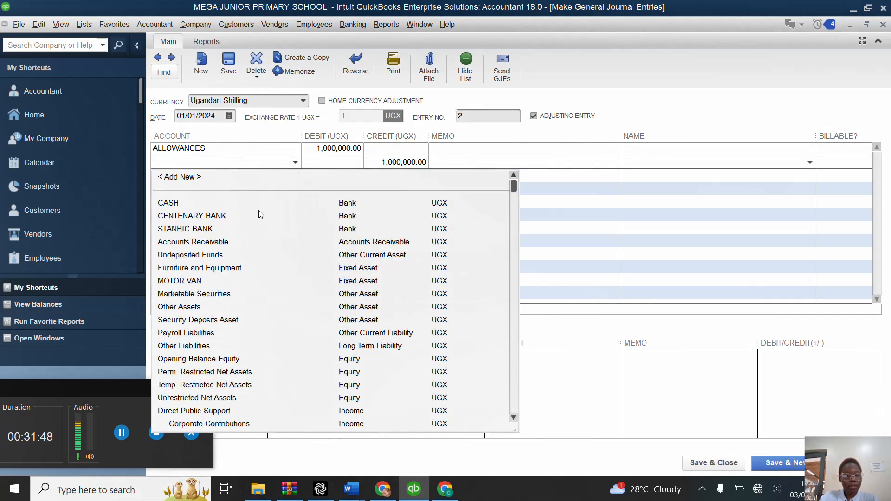
pyautogui.click(210, 230)
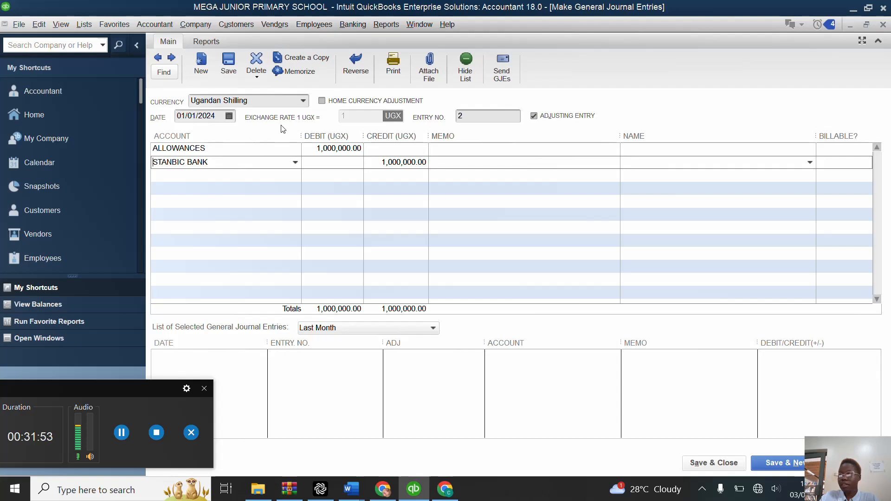
pyautogui.click(773, 463)
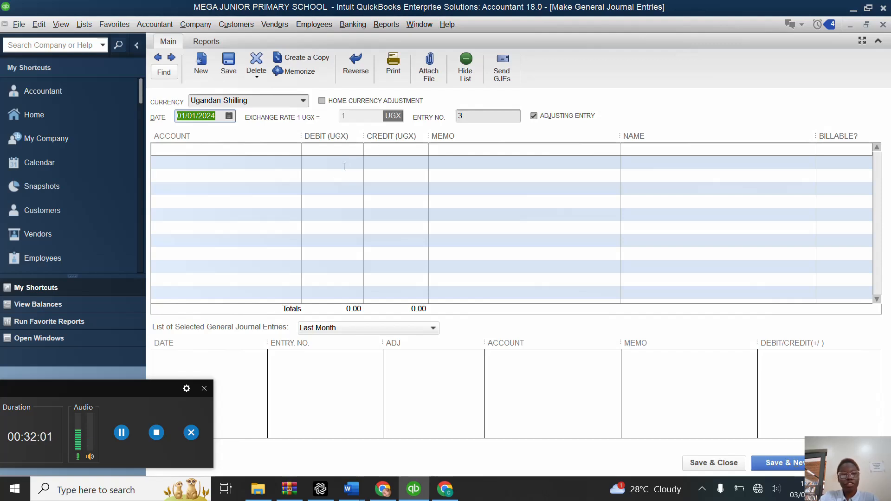
# Step: Search the accounts for UTI on the first line of the new journal entry and clear the search text
pyautogui.click(279, 147)
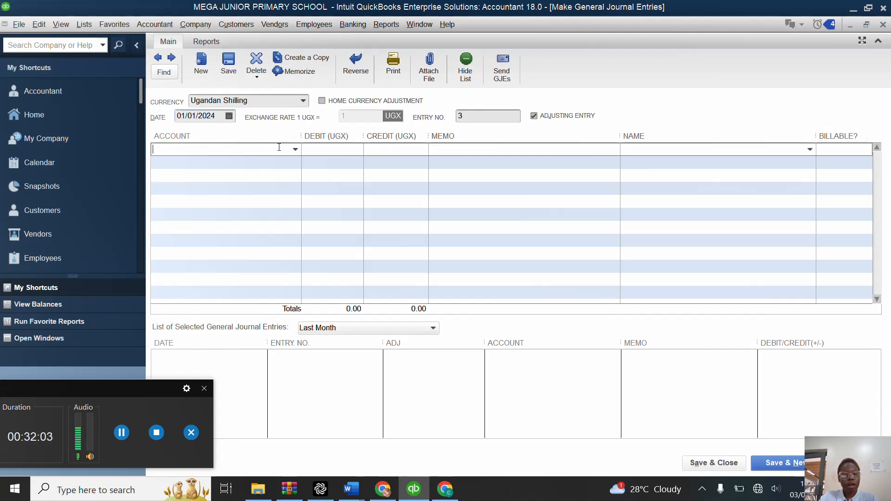
pyautogui.click(294, 150)
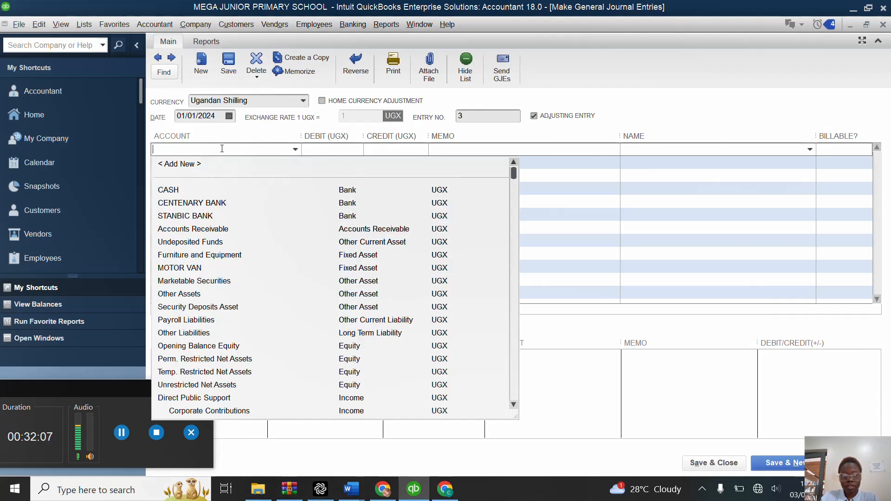
pyautogui.write('UTI')
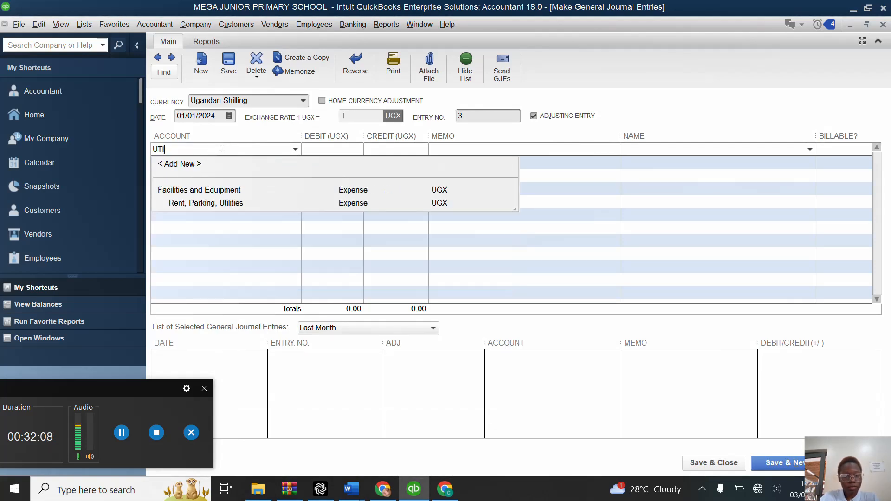
pyautogui.press('BackSpace')
pyautogui.press('BackSpace')
pyautogui.press('BackSpace')
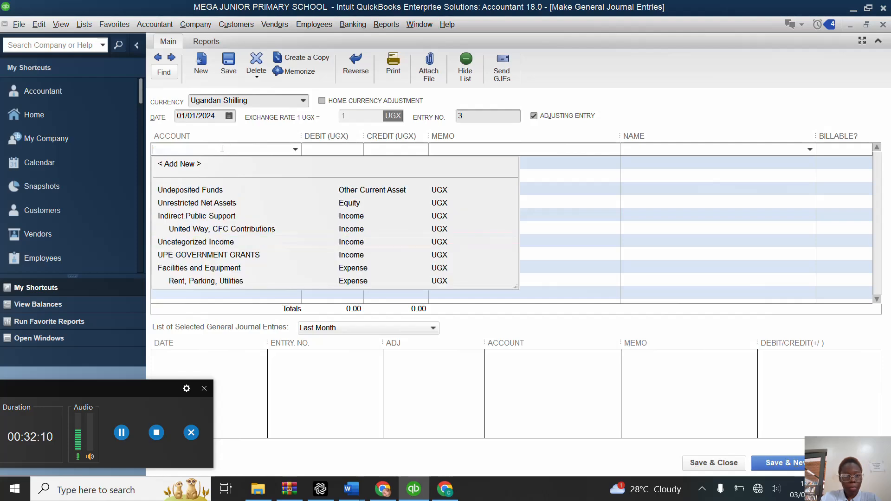
# Step: Add a new expense account named UTILITIES for the first line of the journal entry and save it
pyautogui.click(186, 162)
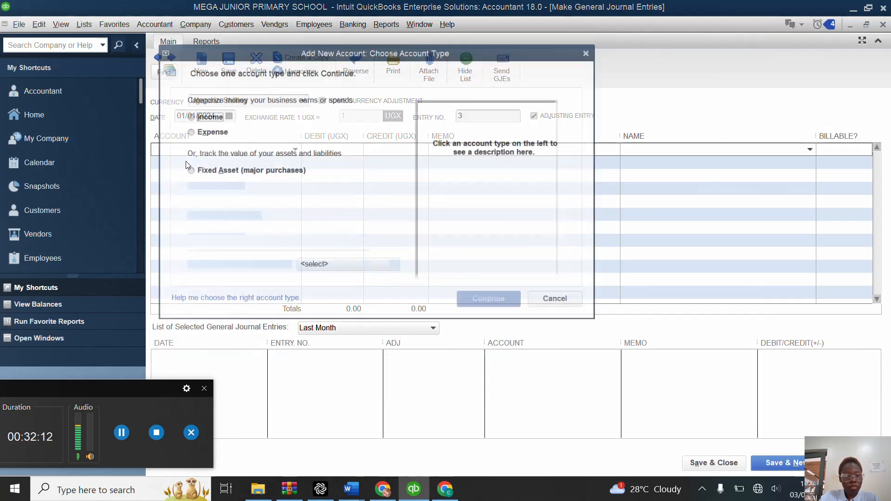
pyautogui.click(192, 133)
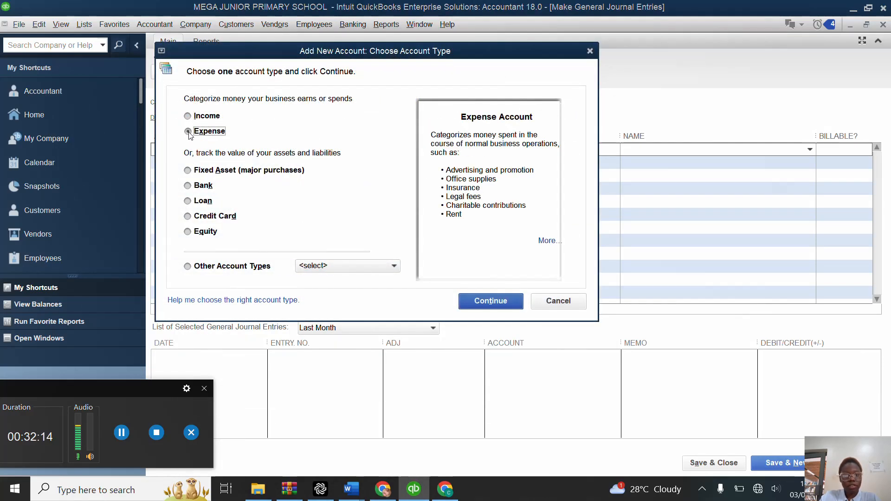
pyautogui.click(486, 305)
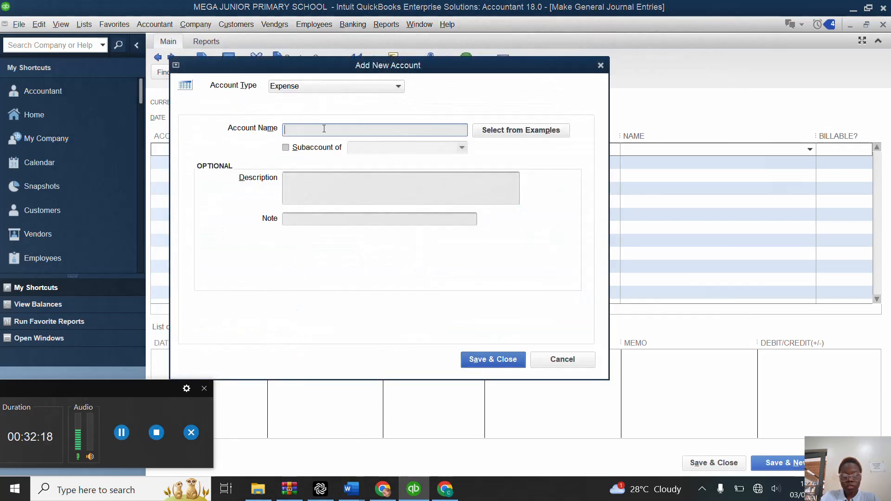
pyautogui.write('UTIL')
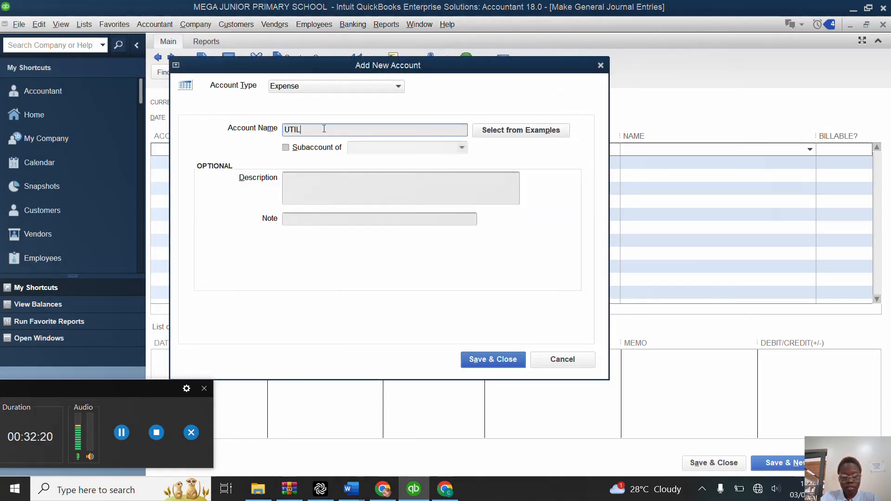
pyautogui.write('ITIES')
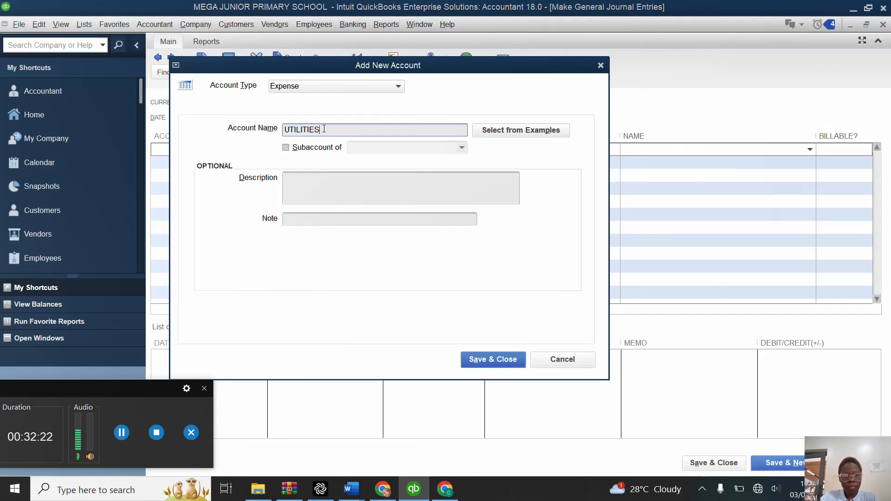
pyautogui.click(502, 360)
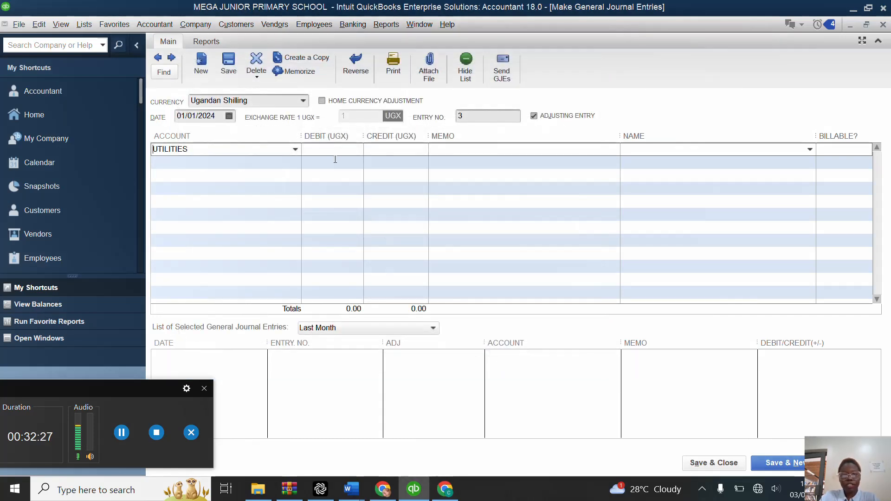
# Step: Debit UTILITIES with 18,000,000, credit the amount to STANBIC BANK, and save the journal entry into a new one
pyautogui.click(335, 149)
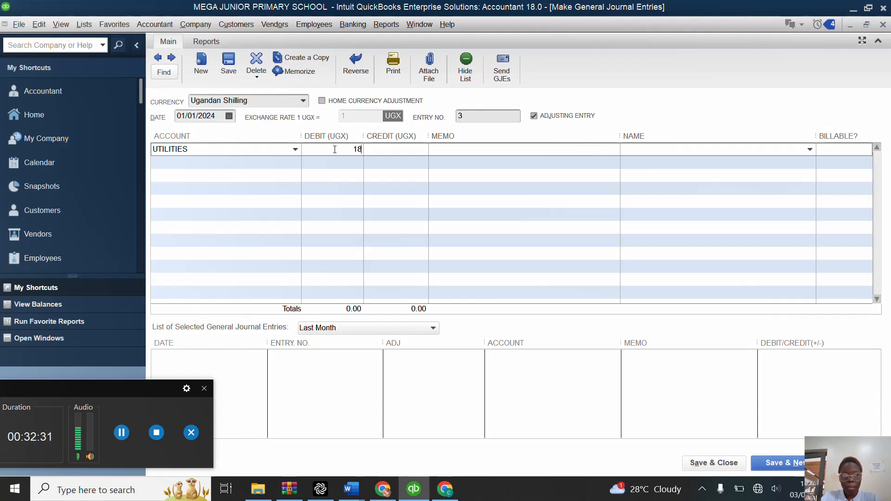
pyautogui.write('18,000,00')
pyautogui.write('0')
pyautogui.click(271, 163)
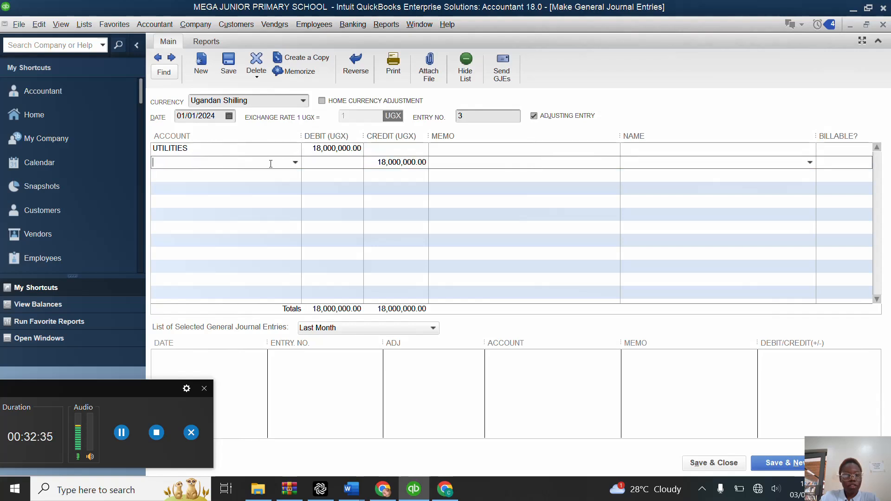
pyautogui.click(295, 163)
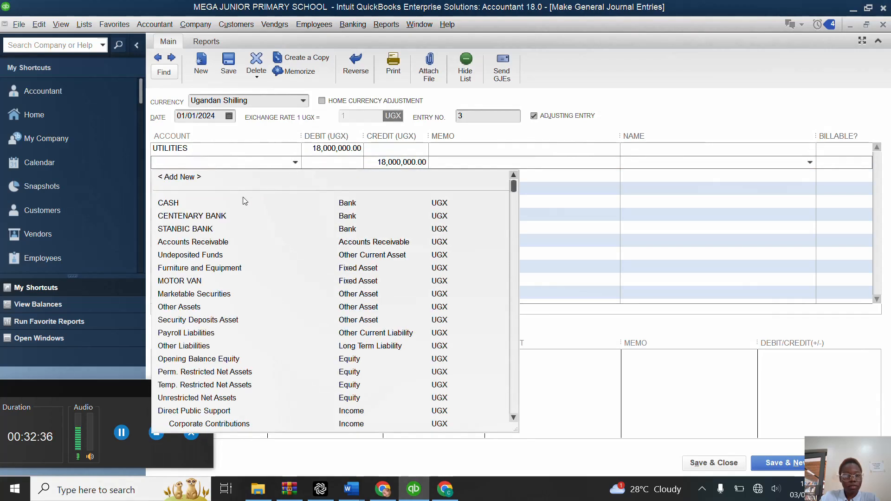
pyautogui.click(206, 230)
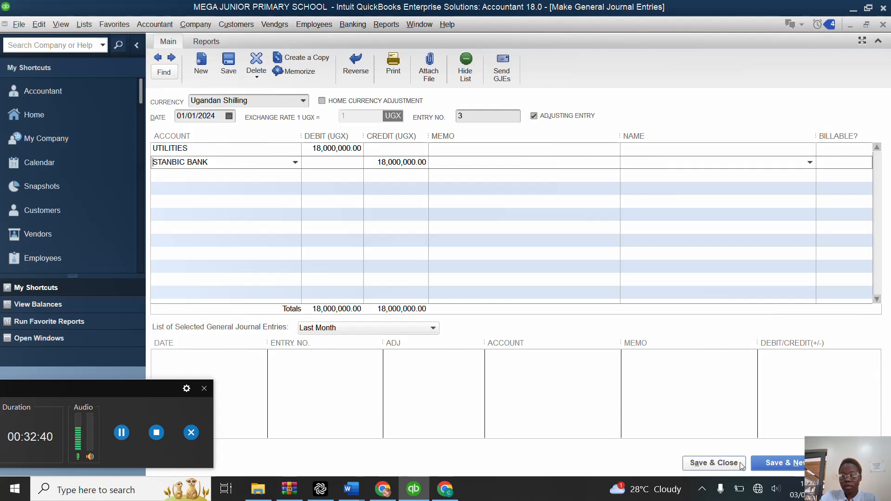
pyautogui.click(765, 465)
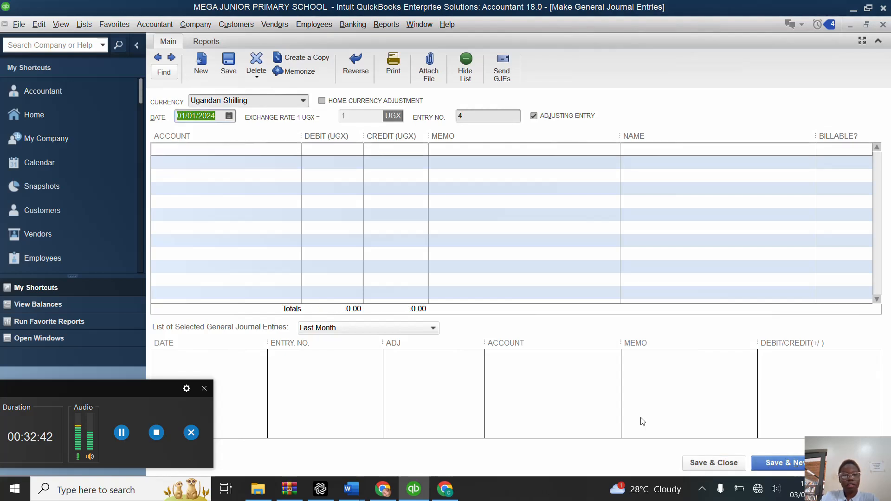
# Step: Add a new expense account named STAFF HOUSES RENOVATION for the first line of the journal entry and save it
pyautogui.click(257, 149)
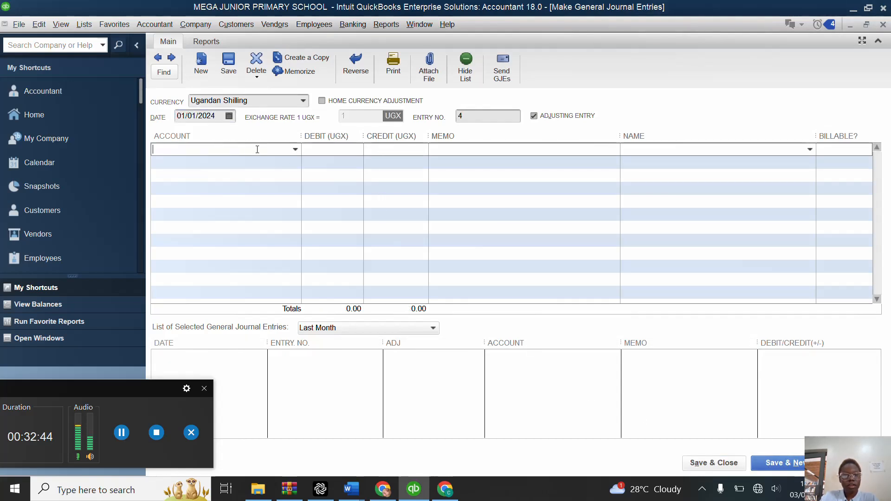
pyautogui.click(295, 150)
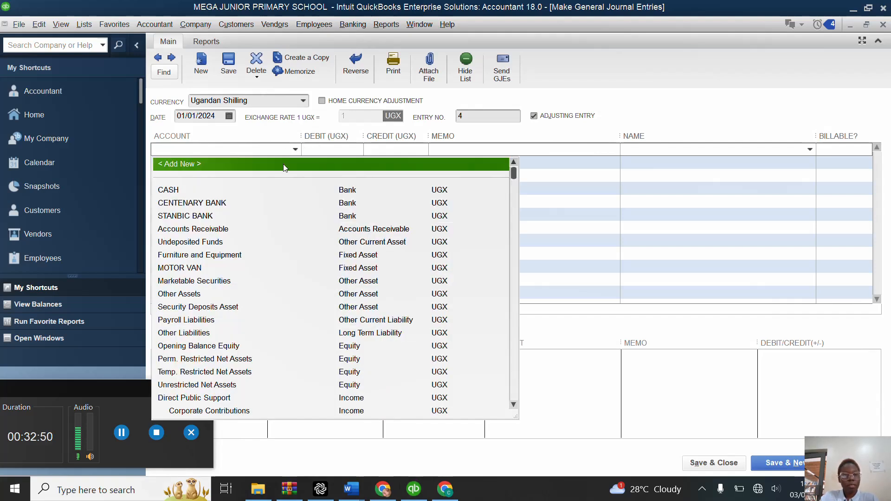
pyautogui.click(283, 163)
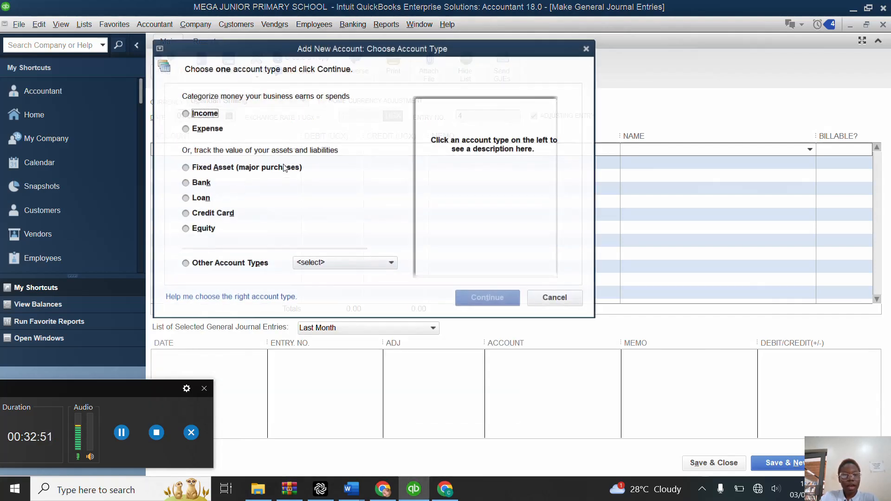
pyautogui.click(185, 128)
pyautogui.click(492, 302)
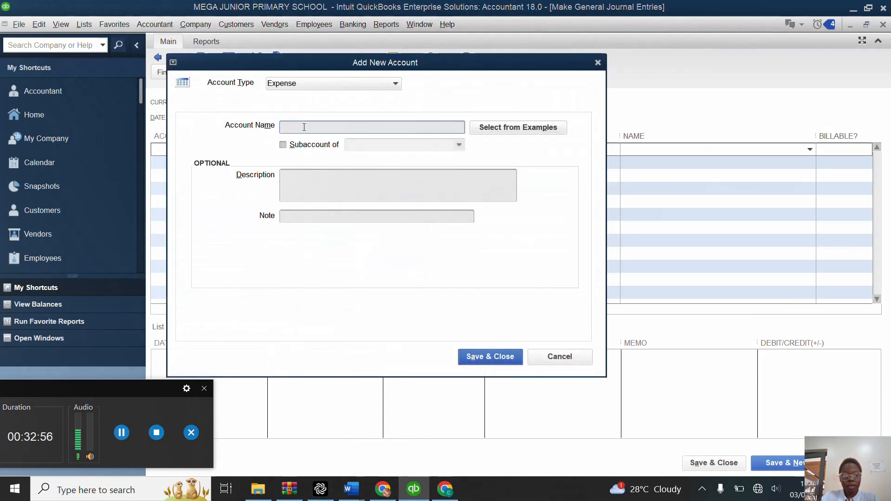
pyautogui.write('STAFF')
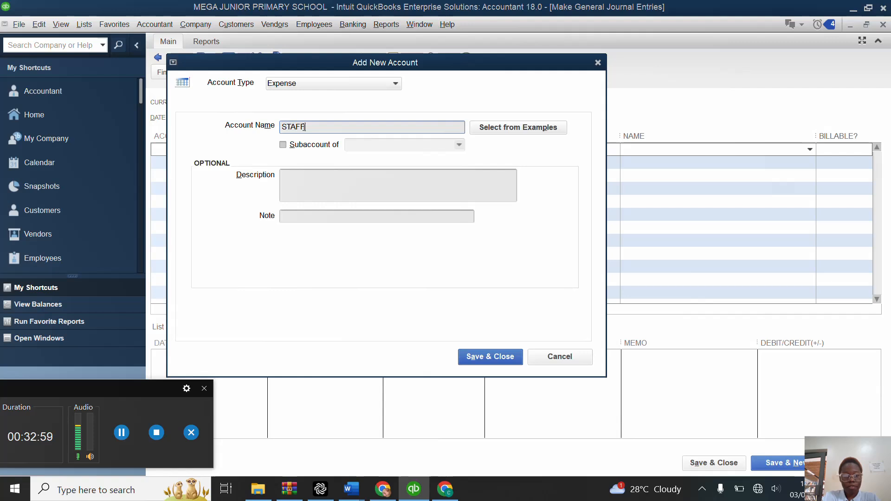
pyautogui.write(' H')
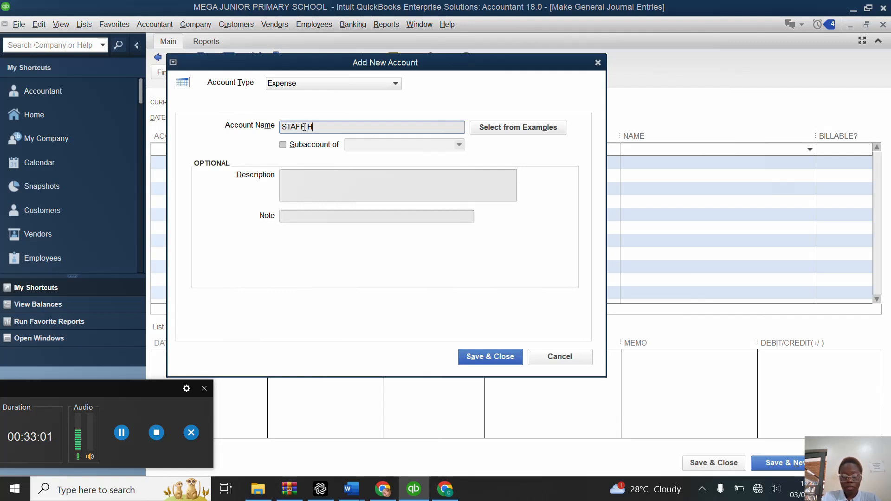
pyautogui.write('OUSES RENOVATION')
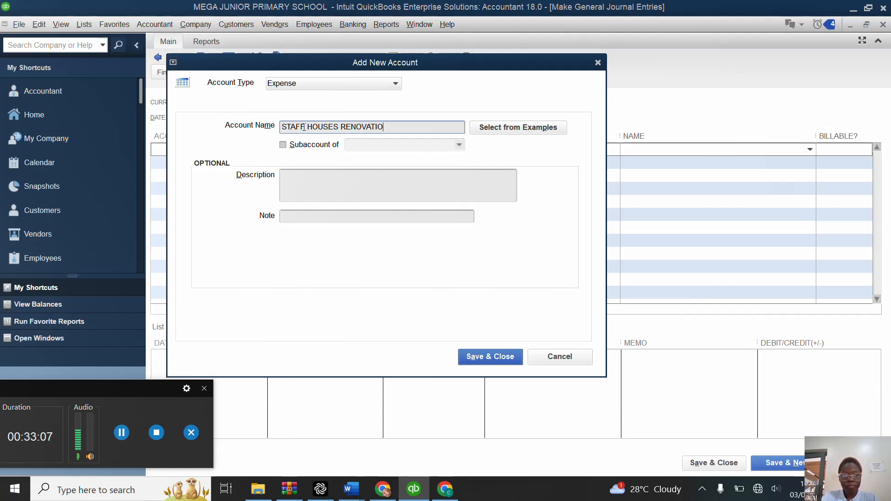
pyautogui.click(490, 361)
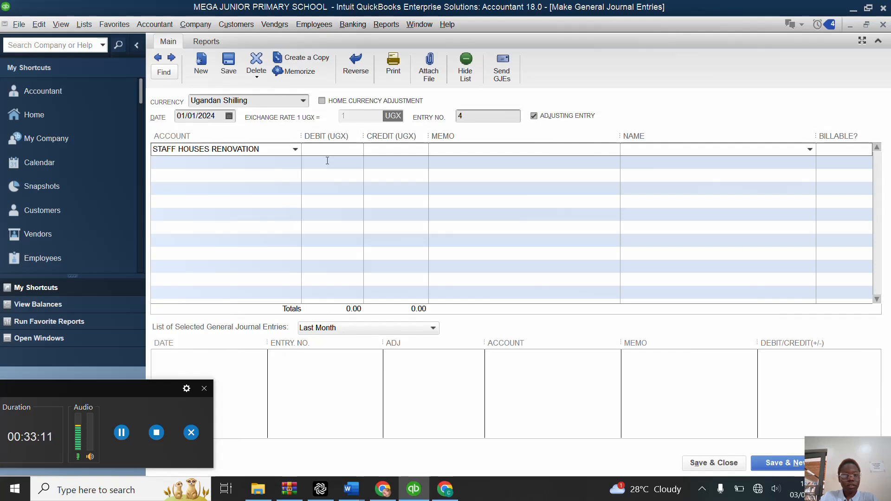
# Step: Debit STAFF HOUSES RENOVATION with 20,000,000, credit the amount to STANBIC BANK, and save and close the journal entry
pyautogui.click(329, 151)
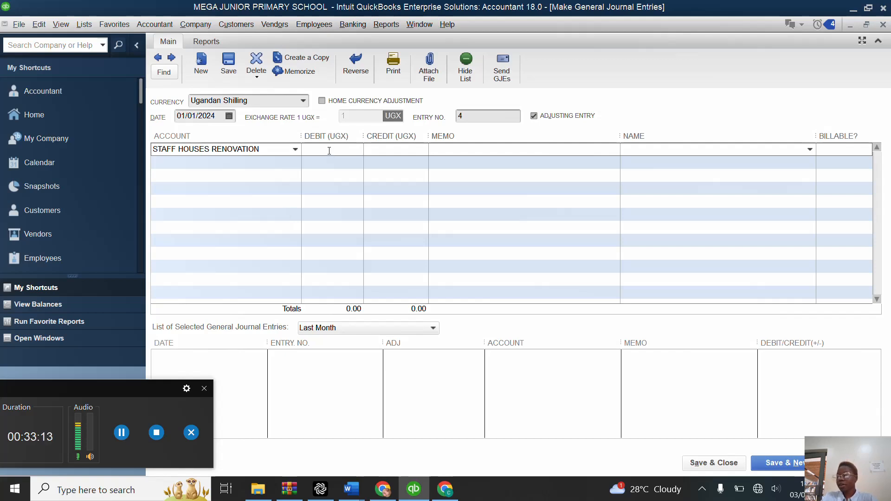
pyautogui.write('20')
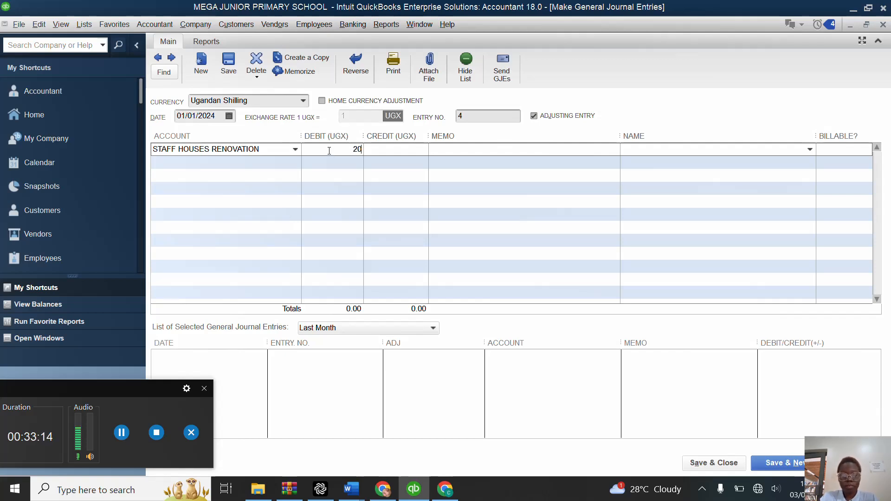
pyautogui.write('000000')
pyautogui.click(266, 162)
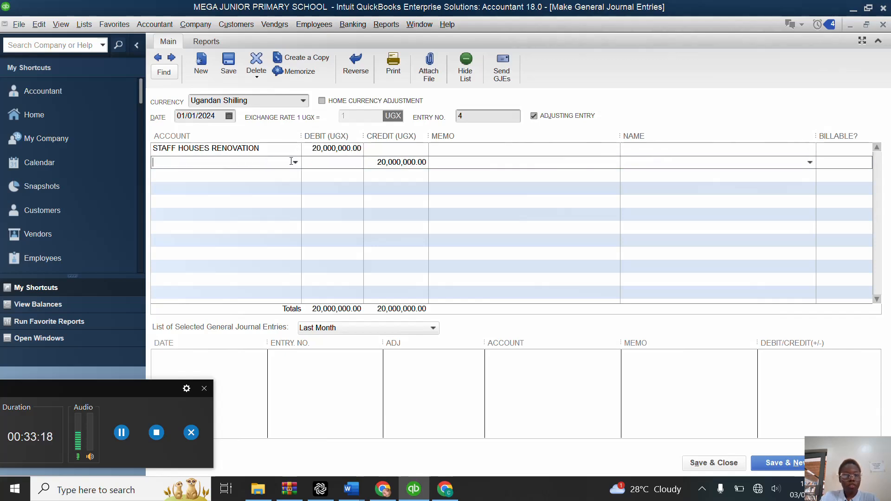
pyautogui.click(295, 163)
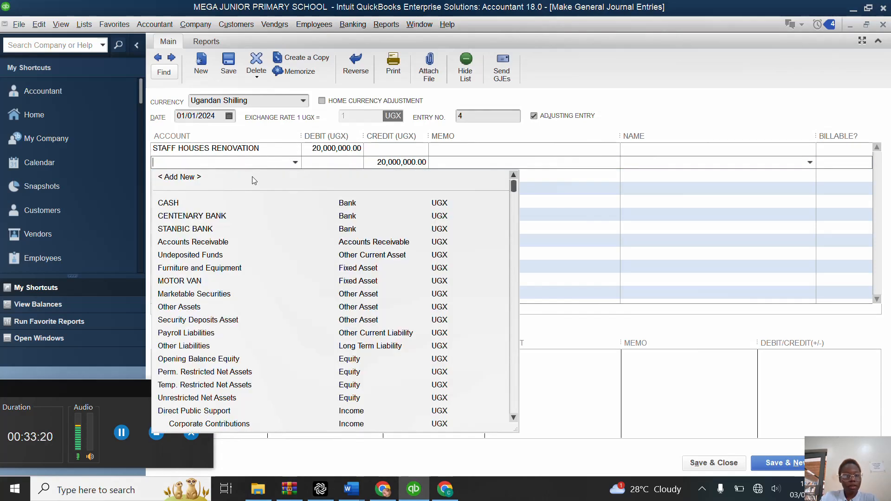
pyautogui.click(209, 229)
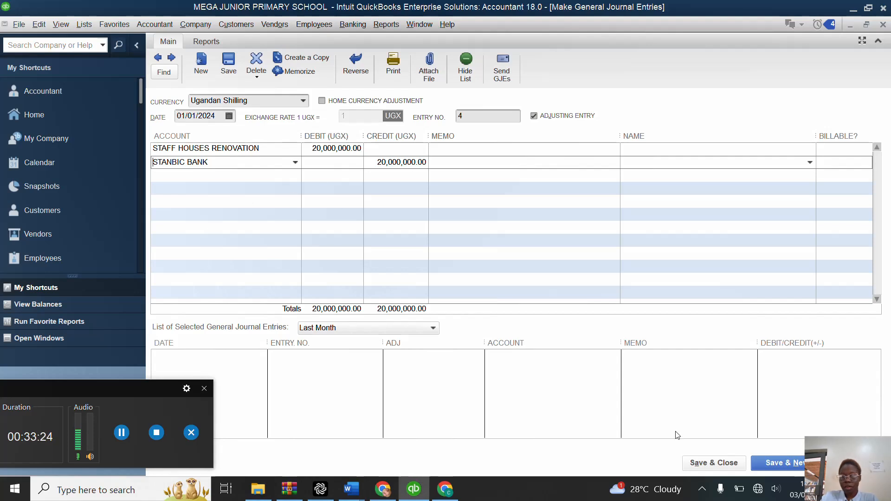
pyautogui.click(704, 463)
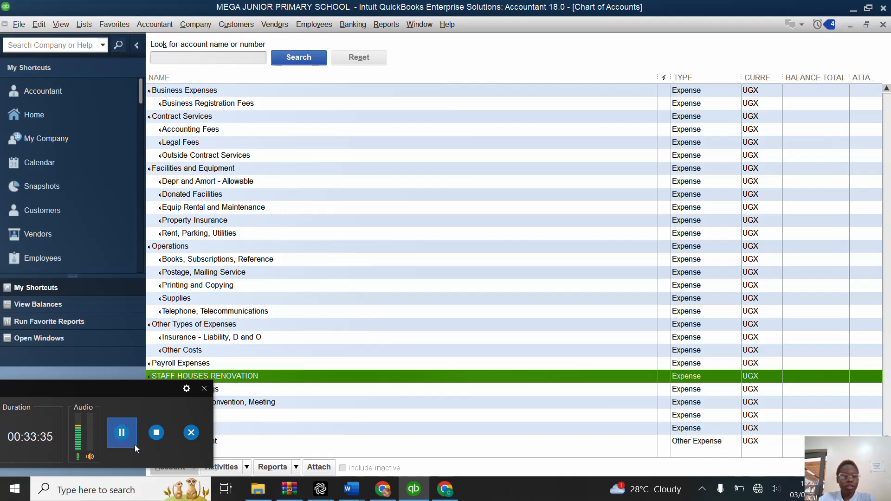
pyautogui.click(122, 437)
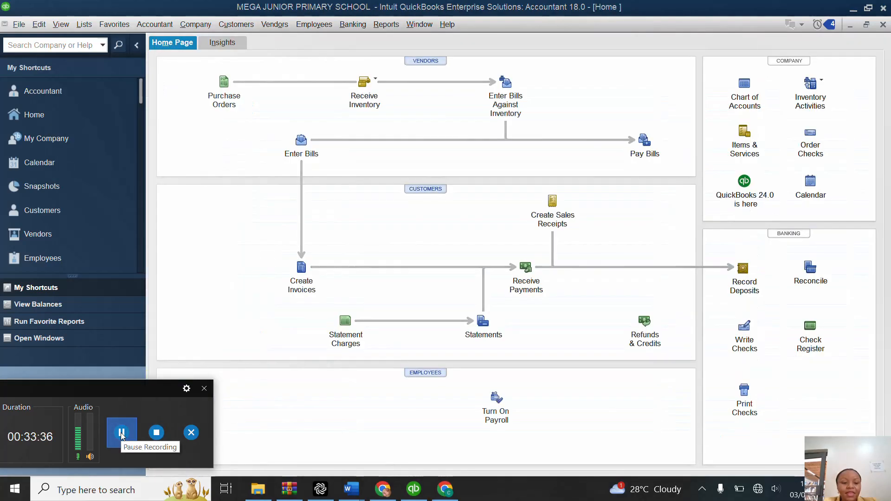
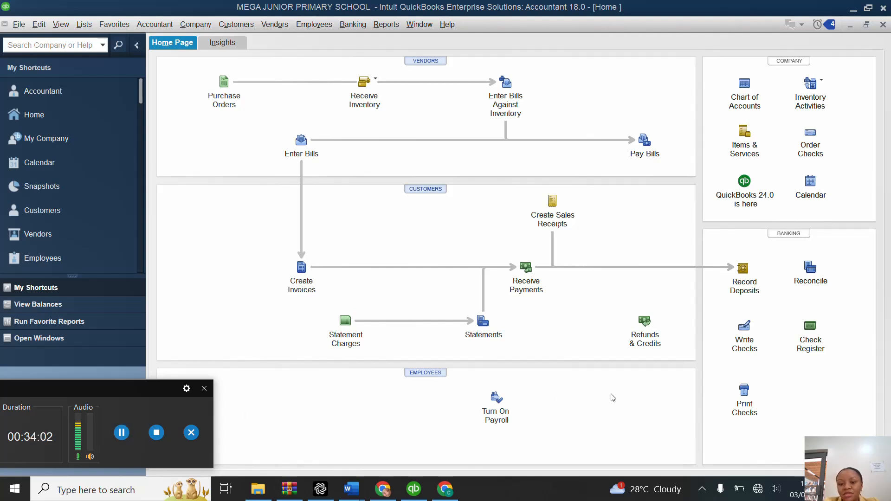
# Step: Start writing a check drawn on the CENTENARY BANK account and dismiss the default accounts message
pyautogui.click(746, 328)
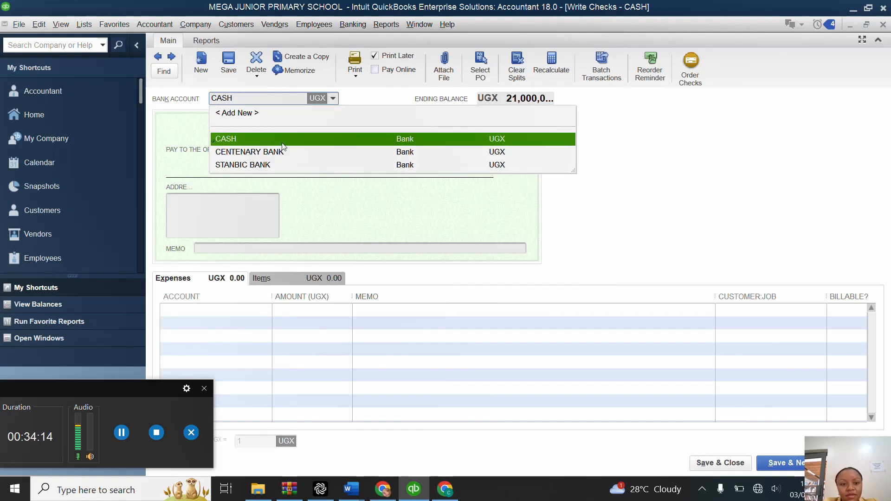
pyautogui.click(277, 151)
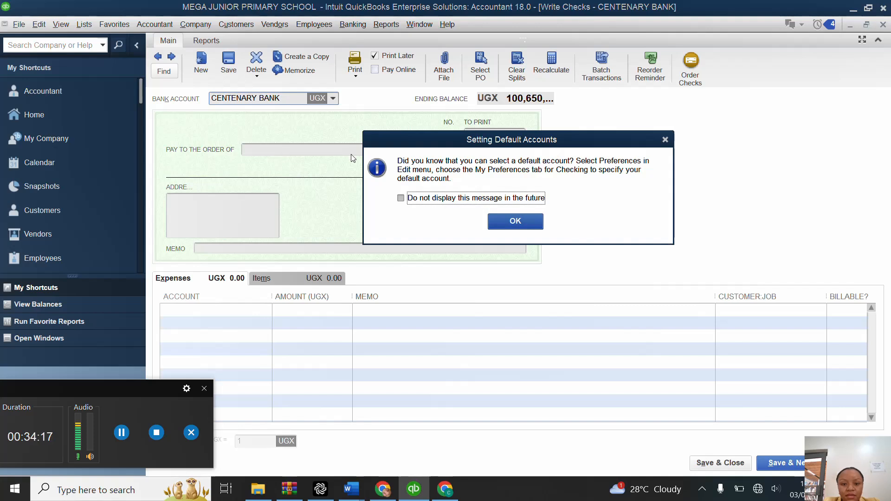
pyautogui.click(665, 140)
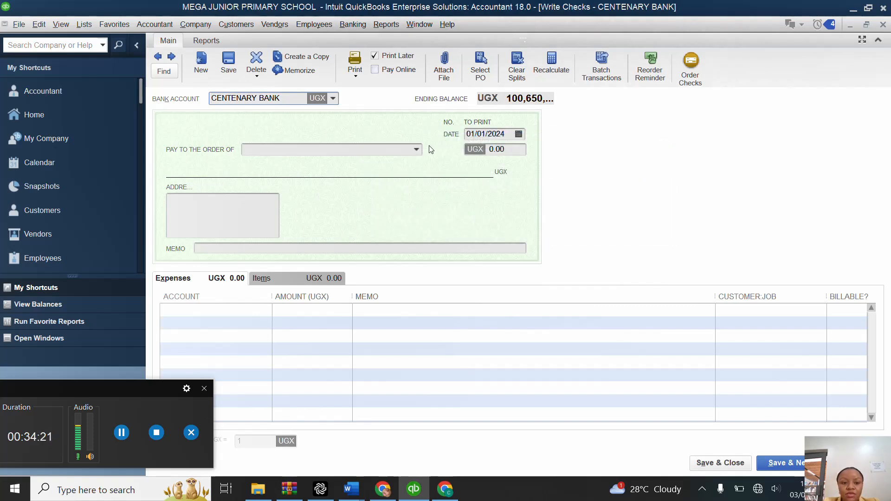
# Step: Enter the staff member's full name as the check's payee, quick-add it as an Employee, and decline turning on payroll
pyautogui.click(399, 148)
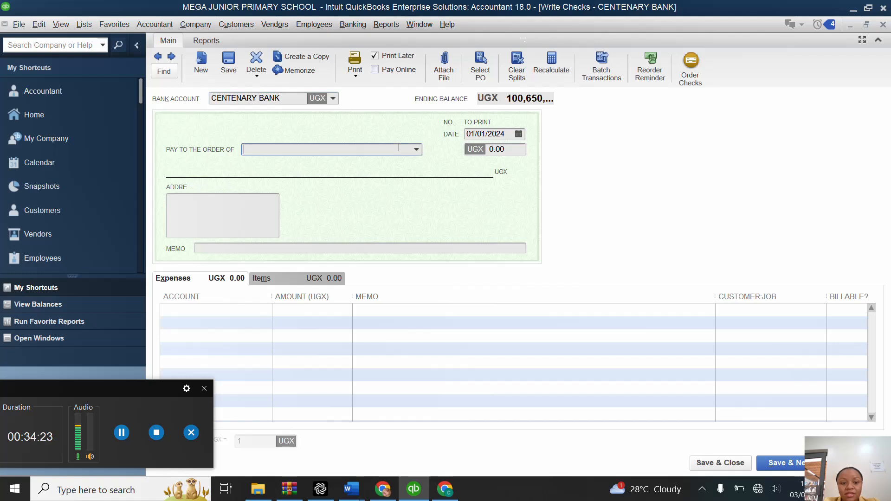
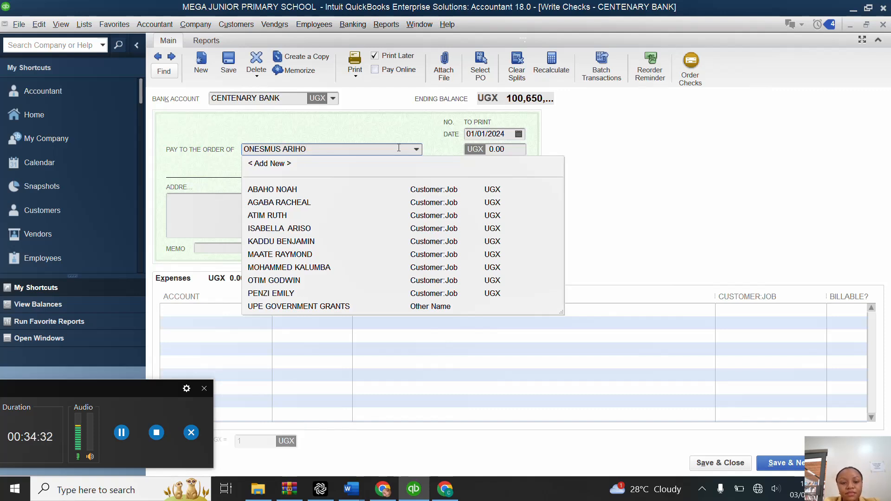
pyautogui.press('Tab')
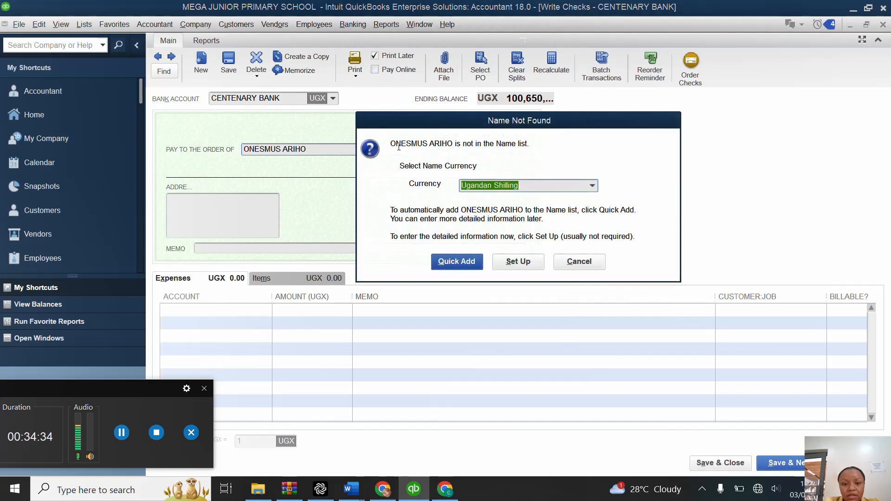
pyautogui.click(454, 261)
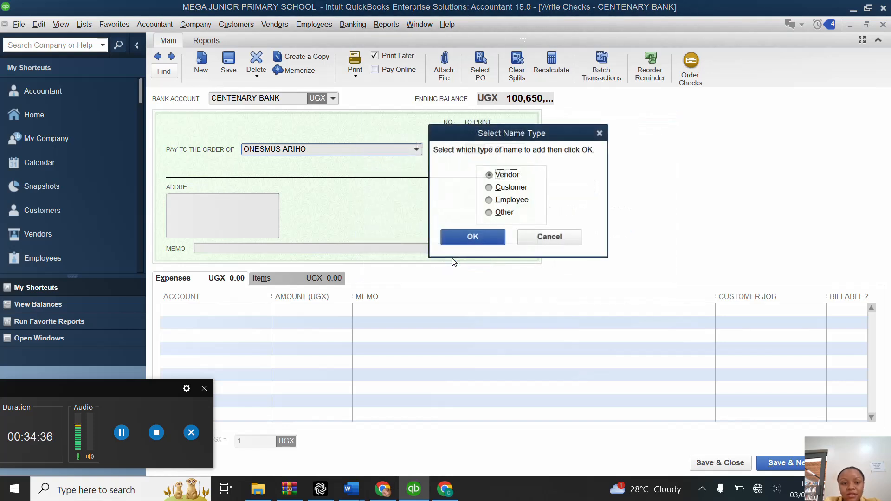
pyautogui.click(490, 200)
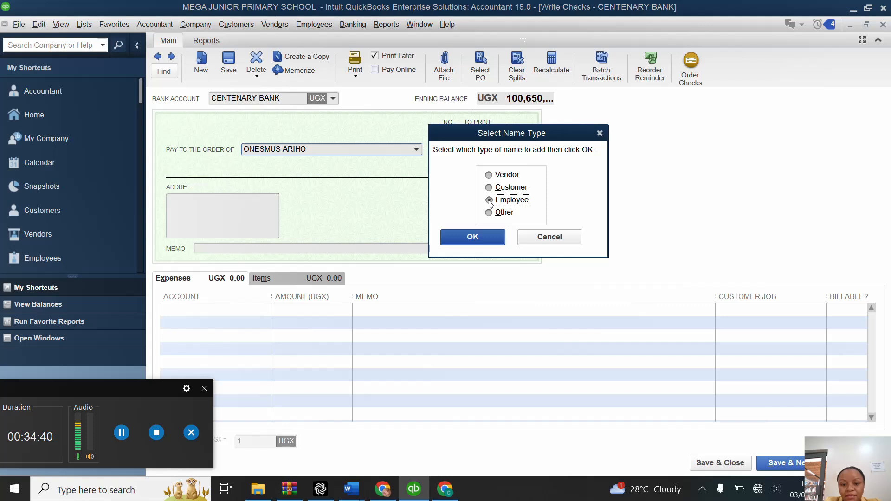
pyautogui.click(478, 236)
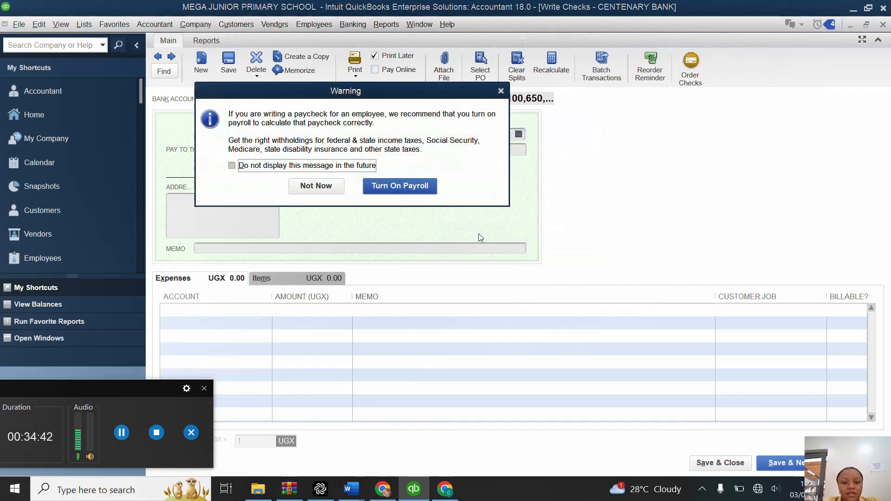
pyautogui.click(329, 187)
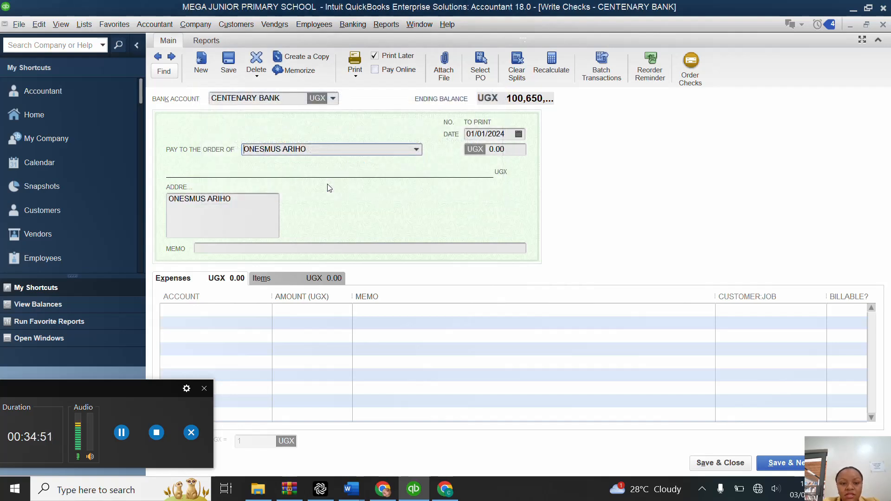
# Step: Add a new expense account named SALARIES for the first expense line of the check and save it
pyautogui.click(260, 309)
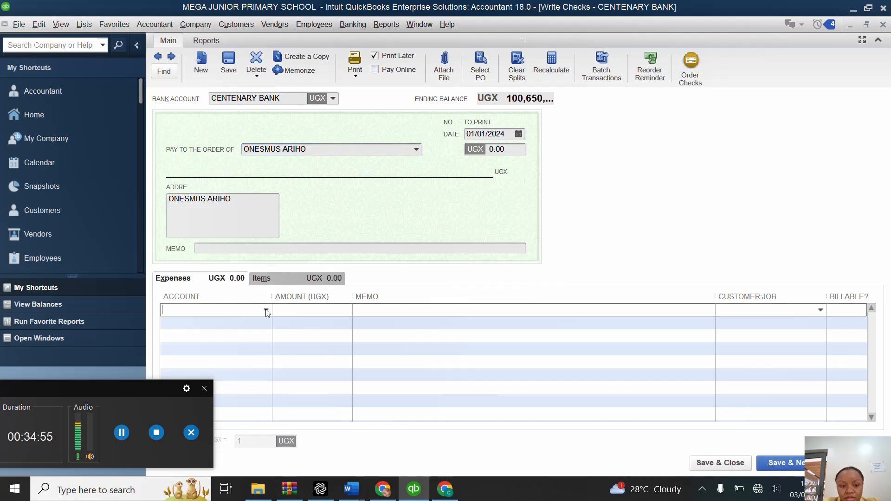
pyautogui.click(266, 310)
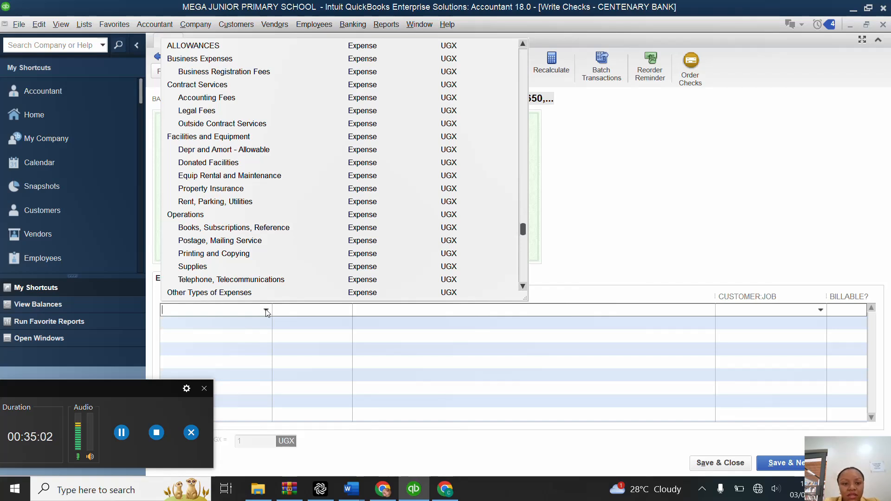
pyautogui.write('SA')
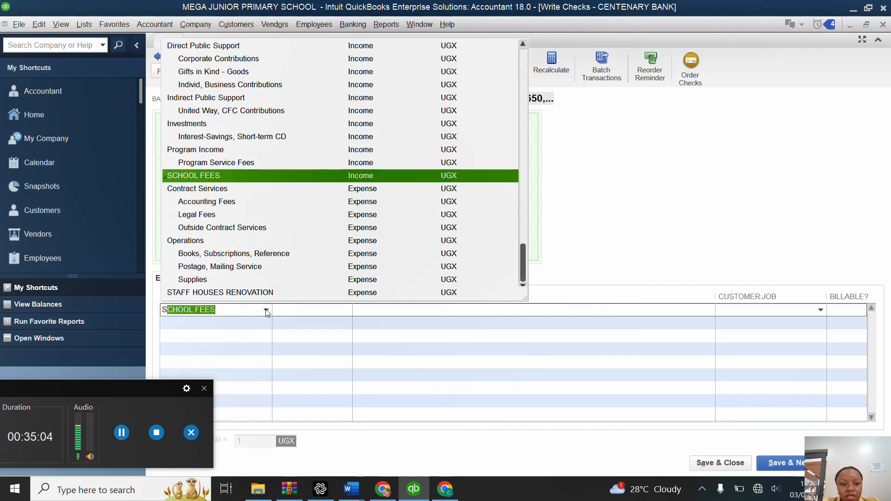
pyautogui.write('L')
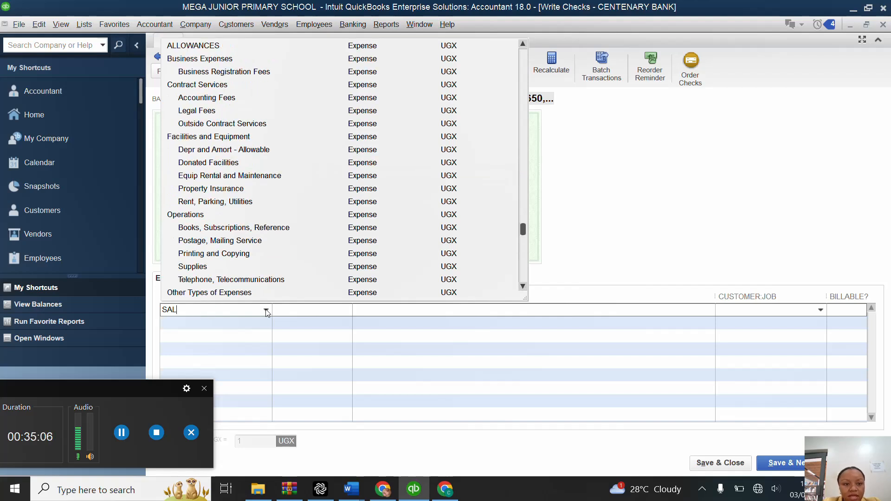
pyautogui.write('ARIES')
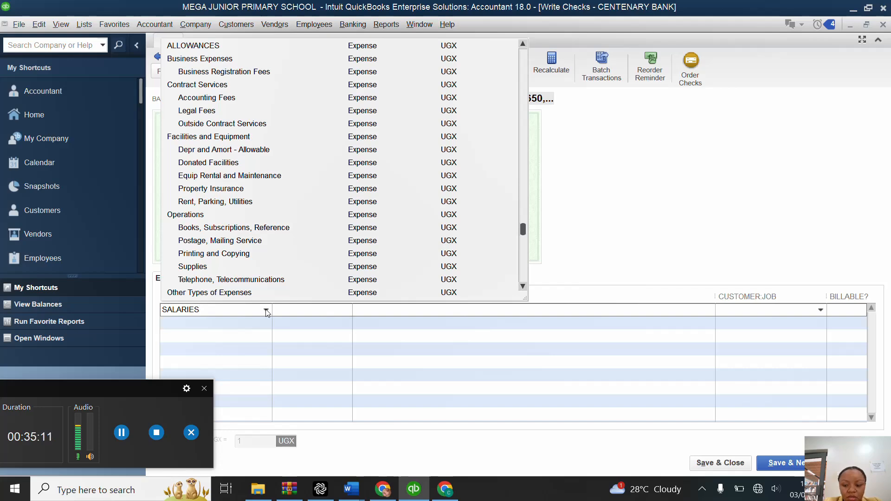
pyautogui.press('Tab')
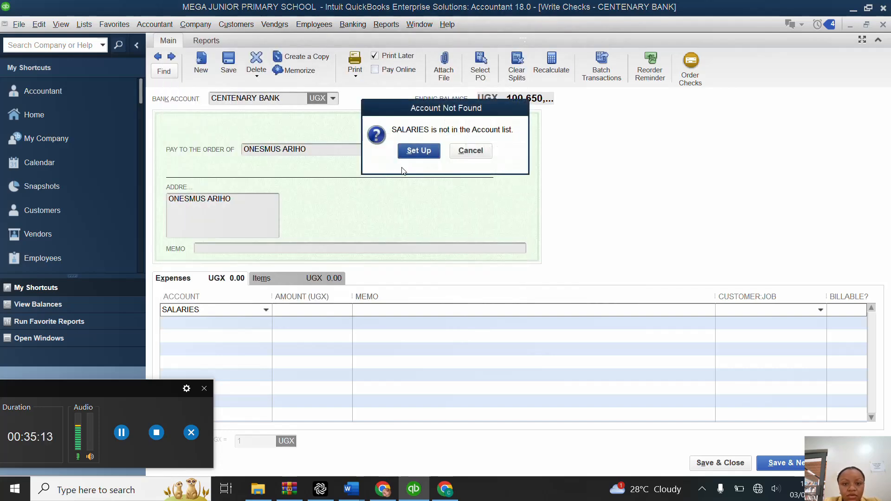
pyautogui.click(420, 150)
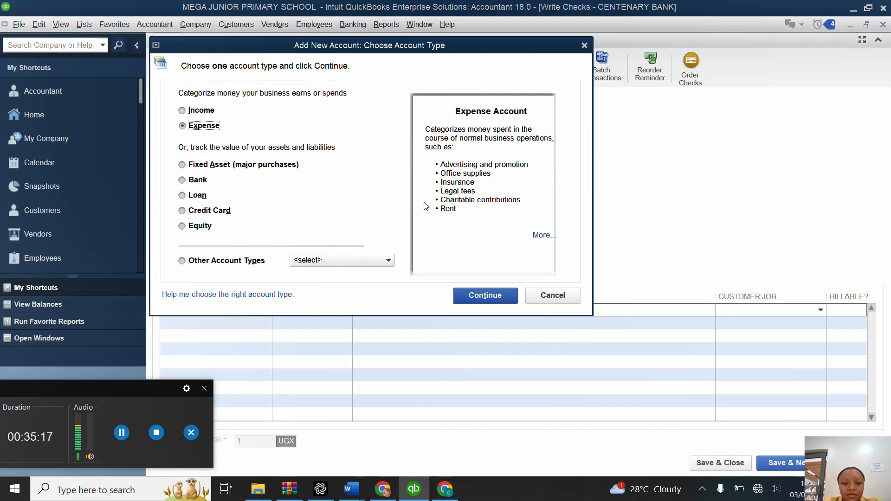
pyautogui.click(509, 299)
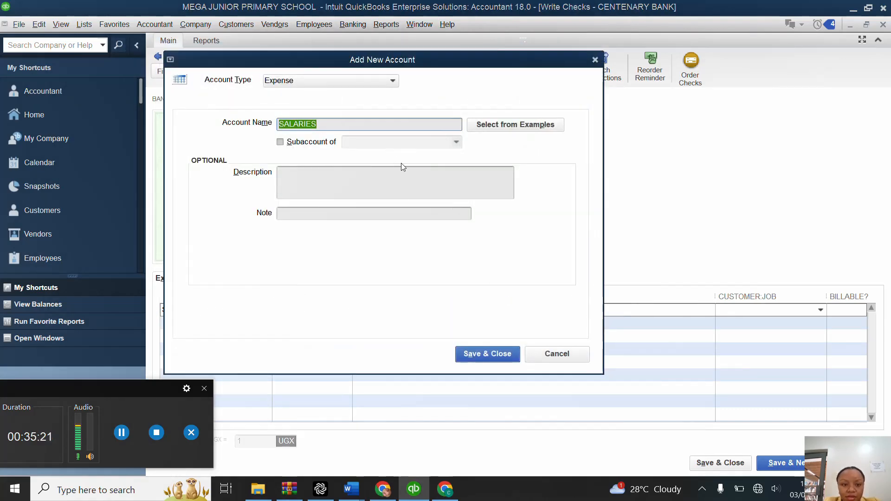
pyautogui.click(489, 353)
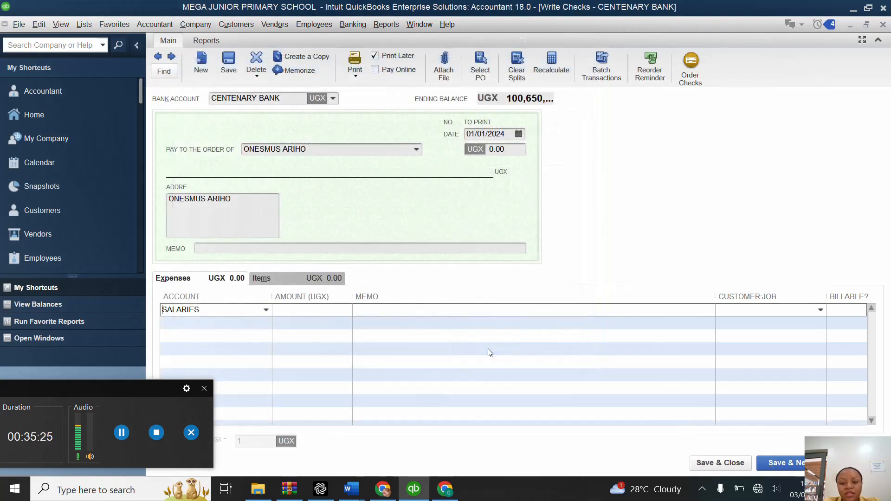
# Step: Set the check amount to 500,000 and the date to 30/01/2024, and save it into a new check
pyautogui.click(514, 150)
pyautogui.press('BackSpace')
pyautogui.press('BackSpace')
pyautogui.press('BackSpace')
pyautogui.press('BackSpace')
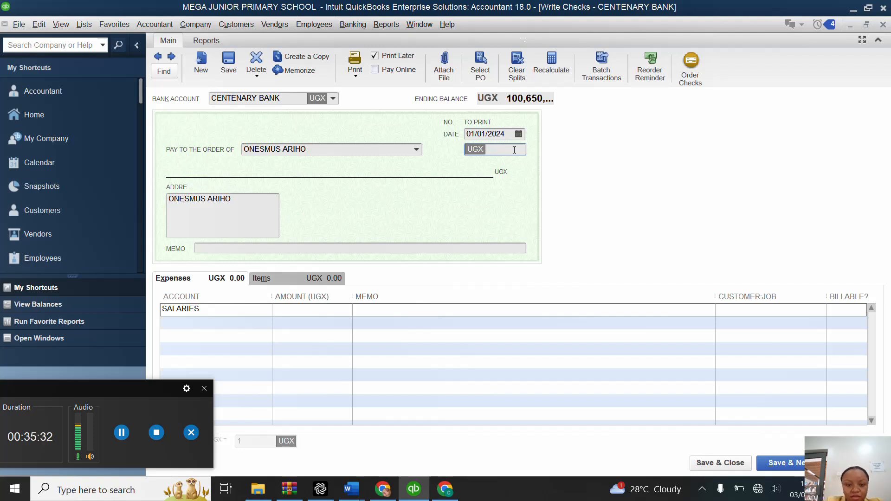
pyautogui.write('500')
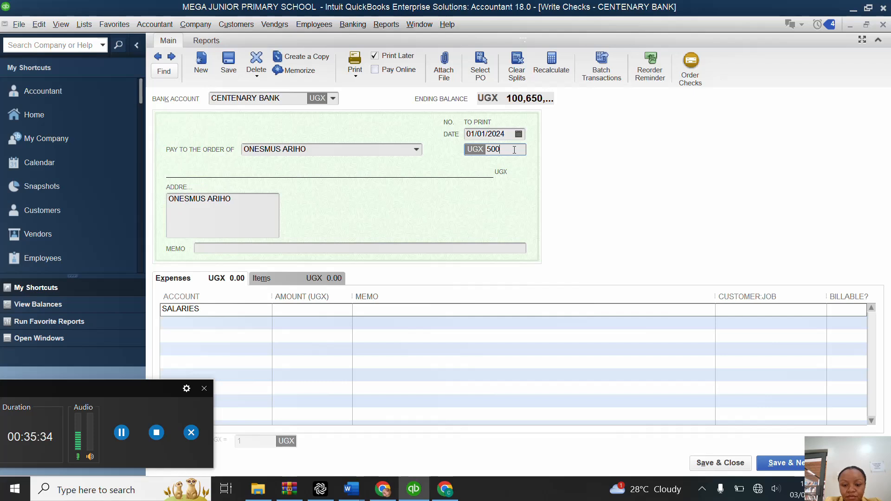
pyautogui.write('000')
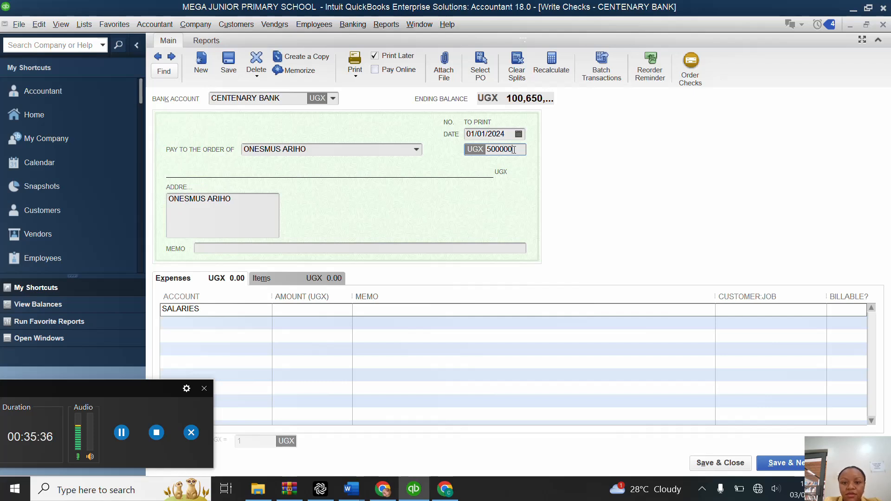
pyautogui.click(518, 136)
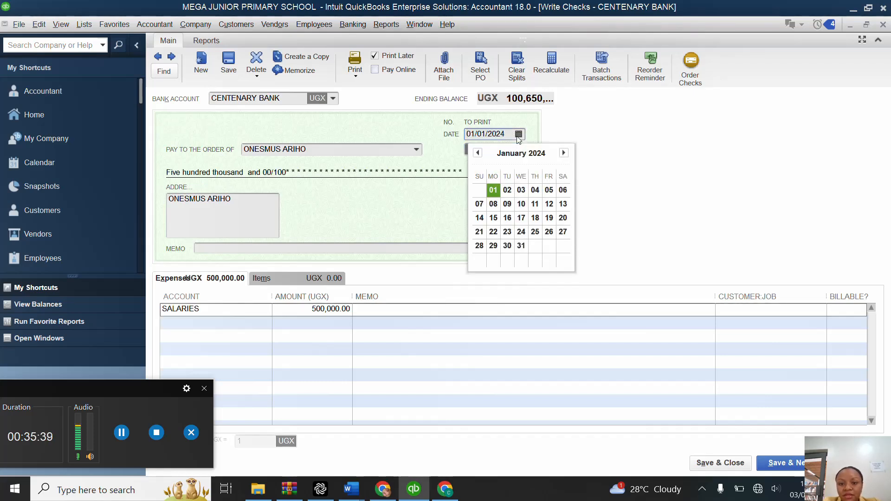
pyautogui.click(507, 245)
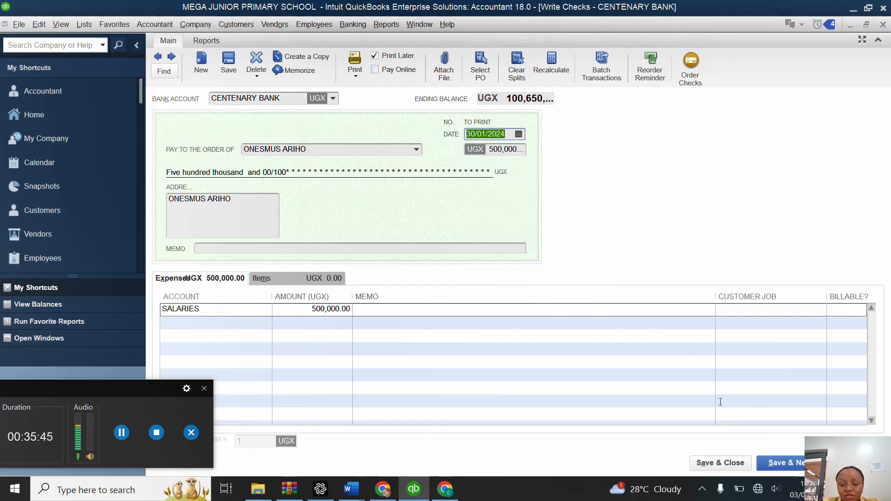
pyautogui.click(797, 470)
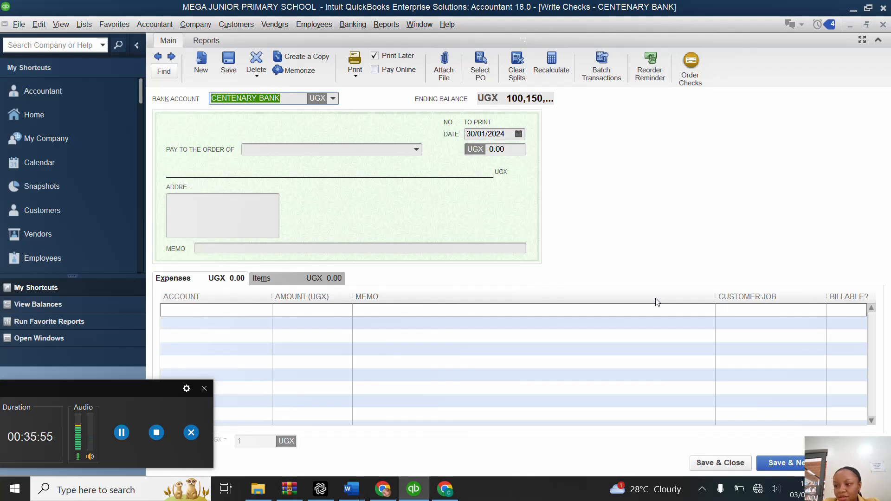
# Step: Enter the second staff member's full name as the check's payee, quick-add it as an Employee in Ugandan Shilling, and decline turning on payroll
pyautogui.click(405, 149)
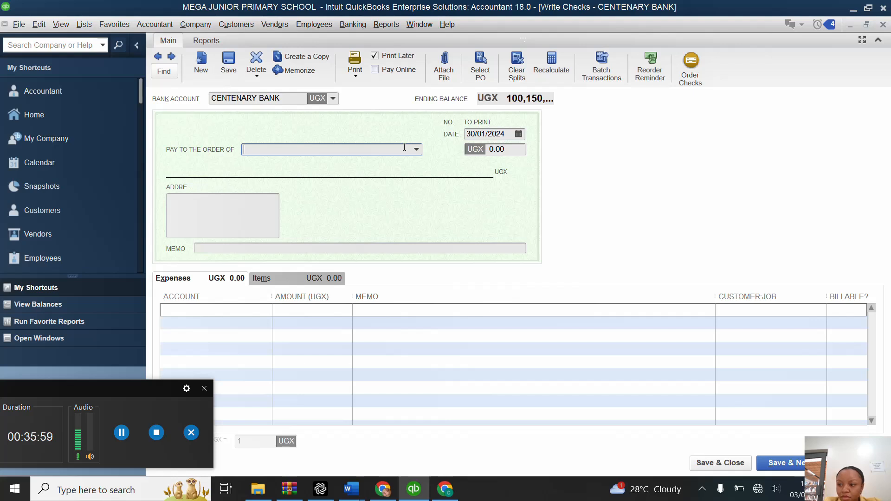
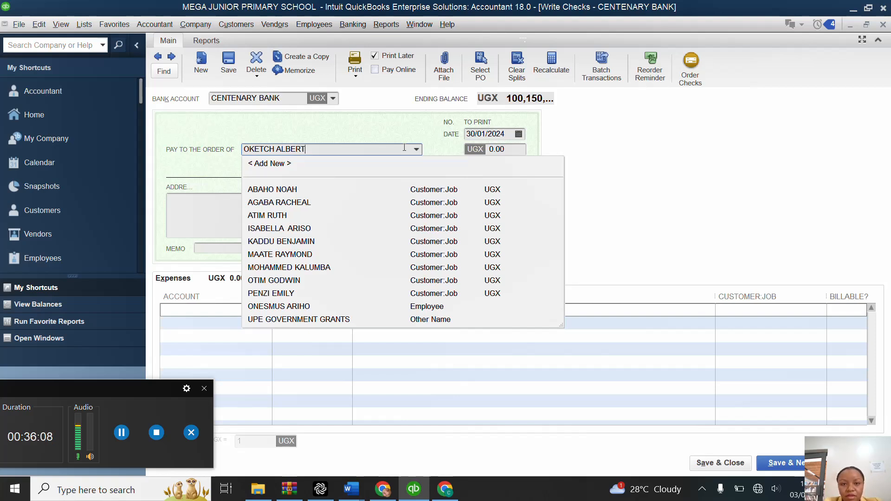
pyautogui.press('Tab')
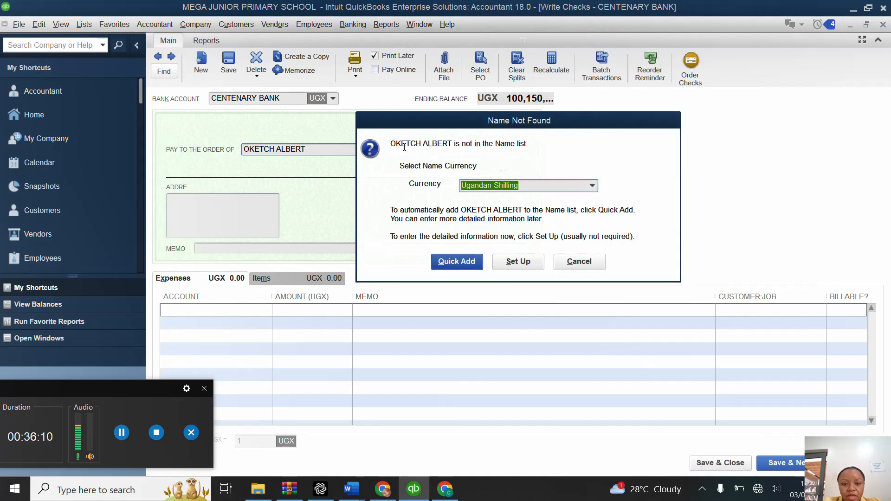
pyautogui.click(454, 262)
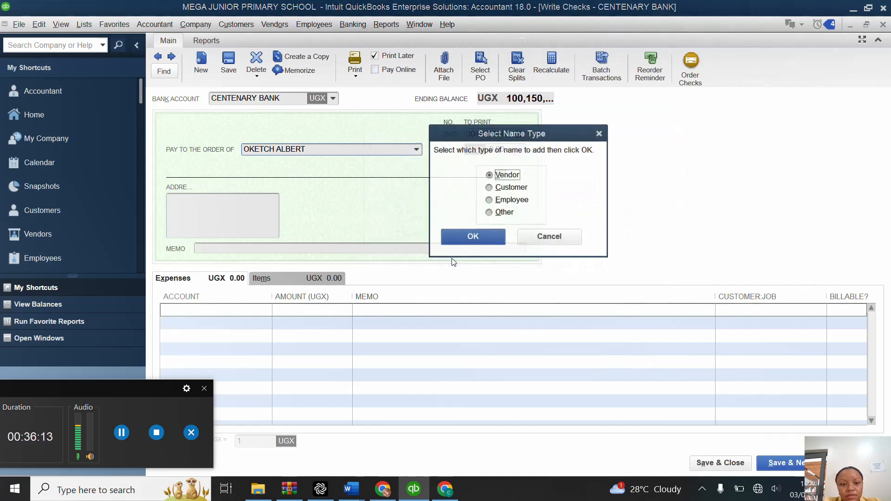
pyautogui.click(488, 201)
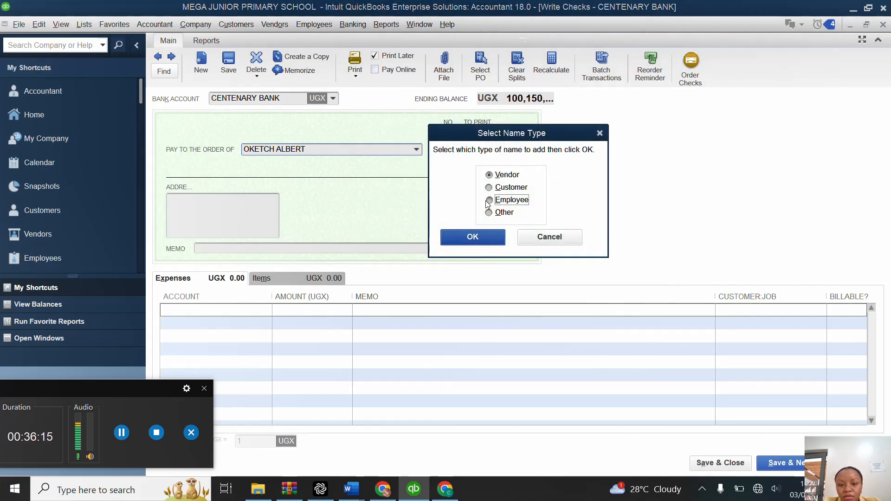
pyautogui.click(474, 237)
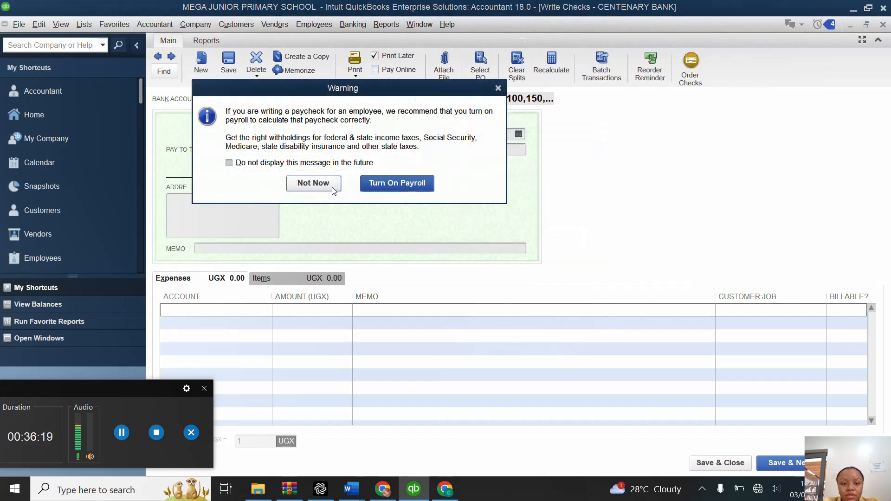
pyautogui.click(304, 183)
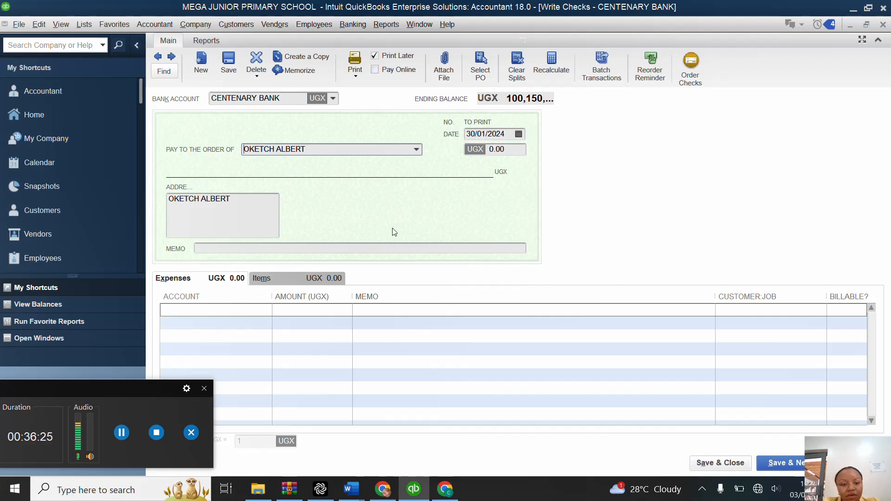
# Step: Assign the existing SALARIES expense account to the first expense line of the check
pyautogui.click(263, 309)
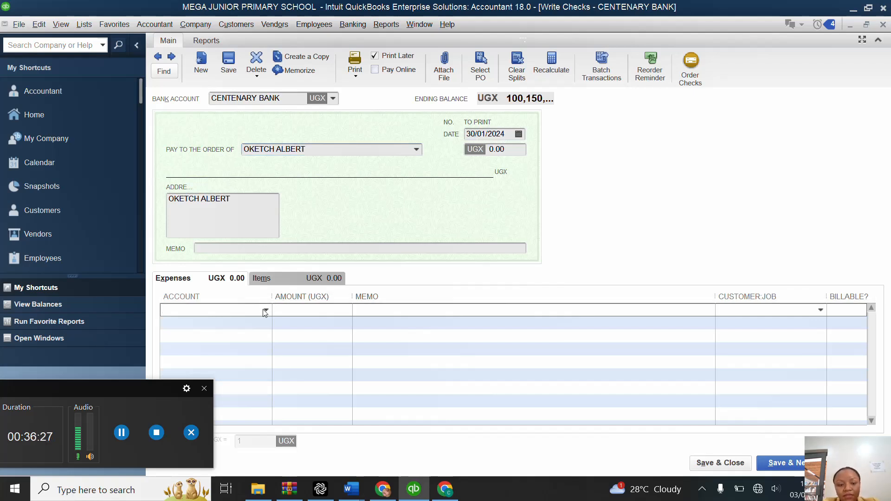
pyautogui.click(265, 310)
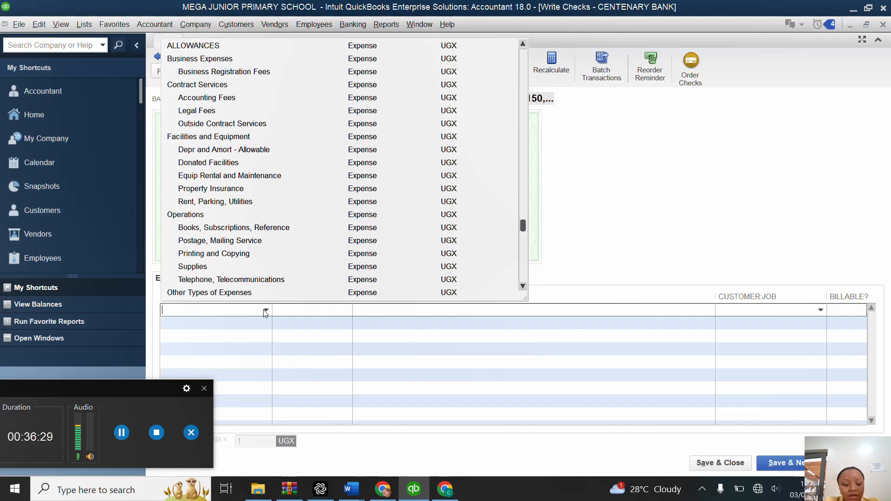
pyautogui.write('SALARIES')
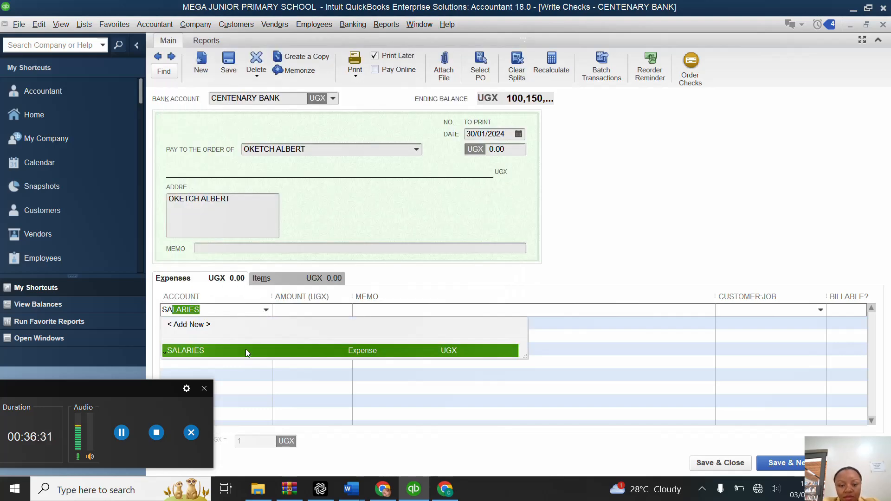
pyautogui.click(246, 349)
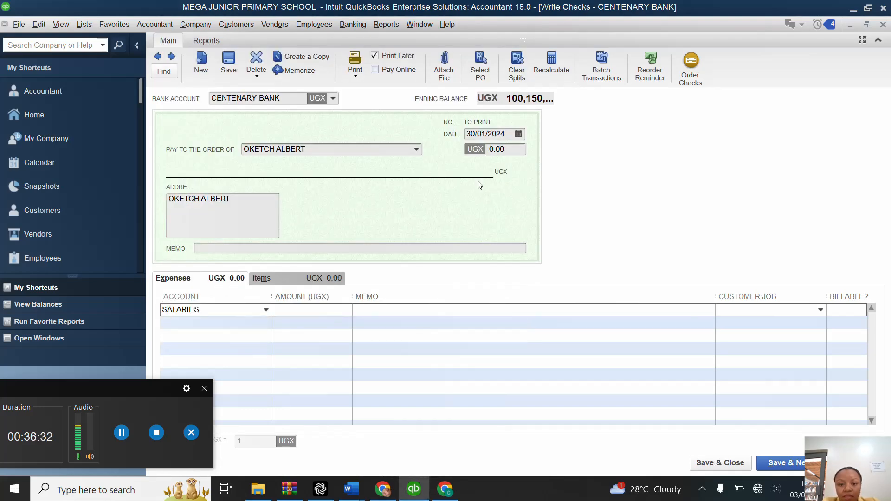
# Step: Set the second staff member's check amount to 500,000, apply it to the SALARIES line, and save it into a new check
pyautogui.click(514, 152)
pyautogui.press('BackSpace')
pyautogui.press('BackSpace')
pyautogui.press('BackSpace')
pyautogui.press('BackSpace')
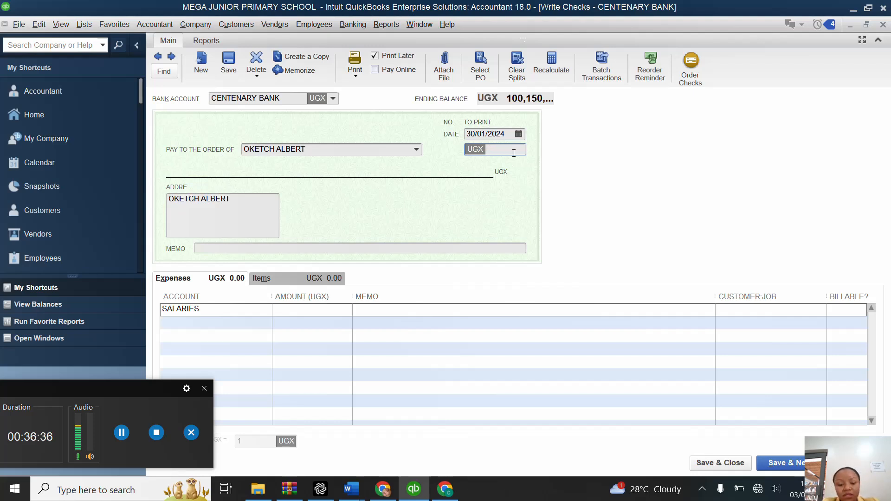
pyautogui.write('500')
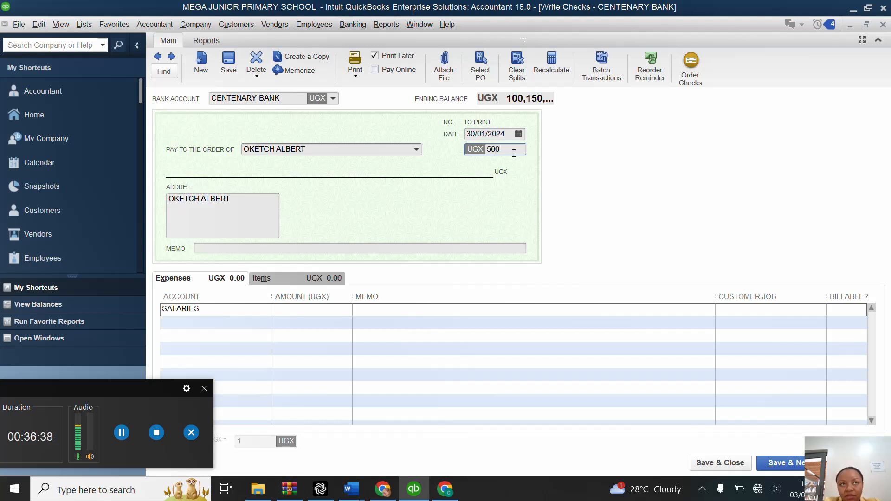
pyautogui.write('000')
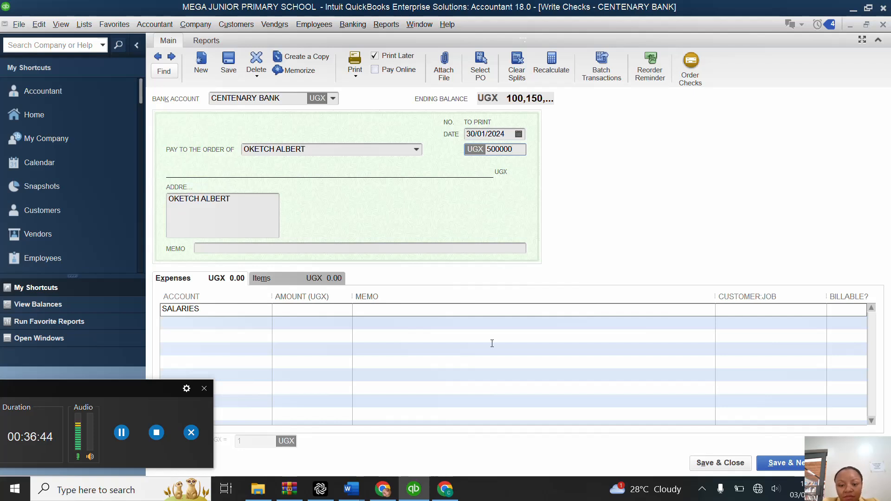
pyautogui.click(282, 312)
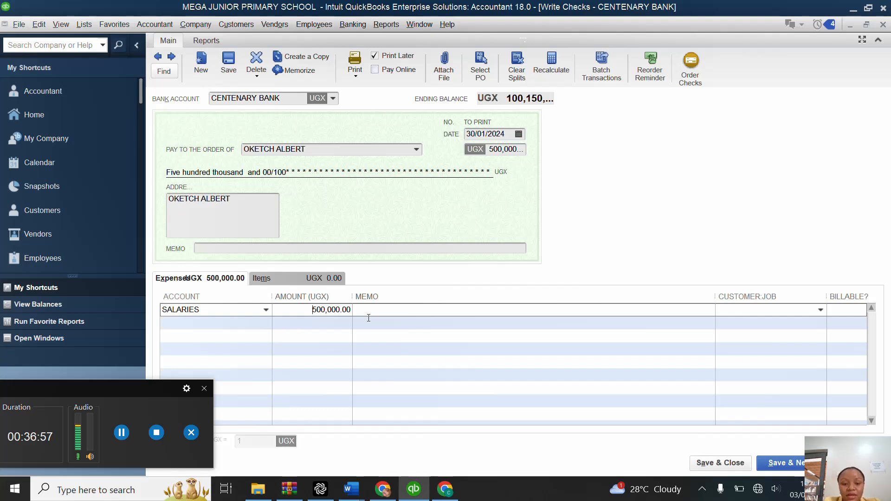
pyautogui.click(793, 463)
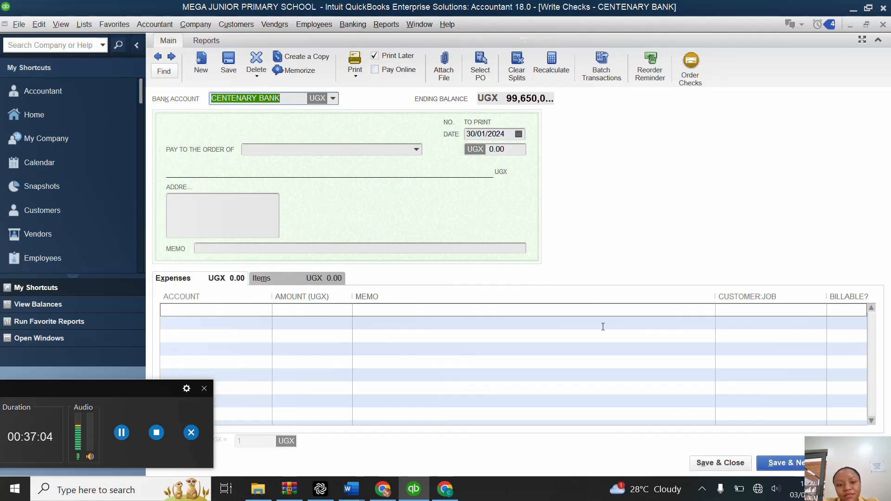
# Step: Enter the third staff member's full name as payee on the new check, quick-add it as an Employee, and decline turning on payroll
pyautogui.click(396, 151)
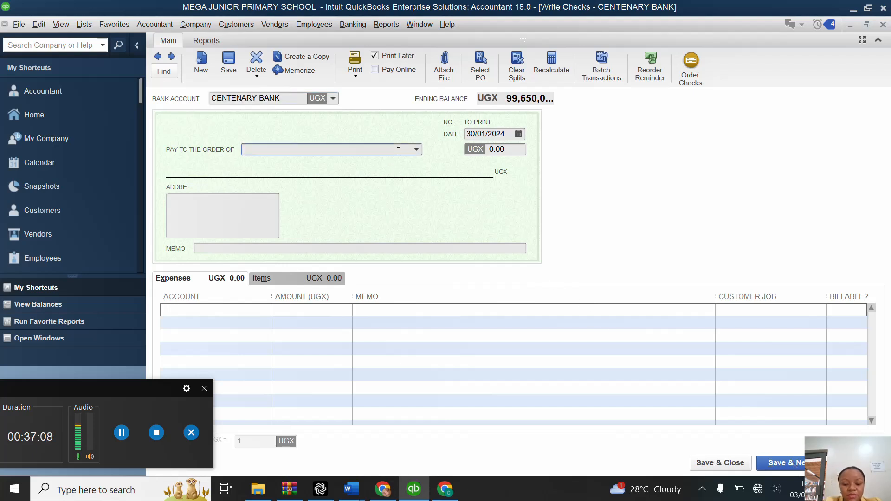
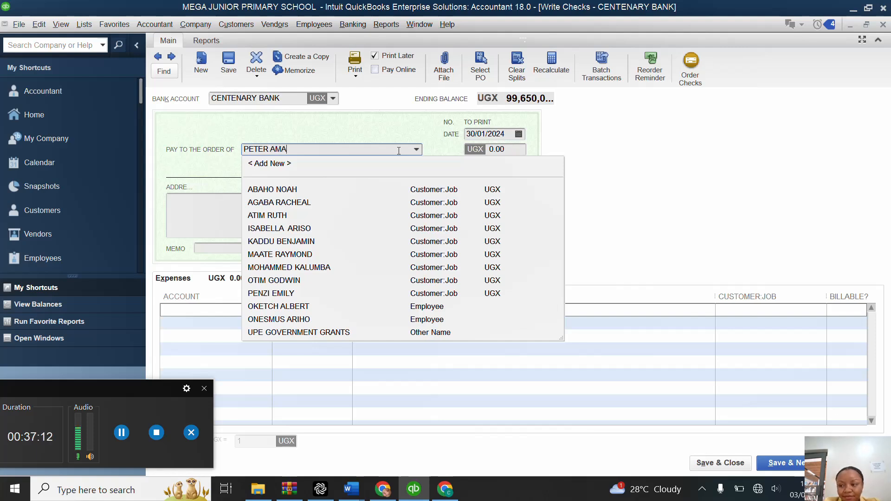
pyautogui.press('Tab')
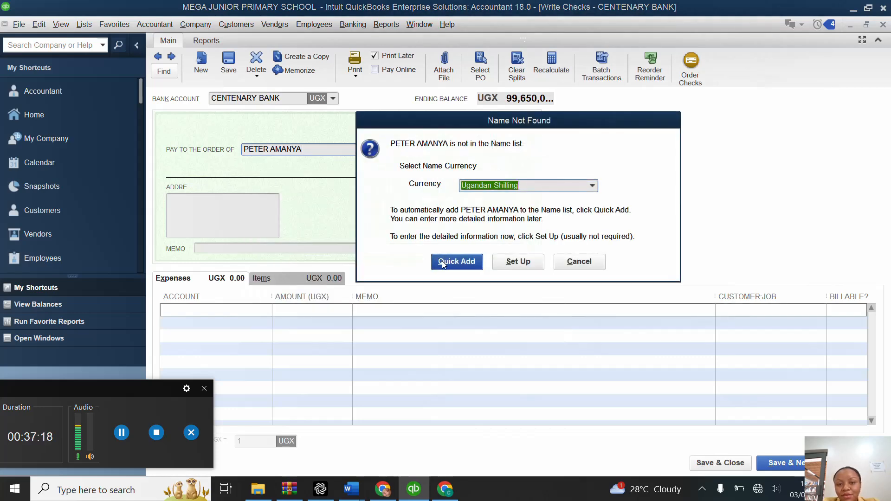
pyautogui.click(442, 261)
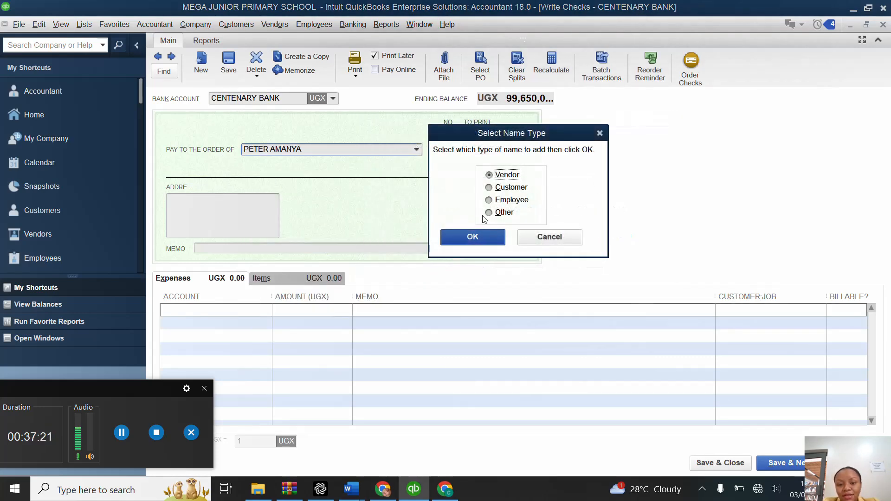
pyautogui.click(490, 200)
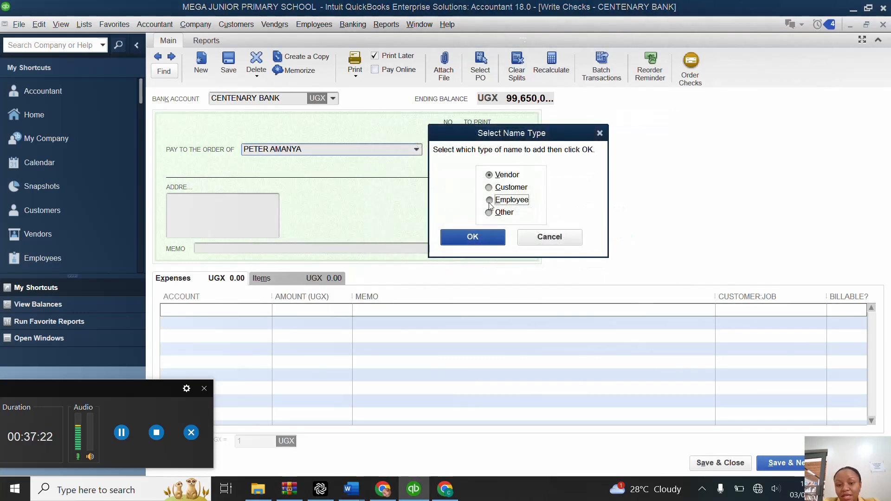
pyautogui.click(481, 239)
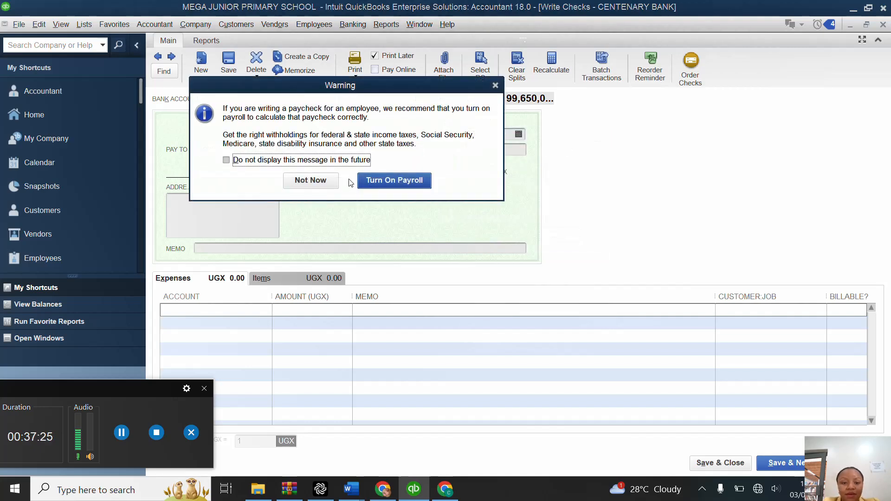
pyautogui.click(332, 184)
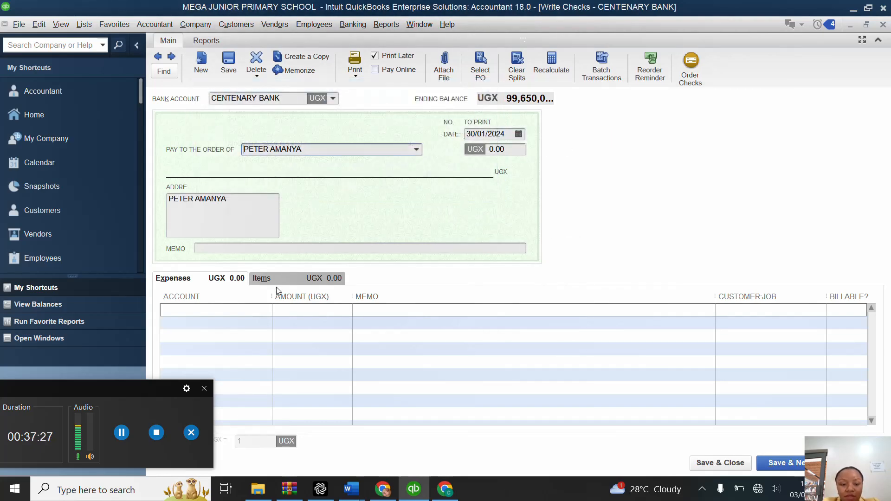
# Step: Charge the third staff member's check to the SALARIES expense account on its first expense line
pyautogui.click(264, 312)
pyautogui.write('SALARIES')
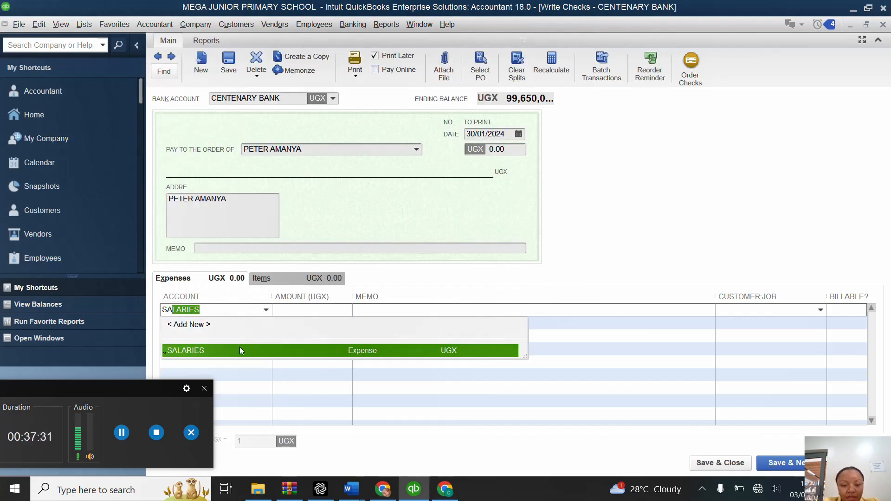
pyautogui.click(238, 351)
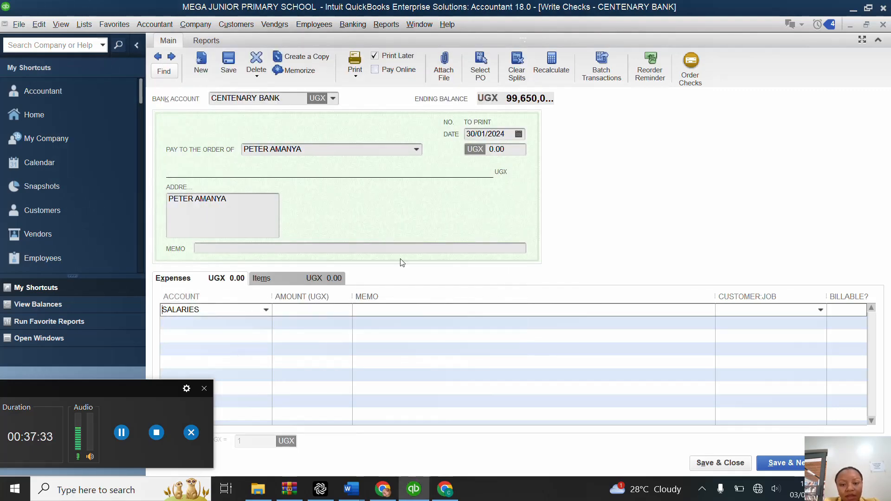
# Step: Set the third staff member's check amount to 500,000, then save the check and close the check window
pyautogui.click(517, 151)
pyautogui.press('BackSpace')
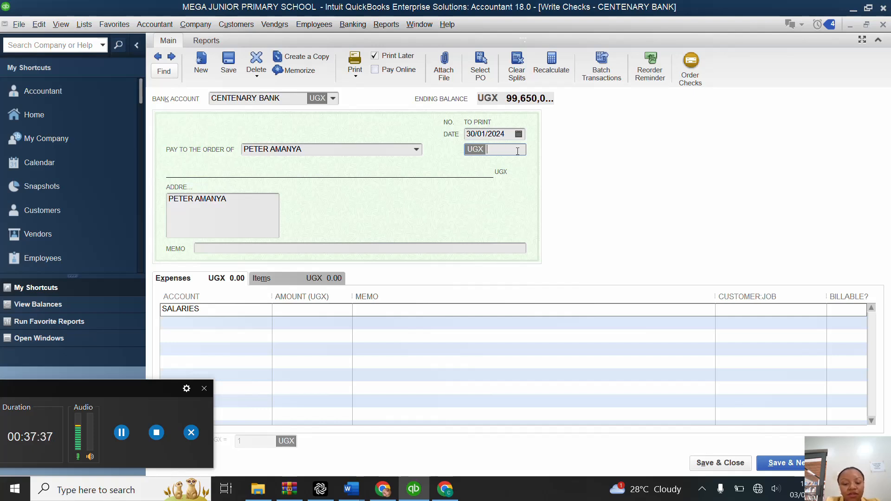
pyautogui.write('500')
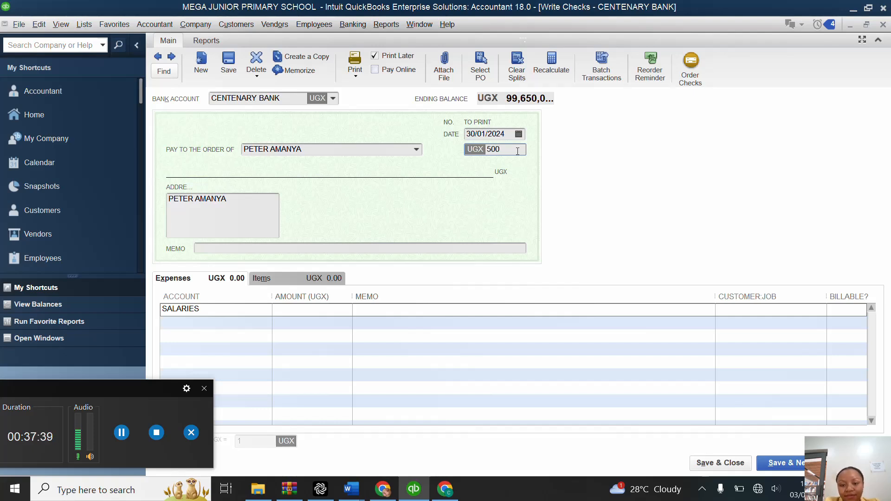
pyautogui.write('000')
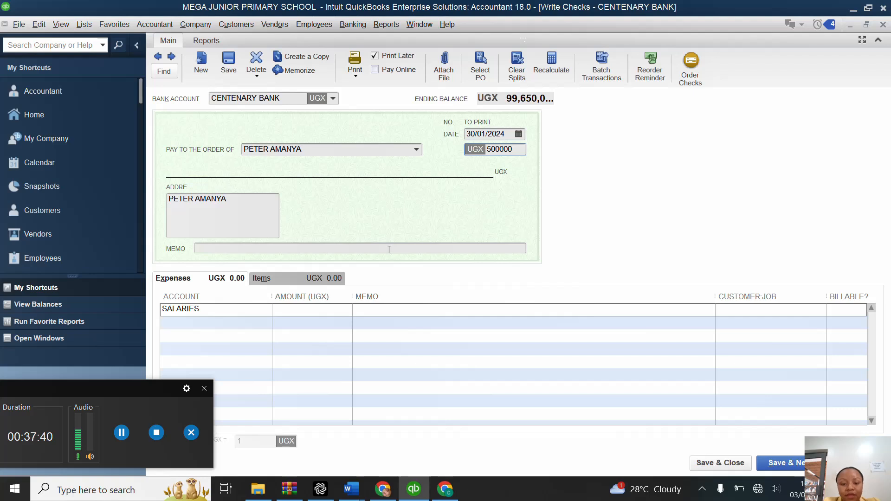
pyautogui.click(348, 321)
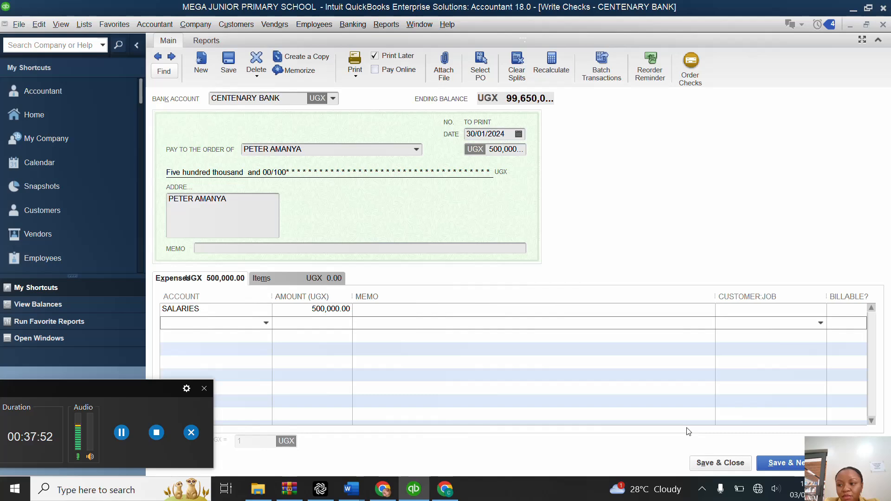
pyautogui.click(722, 463)
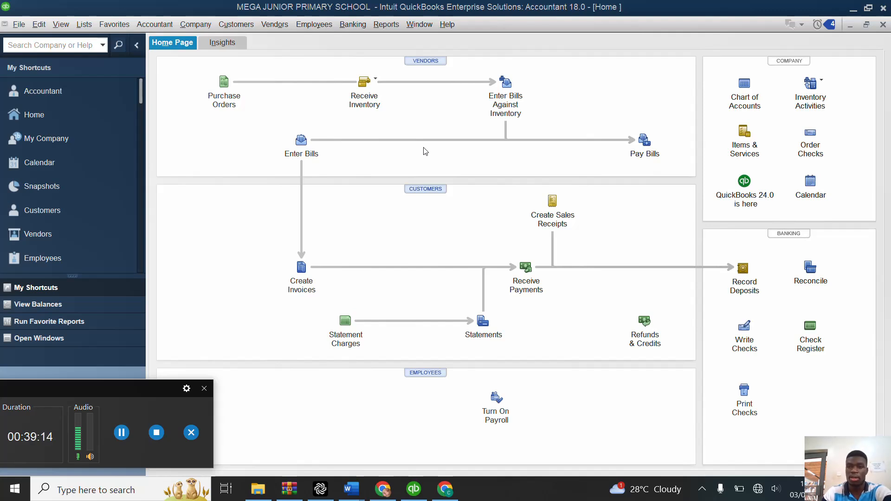
# Step: Start a new general journal entry from the Chart of Accounts and dismiss the notice about automatic entry numbering
pyautogui.click(749, 93)
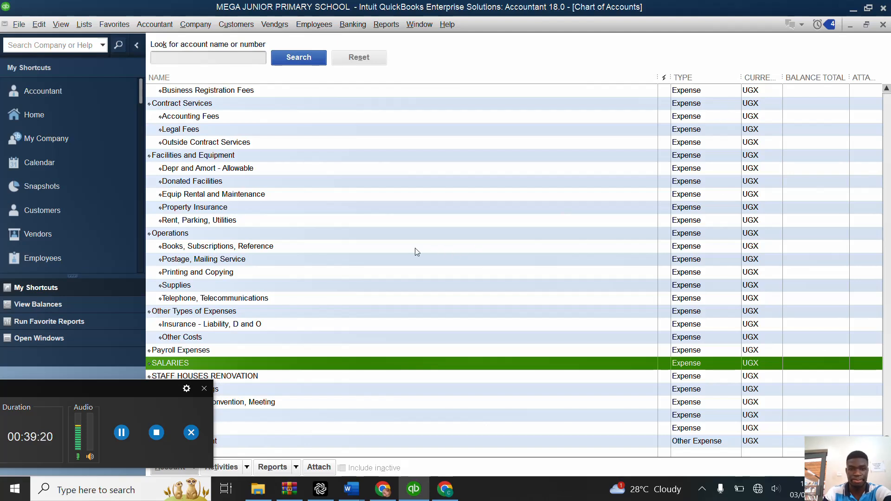
pyautogui.rightClick(781, 100)
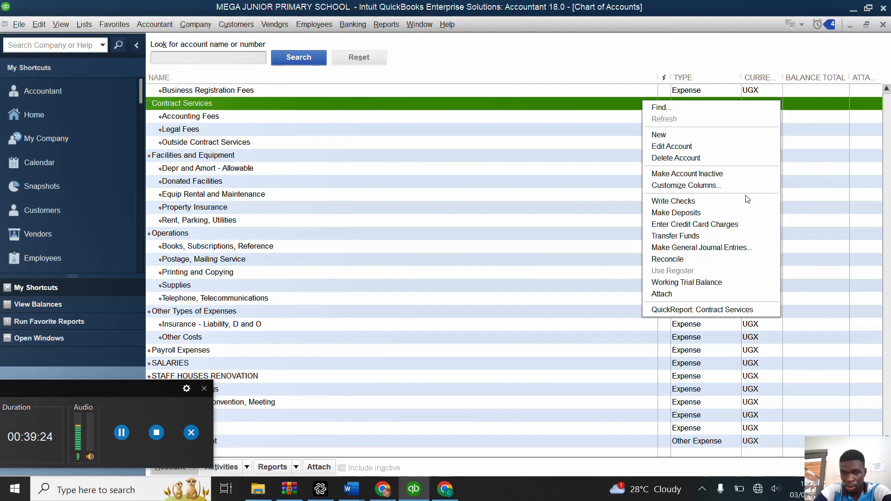
pyautogui.click(682, 248)
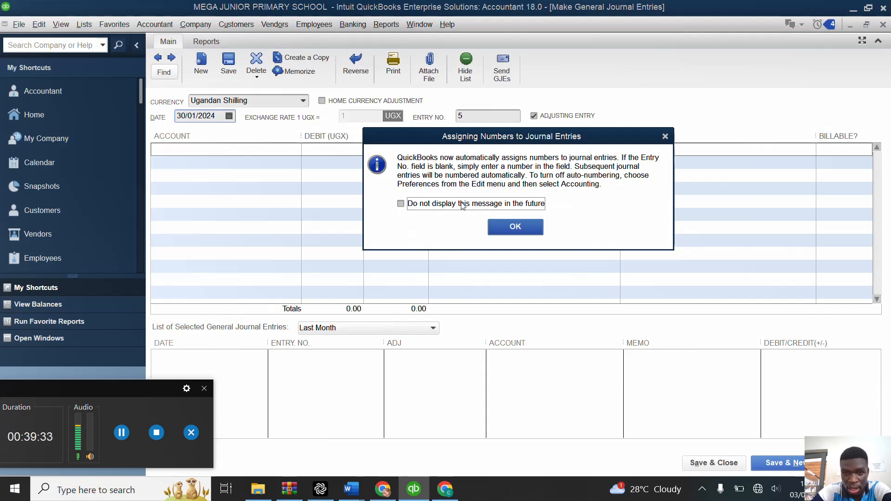
pyautogui.click(515, 228)
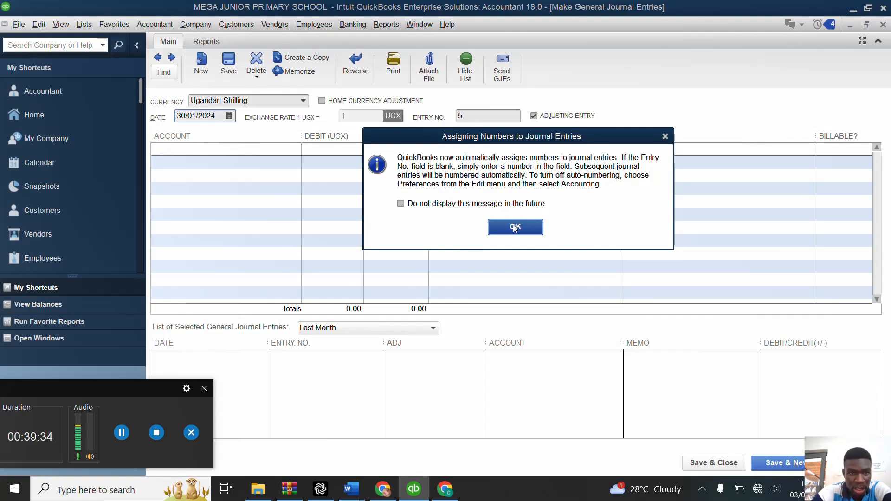
# Step: Date the journal entry 04/02/2024 using the calendar
pyautogui.click(232, 117)
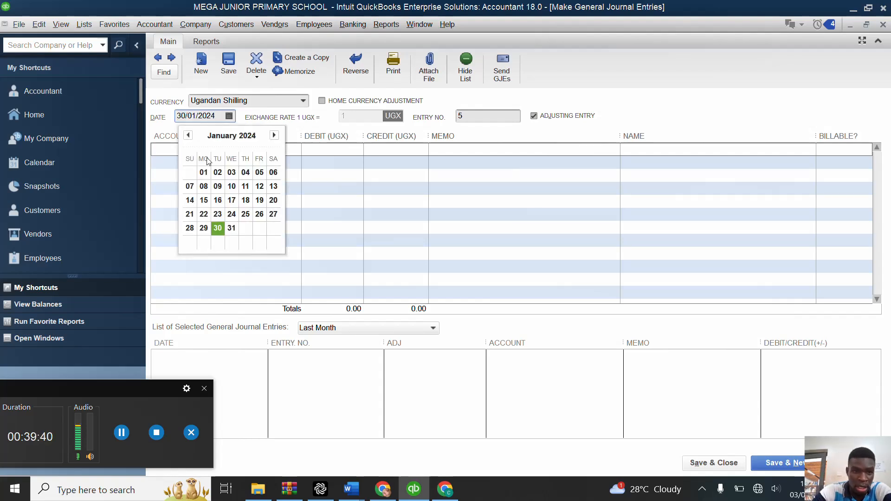
pyautogui.click(188, 136)
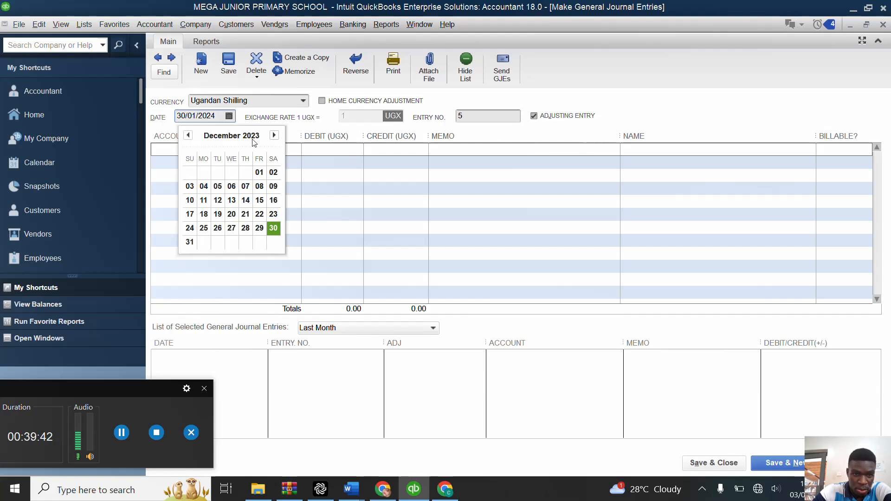
pyautogui.click(274, 135)
pyautogui.click(274, 135)
pyautogui.click(274, 135)
pyautogui.click(274, 135)
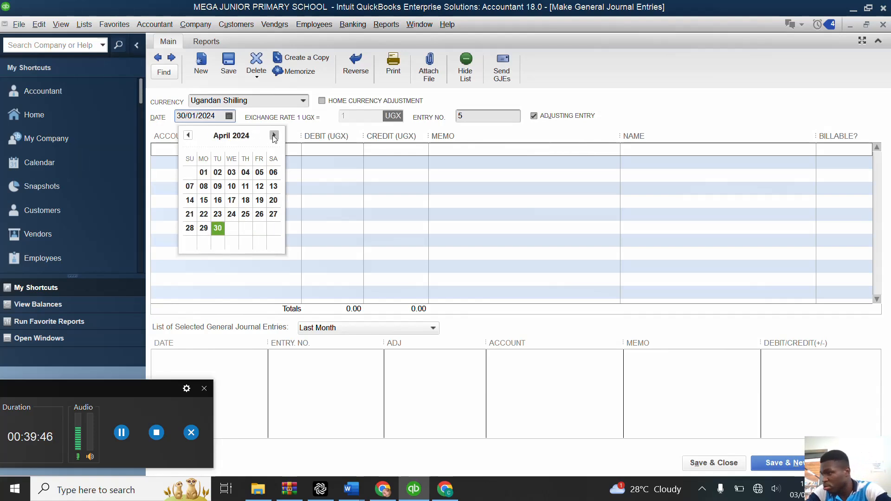
pyautogui.click(189, 136)
pyautogui.click(189, 136)
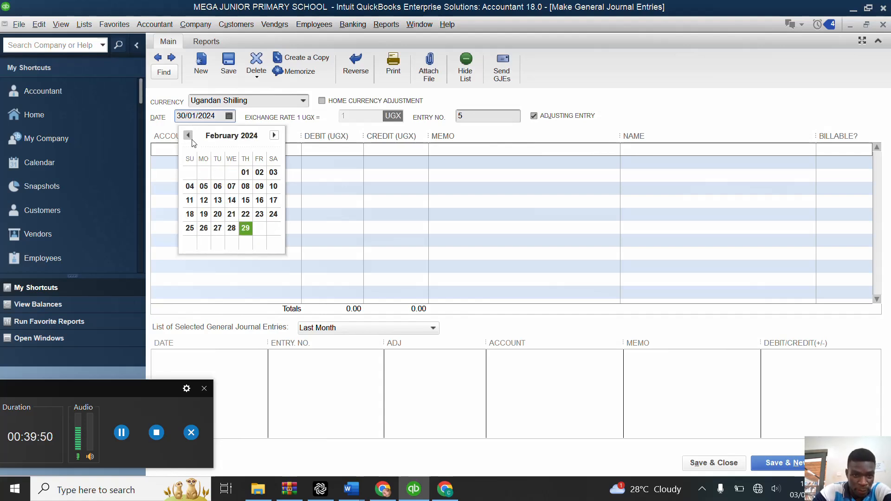
pyautogui.click(192, 187)
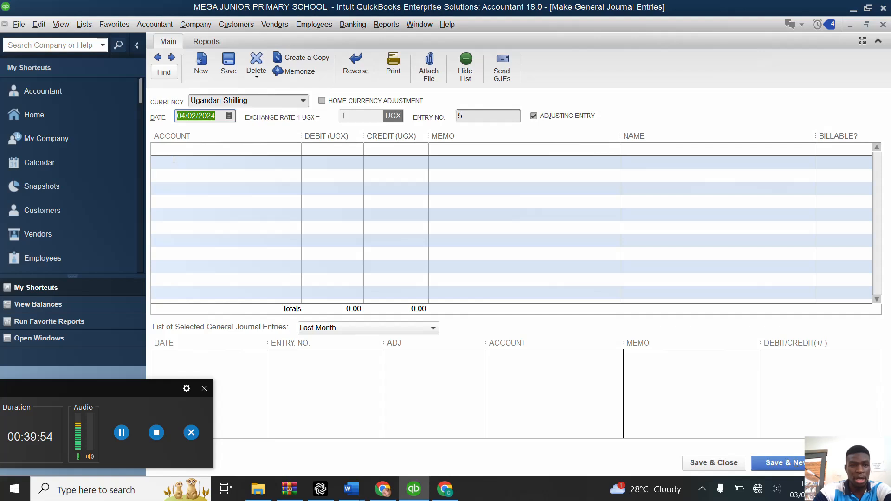
# Step: Credit CENTENARY BANK with 900,000 on the first line of the journal entry
pyautogui.click(186, 148)
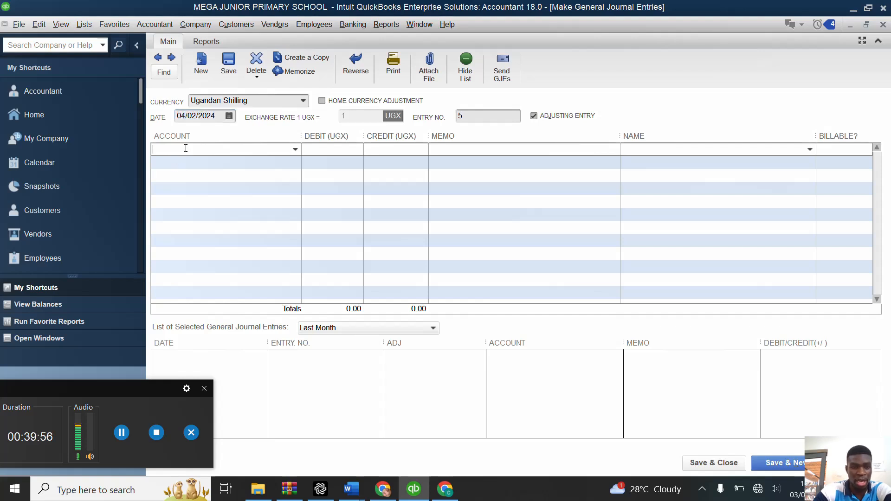
pyautogui.click(294, 151)
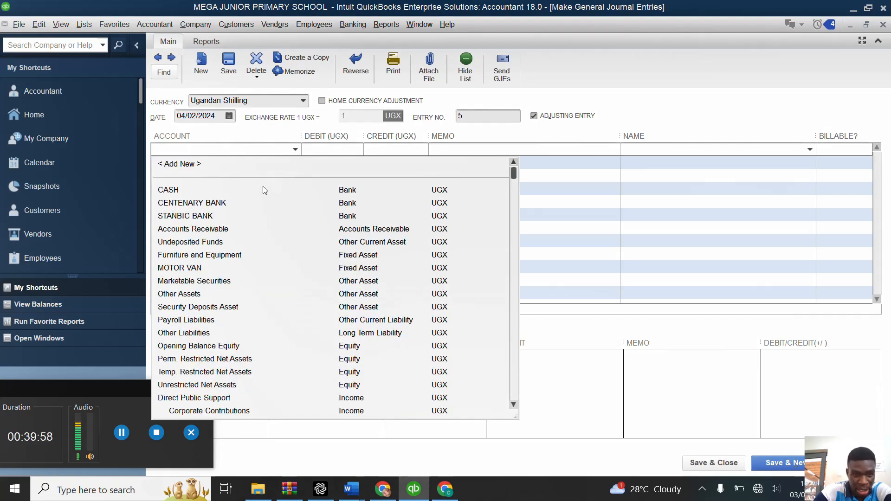
pyautogui.click(232, 203)
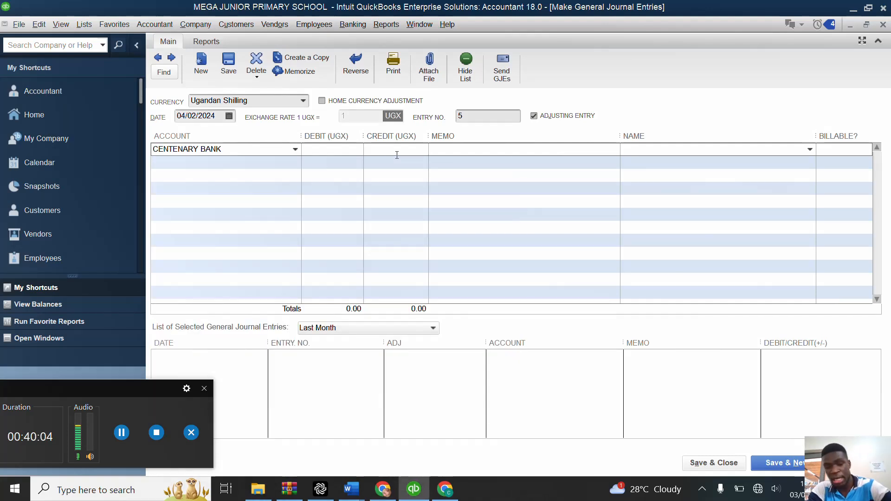
pyautogui.click(397, 155)
pyautogui.write('900000')
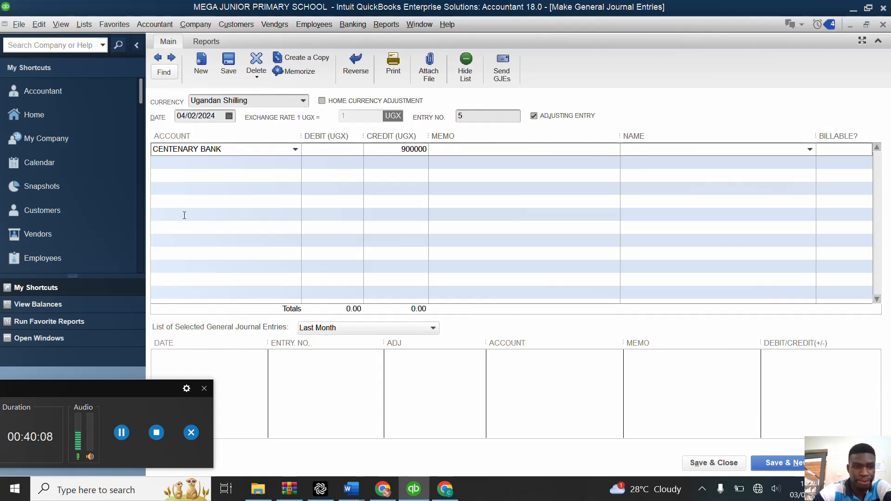
# Step: Create an Expense account named ELECTRICITY for the 900,000 debit line, then save the entry and start a new one
pyautogui.click(173, 165)
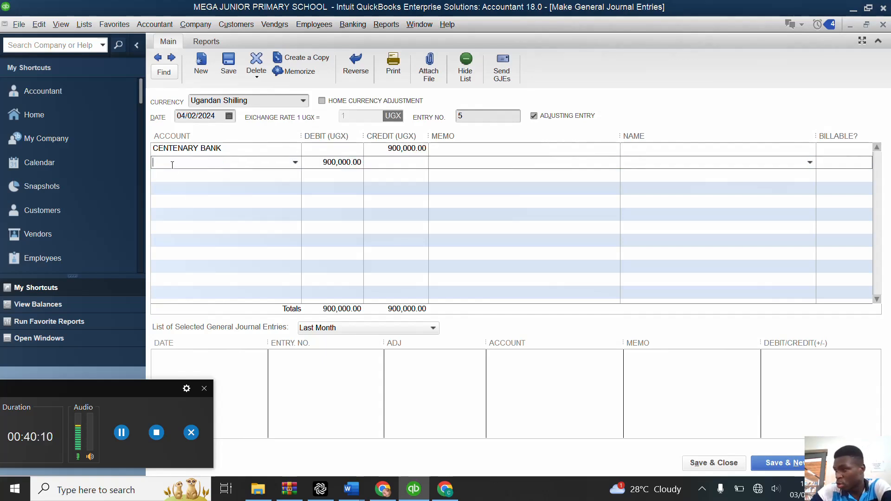
pyautogui.click(296, 162)
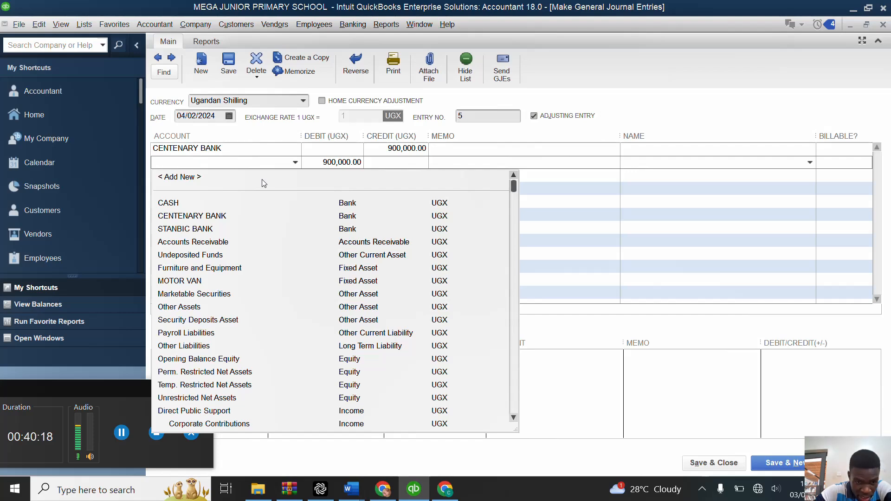
pyautogui.click(190, 177)
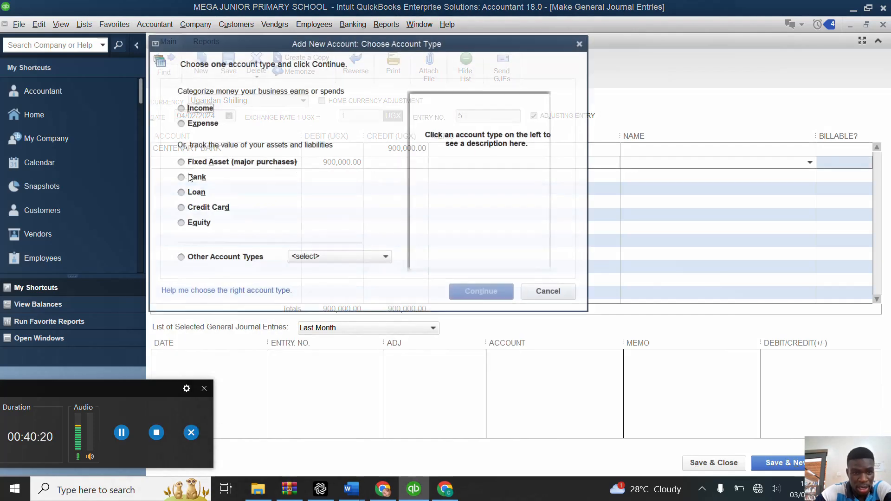
pyautogui.click(186, 123)
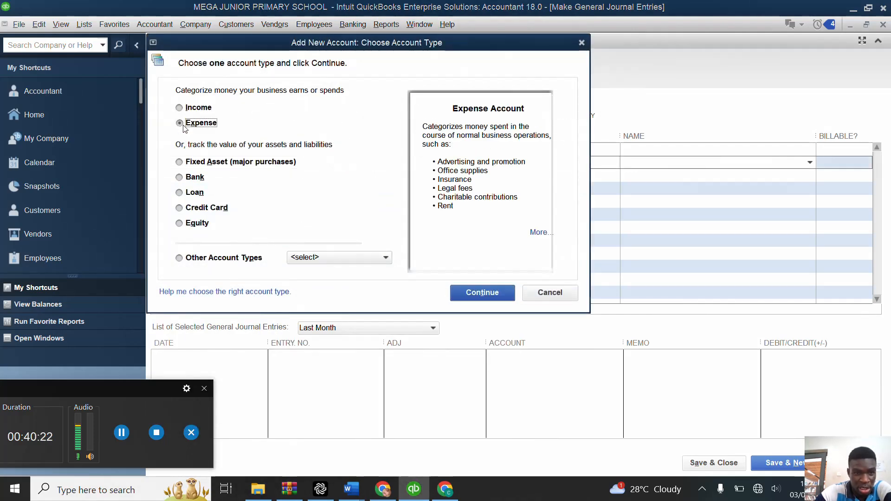
pyautogui.click(479, 295)
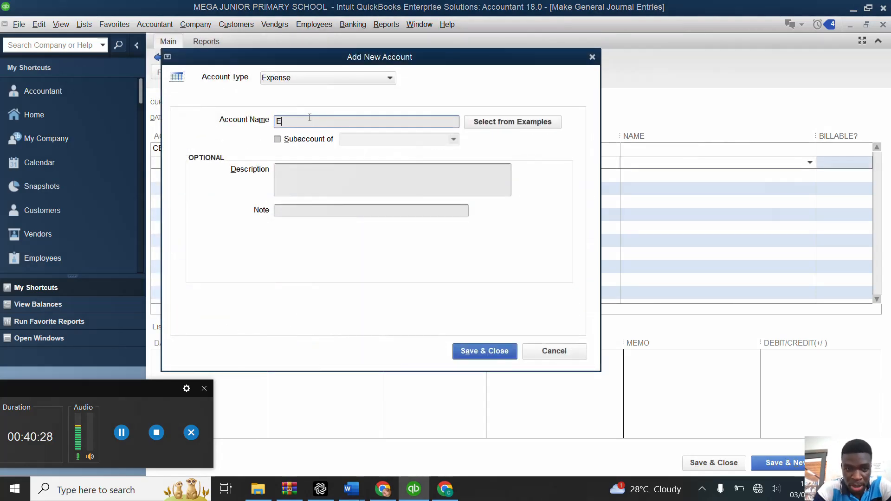
pyautogui.write('ELECTR')
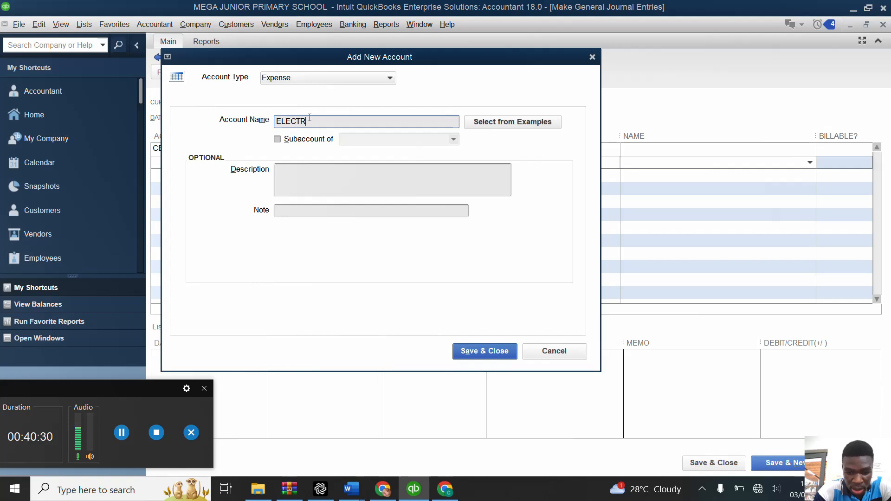
pyautogui.write('ICITY')
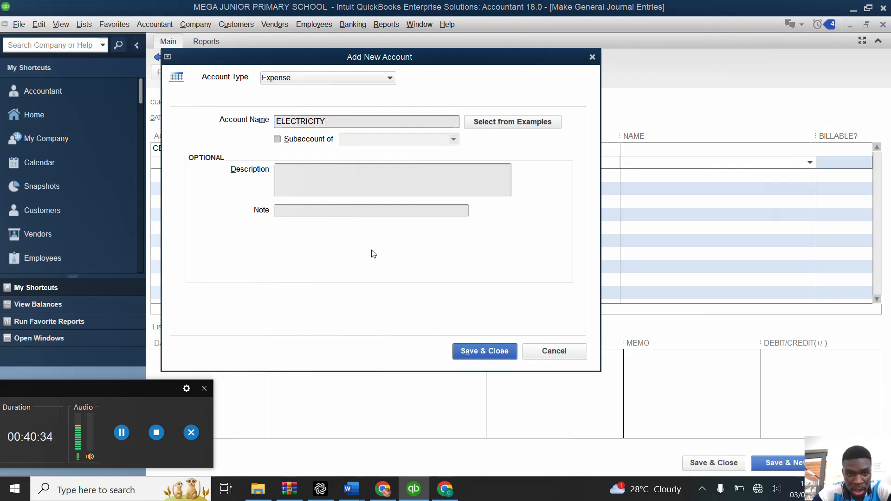
pyautogui.click(486, 356)
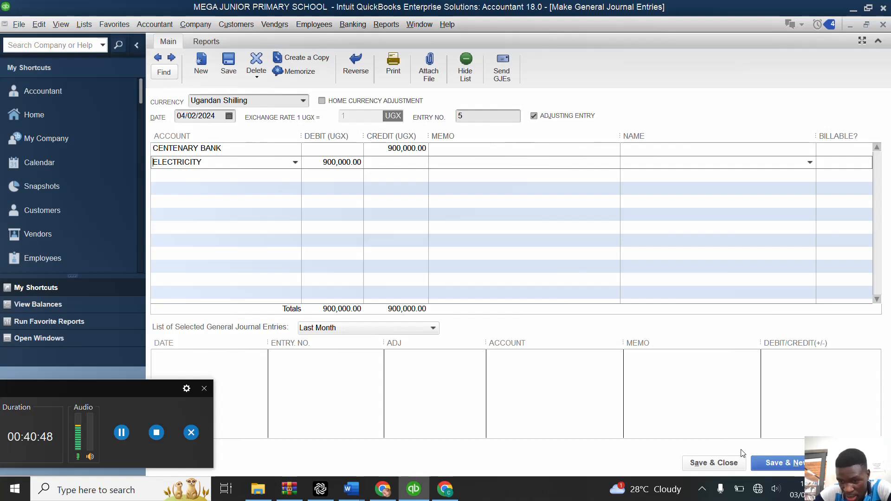
pyautogui.click(778, 464)
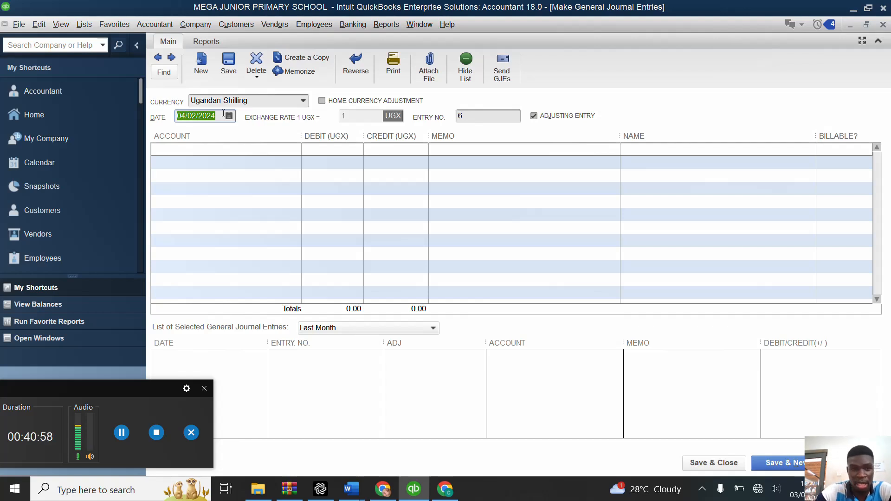
# Step: Credit CENTENARY BANK with 800,000 on the first line of the new journal entry
pyautogui.click(222, 149)
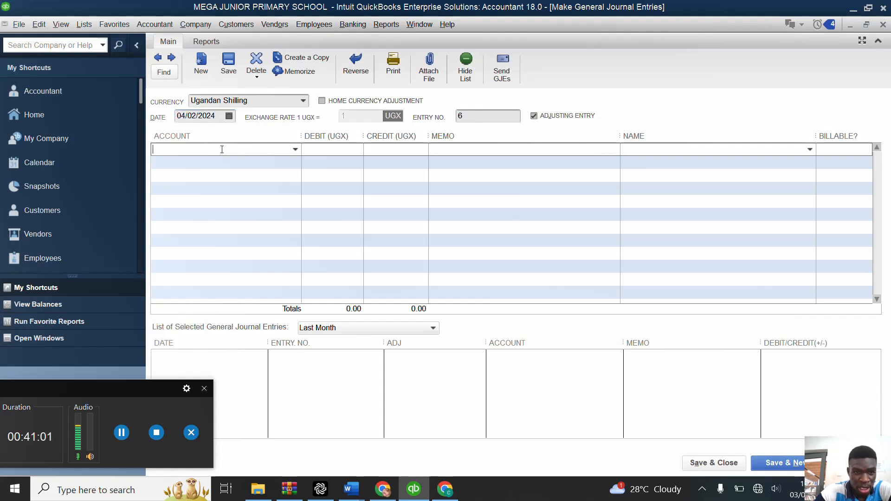
pyautogui.click(295, 149)
pyautogui.click(227, 202)
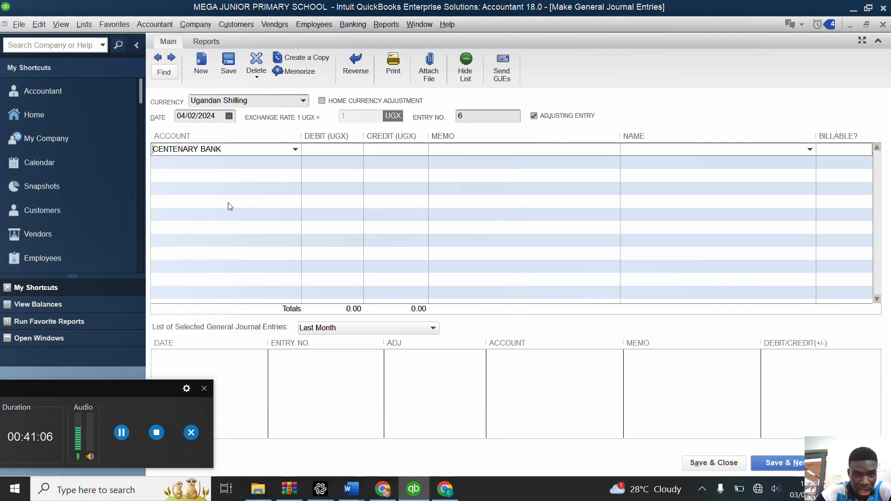
pyautogui.click(384, 149)
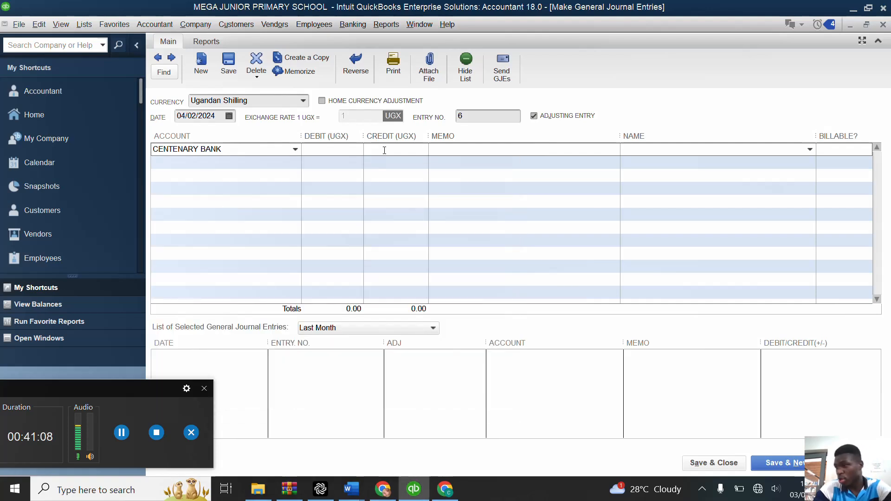
pyautogui.write('8')
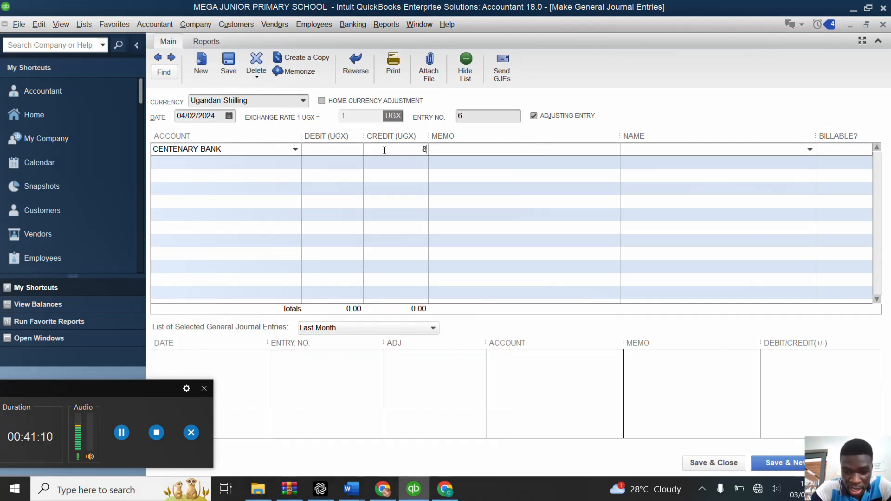
pyautogui.write('00000')
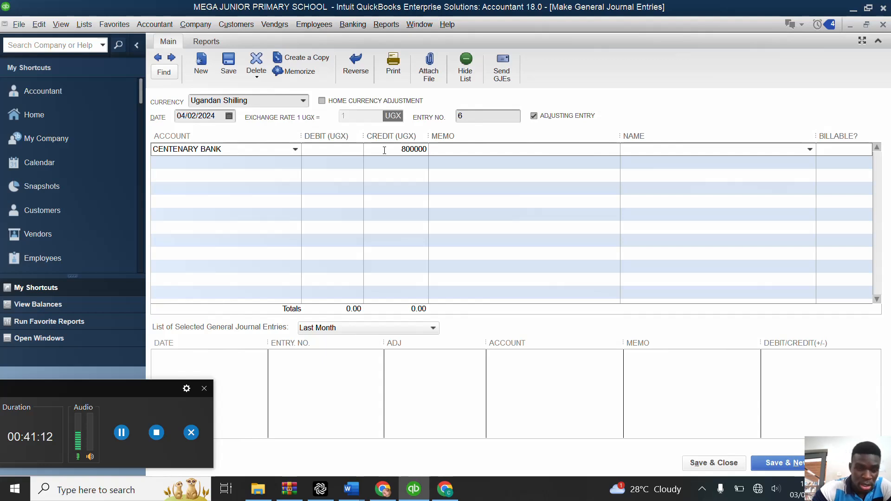
# Step: Create an Expense account named WATER BILLS for the 800,000 debit line, then save and close the journal entry
pyautogui.click(242, 162)
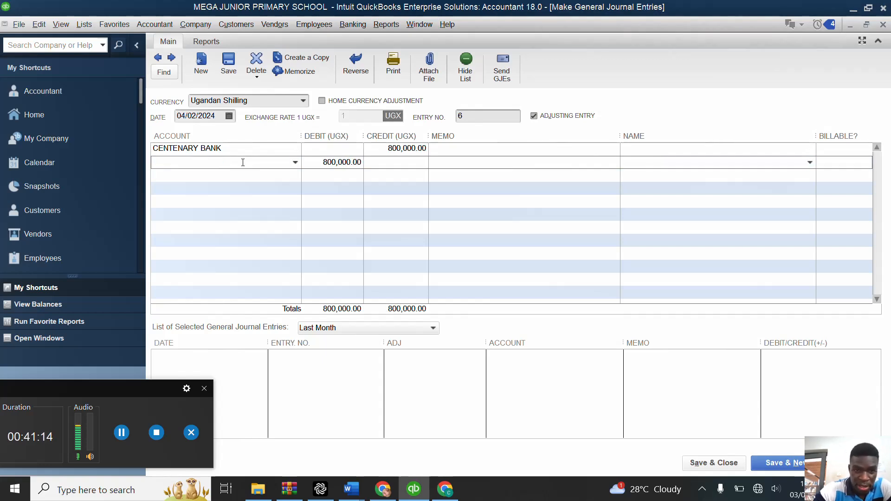
pyautogui.click(296, 162)
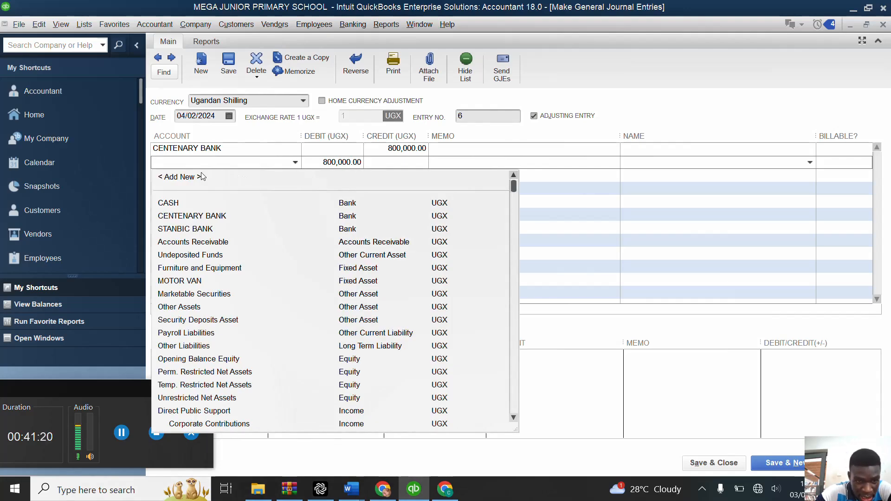
pyautogui.click(188, 178)
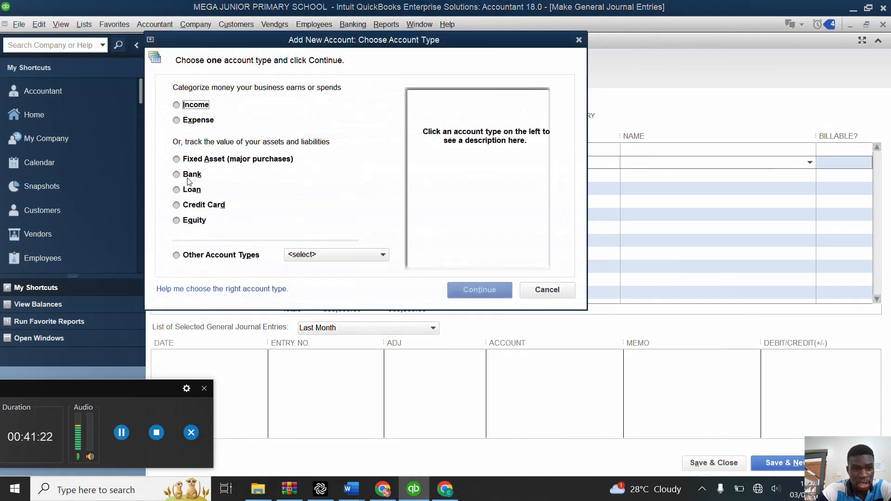
pyautogui.click(180, 122)
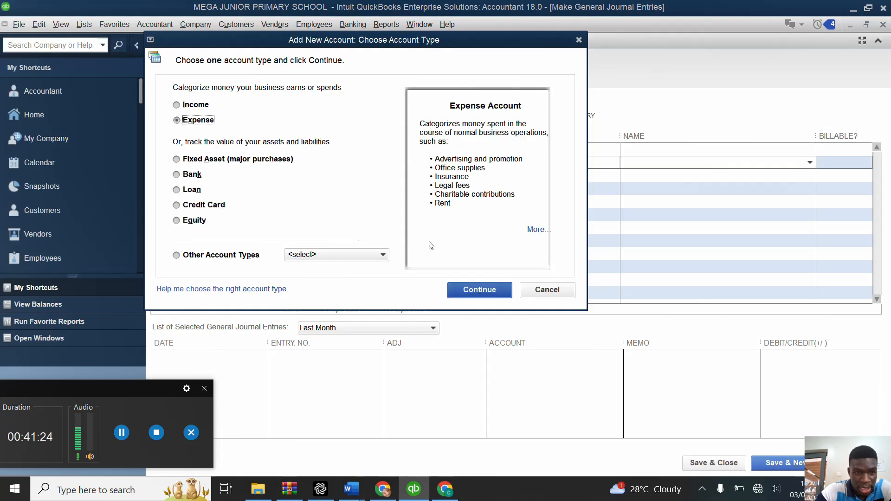
pyautogui.click(476, 295)
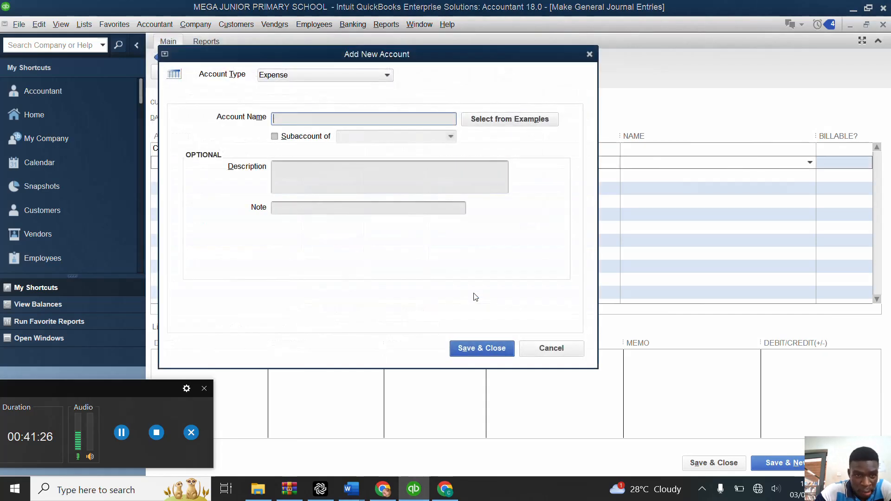
pyautogui.write('AT')
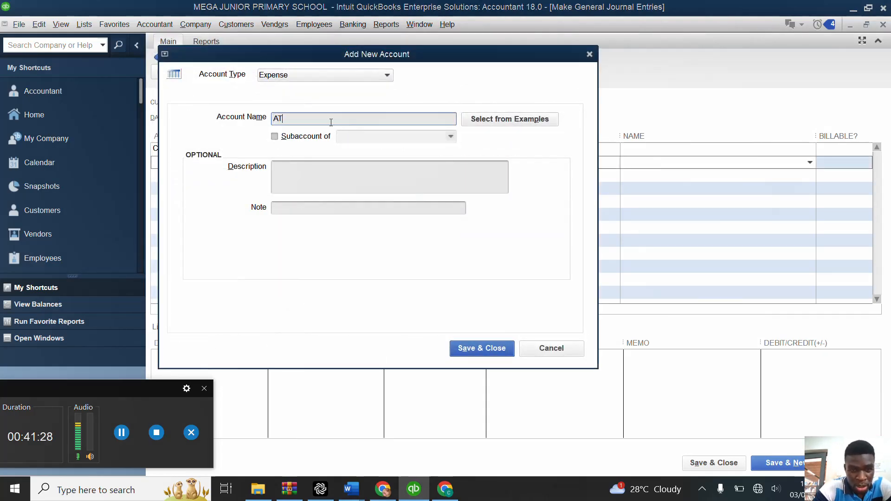
pyautogui.write('ER')
pyautogui.press('BackSpace')
pyautogui.press('BackSpace')
pyautogui.press('BackSpace')
pyautogui.press('BackSpace')
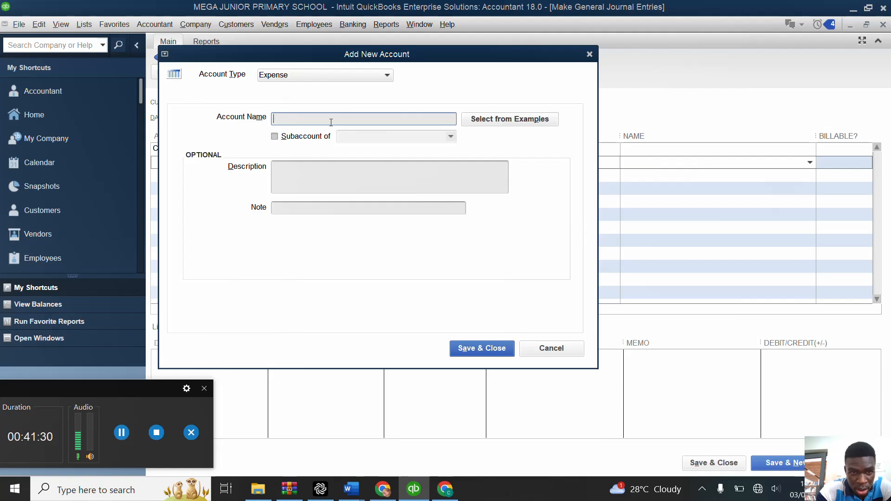
pyautogui.write('WATER')
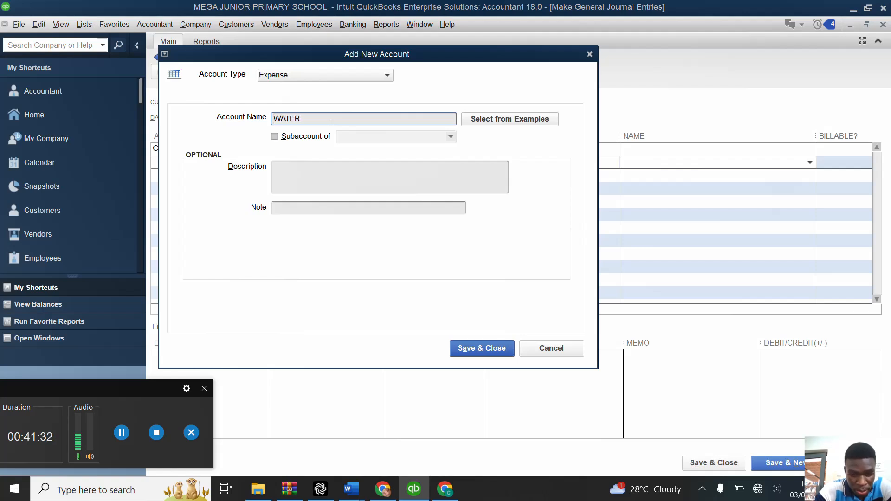
pyautogui.write(' BI')
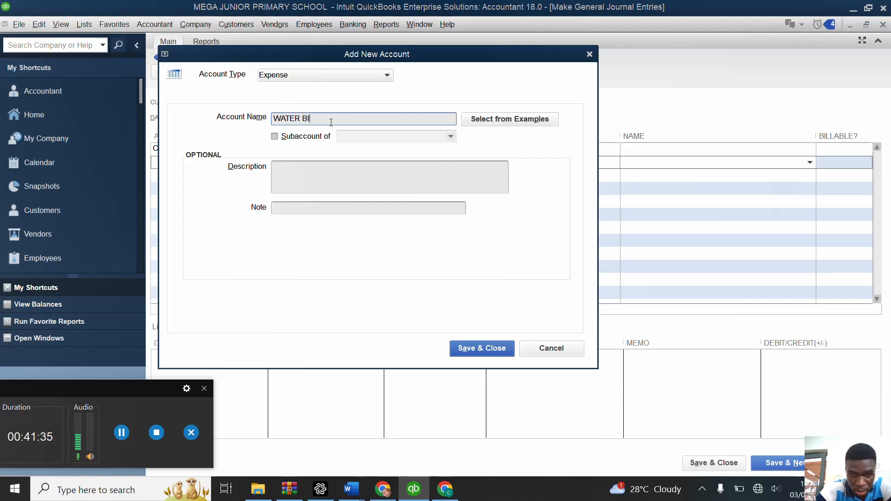
pyautogui.write('S')
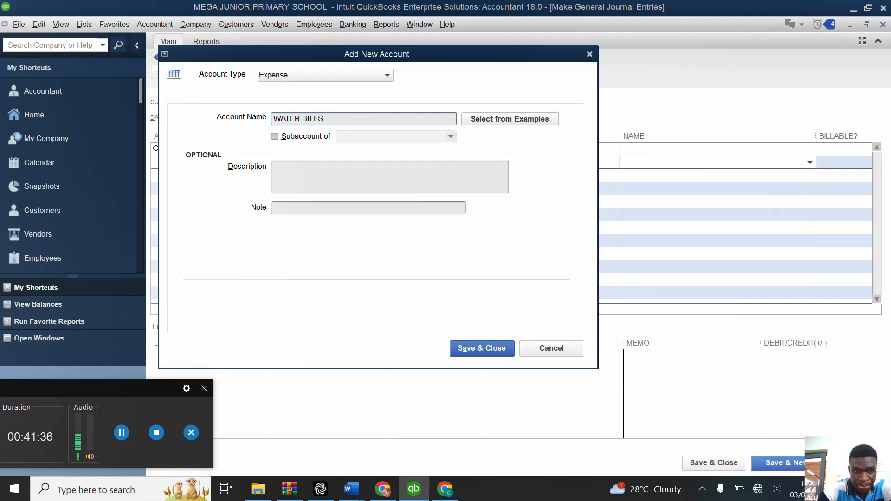
pyautogui.click(472, 344)
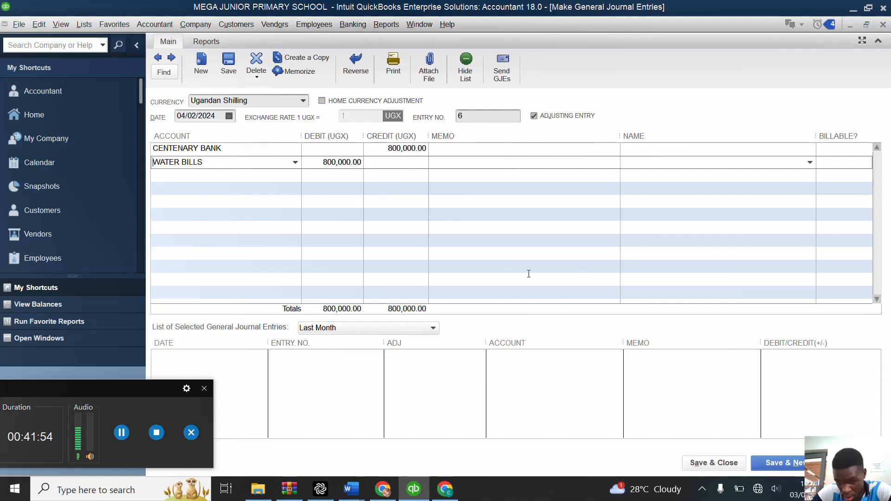
pyautogui.click(704, 463)
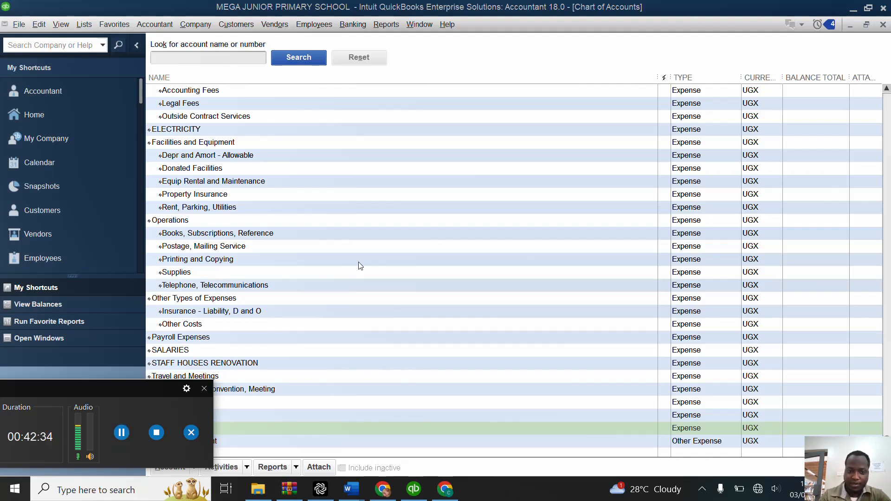
pyautogui.click(80, 114)
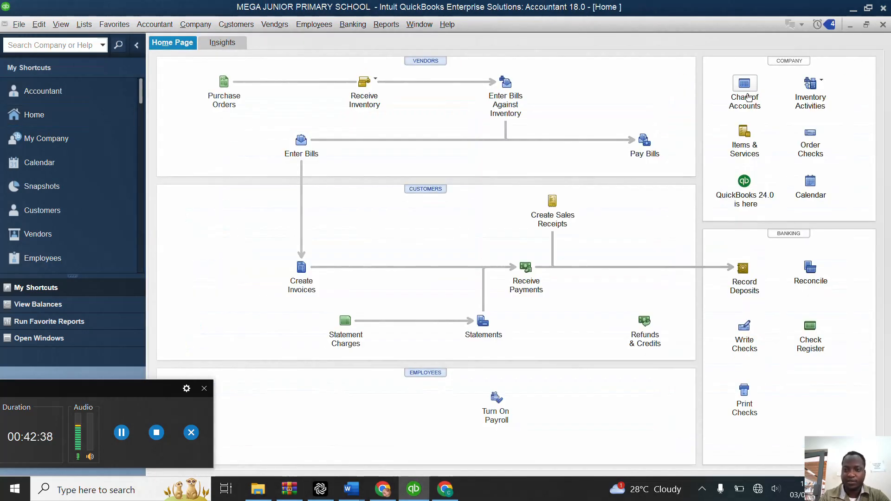
pyautogui.click(743, 92)
pyautogui.click(444, 194)
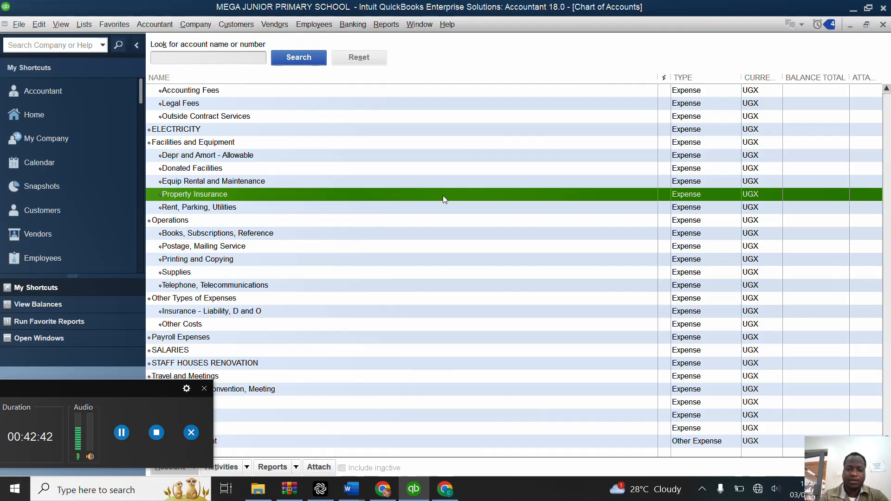
pyautogui.rightClick(444, 201)
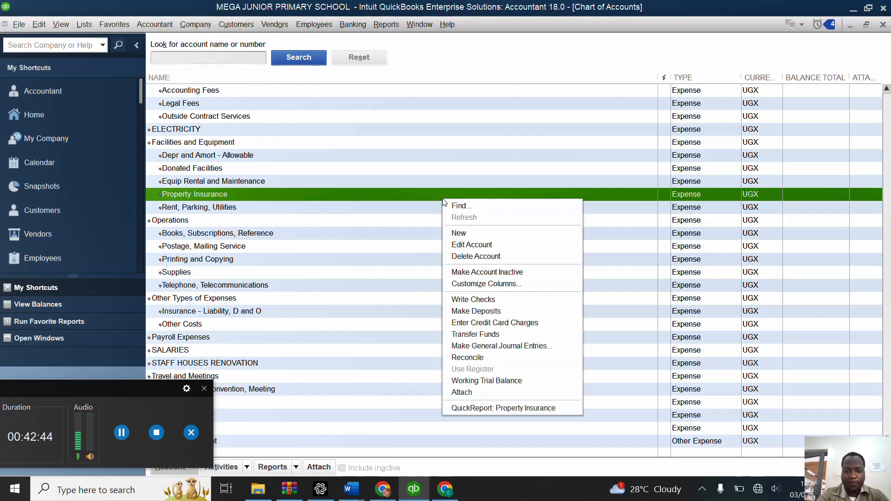
pyautogui.click(461, 234)
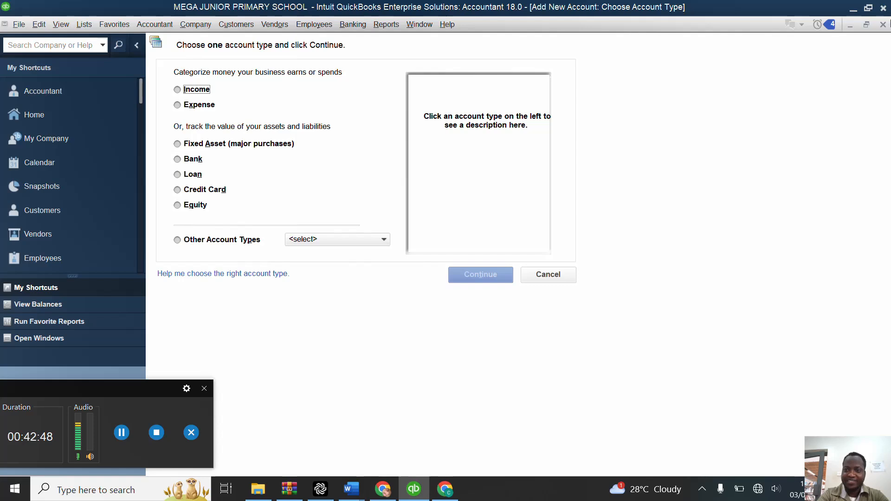
pyautogui.click(883, 24)
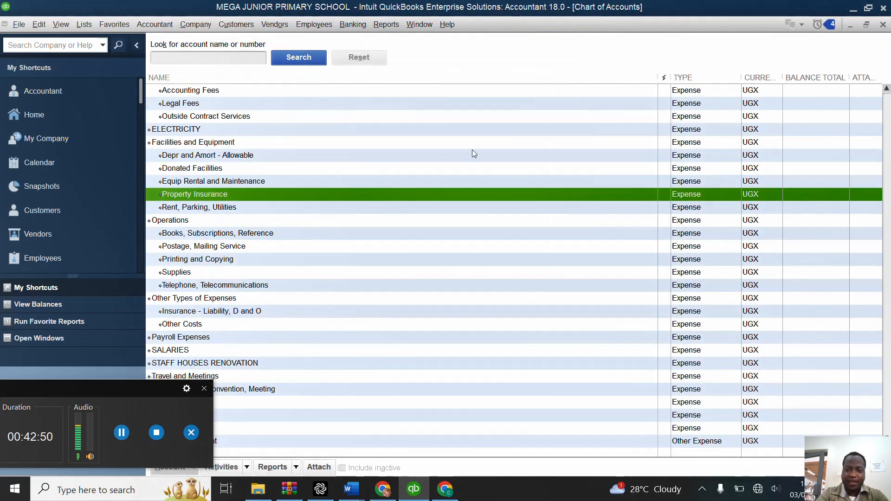
# Step: Open a new general journal entry from the chart of accounts and begin its first account line
pyautogui.rightClick(473, 150)
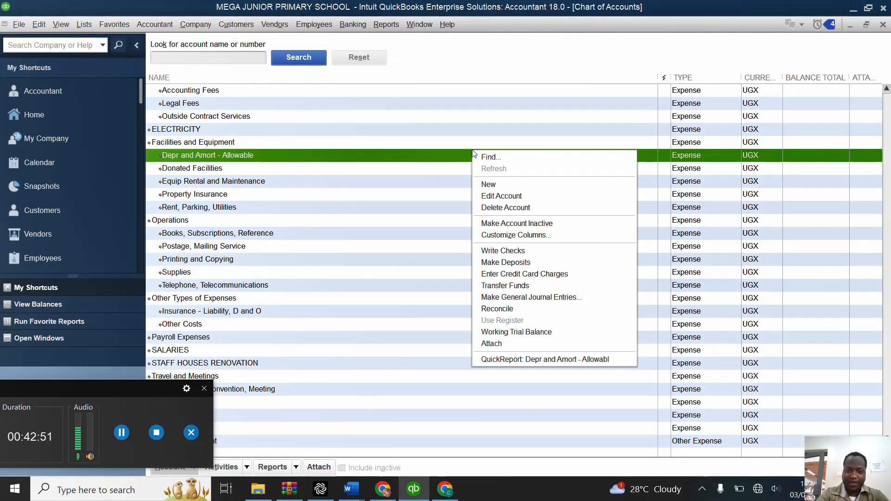
pyautogui.click(497, 299)
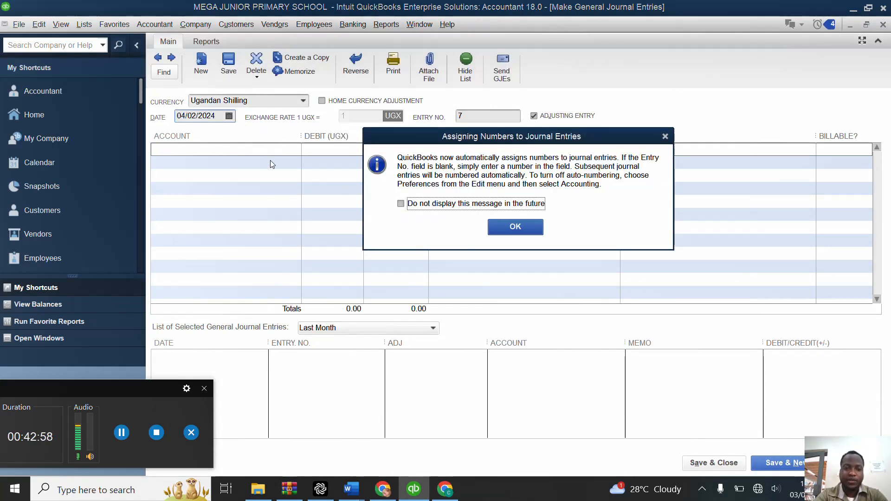
pyautogui.click(502, 226)
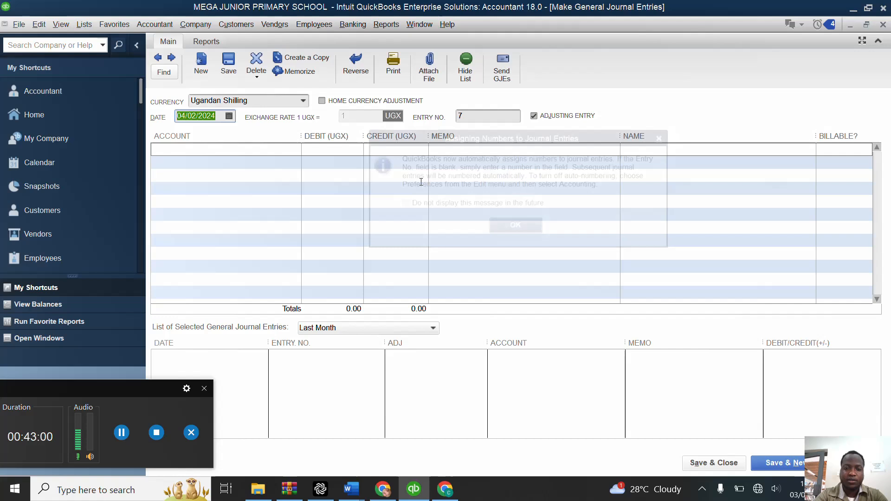
pyautogui.click(279, 151)
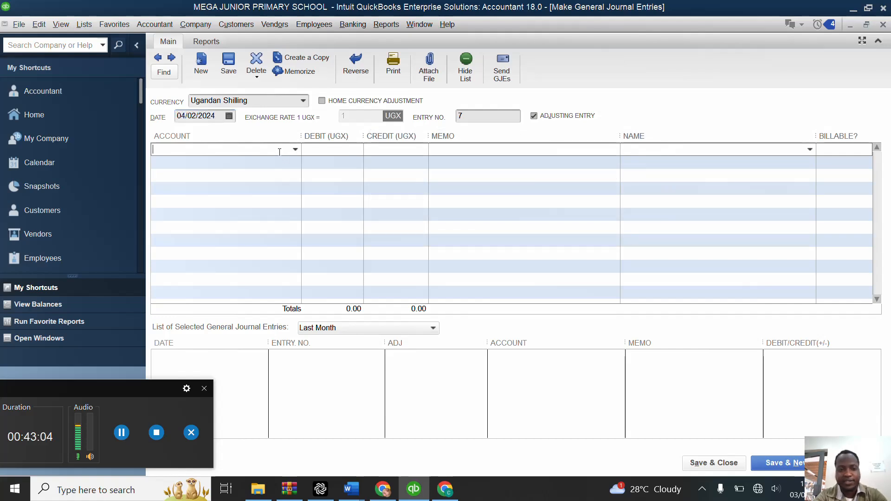
pyautogui.write('Co')
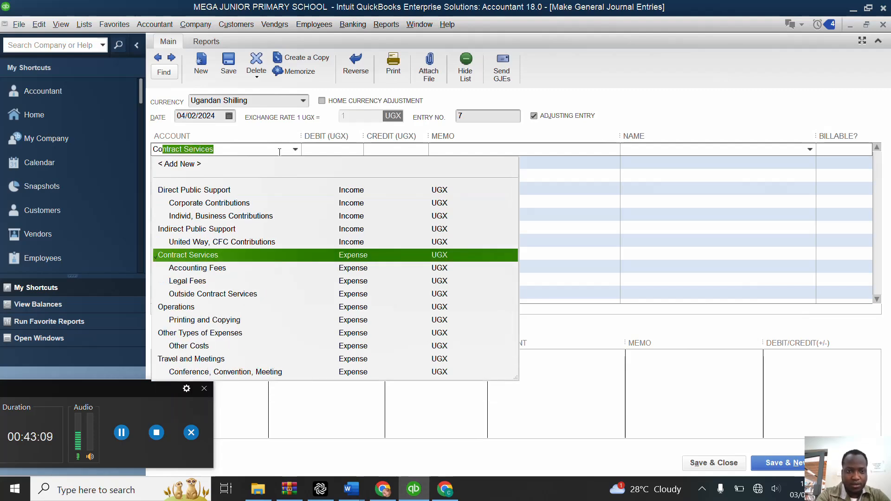
pyautogui.press('BackSpace')
pyautogui.press('BackSpace')
pyautogui.press('BackSpace')
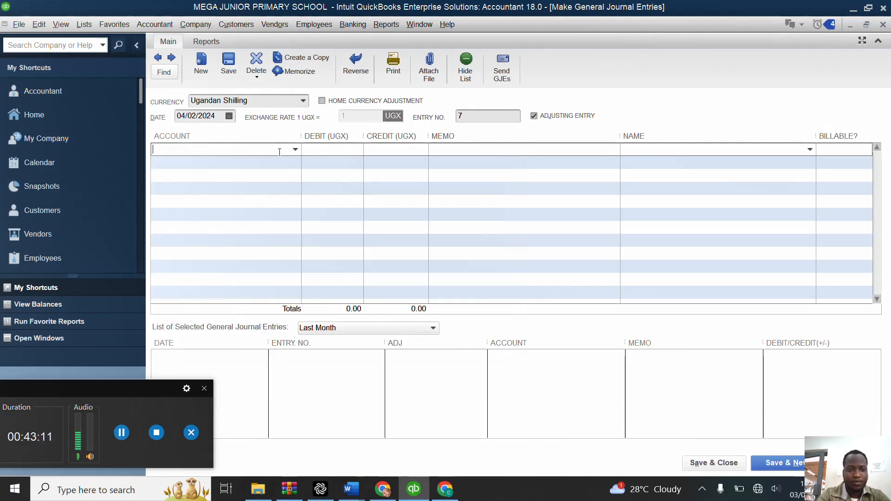
# Step: Create an Other Expense account named COMMUNITY EVENT for the first journal line and debit it with 400,000
pyautogui.click(296, 149)
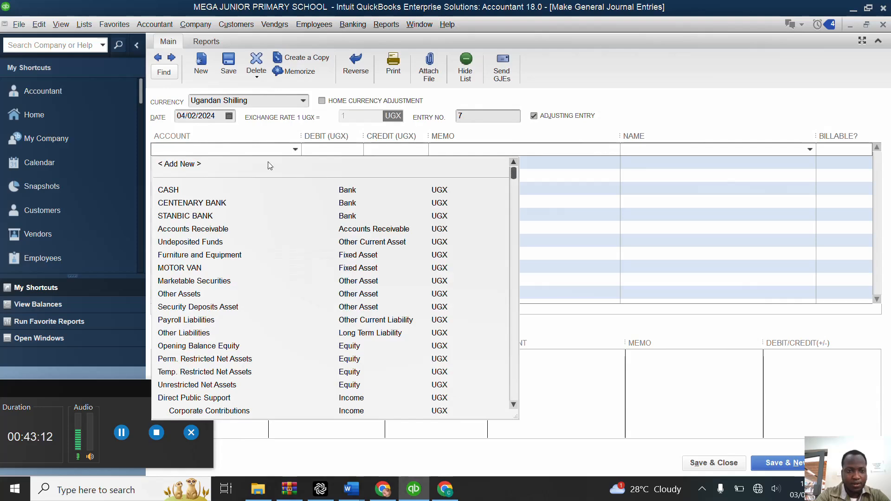
pyautogui.click(269, 165)
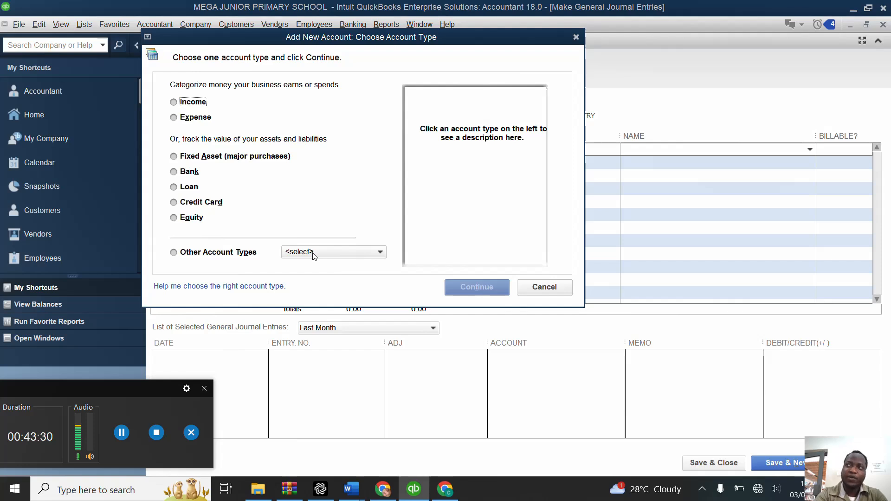
pyautogui.click(376, 254)
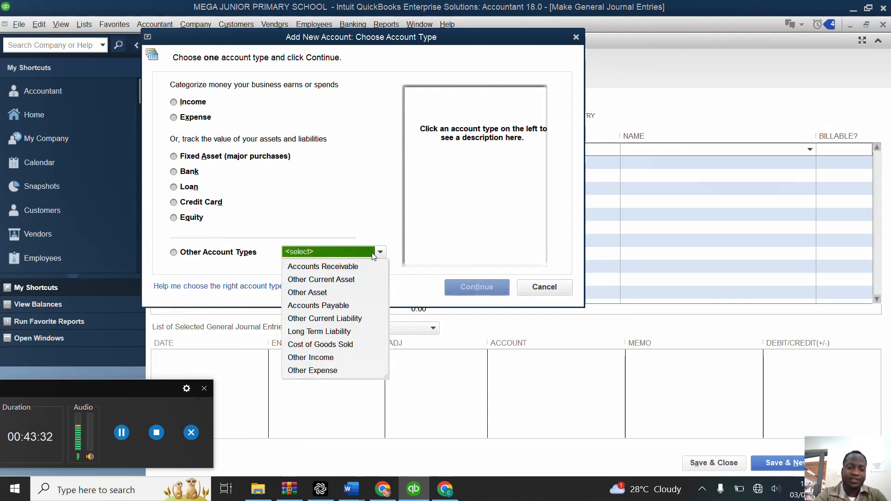
pyautogui.click(332, 370)
pyautogui.click(466, 285)
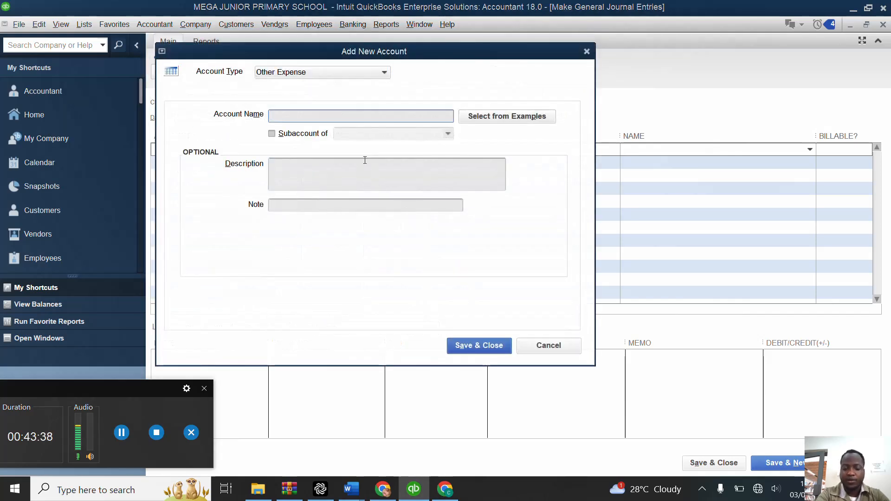
pyautogui.write('COMMUNU')
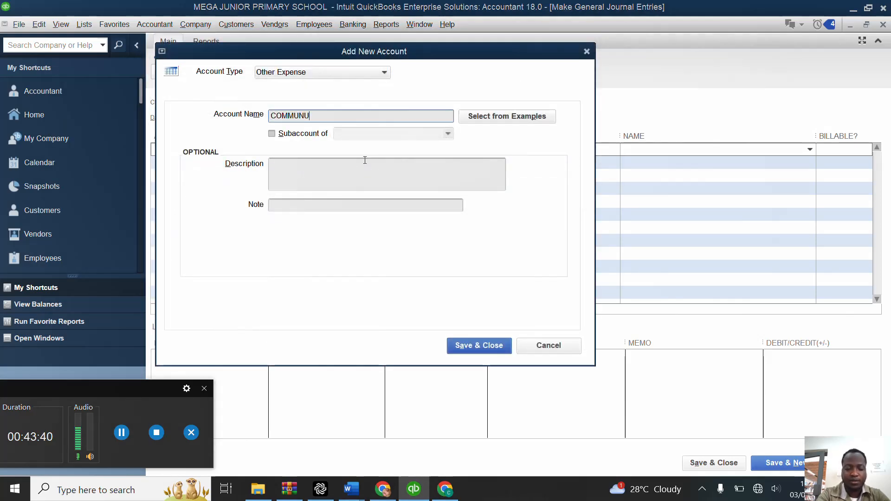
pyautogui.press('BackSpace')
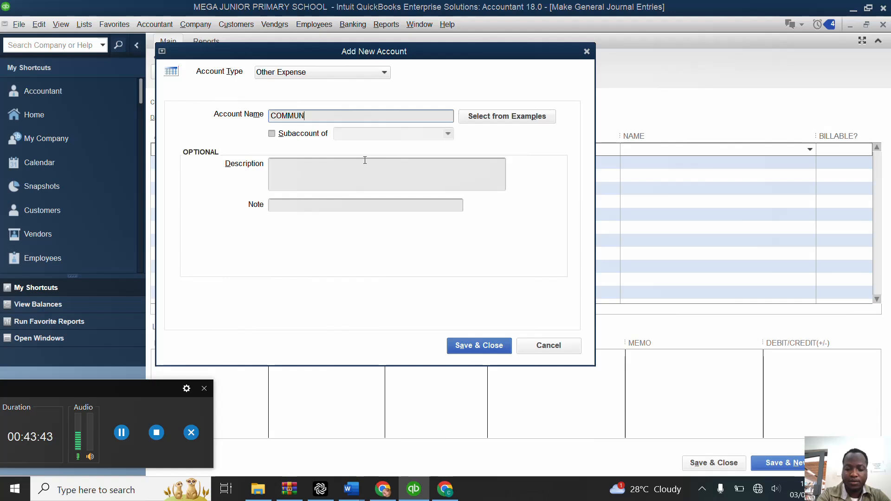
pyautogui.write('I')
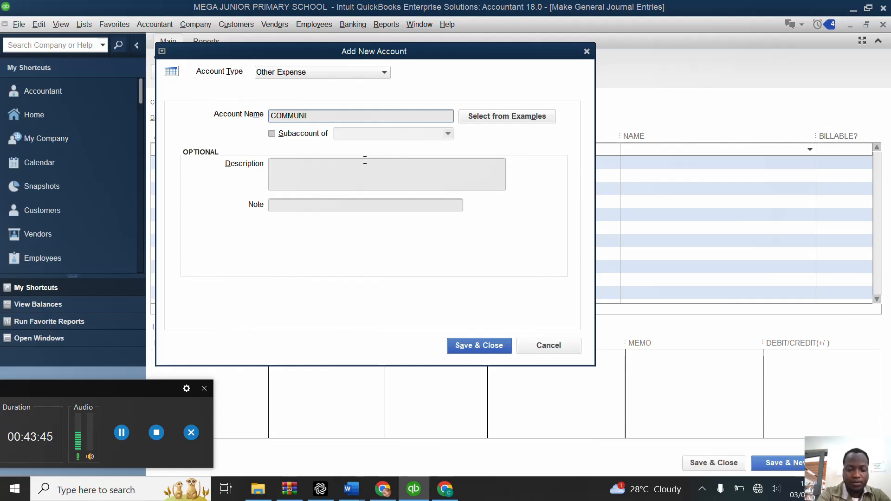
pyautogui.write('TY EV')
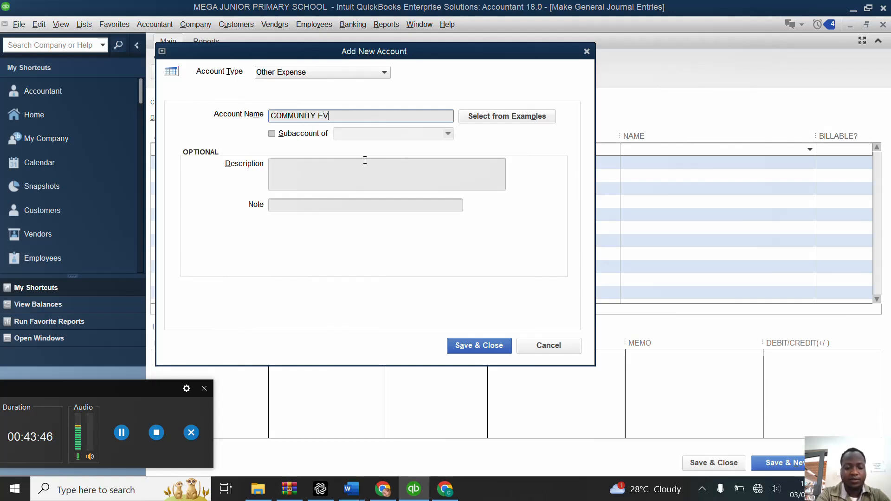
pyautogui.write('ENT')
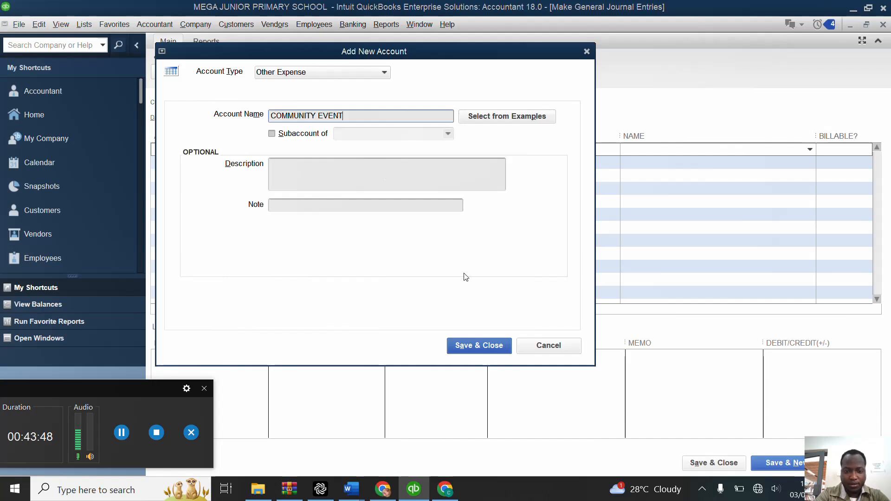
pyautogui.click(476, 346)
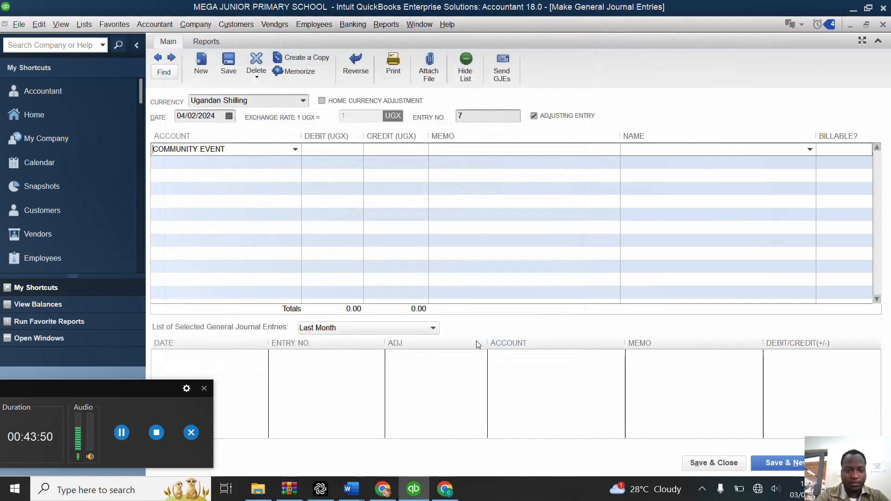
pyautogui.click(336, 151)
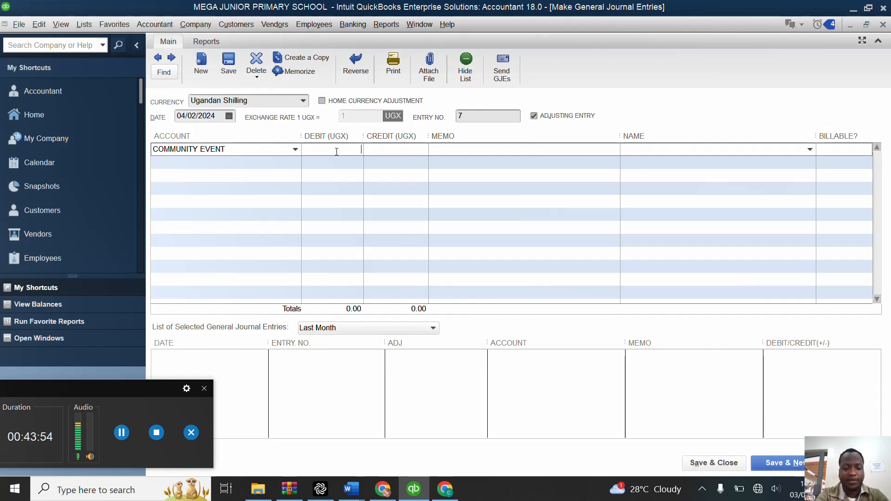
pyautogui.write('400000')
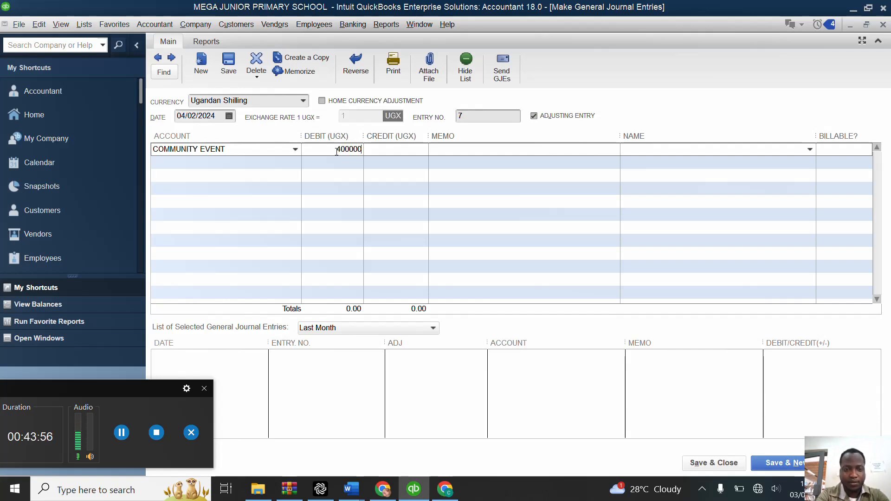
# Step: Credit CASH with 400,000 on the second line, keep the date 04/02/2024, and save and close the journal entry
pyautogui.press('Down')
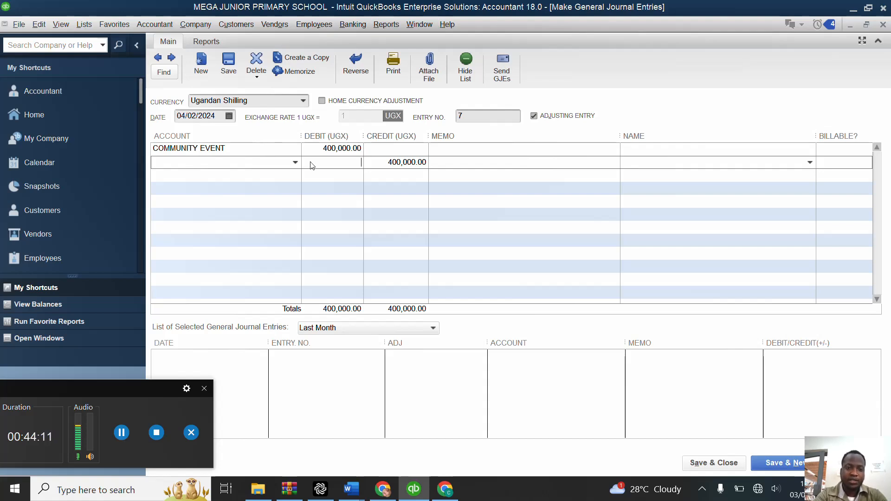
pyautogui.click(295, 162)
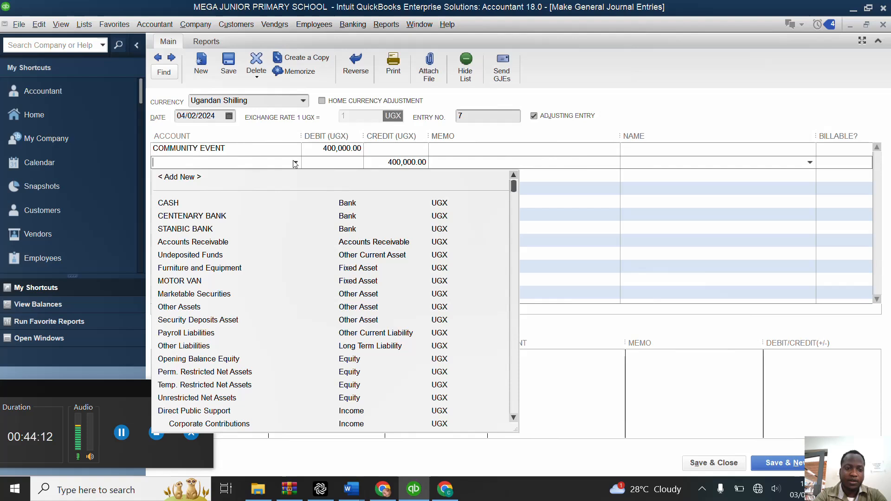
pyautogui.click(242, 203)
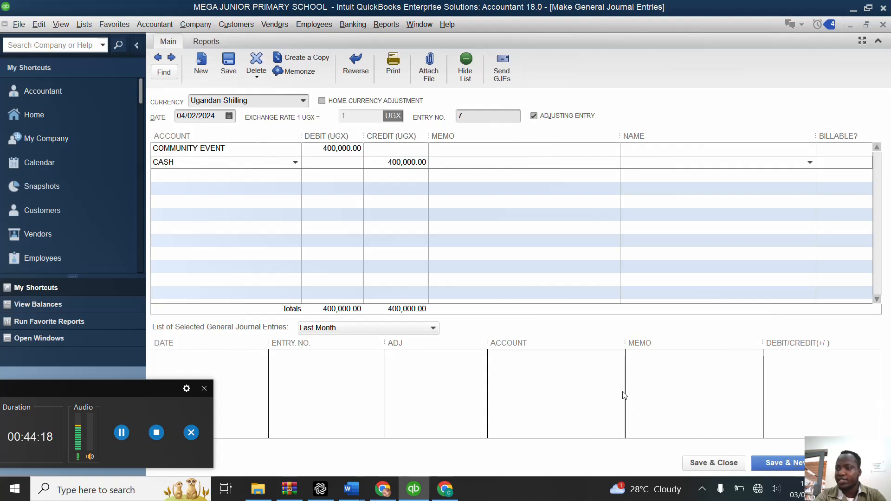
pyautogui.click(230, 120)
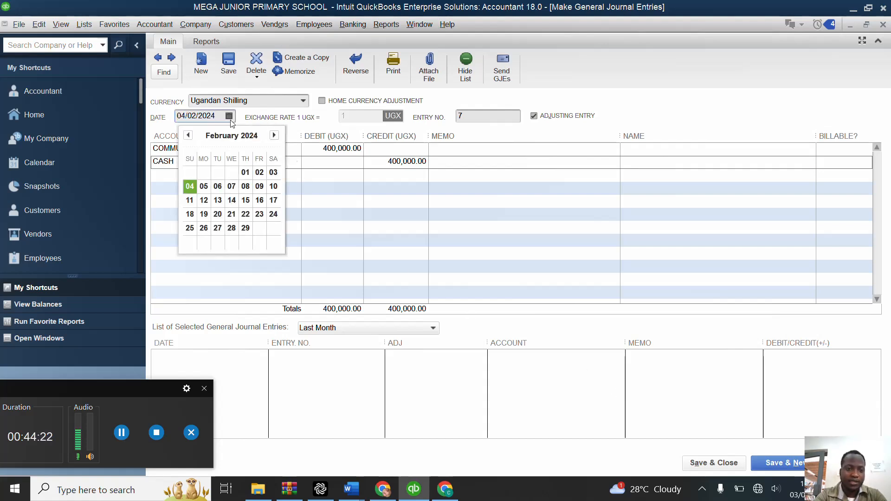
pyautogui.click(189, 186)
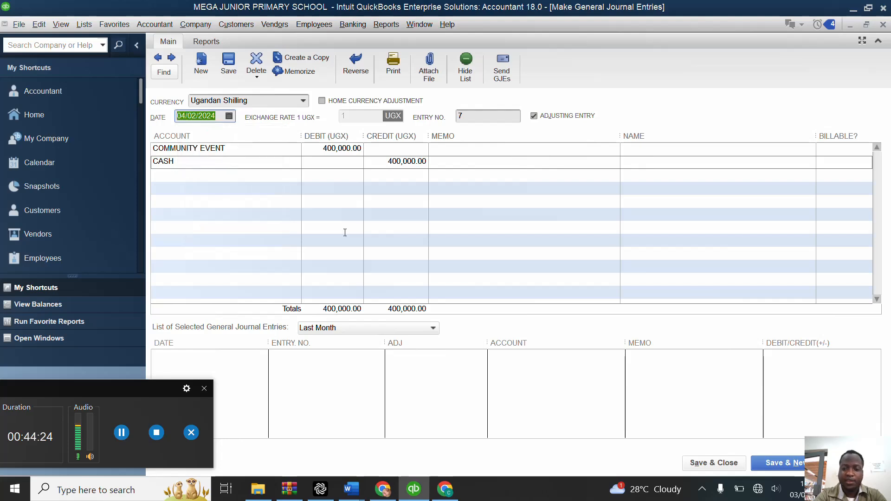
pyautogui.click(713, 463)
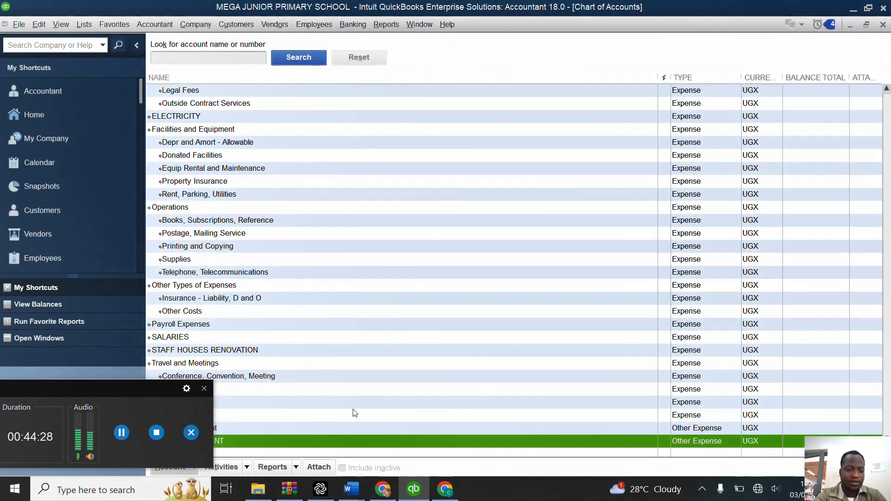
# Step: Reopen the chart of accounts from the home page and start a new general journal entry
pyautogui.click(125, 433)
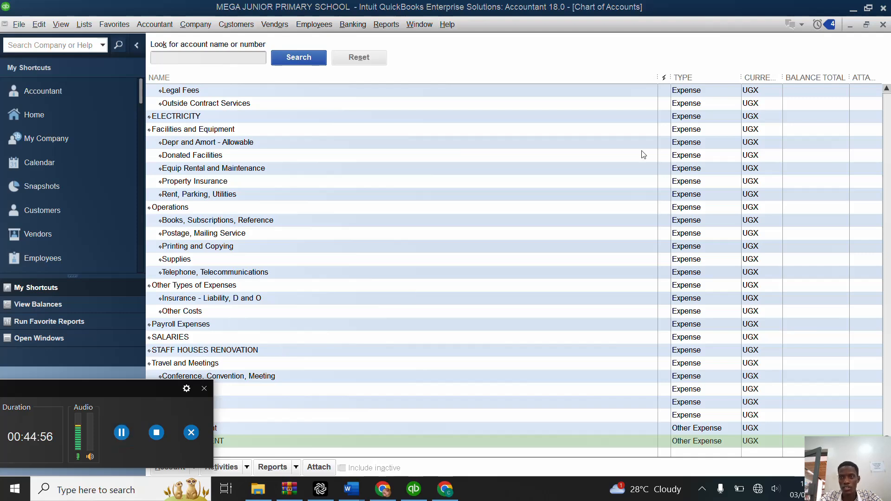
pyautogui.click(883, 25)
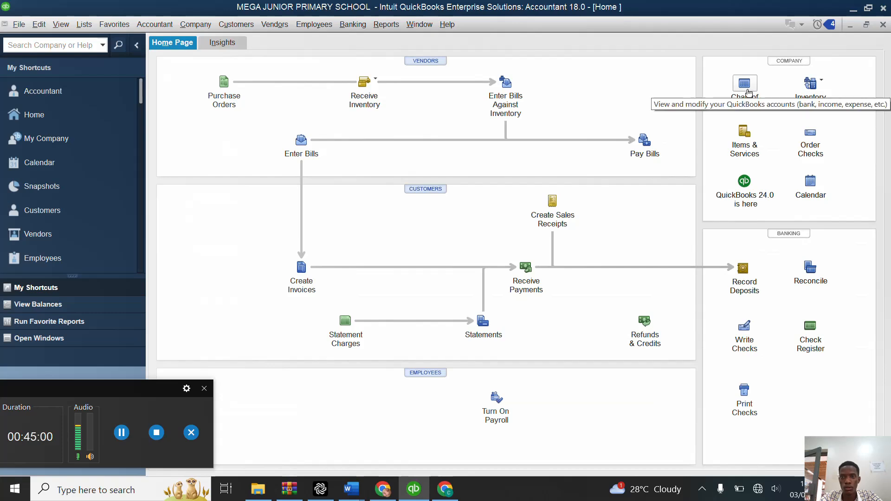
pyautogui.click(747, 89)
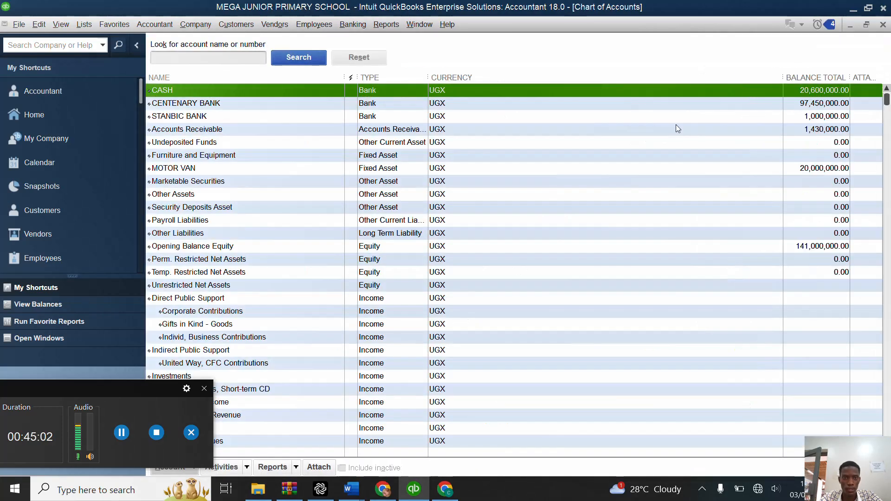
pyautogui.rightClick(510, 195)
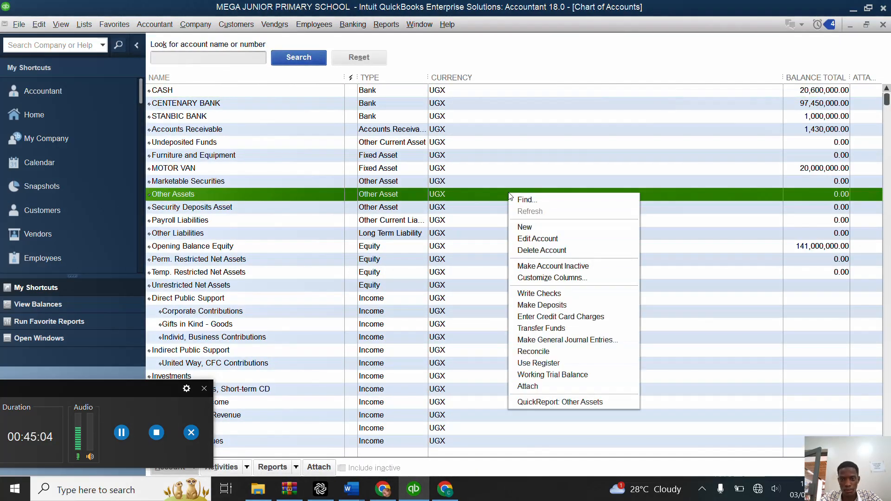
pyautogui.click(559, 341)
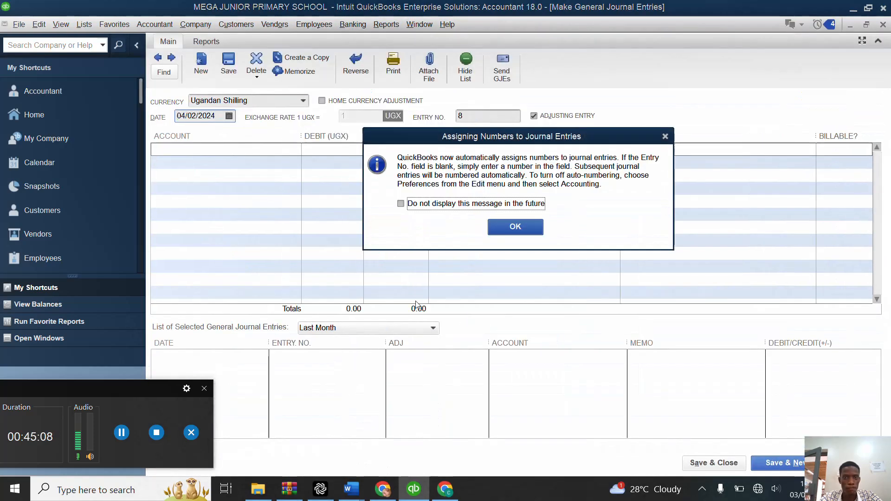
pyautogui.click(522, 229)
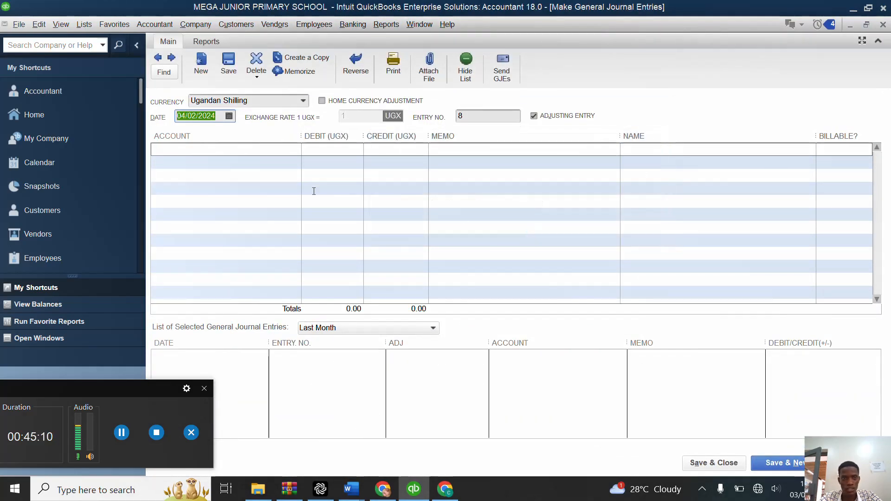
# Step: Date the journal entry 10/04/2024 and choose CASH as the first line's account
pyautogui.click(228, 116)
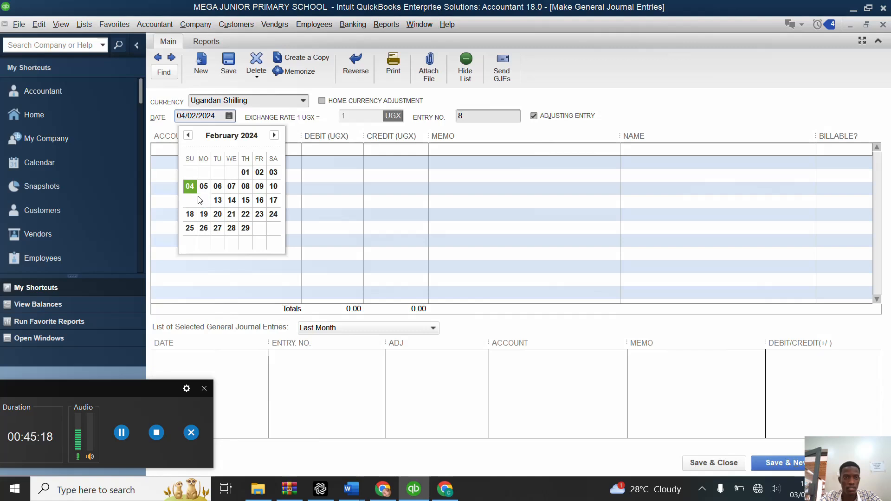
pyautogui.click(274, 186)
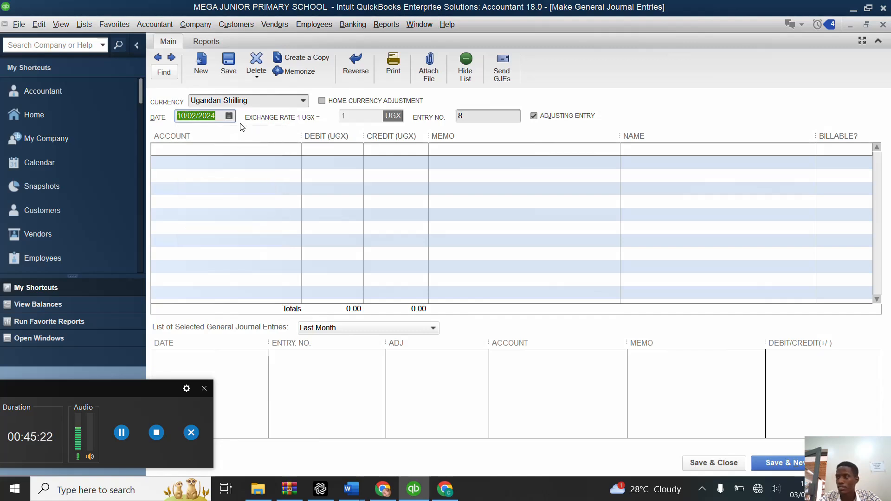
pyautogui.click(197, 115)
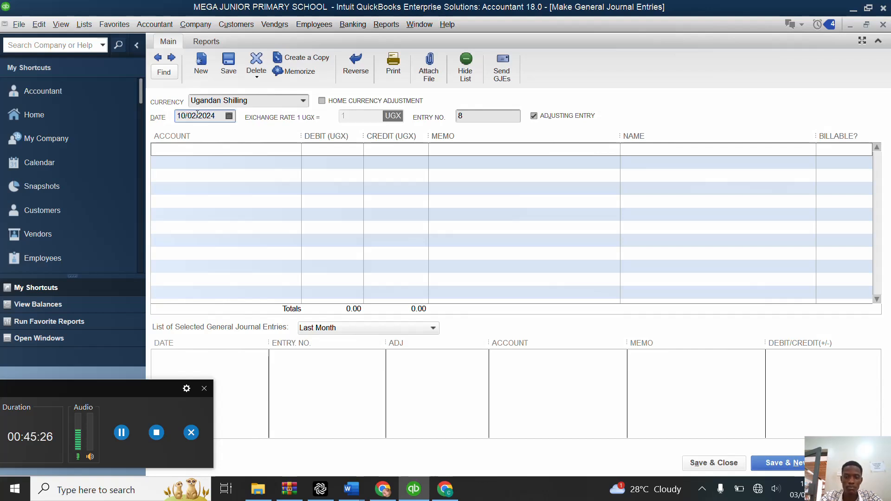
pyautogui.press('BackSpace')
pyautogui.write('4')
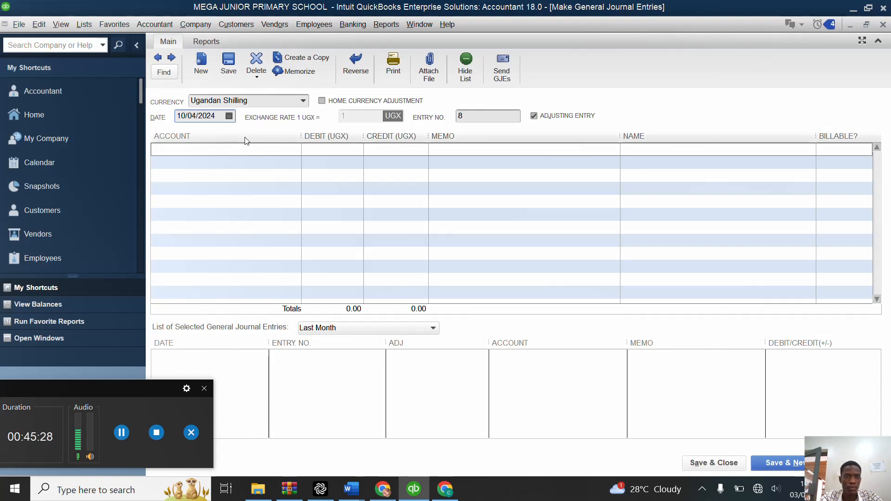
pyautogui.click(238, 147)
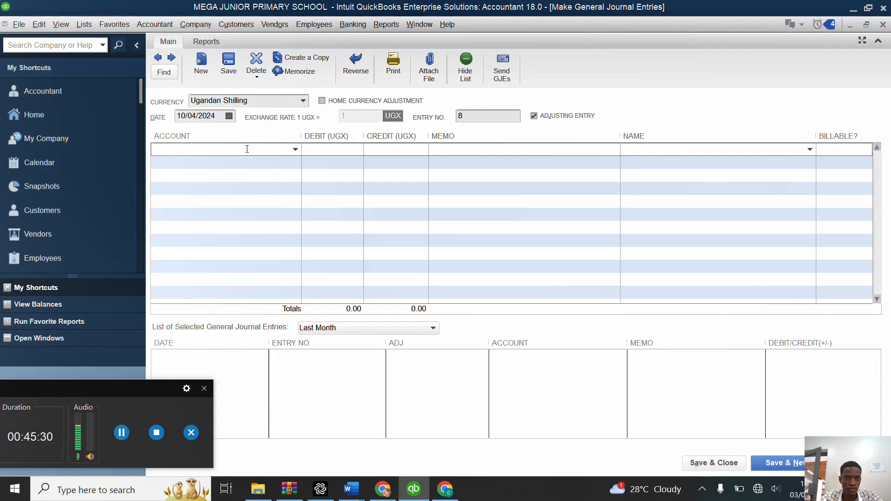
pyautogui.click(295, 151)
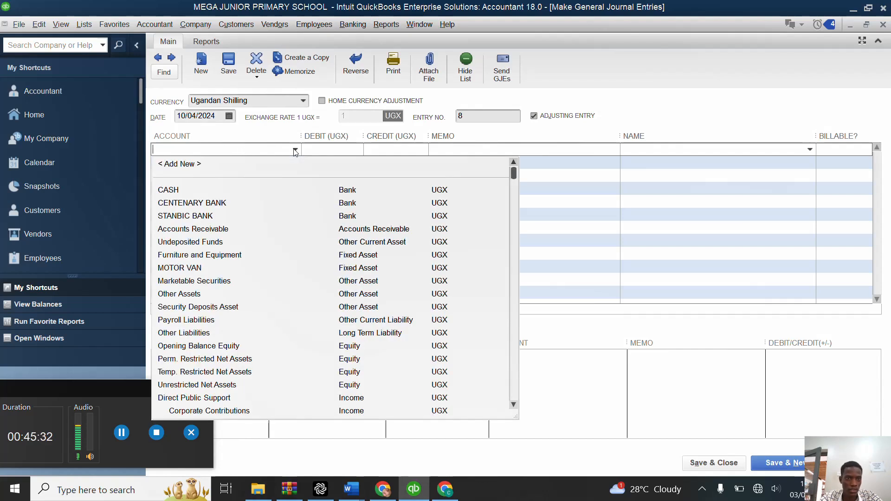
pyautogui.click(195, 191)
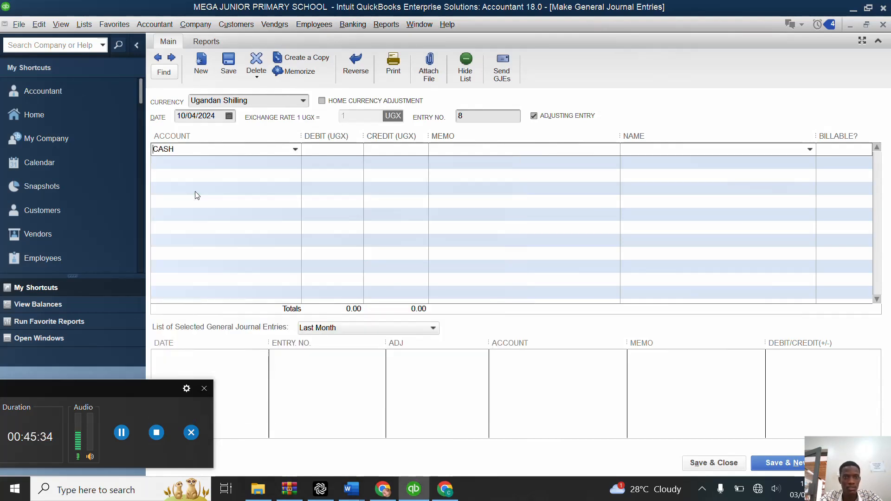
# Step: Create an Other Expense account named FUEL for the second journal line
pyautogui.click(258, 163)
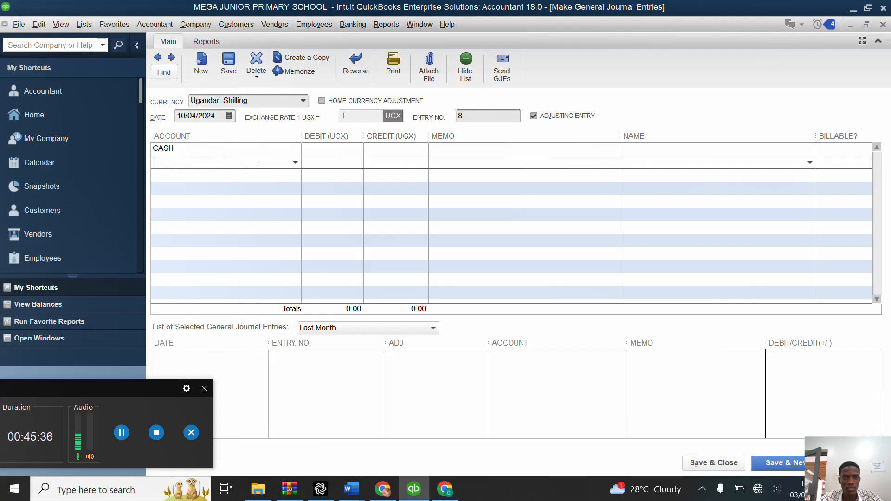
pyautogui.click(295, 164)
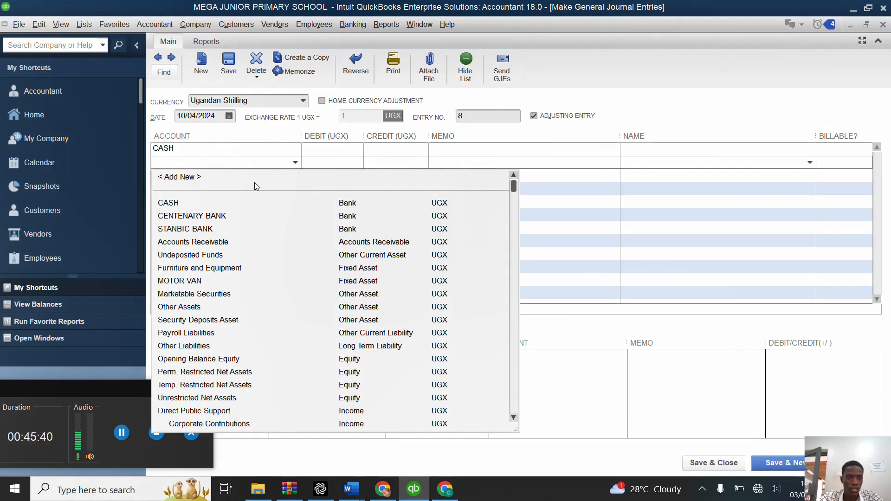
pyautogui.click(191, 179)
pyautogui.click(188, 176)
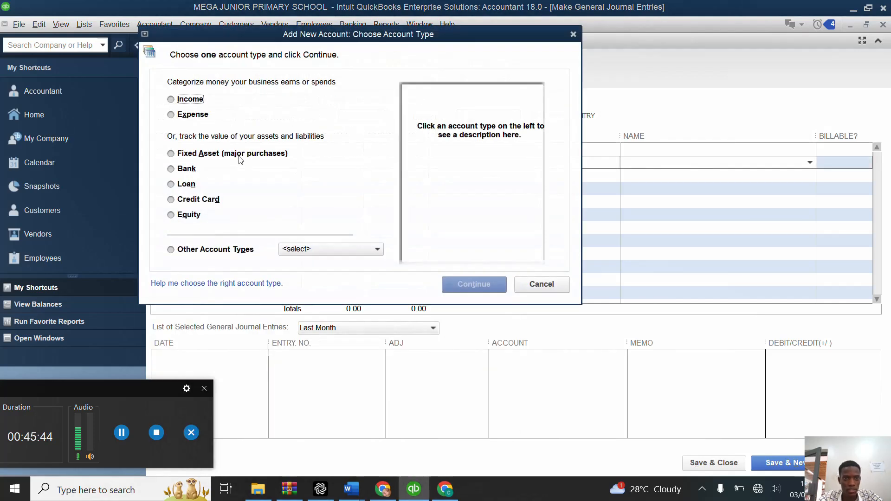
pyautogui.click(181, 251)
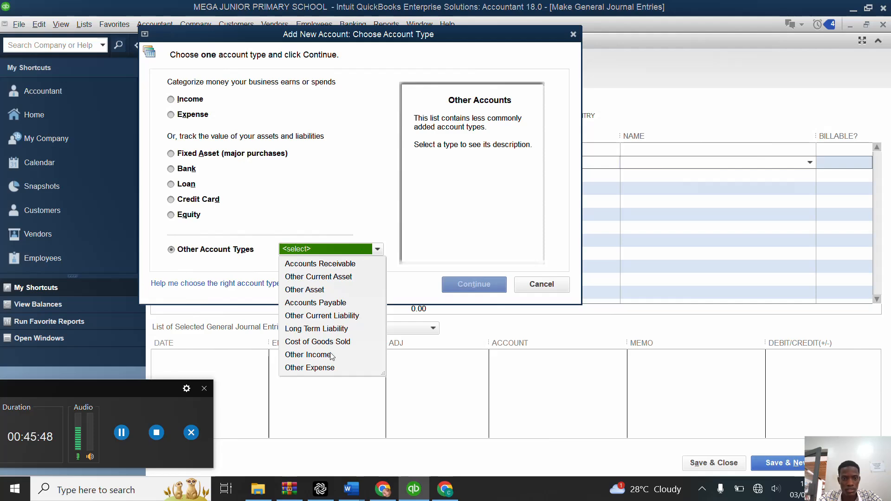
pyautogui.click(324, 368)
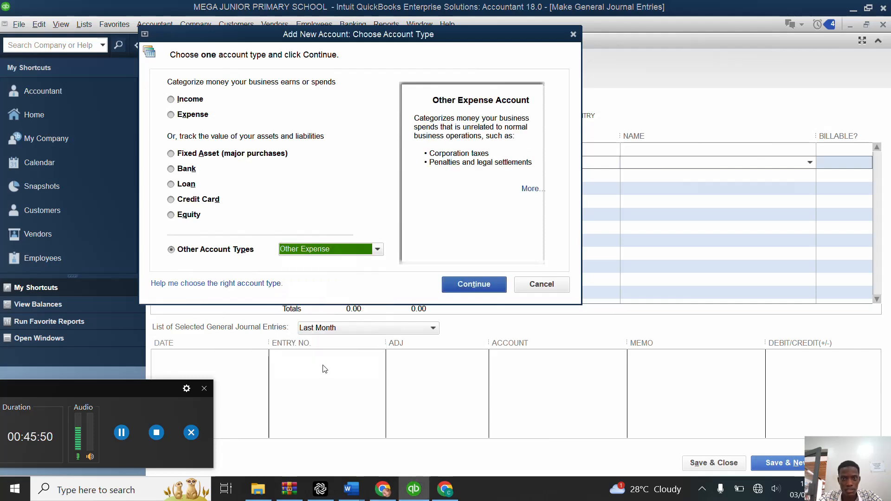
pyautogui.click(479, 288)
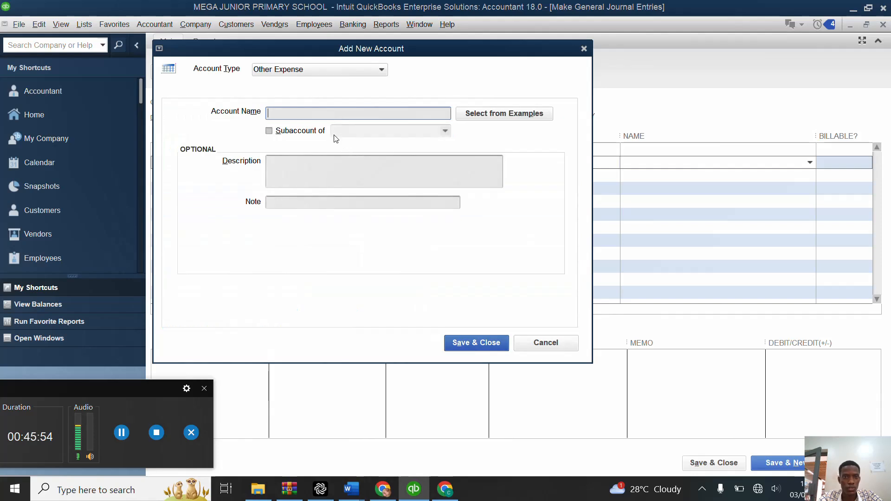
pyautogui.write('FU')
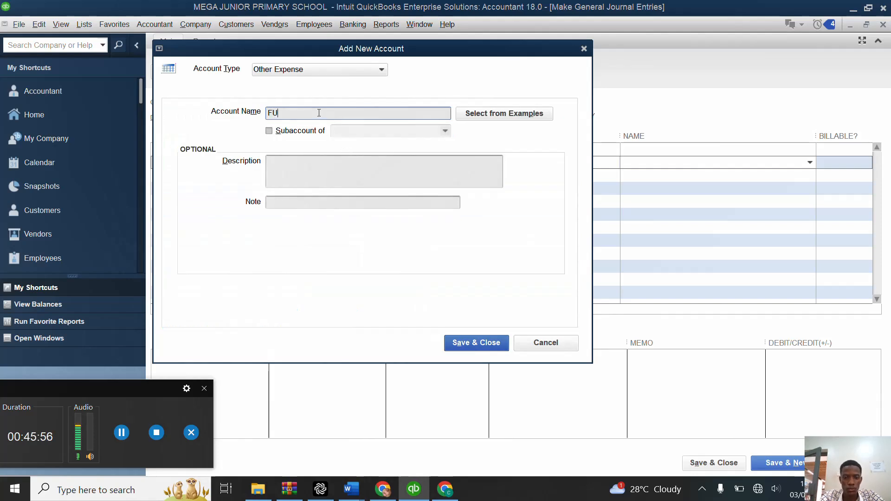
pyautogui.write('EL')
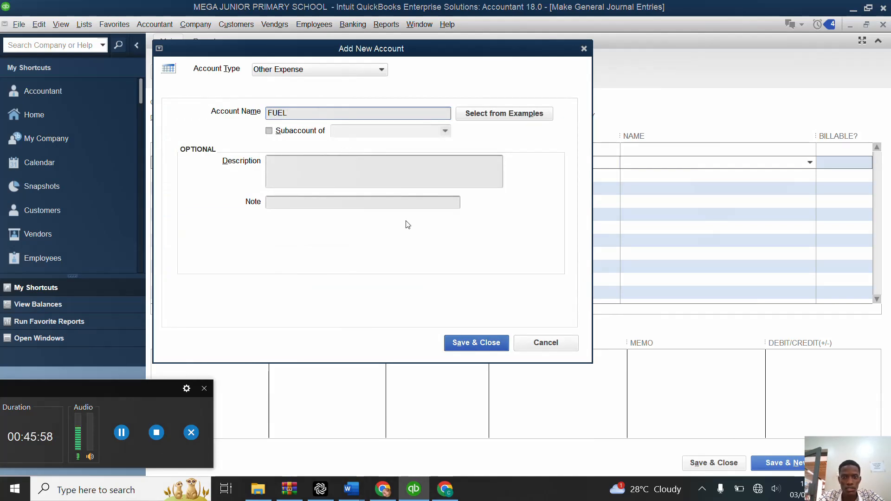
pyautogui.click(472, 344)
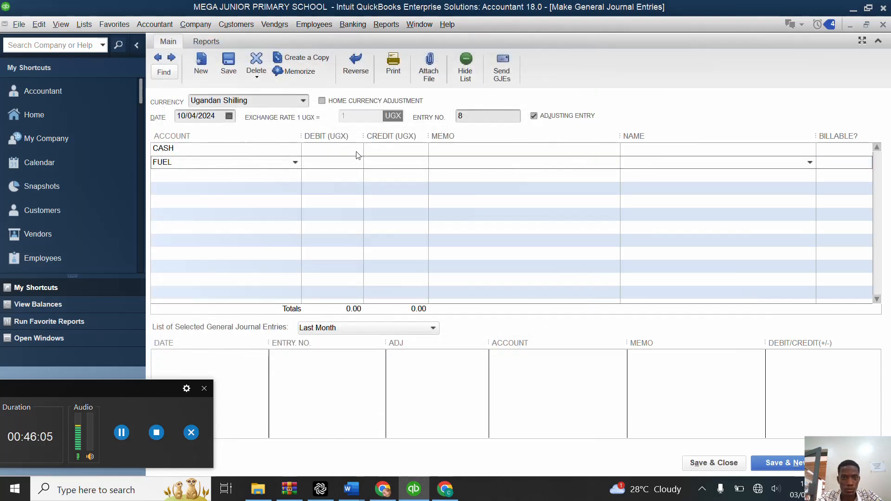
# Step: Credit CASH and debit FUEL with 100,000 each, then save the entry and start a new one
pyautogui.click(388, 153)
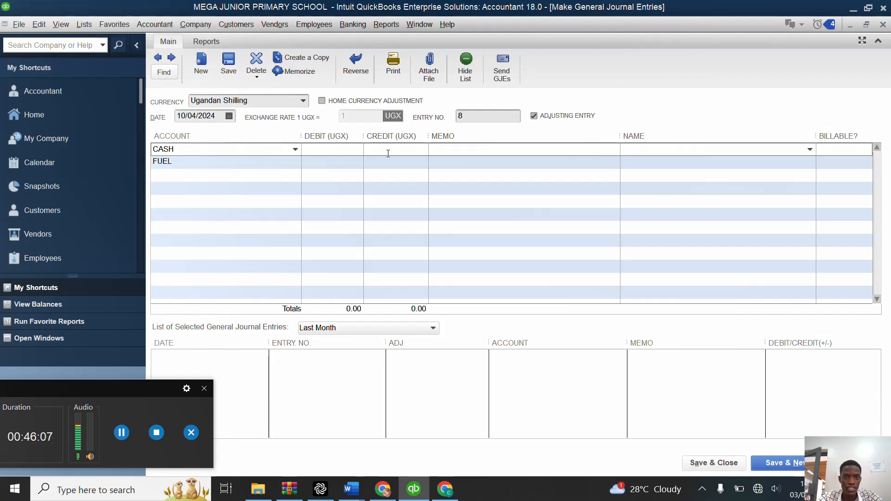
pyautogui.write('1000')
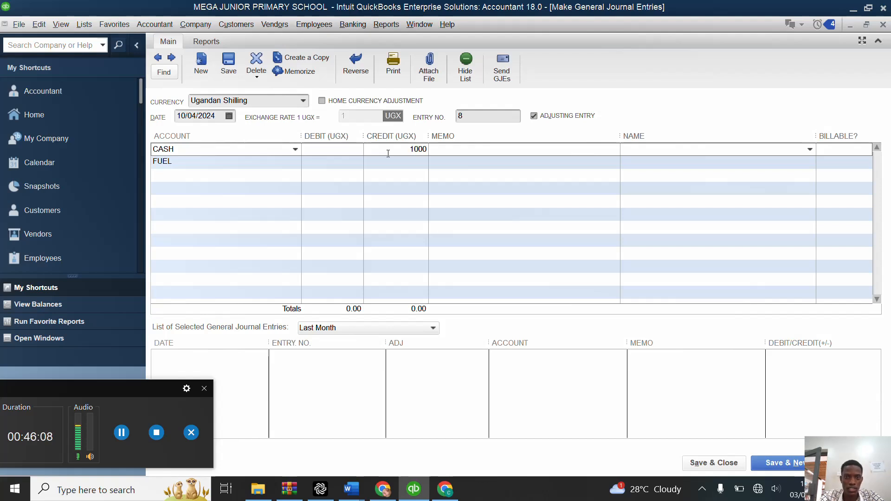
pyautogui.write('00')
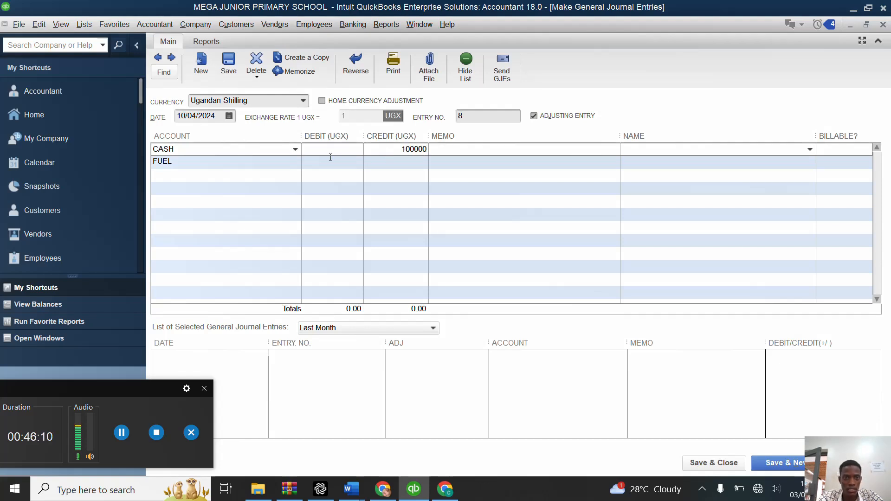
pyautogui.click(331, 161)
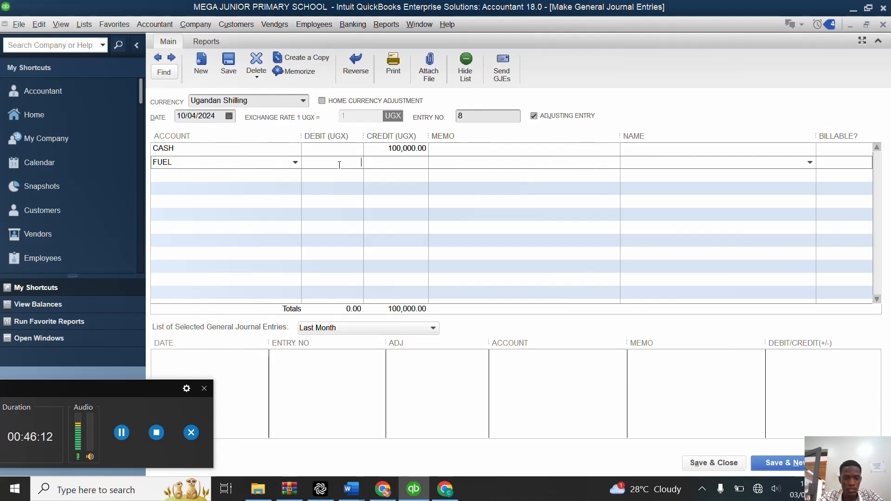
pyautogui.write('100000')
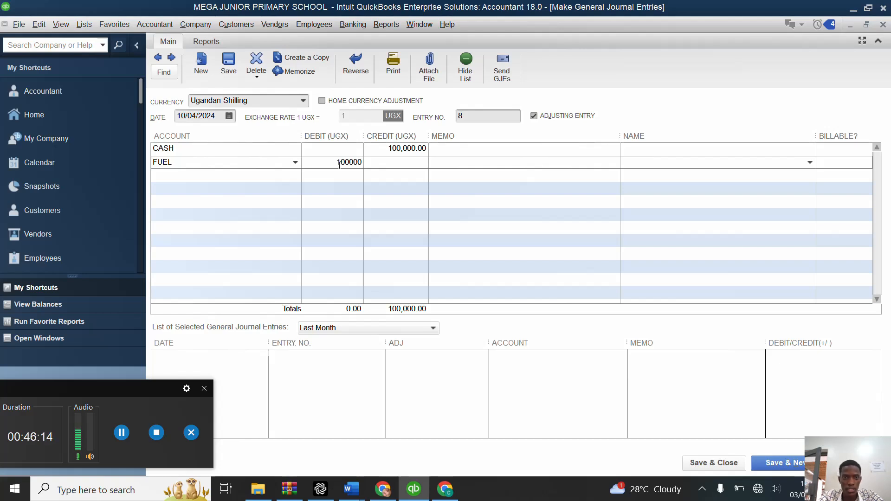
pyautogui.click(408, 162)
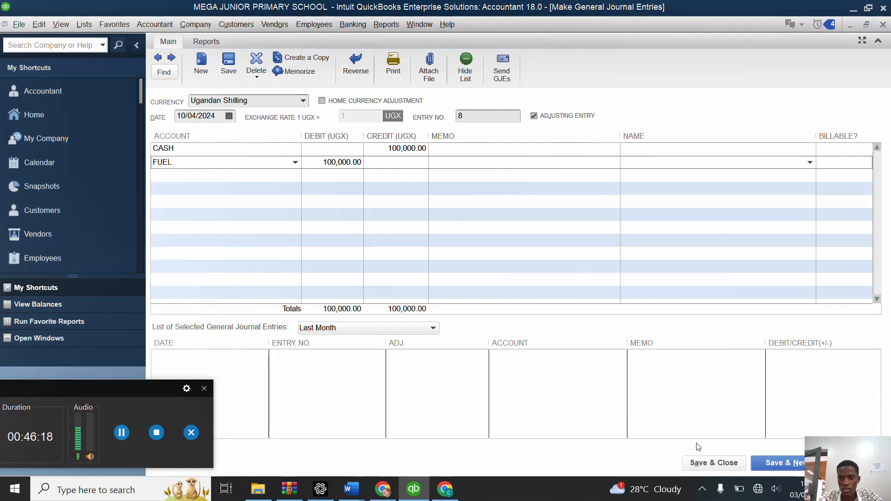
pyautogui.click(766, 463)
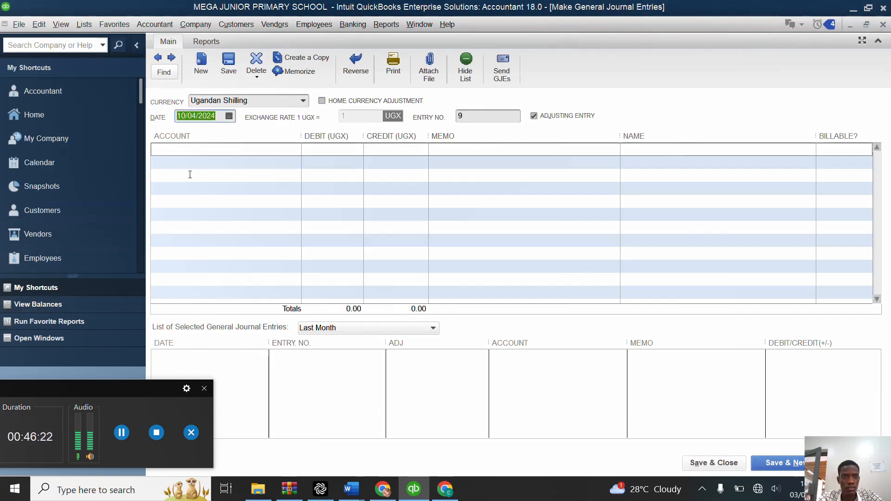
# Step: Choose CASH as the account on the first line of the new journal entry
pyautogui.click(253, 150)
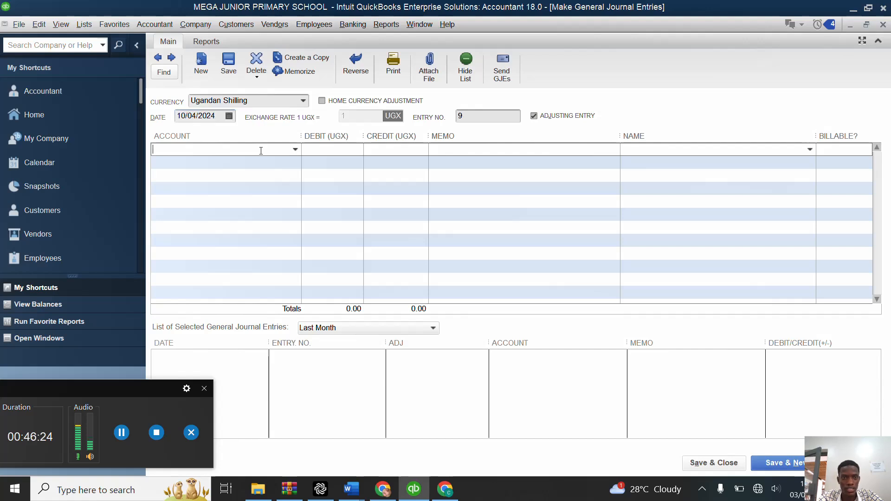
pyautogui.click(294, 150)
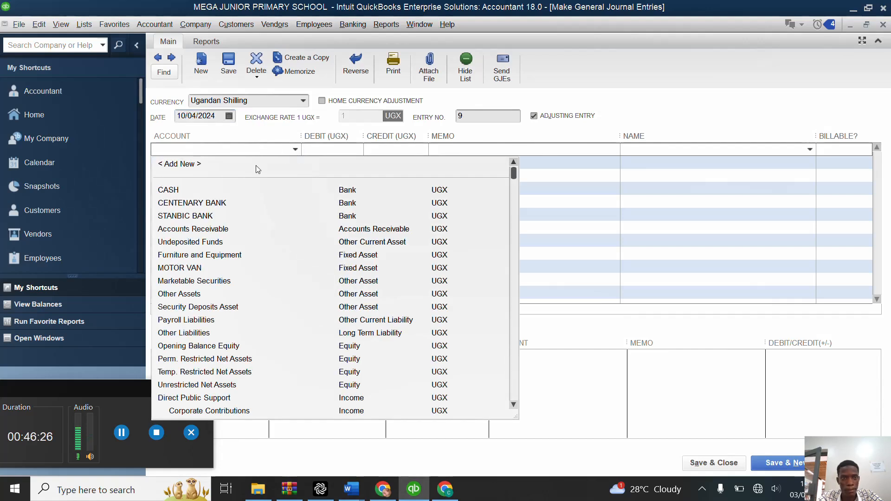
pyautogui.click(203, 190)
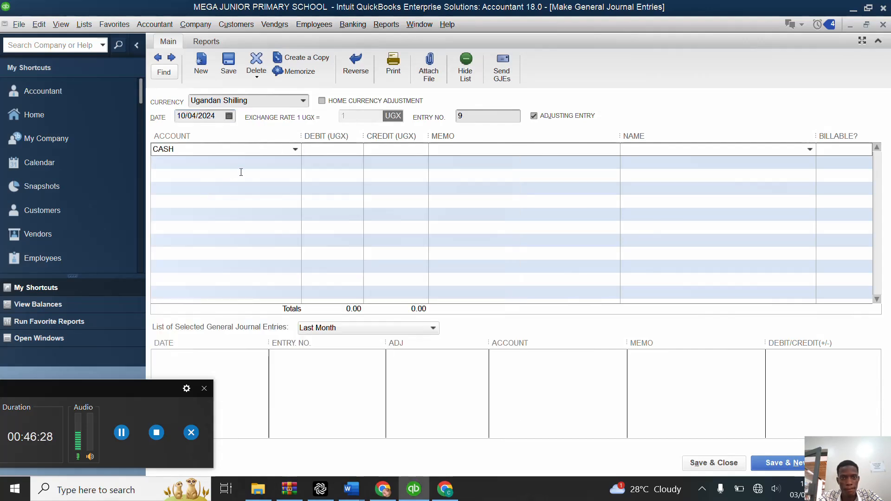
# Step: Create an Other Expense account named CONDOLENCES for the second journal line
pyautogui.click(259, 163)
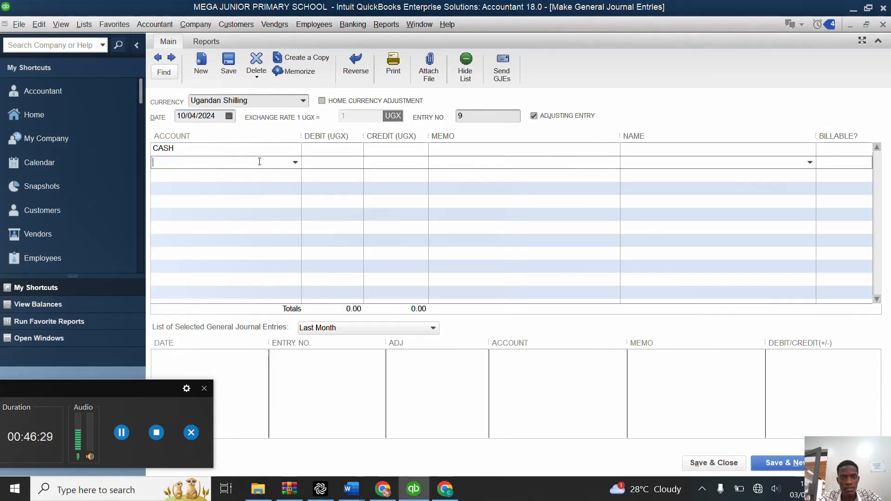
pyautogui.click(296, 163)
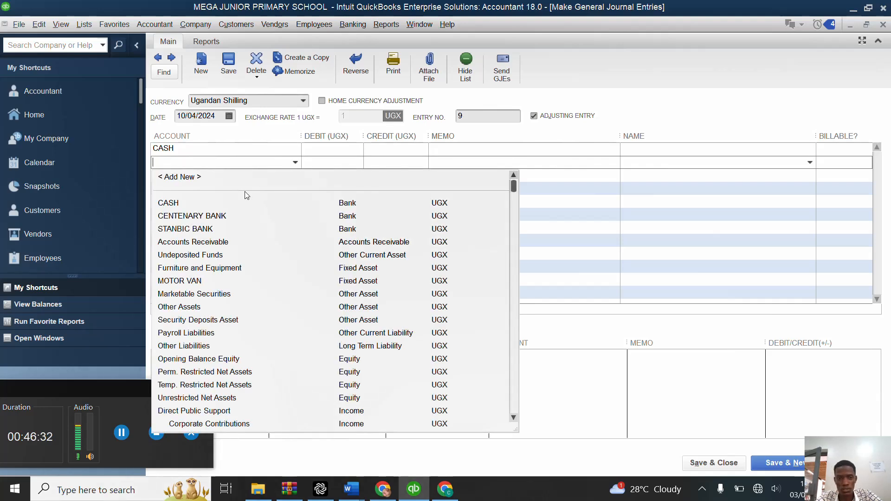
pyautogui.click(195, 178)
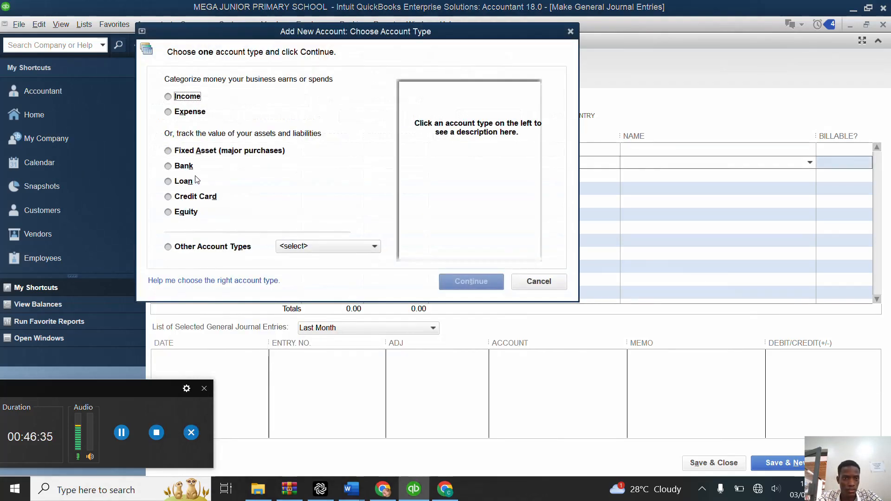
pyautogui.click(191, 246)
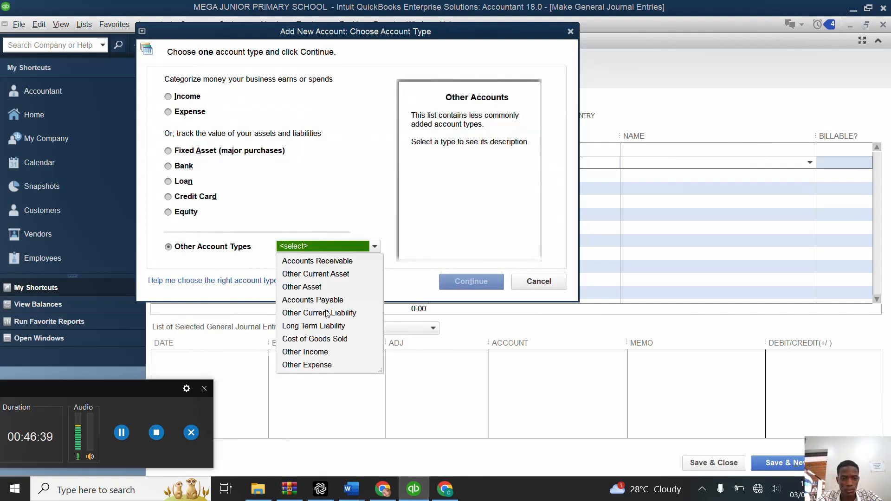
pyautogui.click(311, 365)
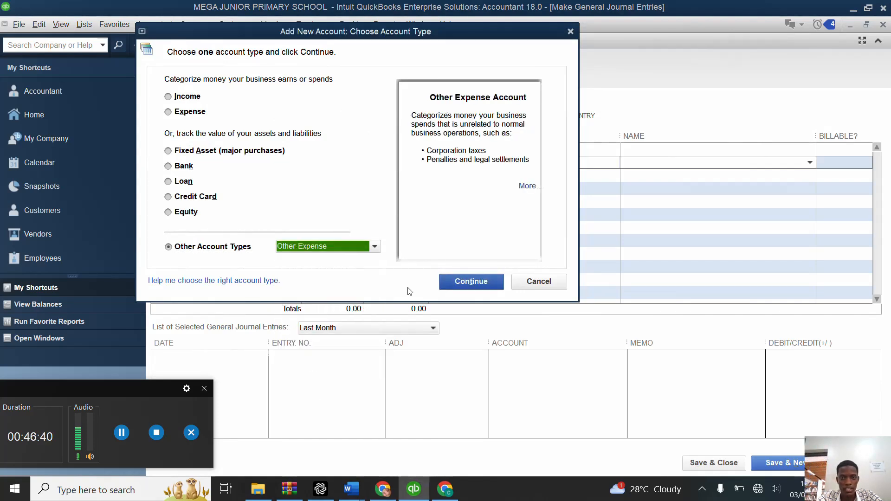
pyautogui.click(453, 281)
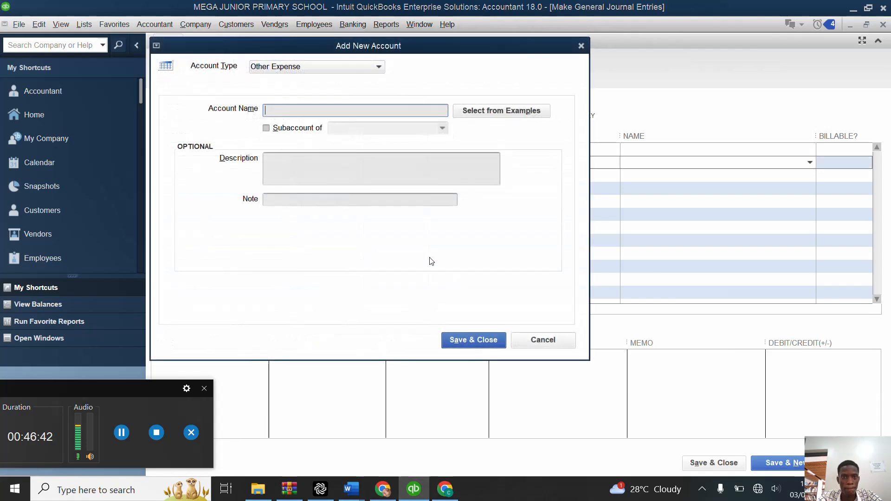
pyautogui.write('CON')
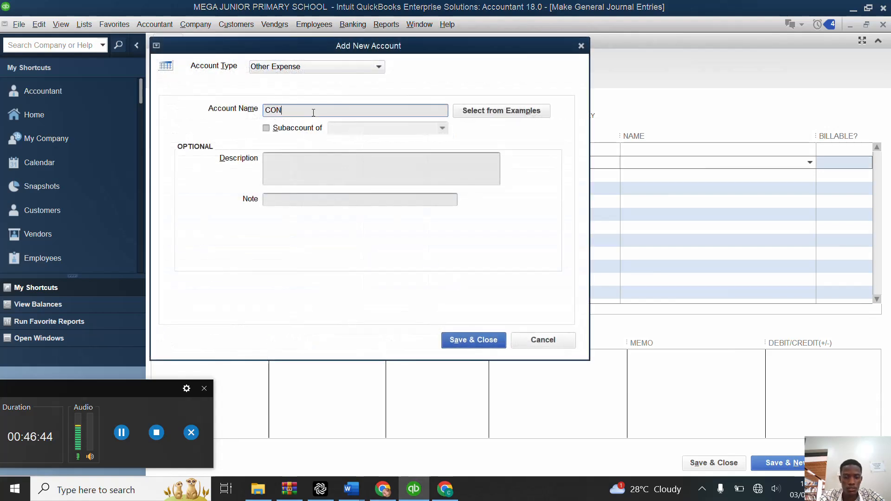
pyautogui.write('DOLENCES')
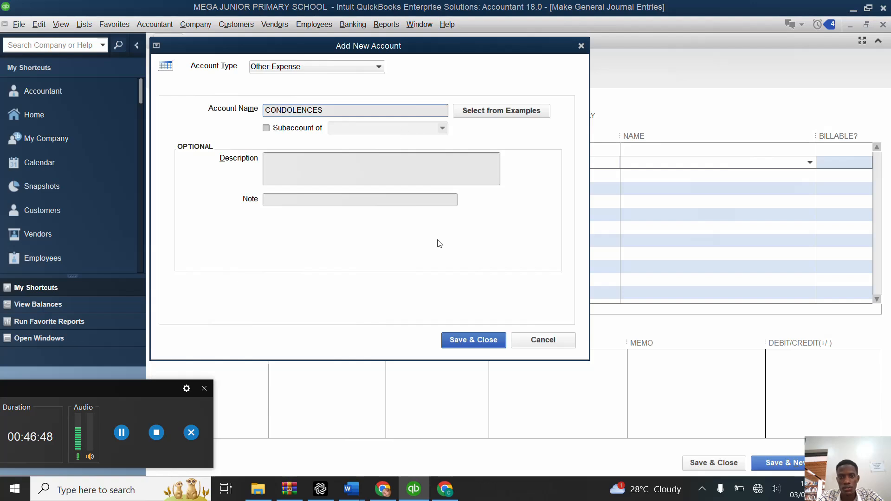
pyautogui.click(472, 340)
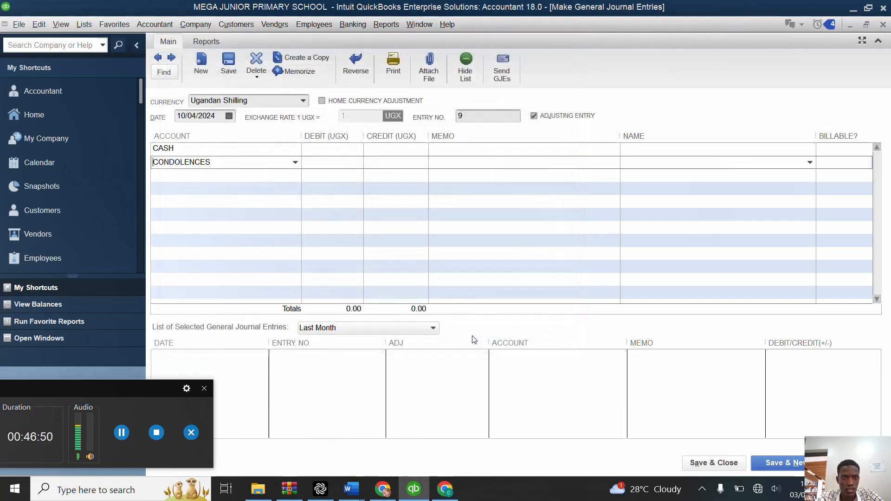
# Step: Credit CASH and debit CONDOLENCES with 200,000 each, then save and close the journal entry
pyautogui.click(422, 149)
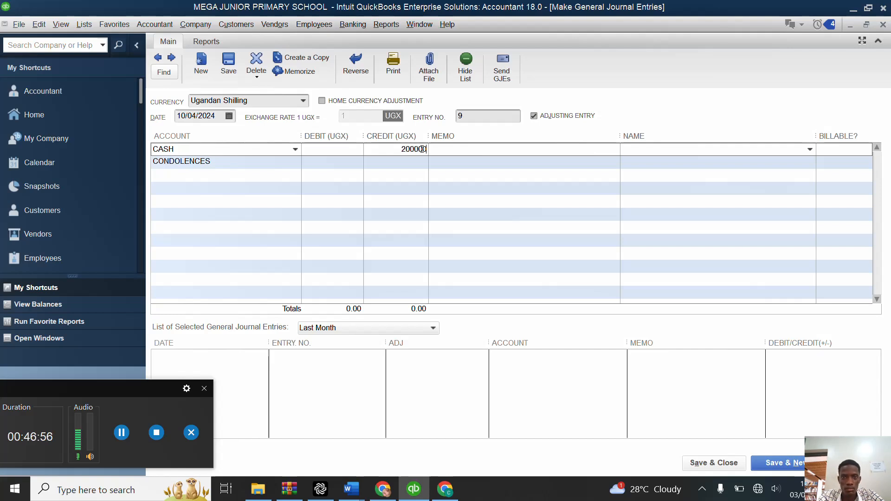
pyautogui.click(354, 162)
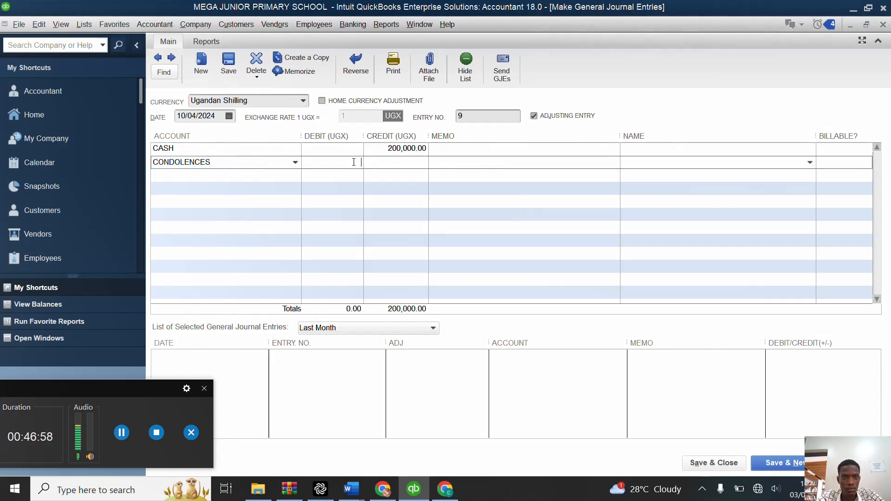
pyautogui.write('200000')
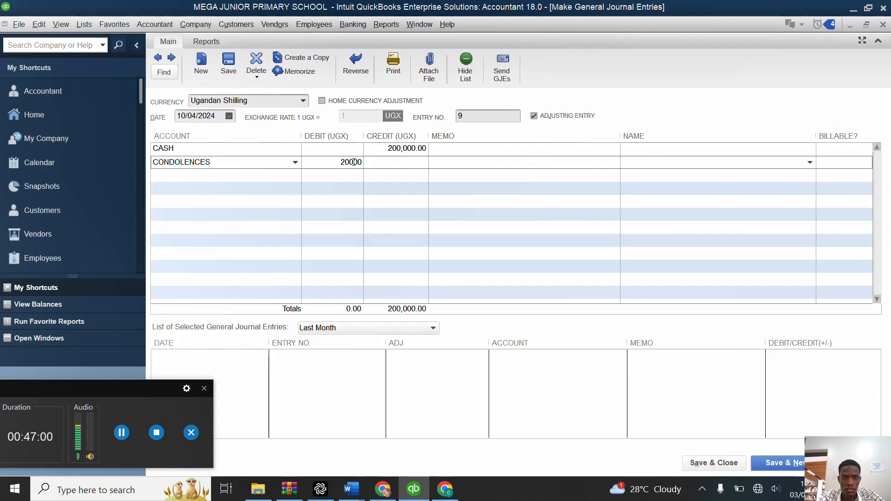
pyautogui.click(416, 164)
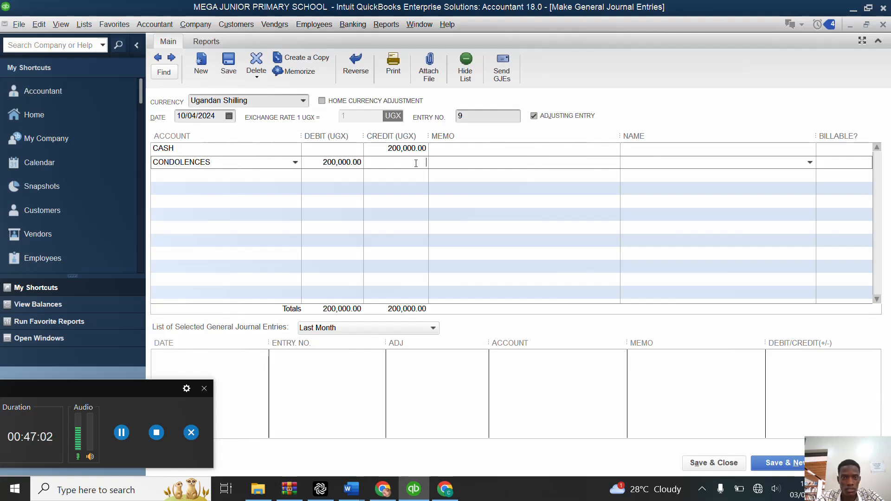
pyautogui.click(710, 462)
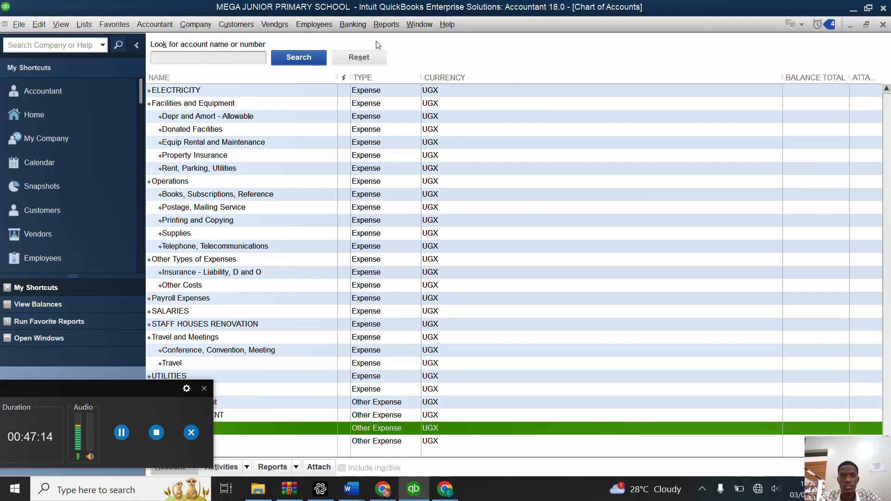
# Step: Open the Profit & Loss report from the company and financial reports
pyautogui.click(388, 24)
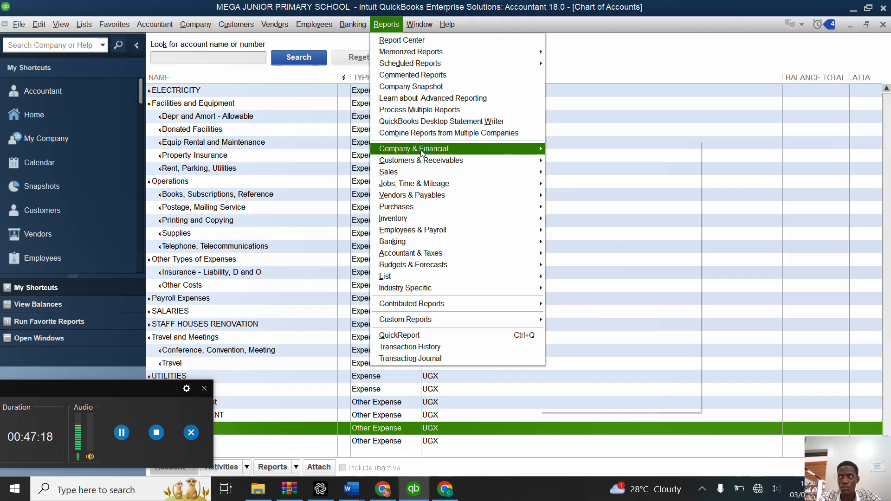
pyautogui.moveTo(422, 153)
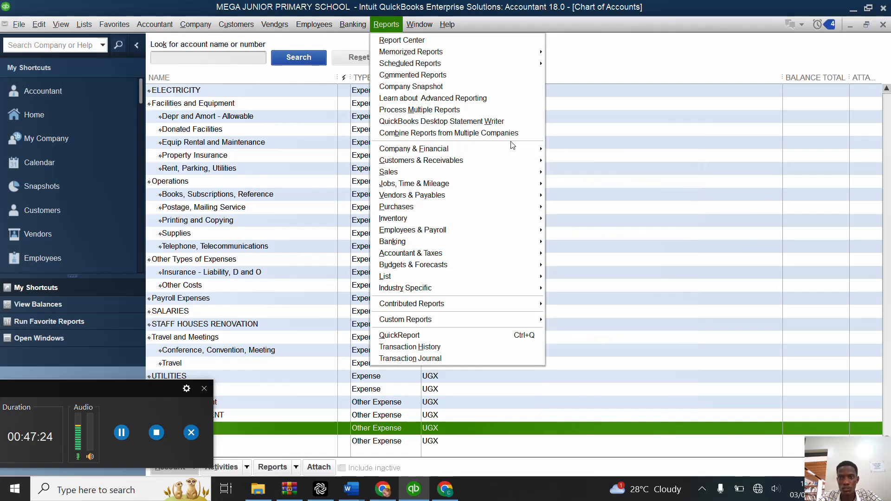
pyautogui.click(575, 149)
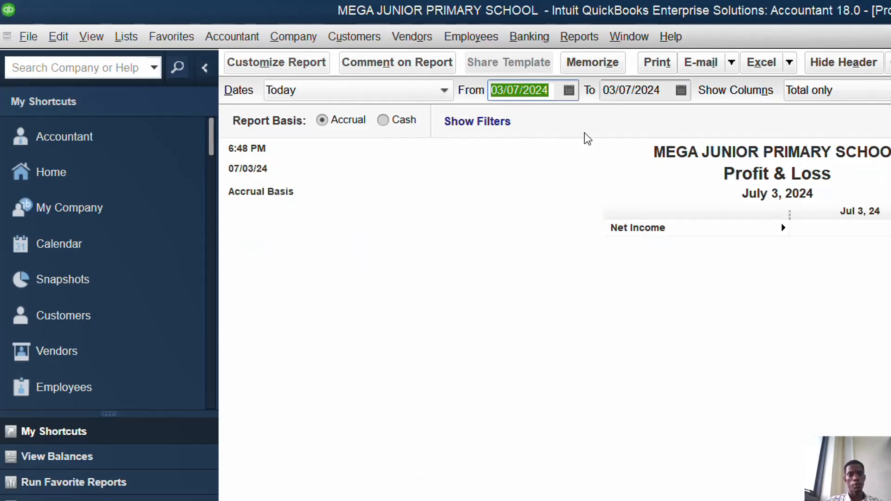
# Step: Set the Profit & Loss report period from 01/01/2024 to 01/05/2024 and refresh the report
pyautogui.click(570, 90)
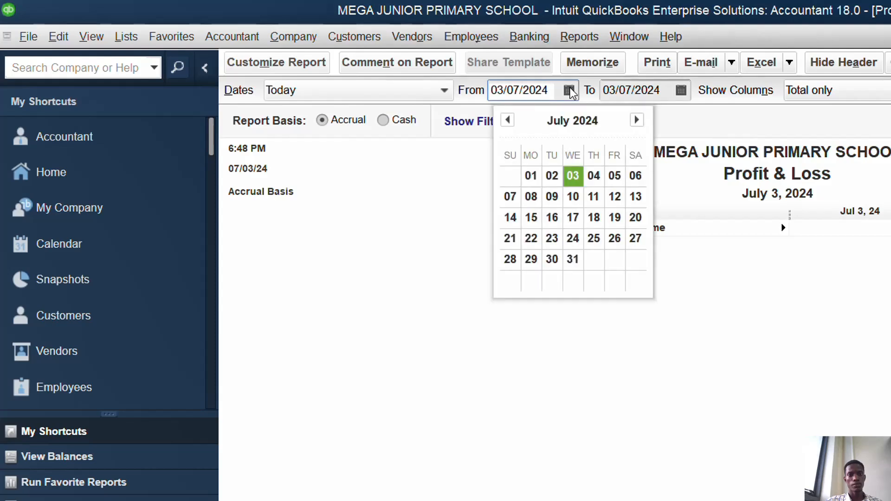
pyautogui.click(508, 121)
pyautogui.click(508, 122)
pyautogui.click(508, 121)
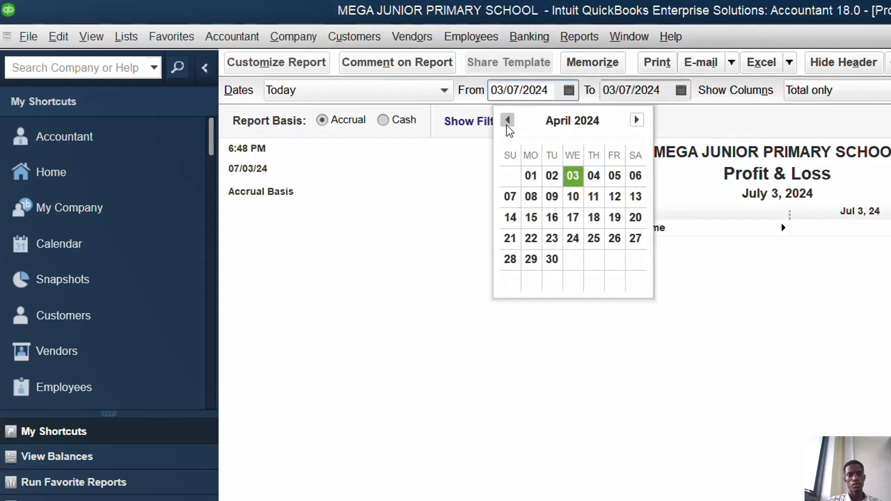
pyautogui.click(507, 121)
pyautogui.click(508, 121)
pyautogui.click(508, 121)
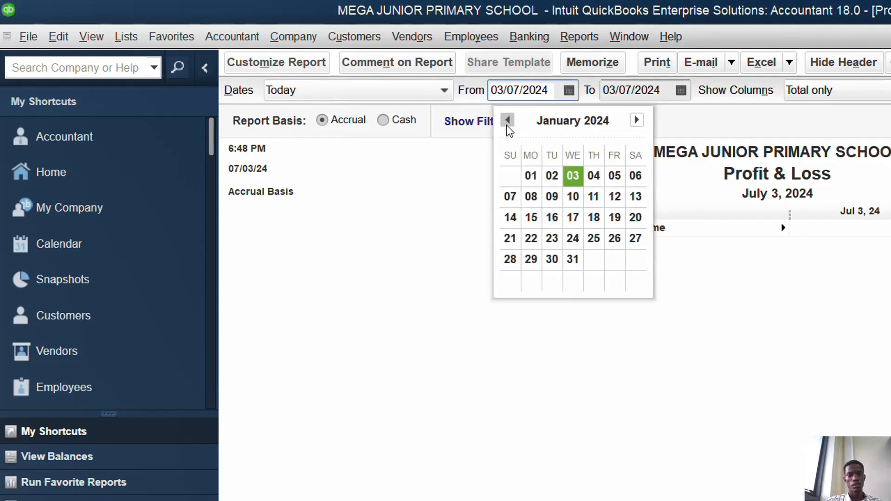
pyautogui.click(531, 176)
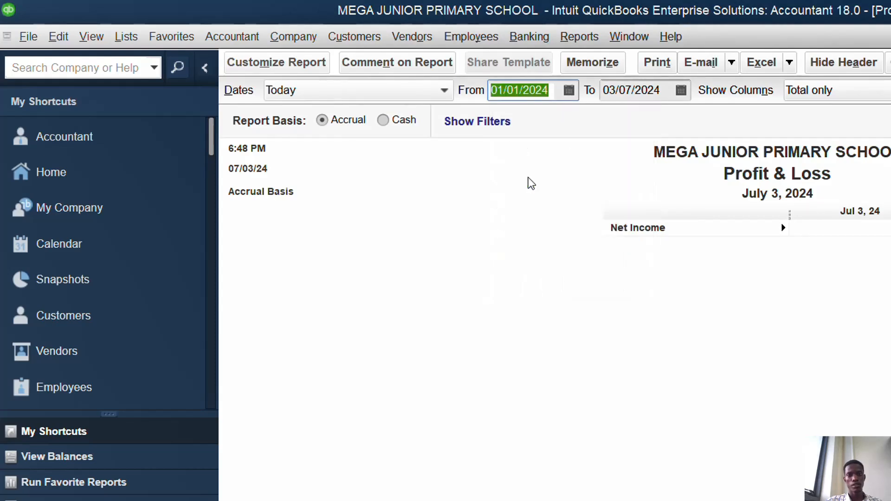
pyautogui.click(681, 90)
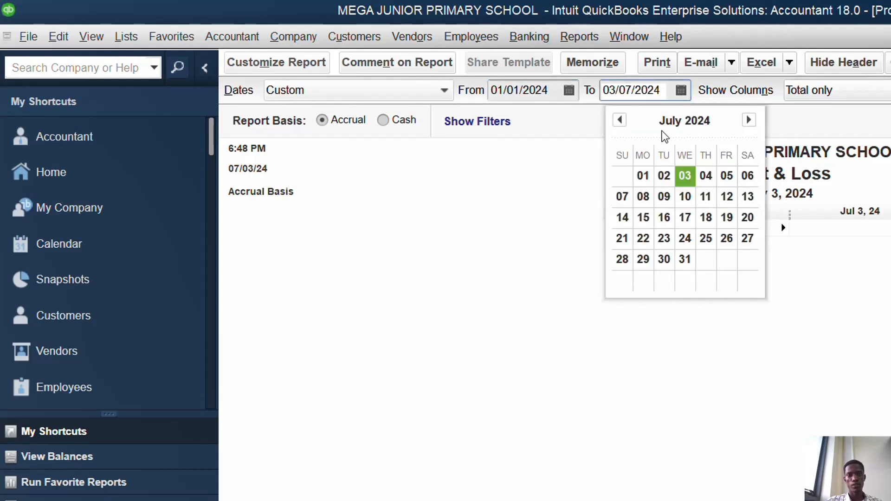
pyautogui.click(616, 122)
pyautogui.click(618, 121)
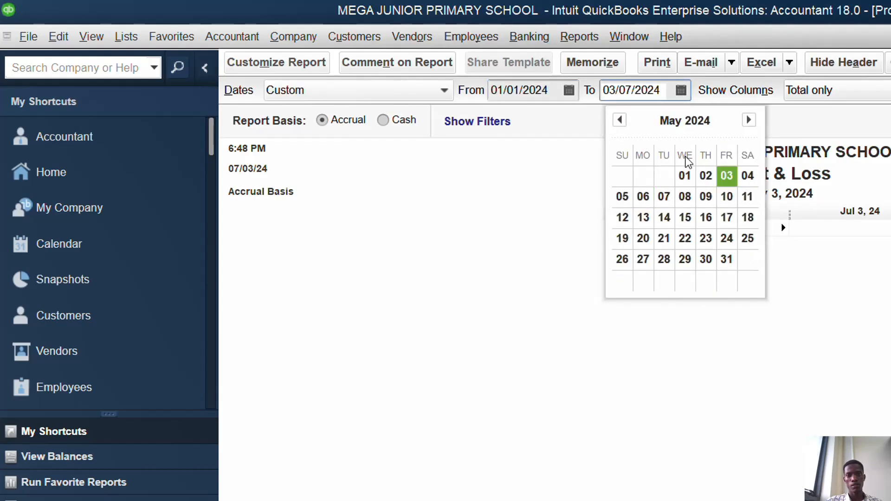
pyautogui.click(687, 176)
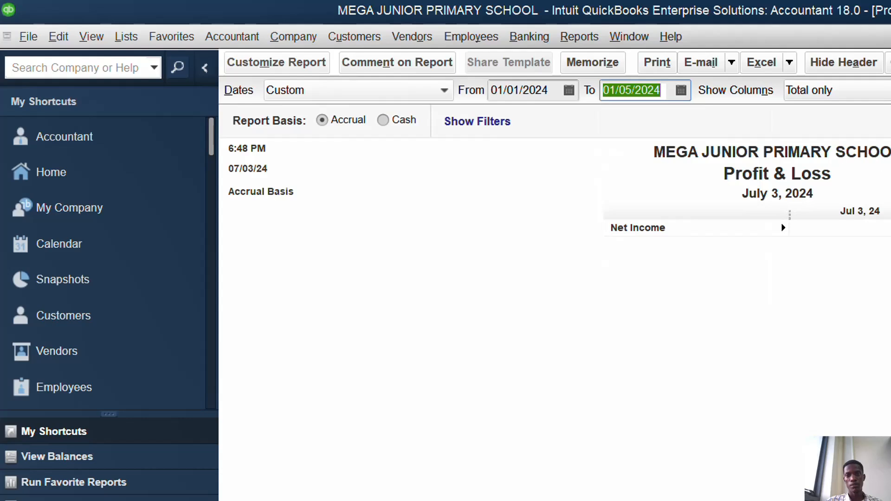
pyautogui.press('Tab')
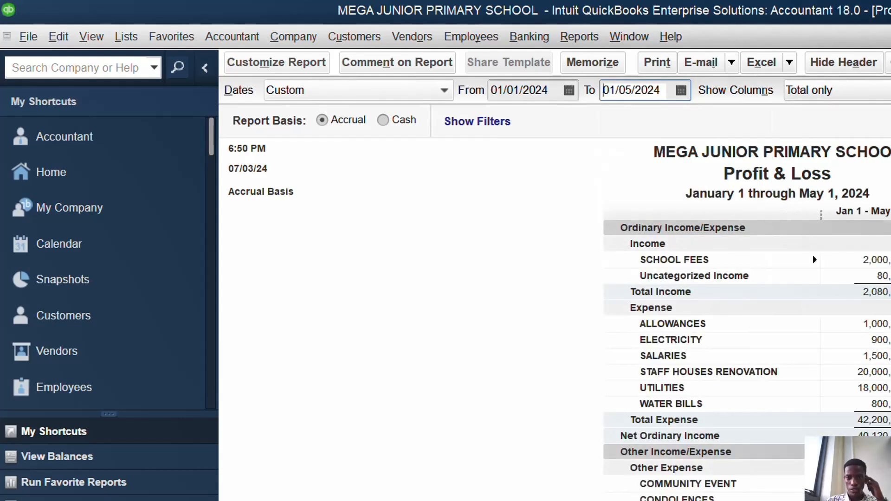